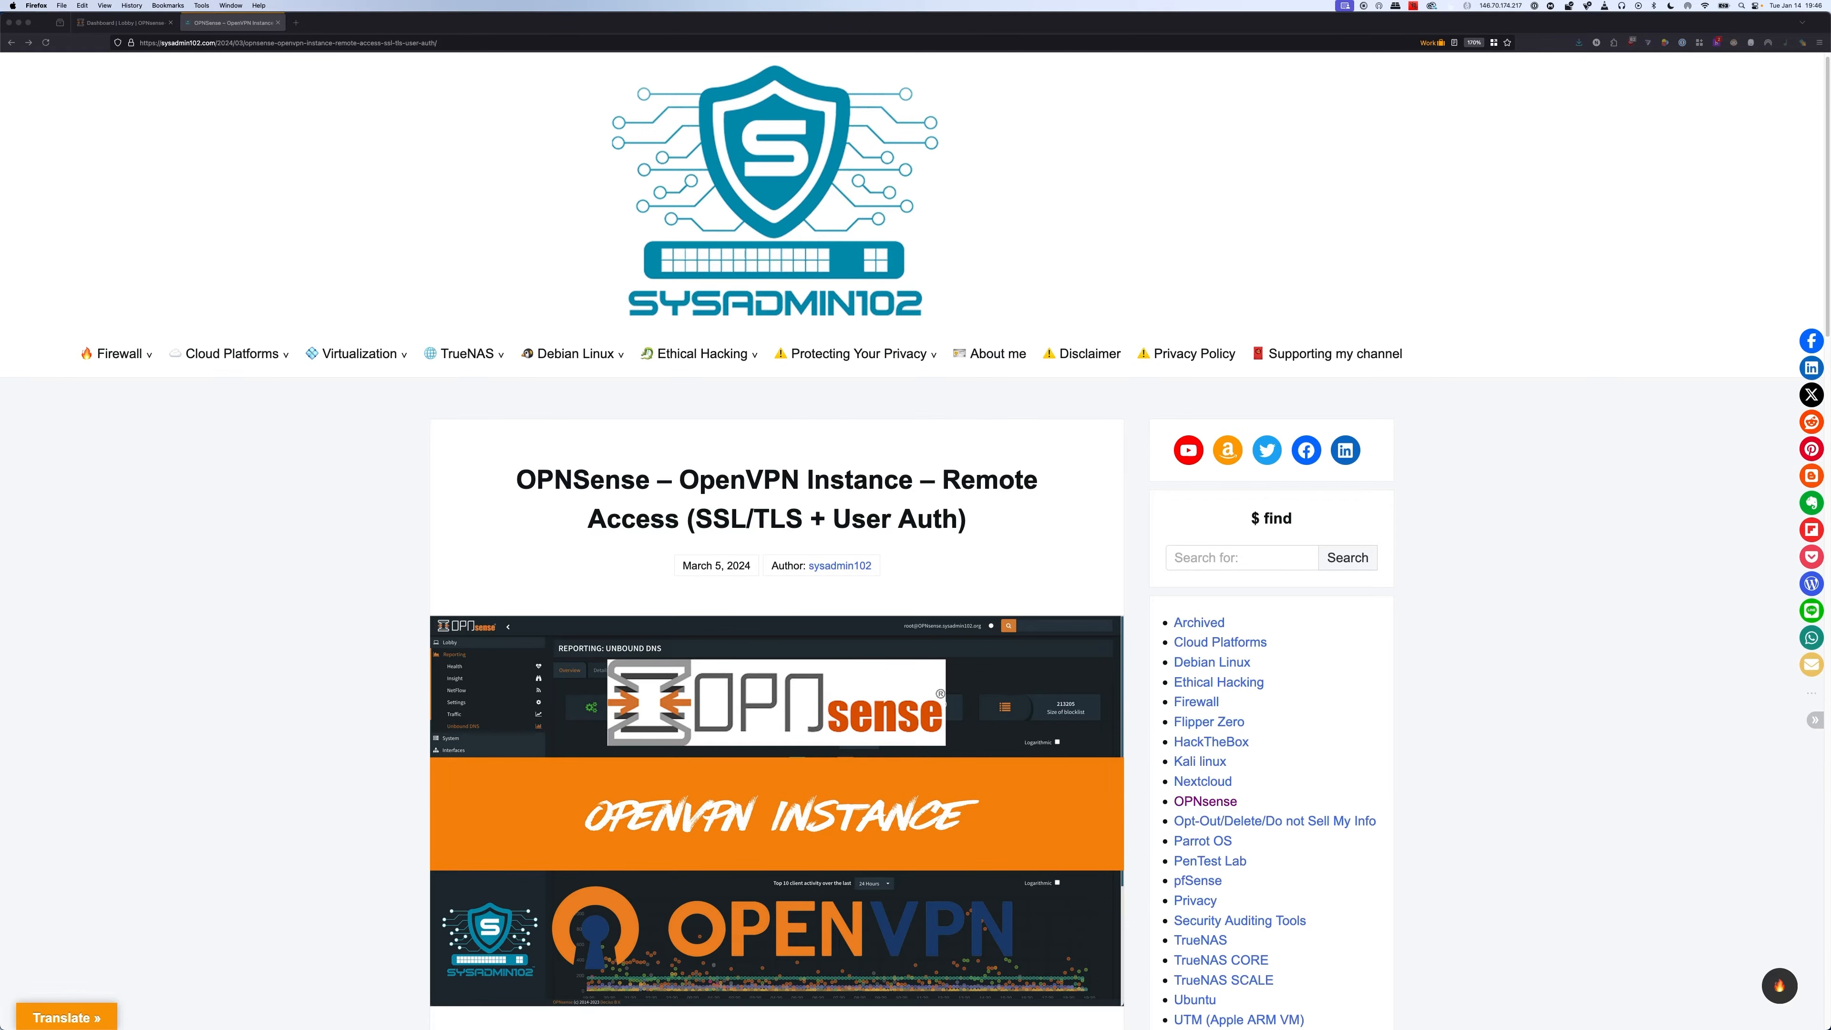
# - Skim the OpenVPN guide's introduction, then switch to OPNsense and open the system's trusted certificate authorities page
pyautogui.scroll(-10, 916, 540)
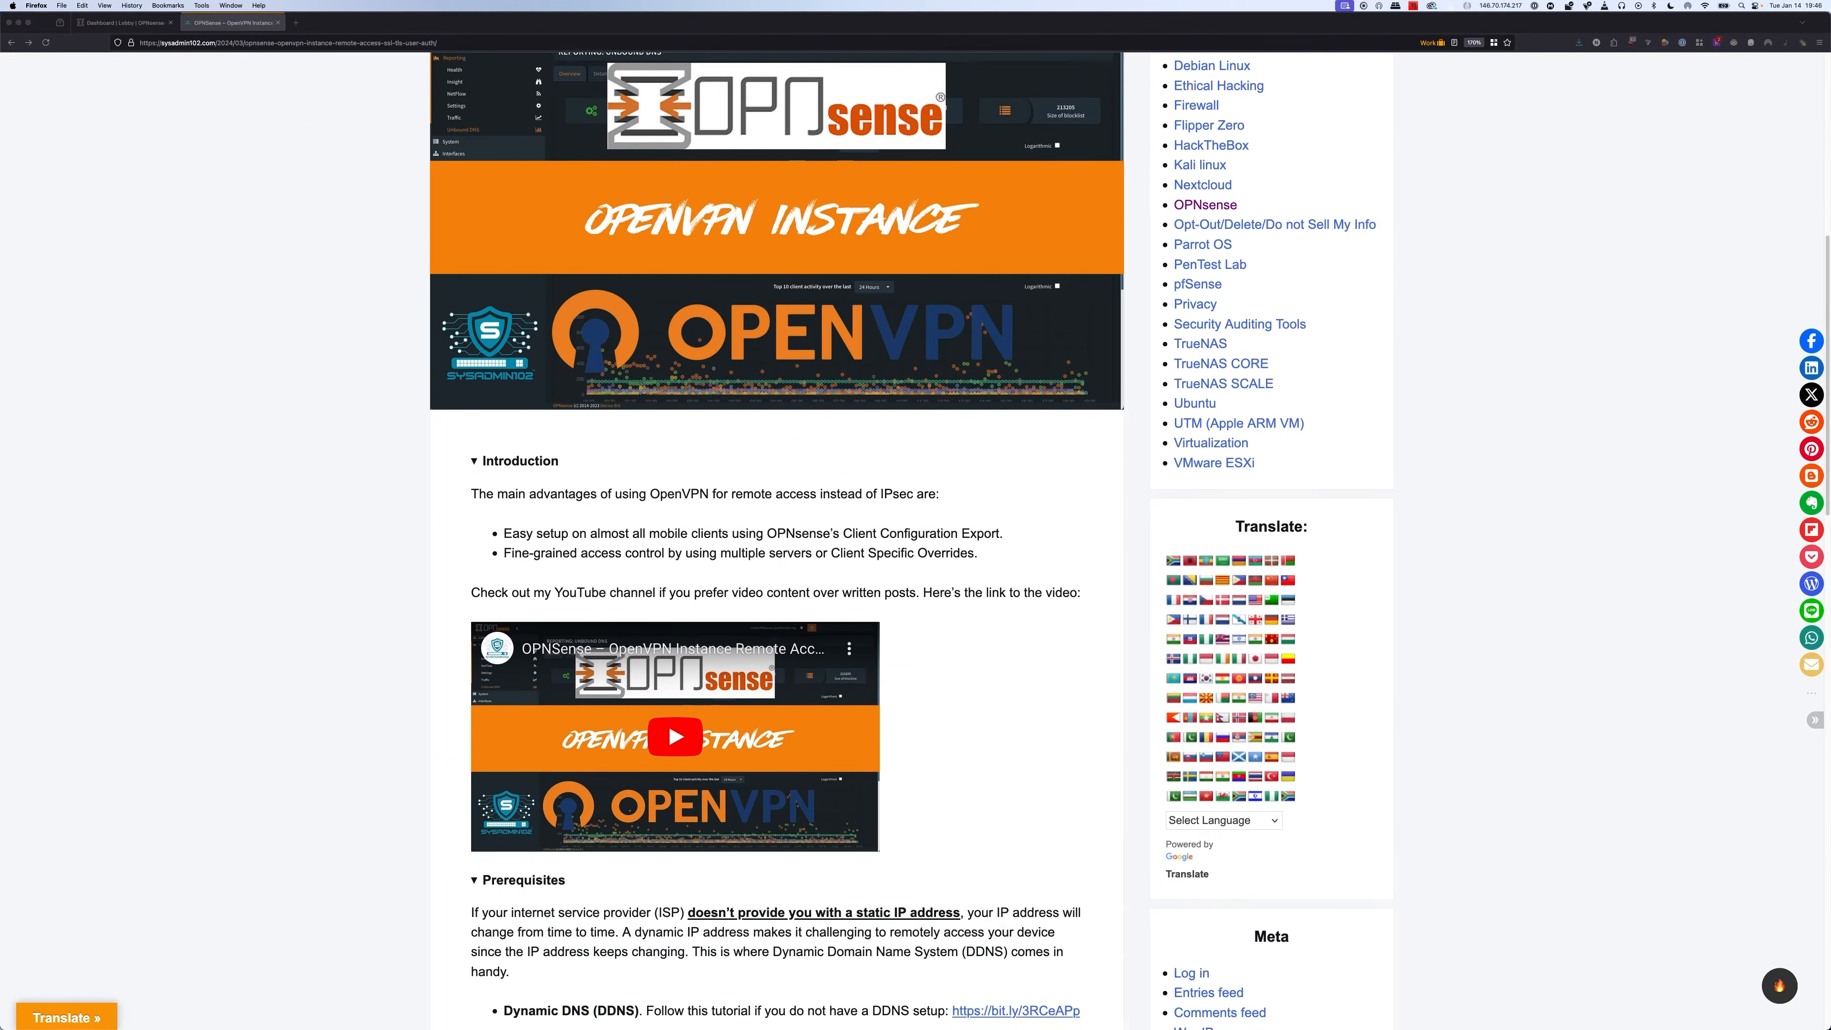
pyautogui.scroll(-4, 915, 541)
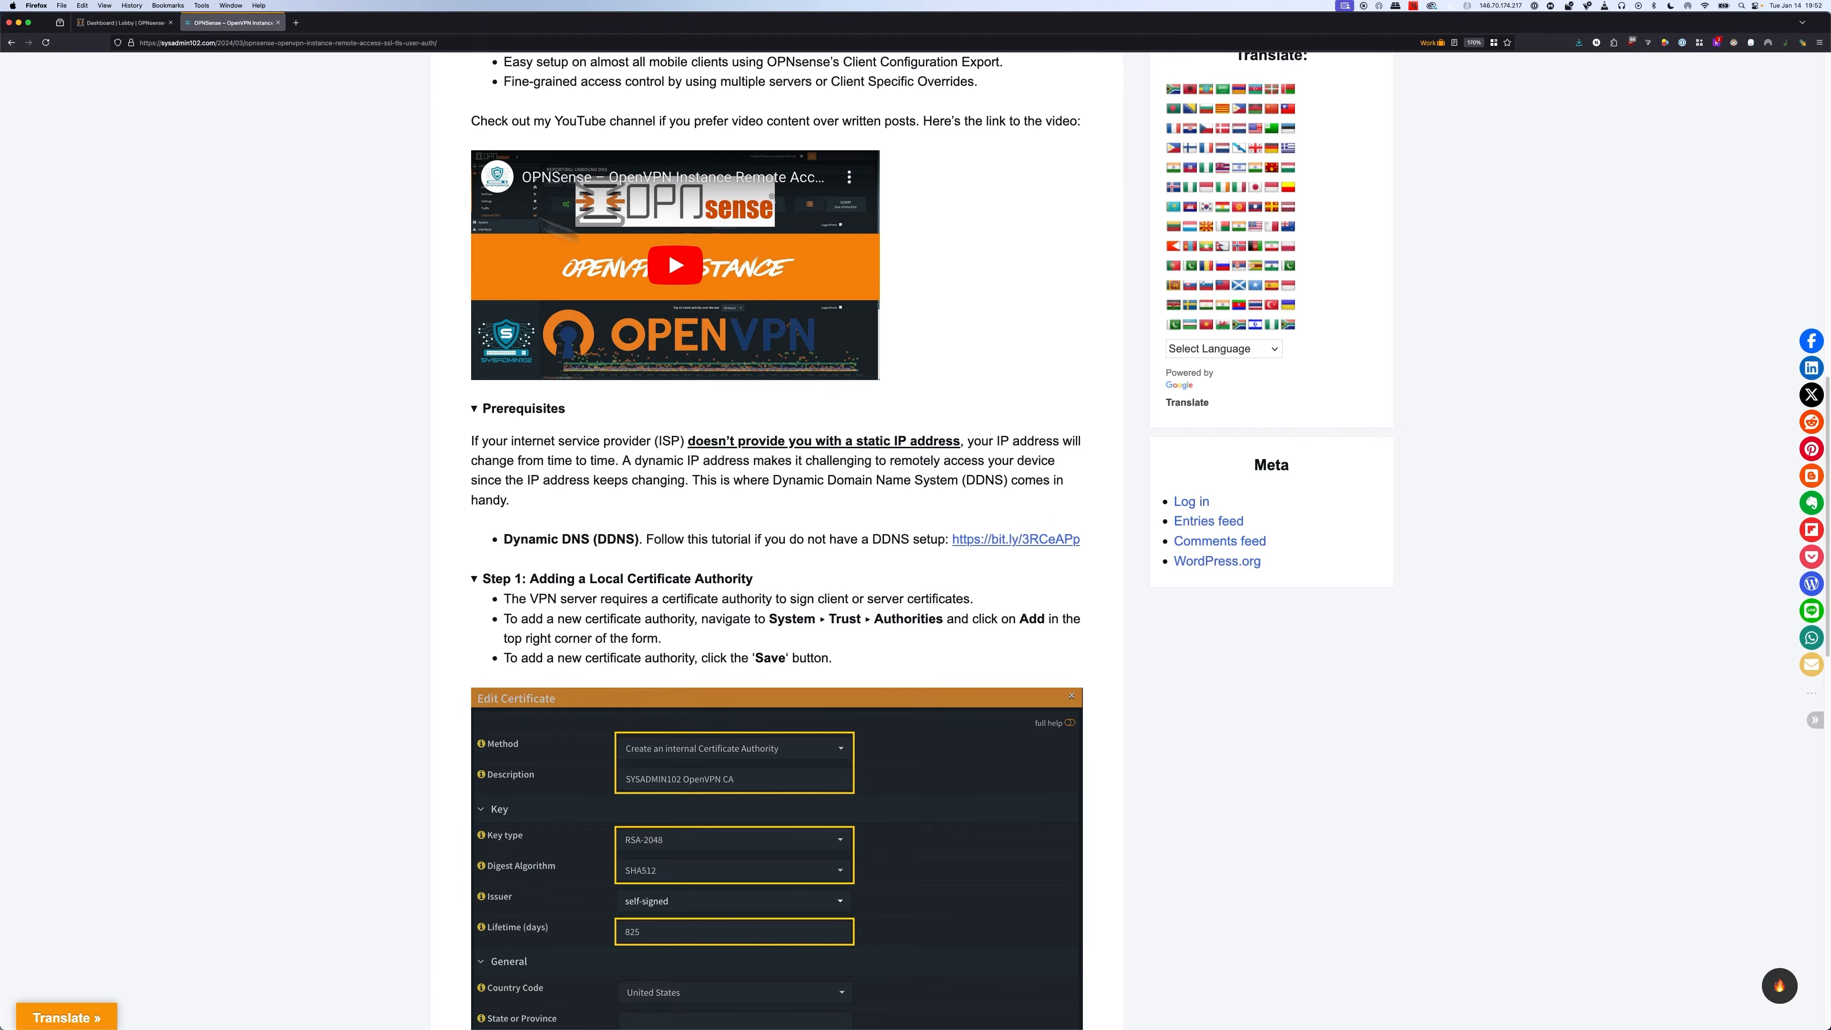
pyautogui.click(122, 22)
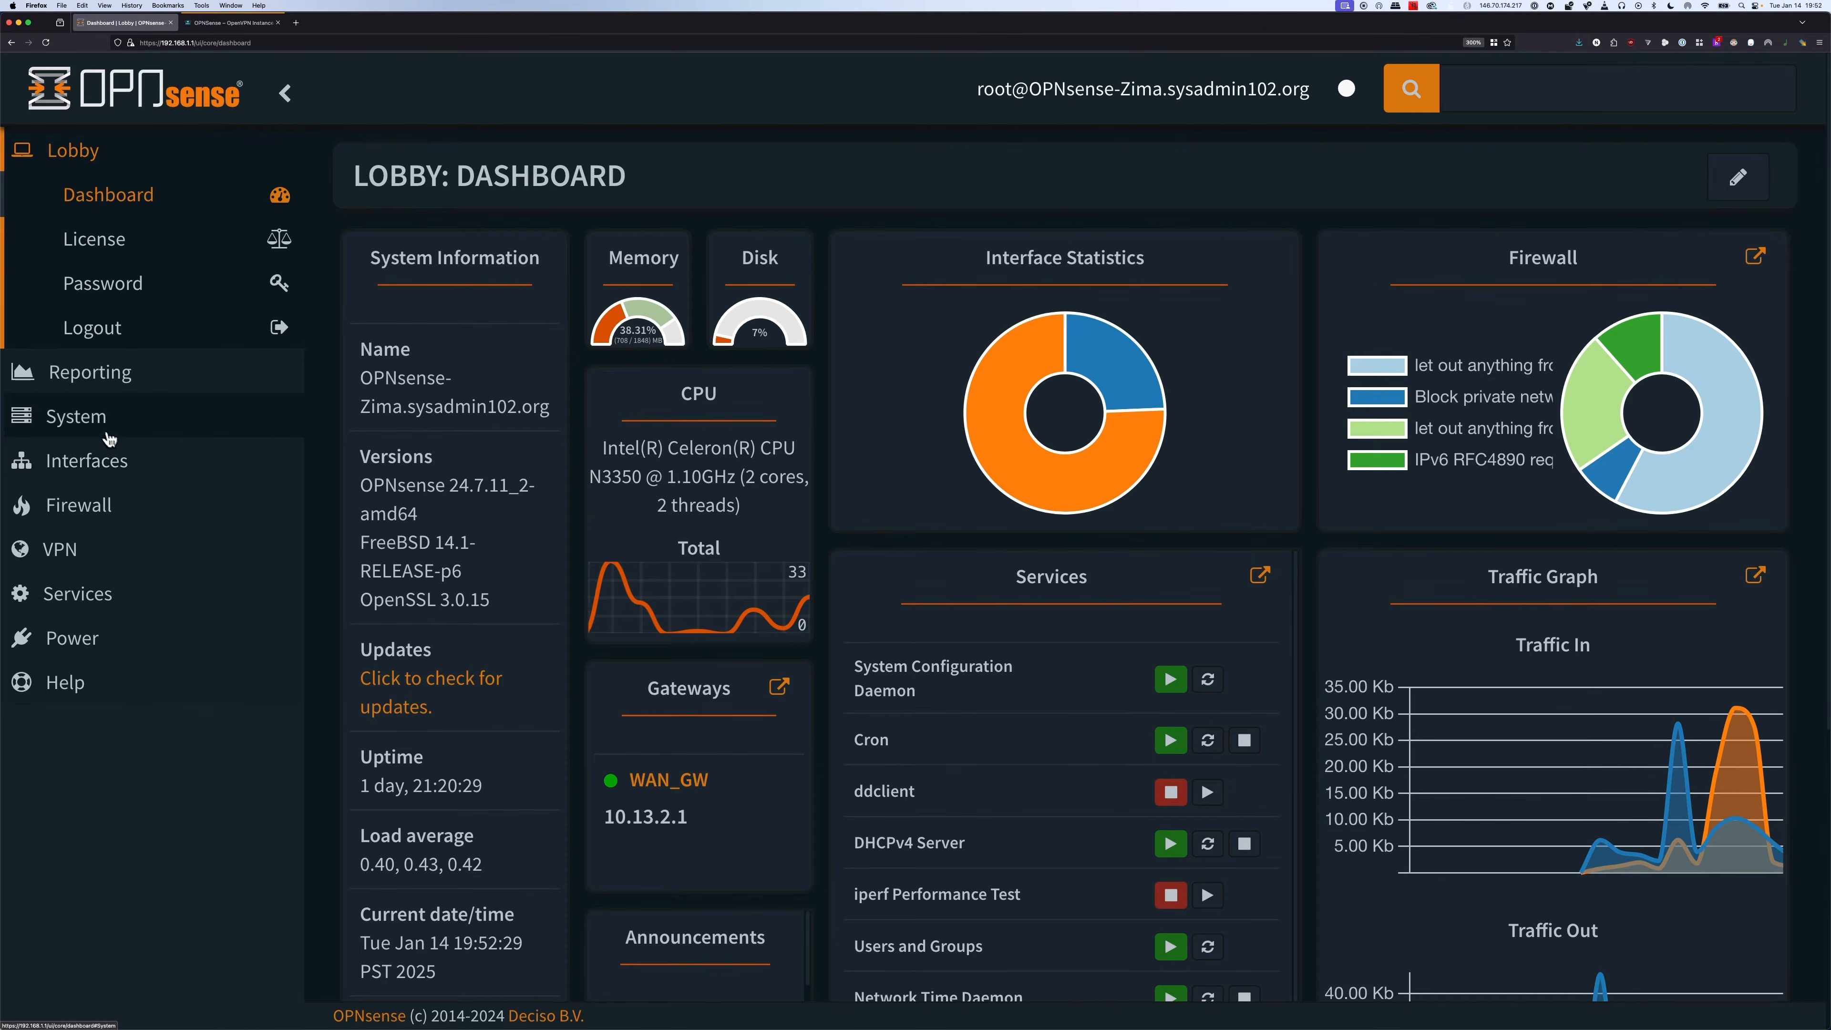
pyautogui.click(97, 418)
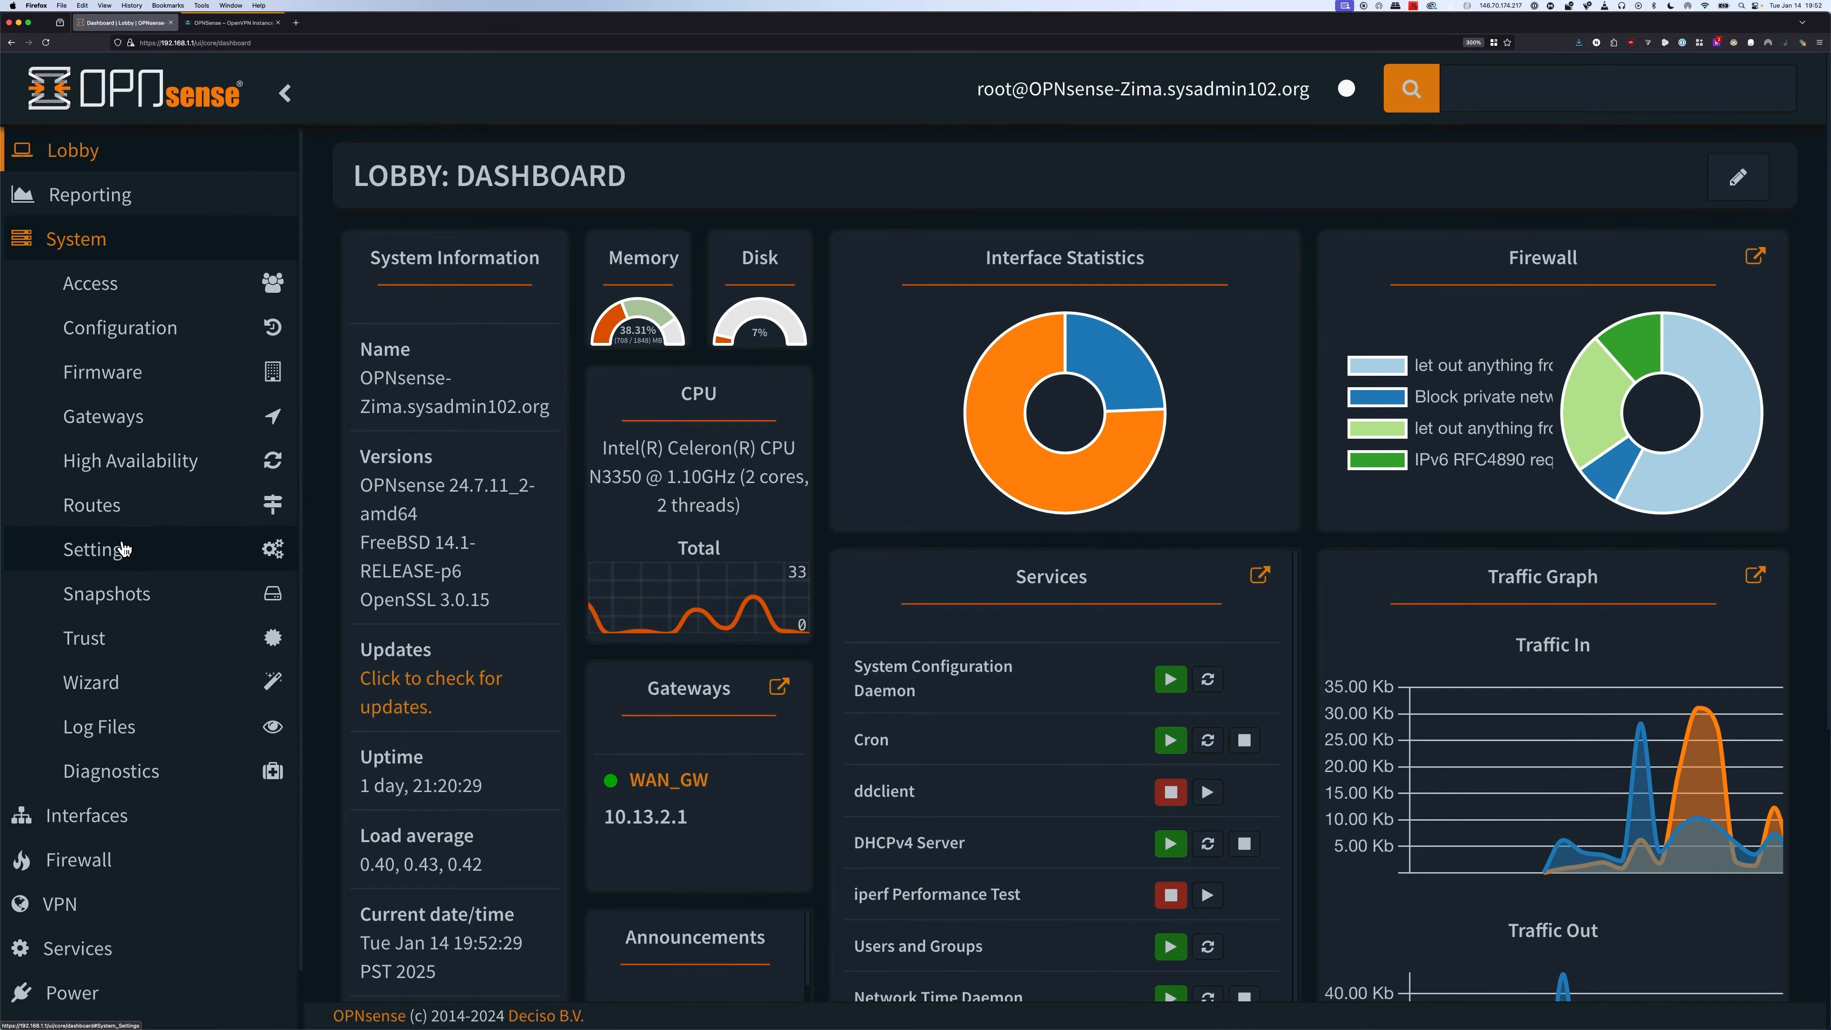
pyautogui.click(108, 644)
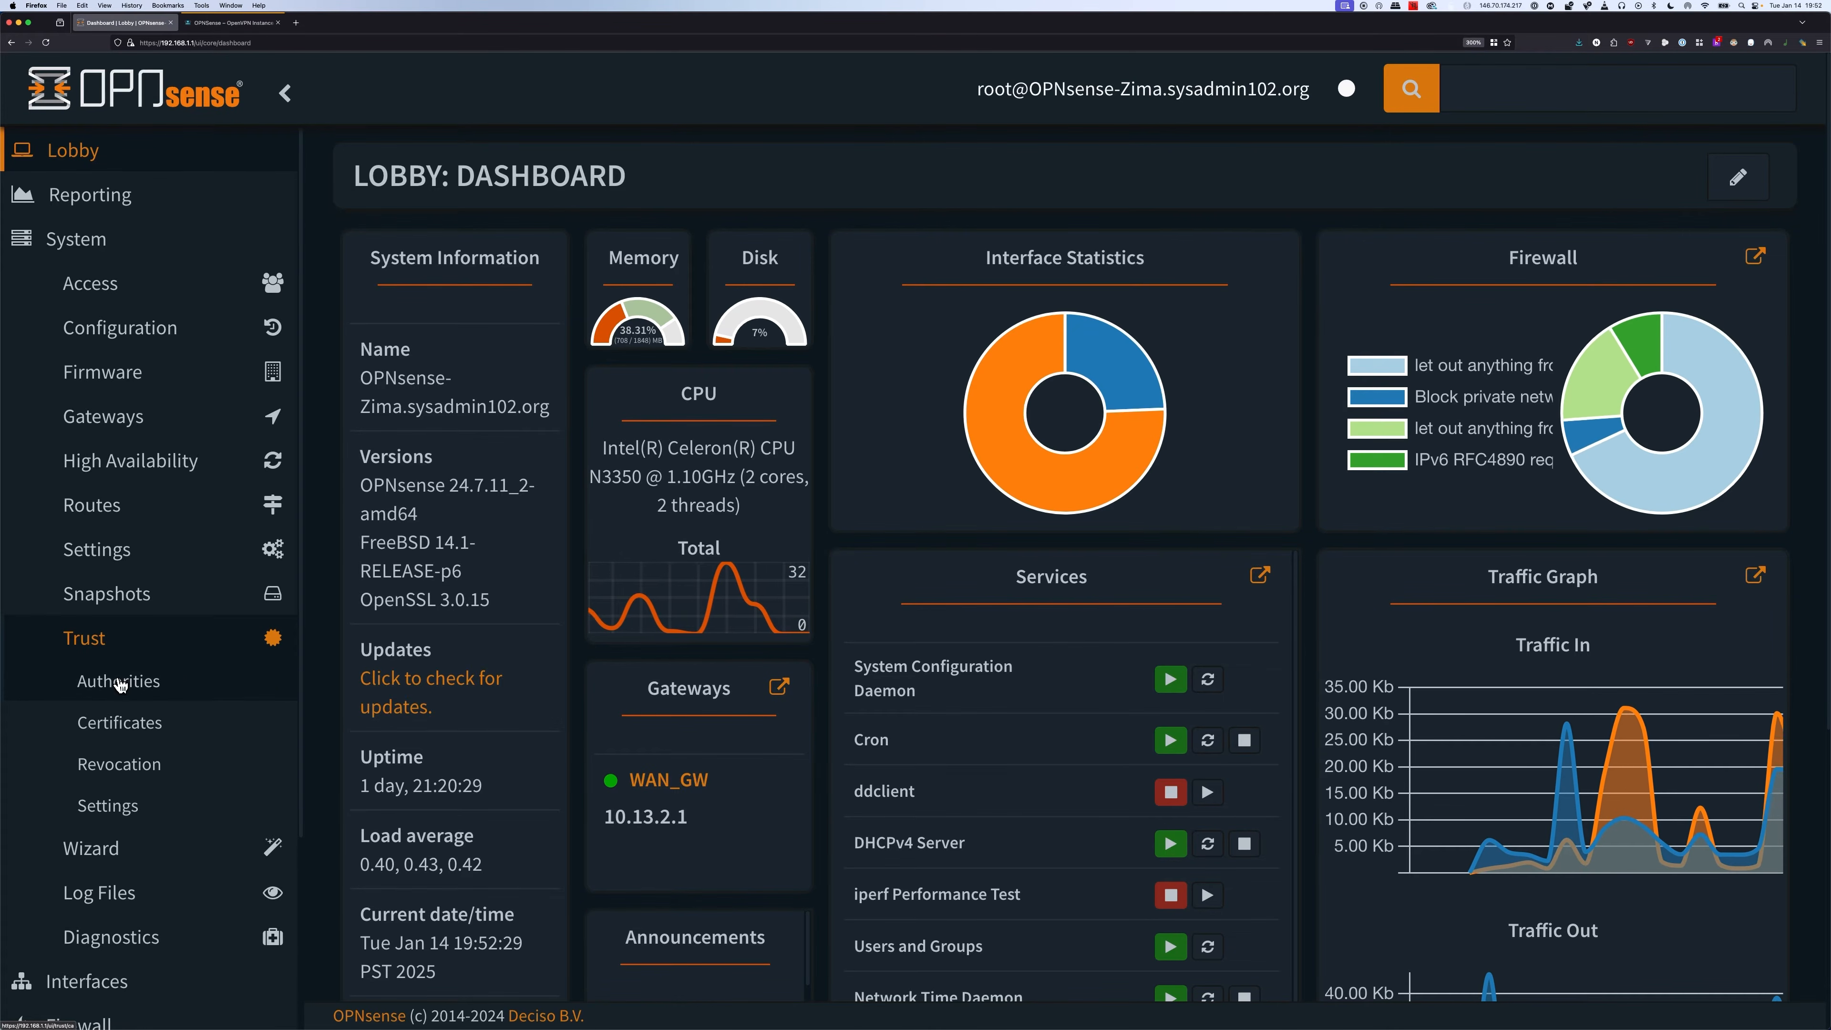
pyautogui.click(166, 681)
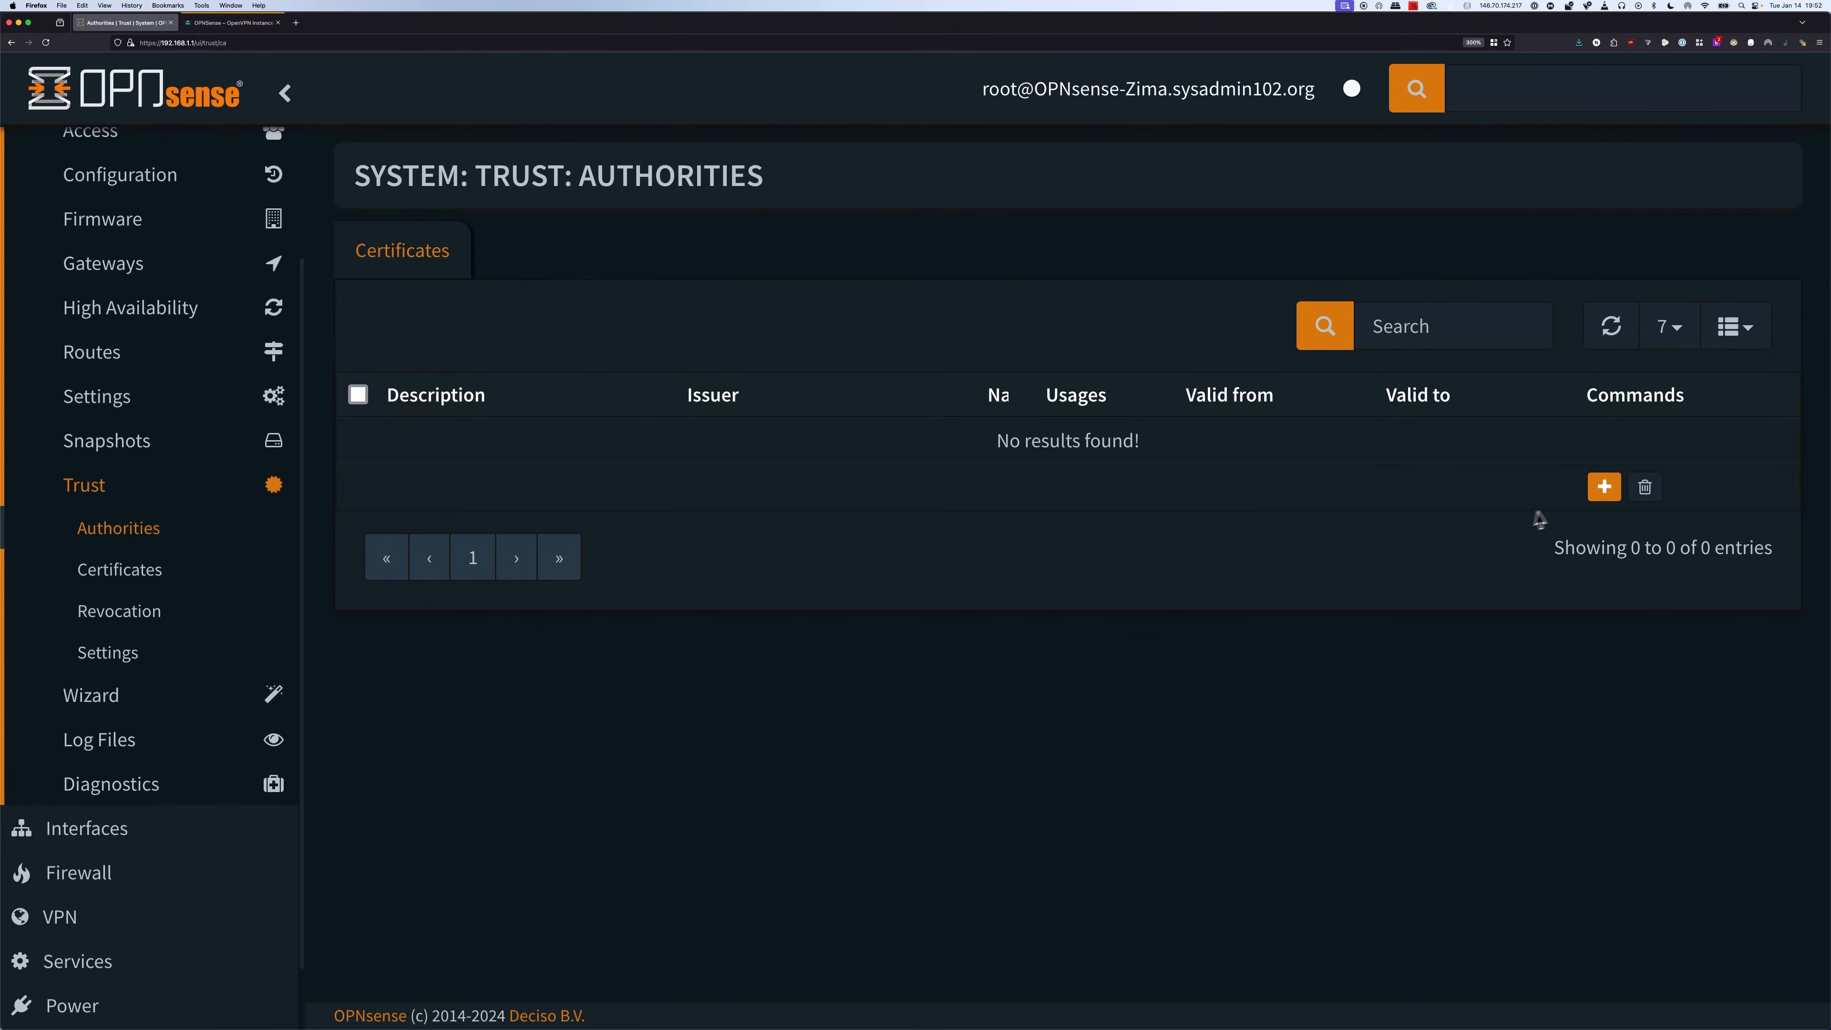
# - Start a new internal certificate authority with the description "SYSADMIN102 OpenVPN CA"
pyautogui.click(1602, 489)
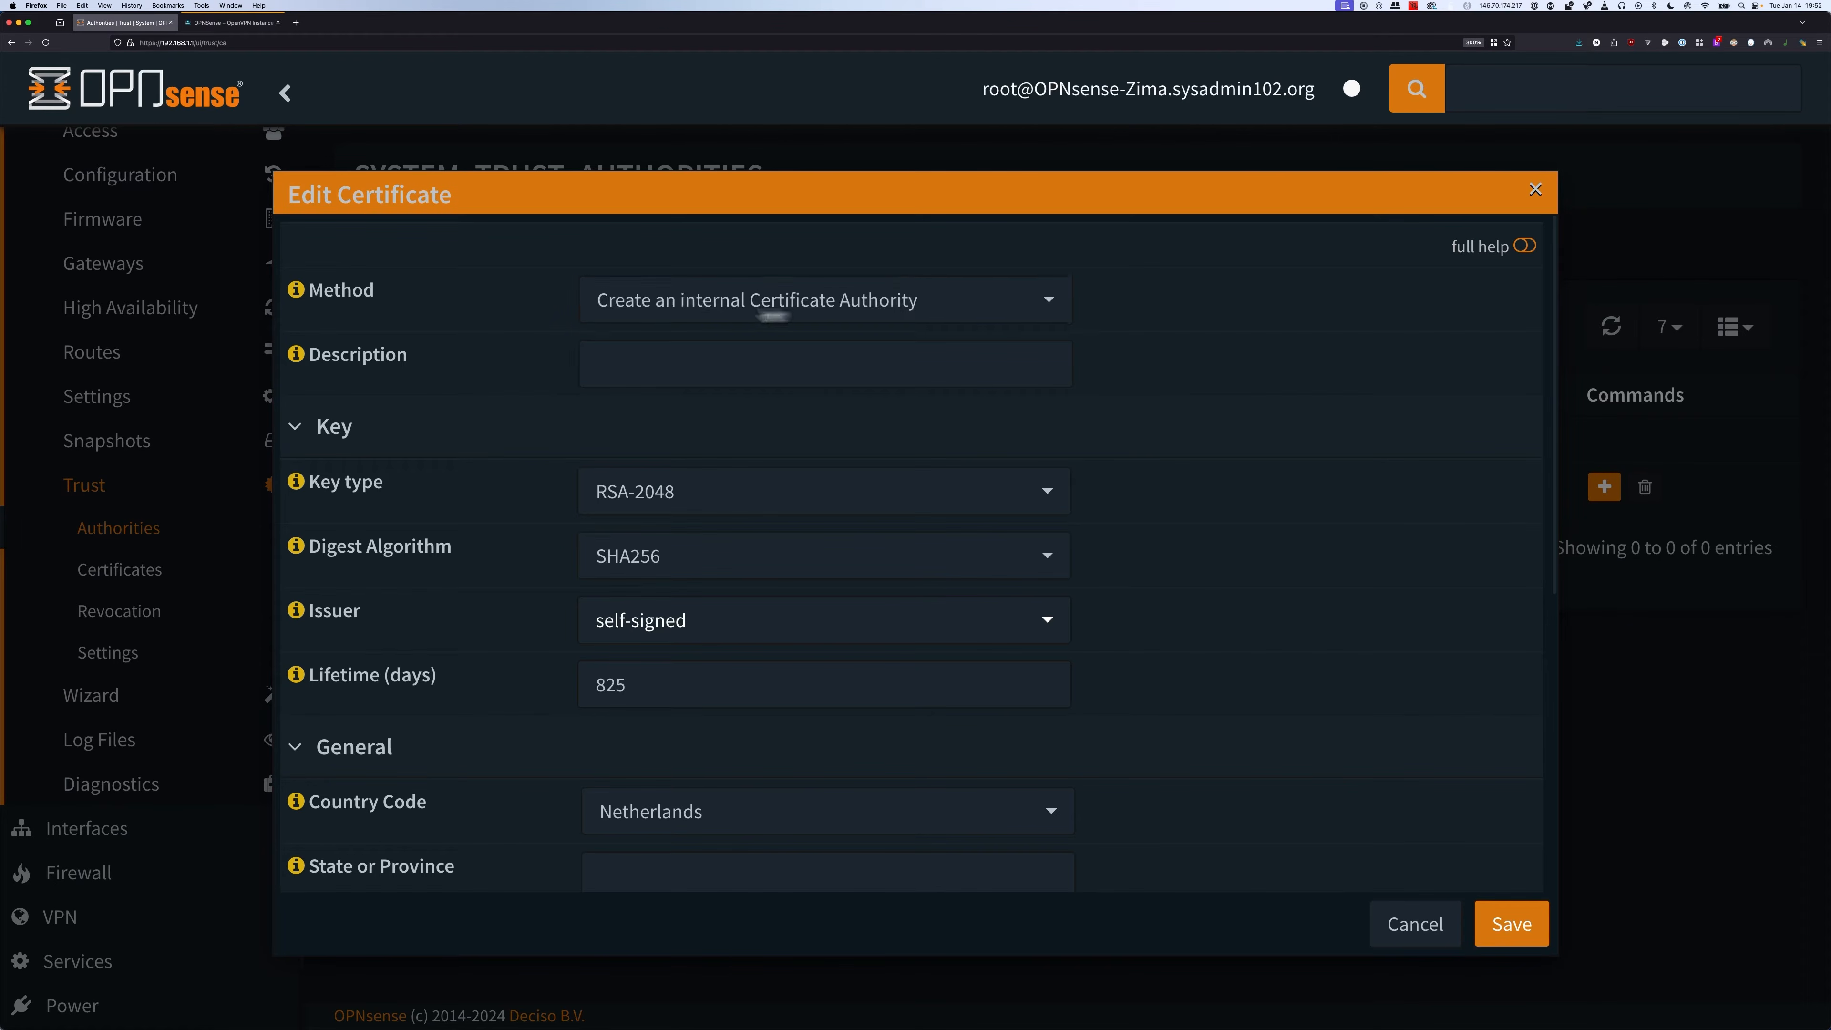
pyautogui.click(586, 371)
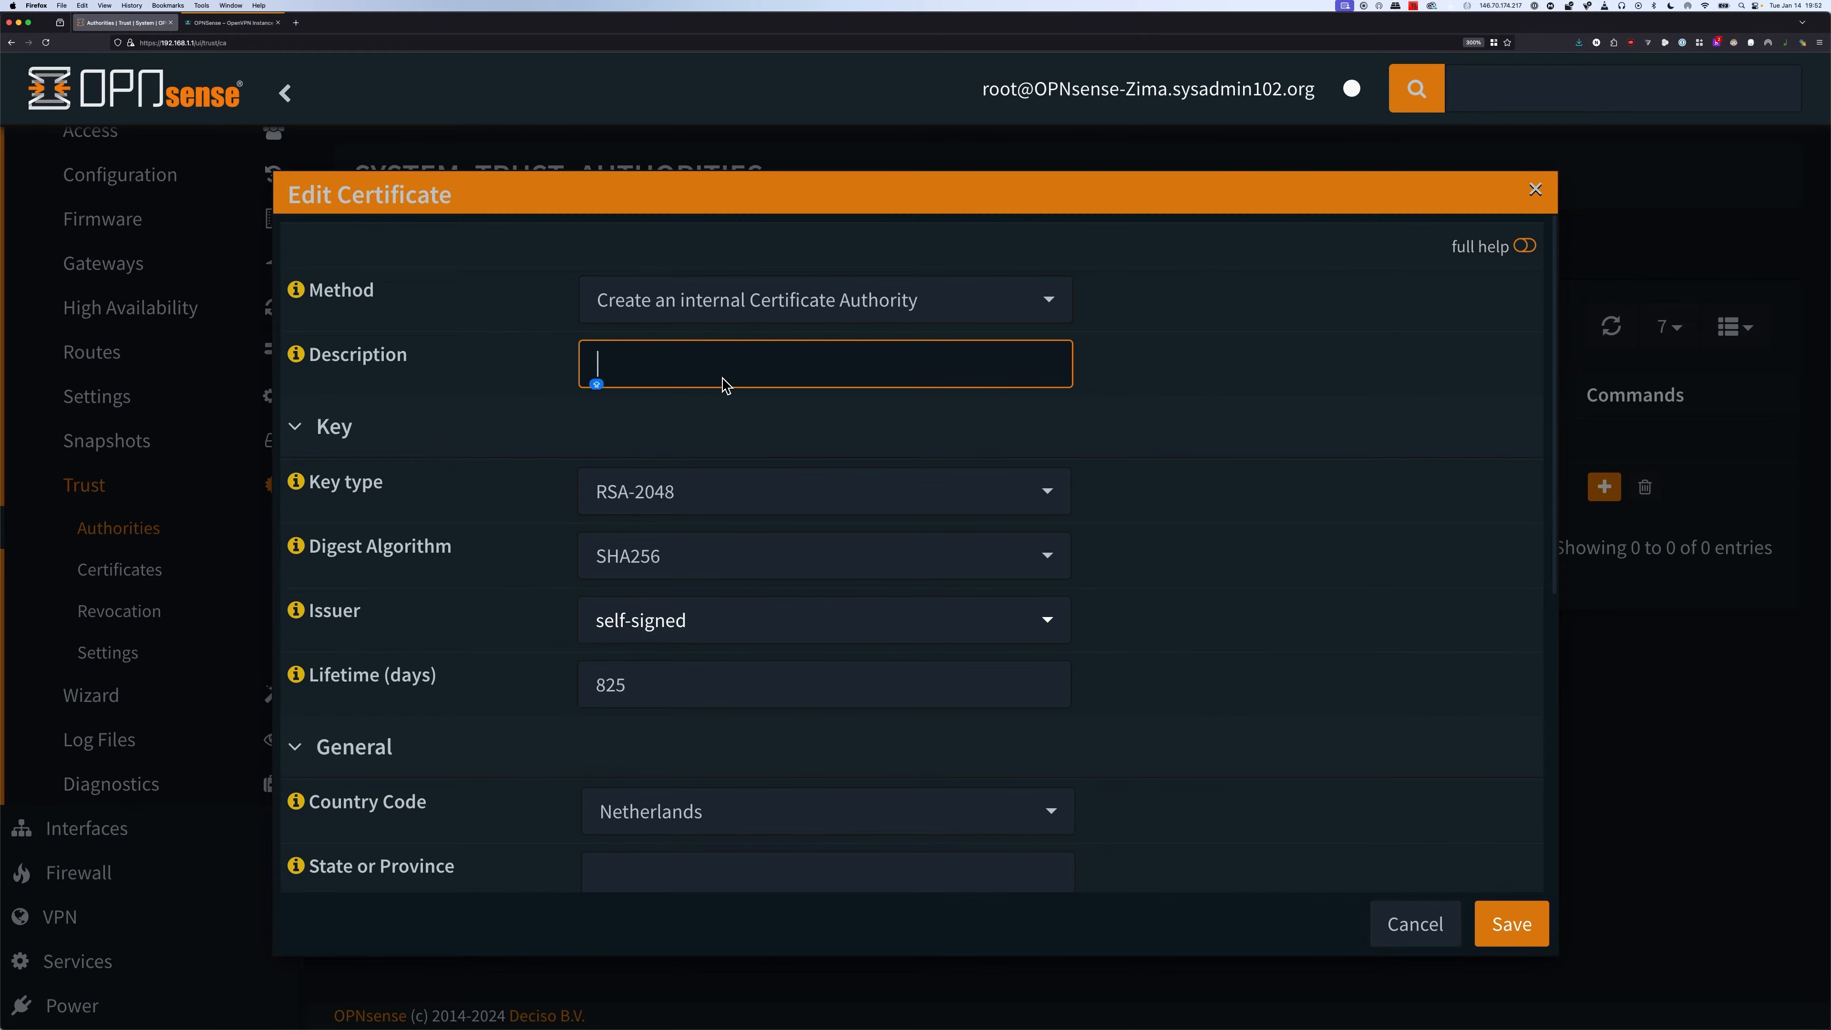
pyautogui.write('SYSADMIN102 OpenVP')
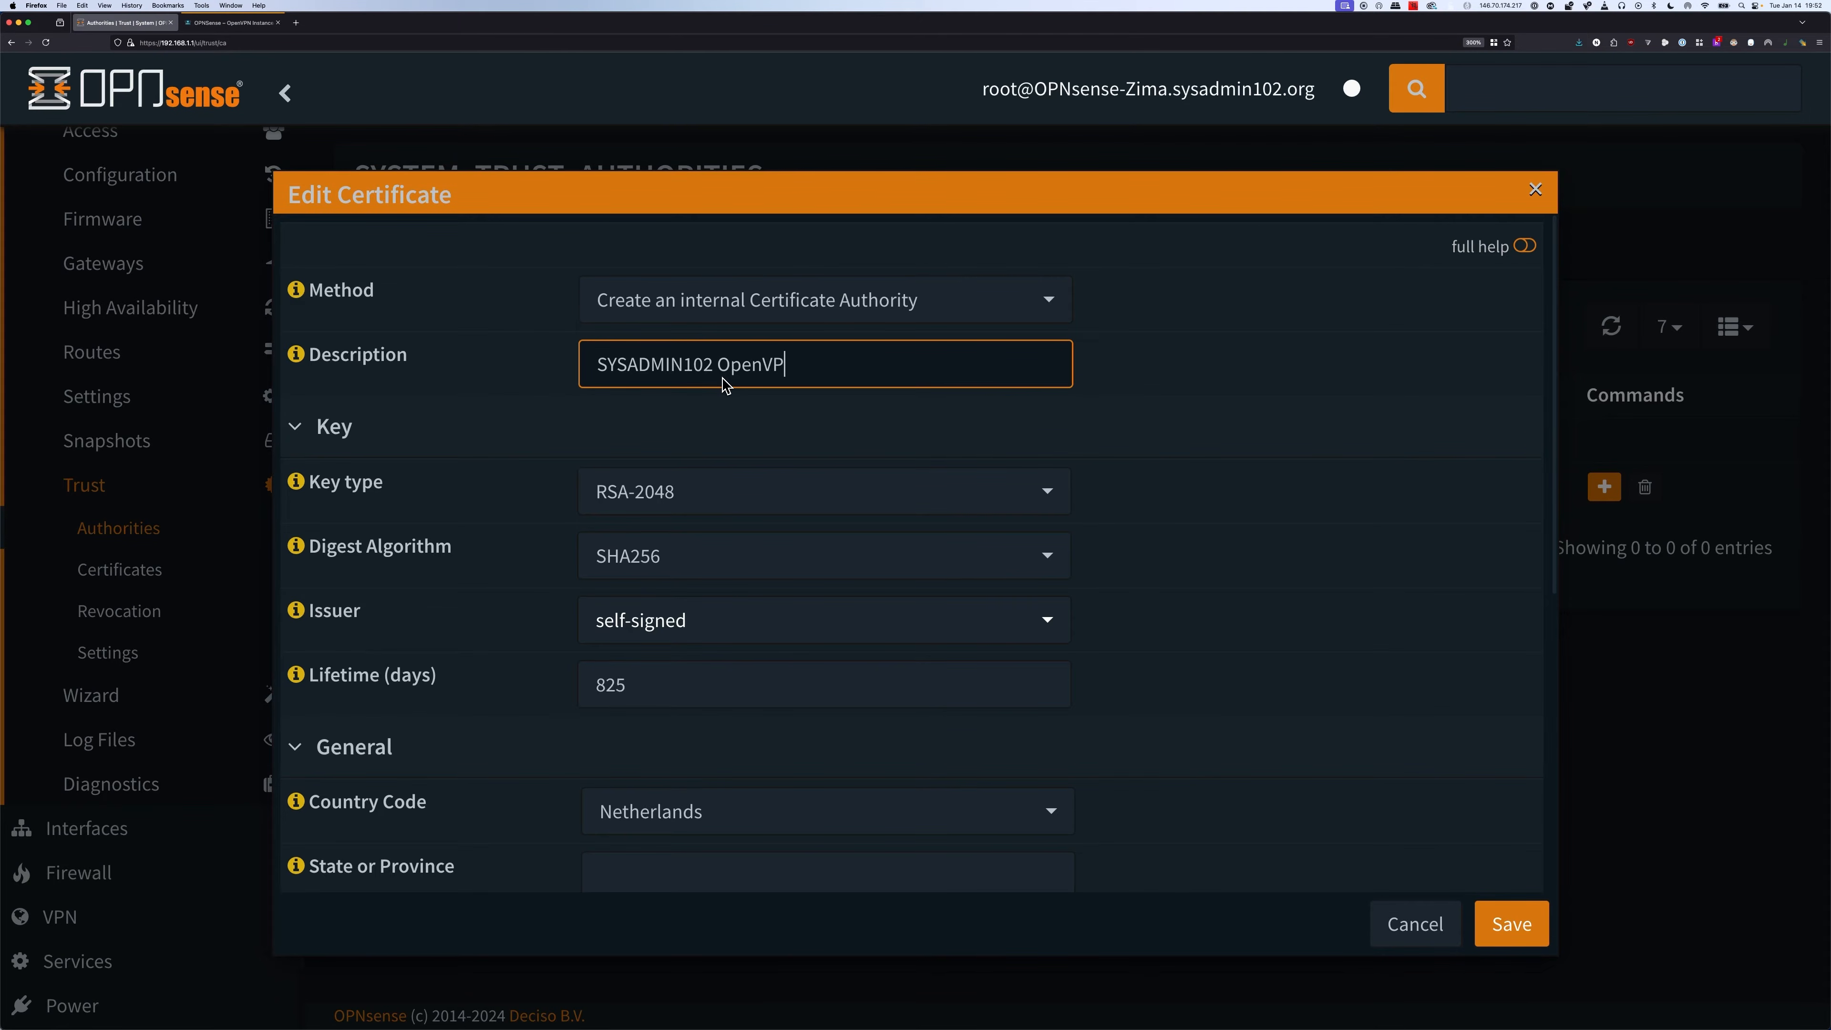
pyautogui.write('N CA')
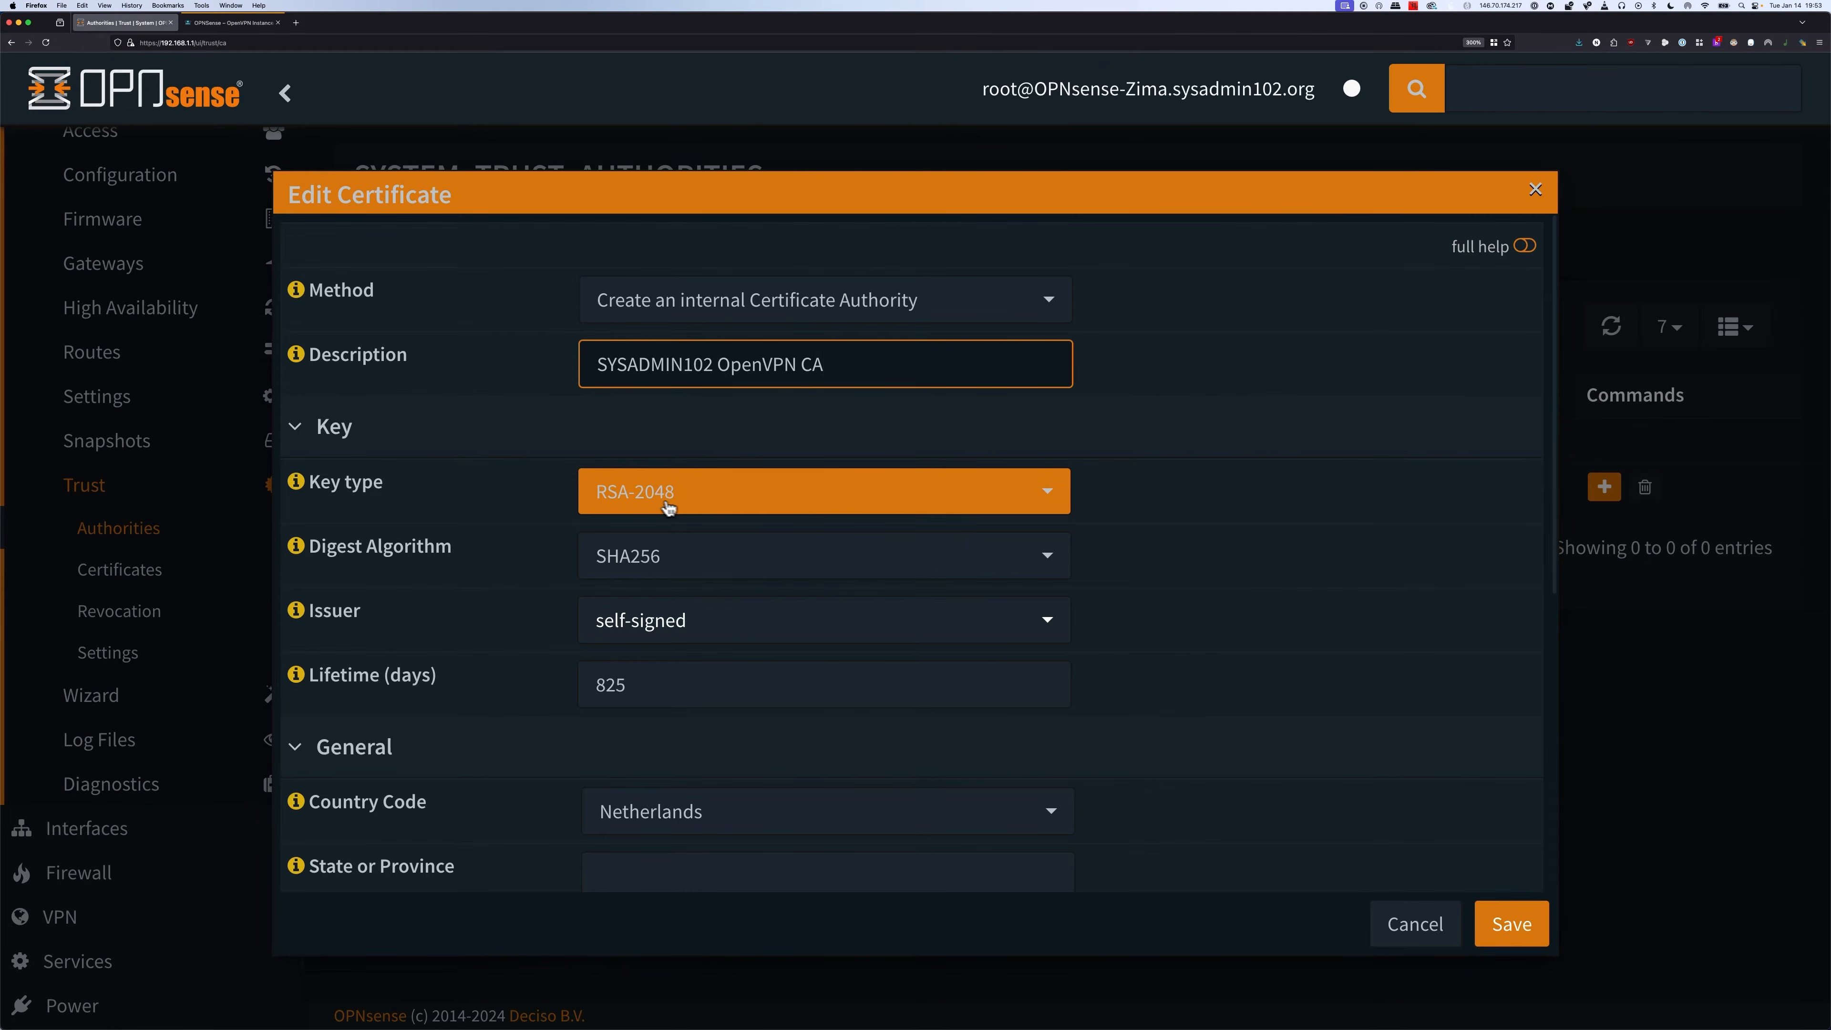
# - Keep RSA-2048 as the authority's key type and set its digest algorithm to SHA512
pyautogui.click(681, 507)
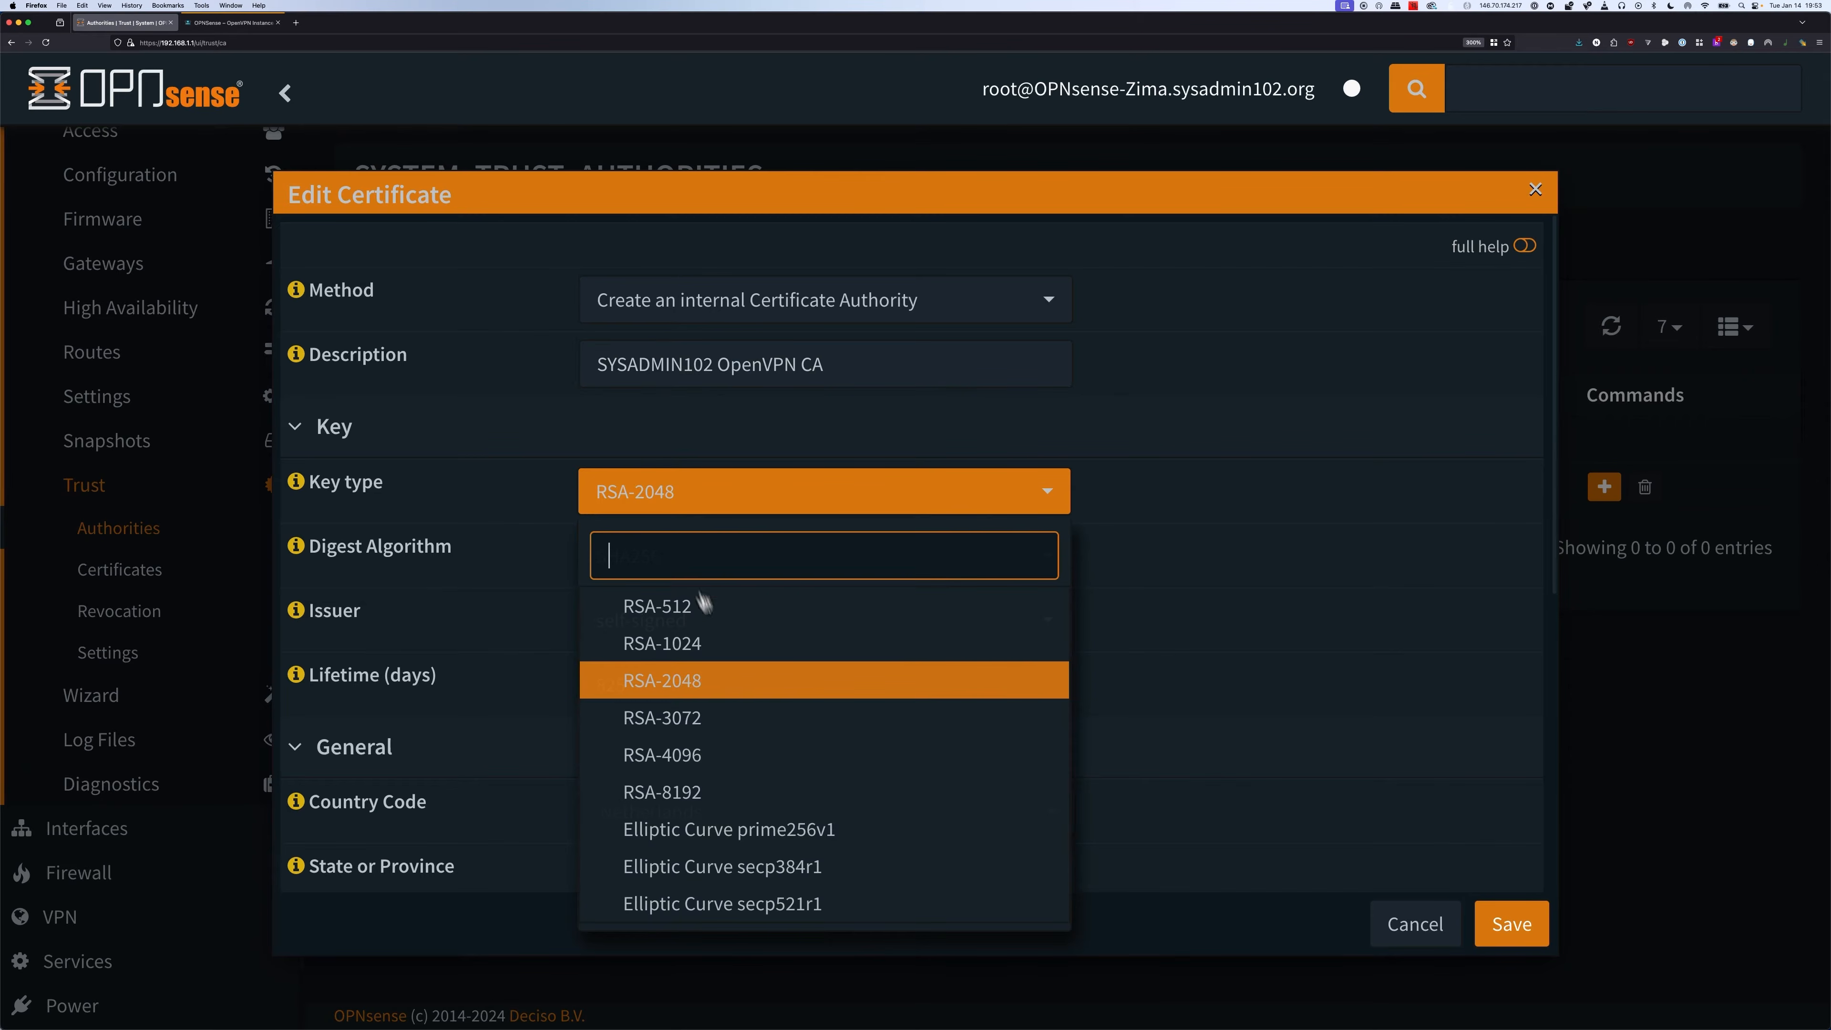
pyautogui.click(1231, 660)
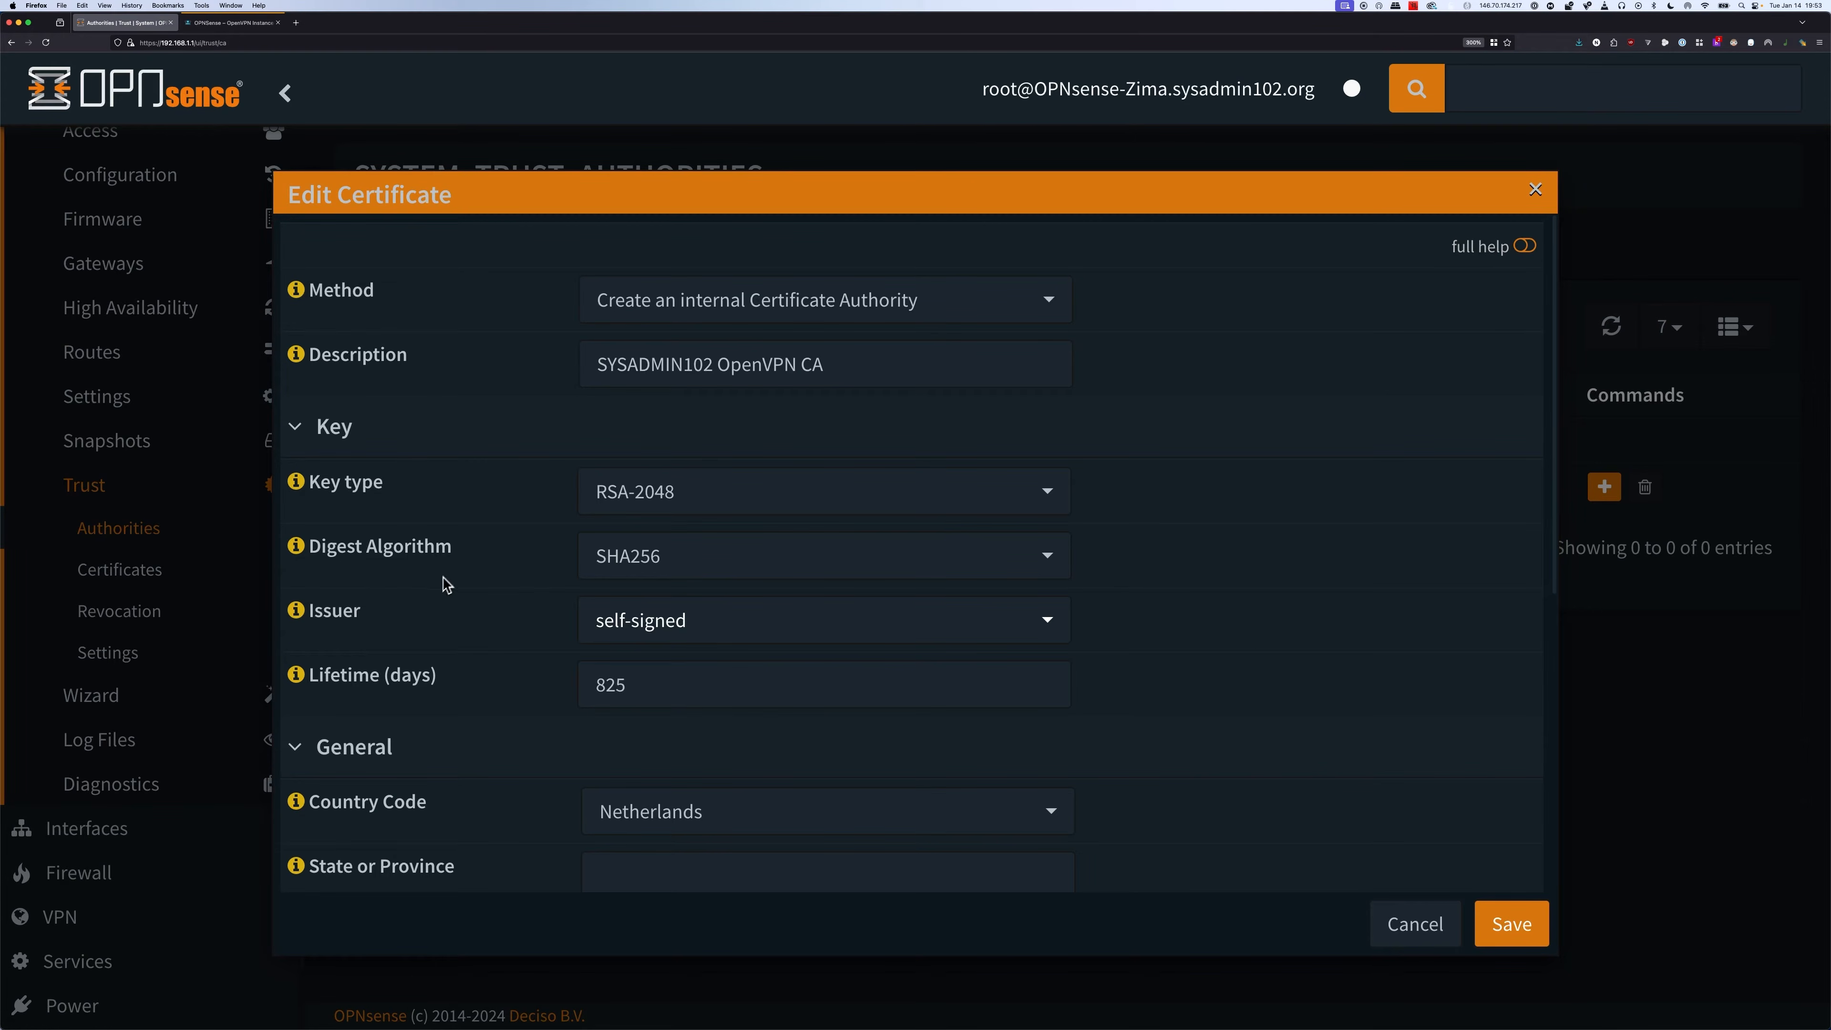
pyautogui.click(724, 571)
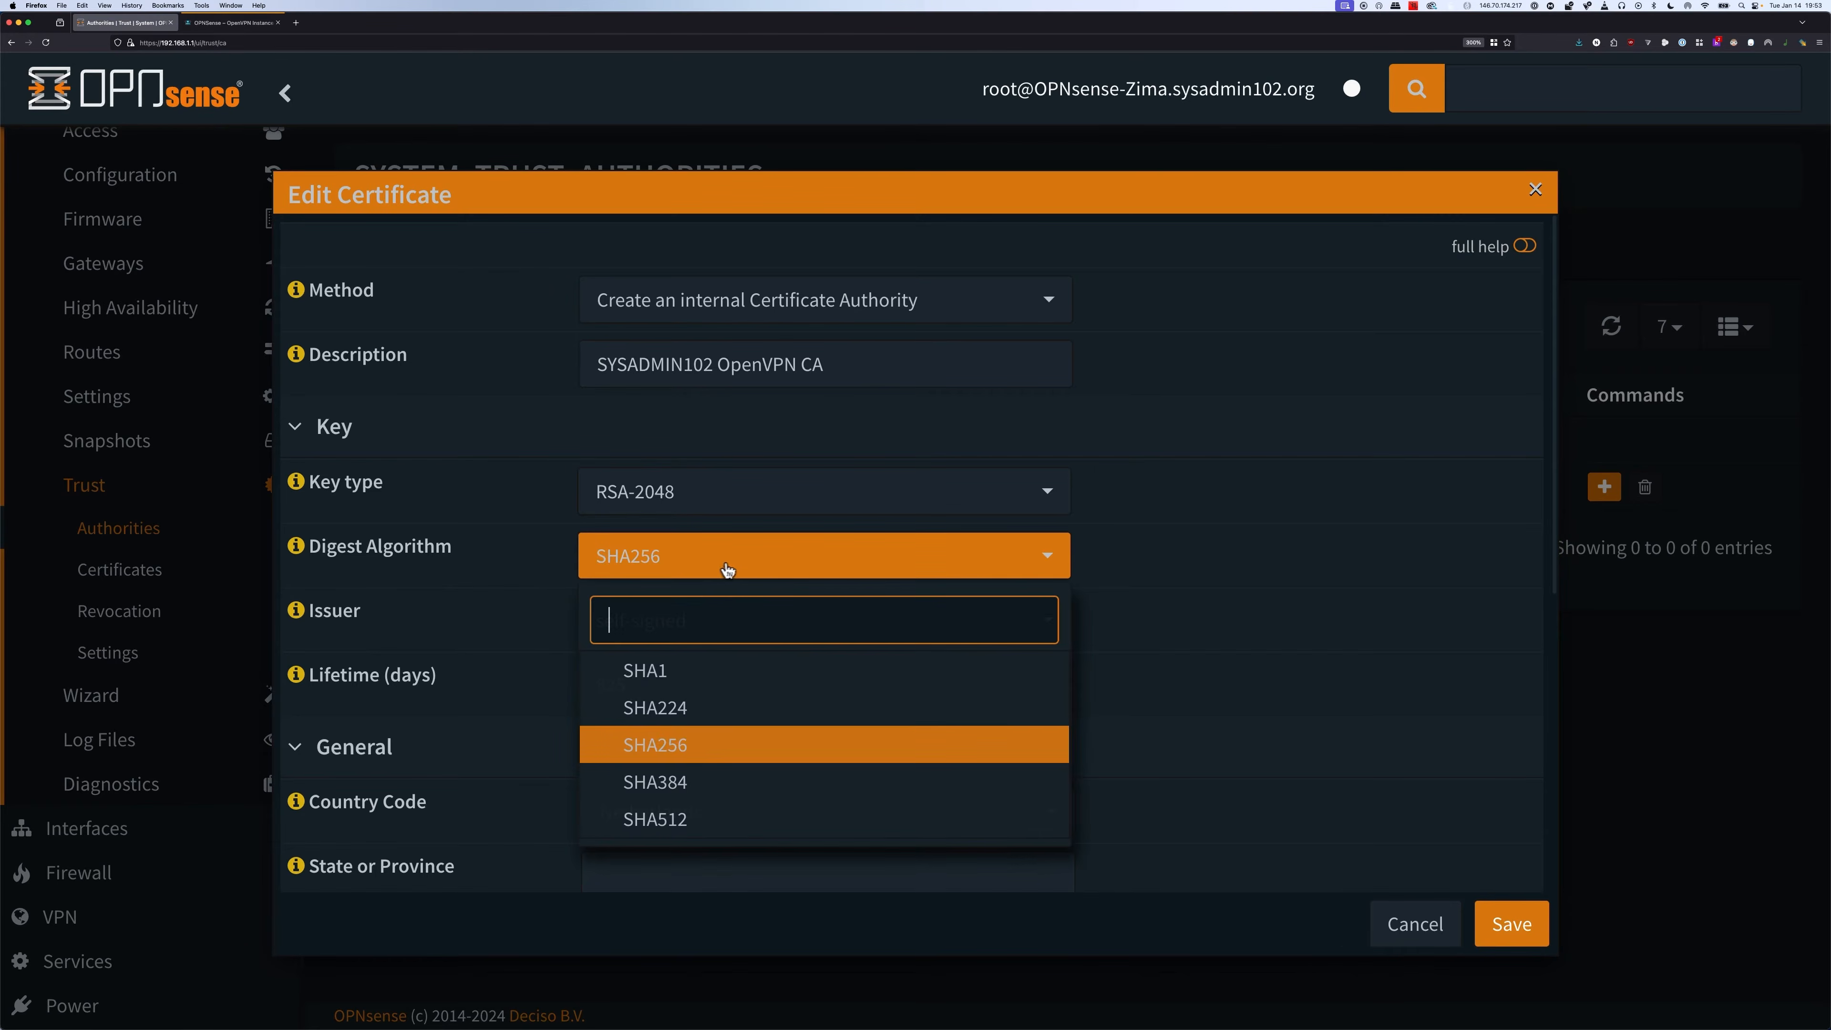
pyautogui.click(683, 819)
pyautogui.click(1211, 708)
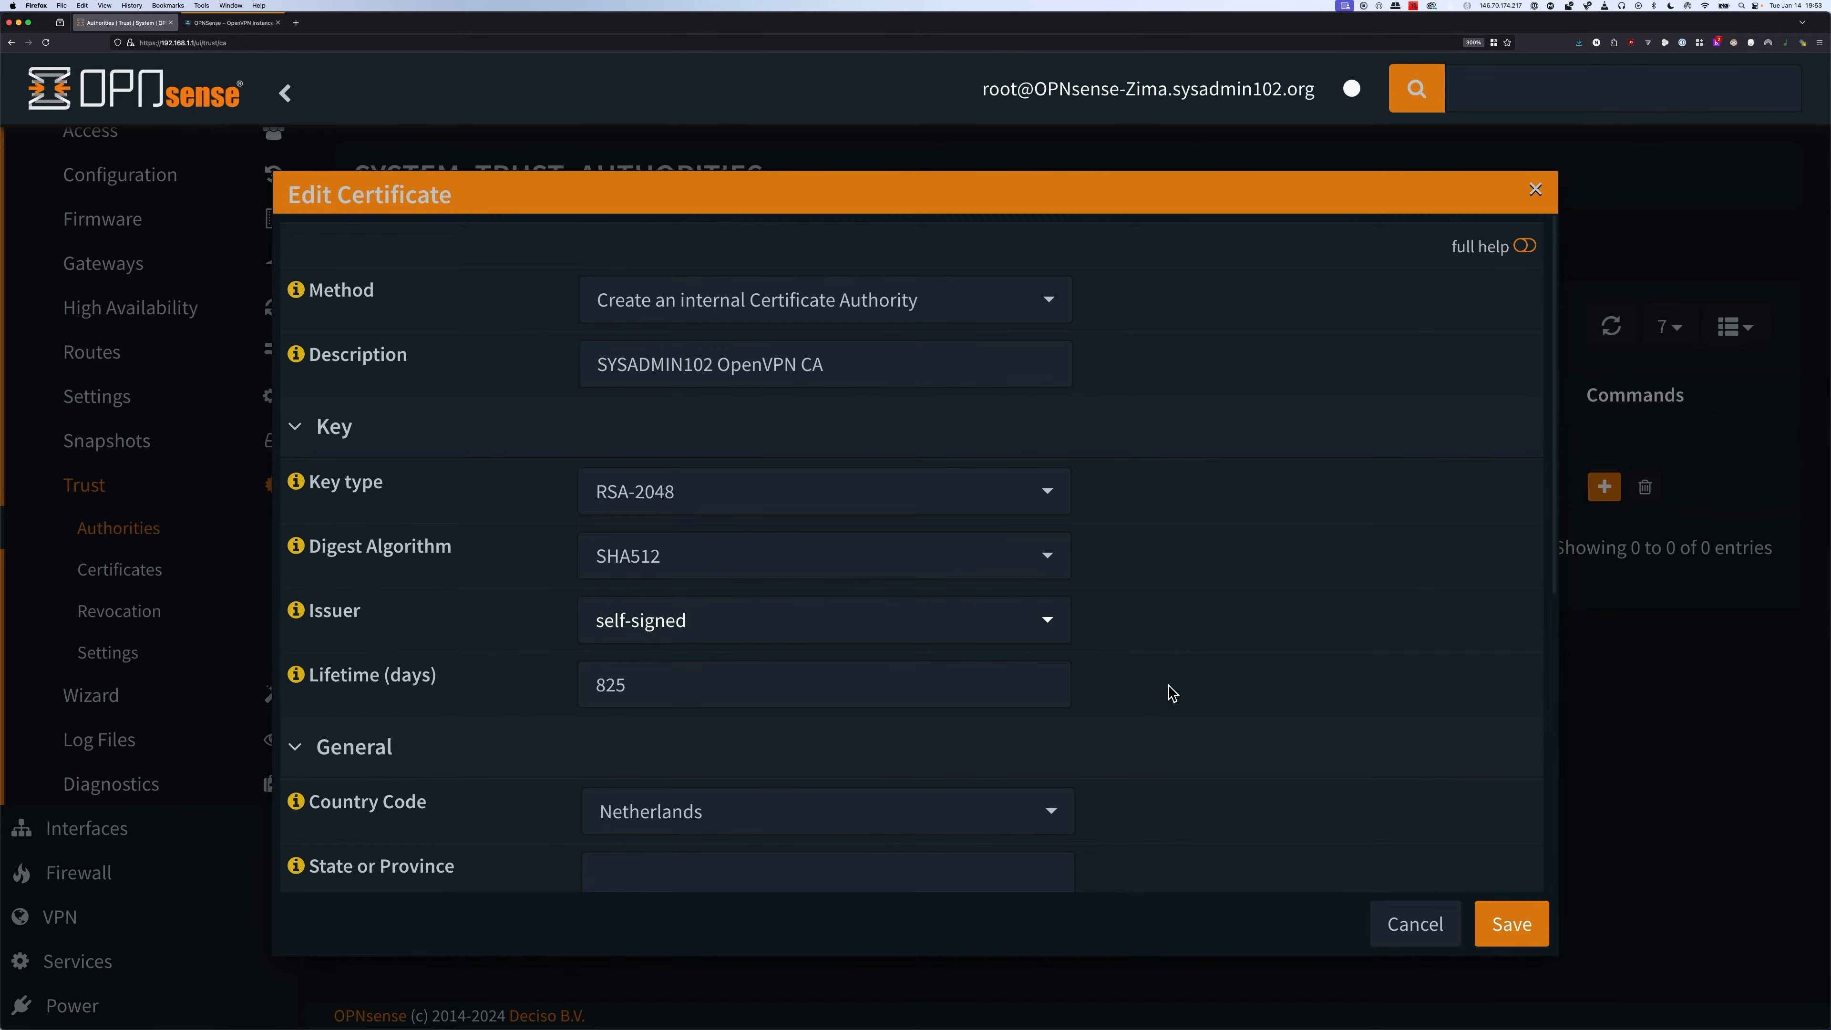
# - Set the certificate authority's country code to United States
pyautogui.scroll(-5, 1150, 703)
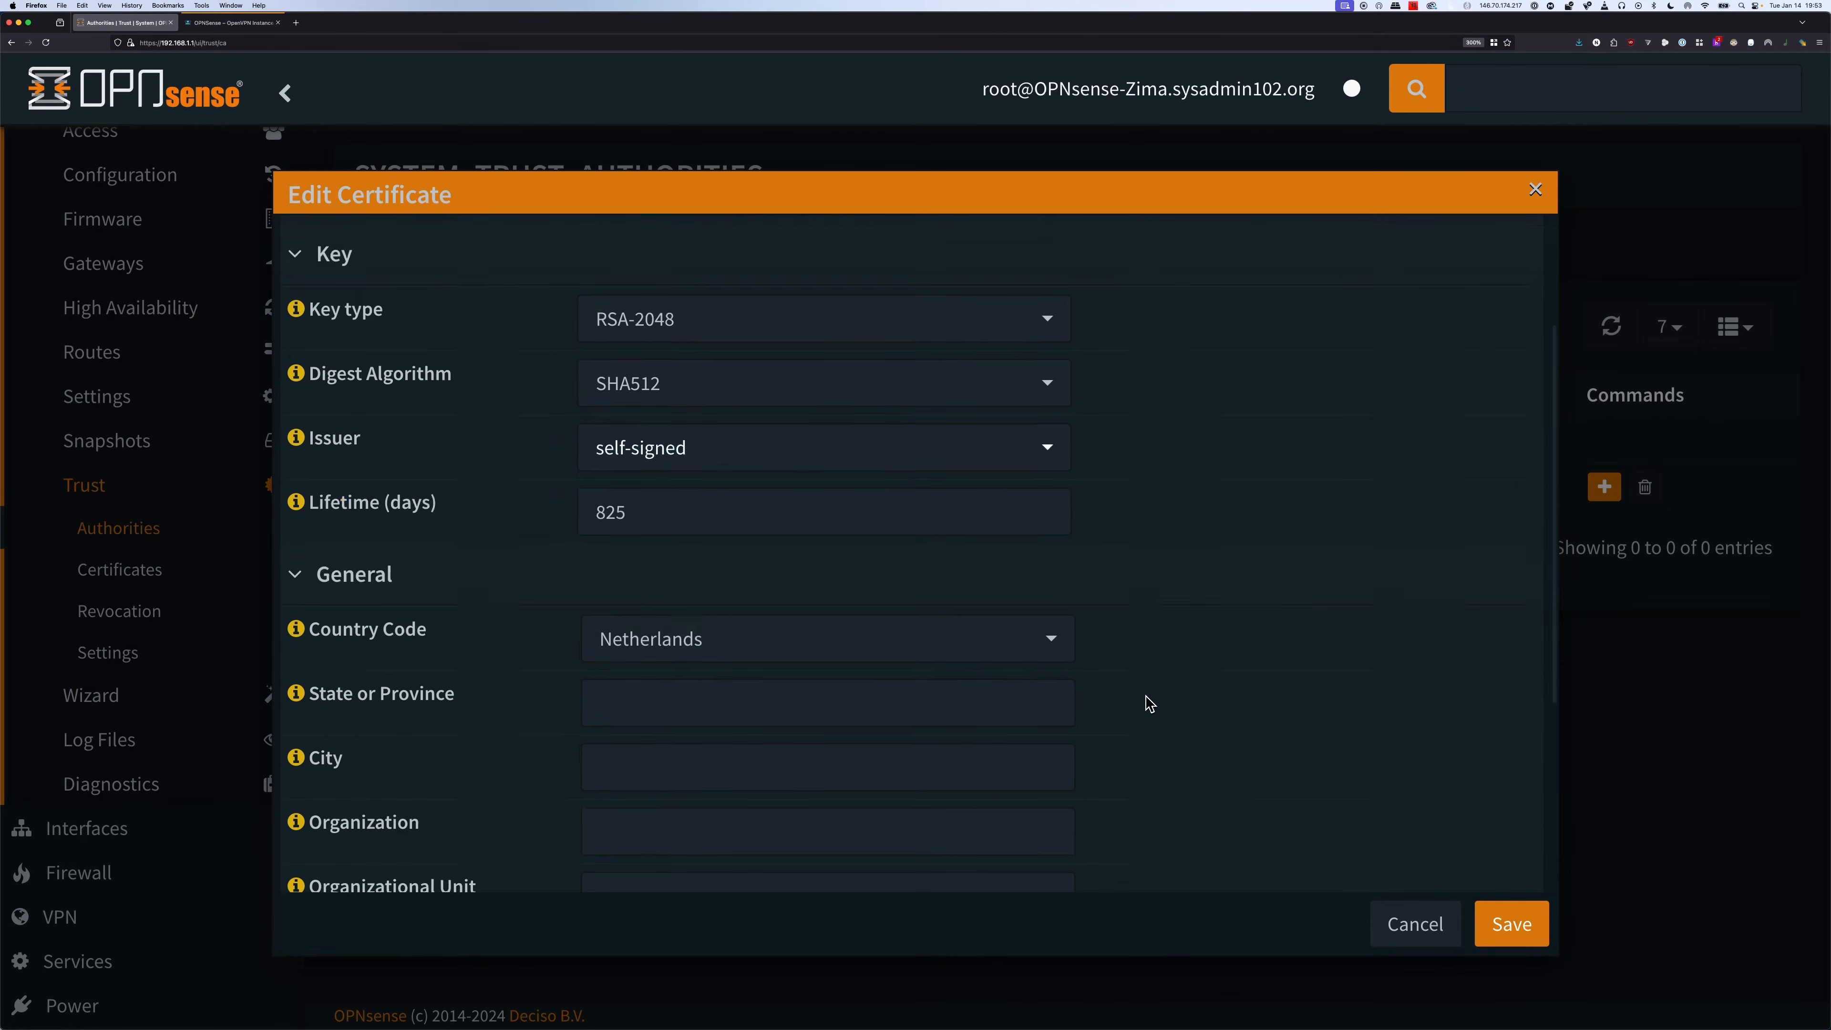
pyautogui.scroll(-1, 441, 531)
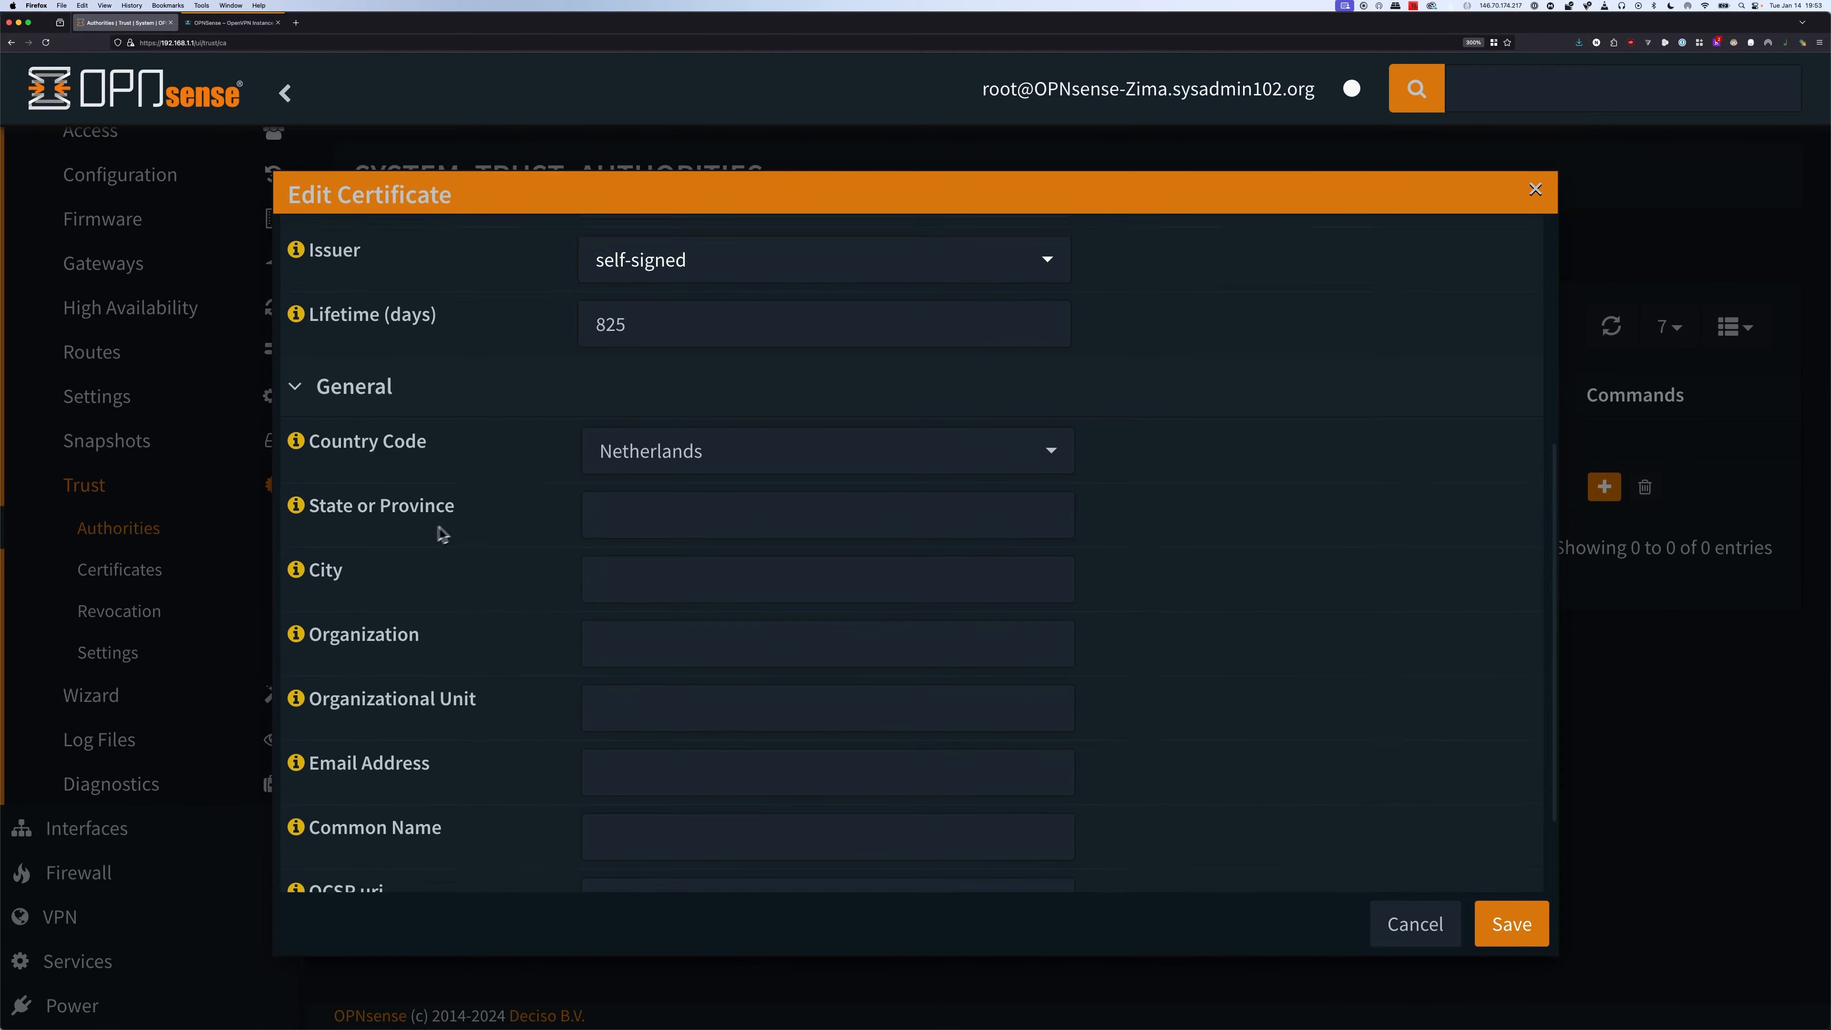
pyautogui.click(796, 440)
pyautogui.write('unit')
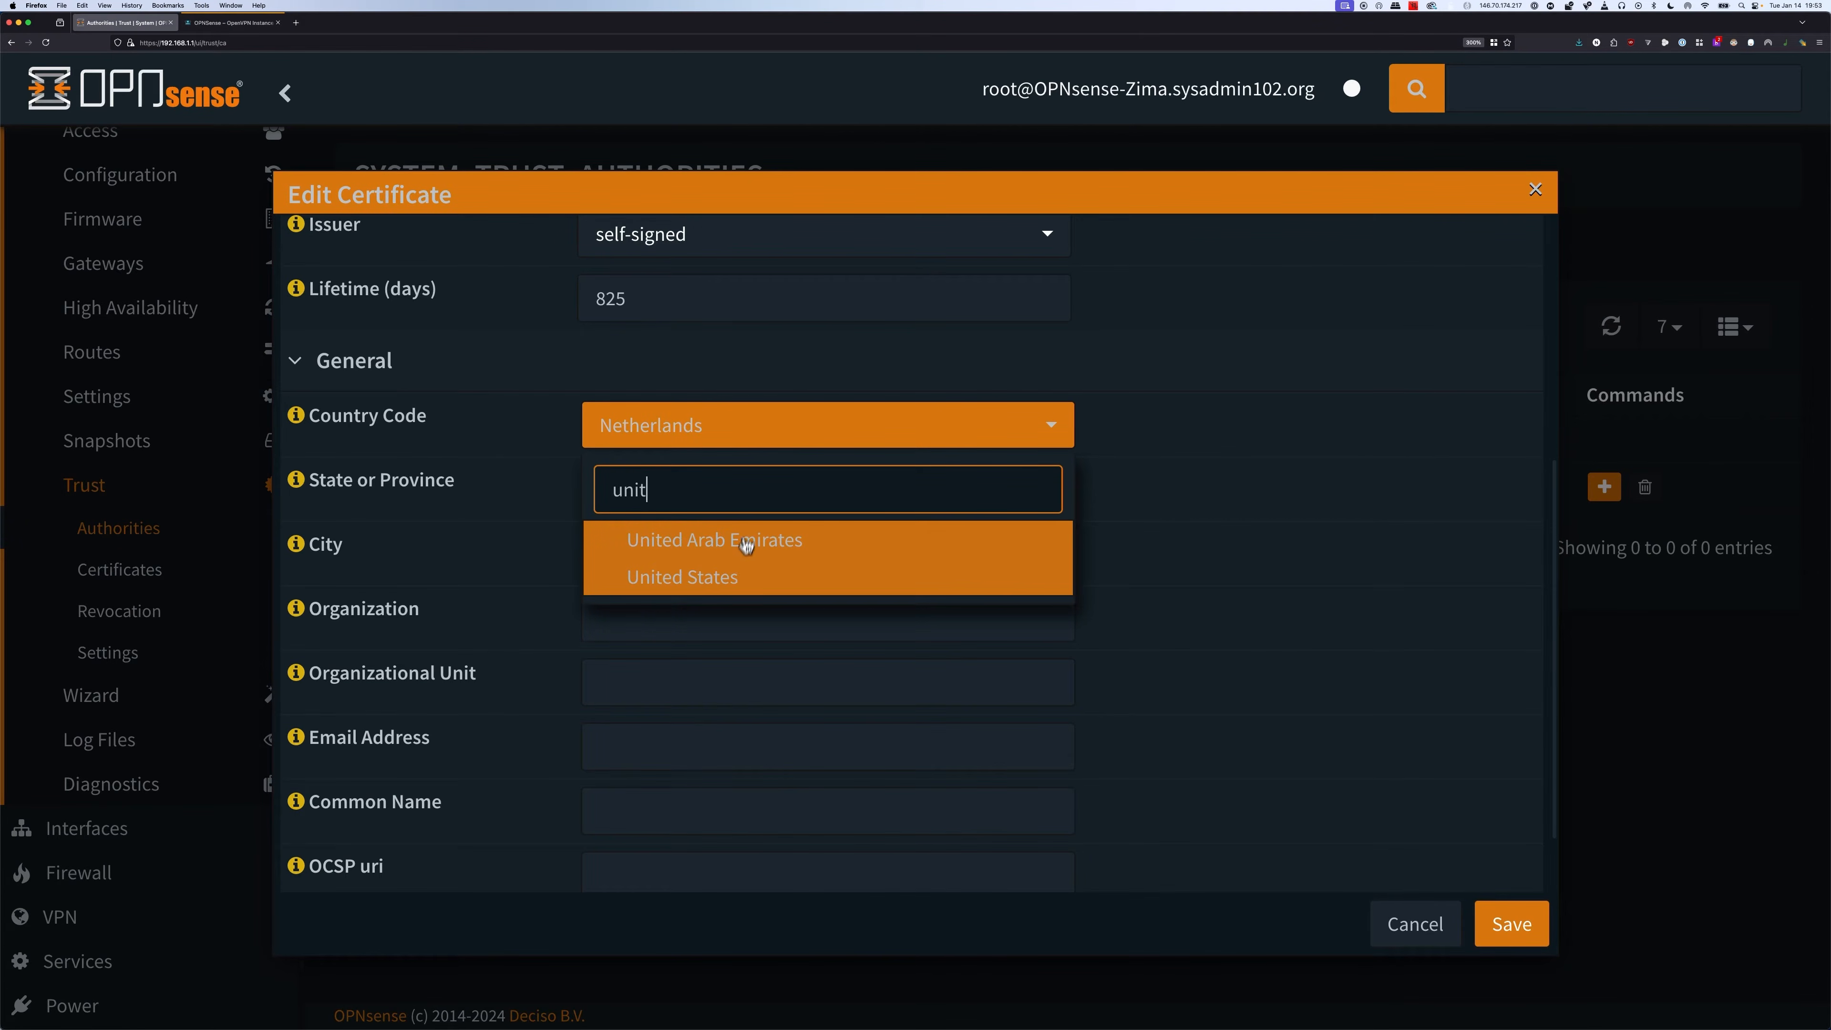
pyautogui.click(731, 577)
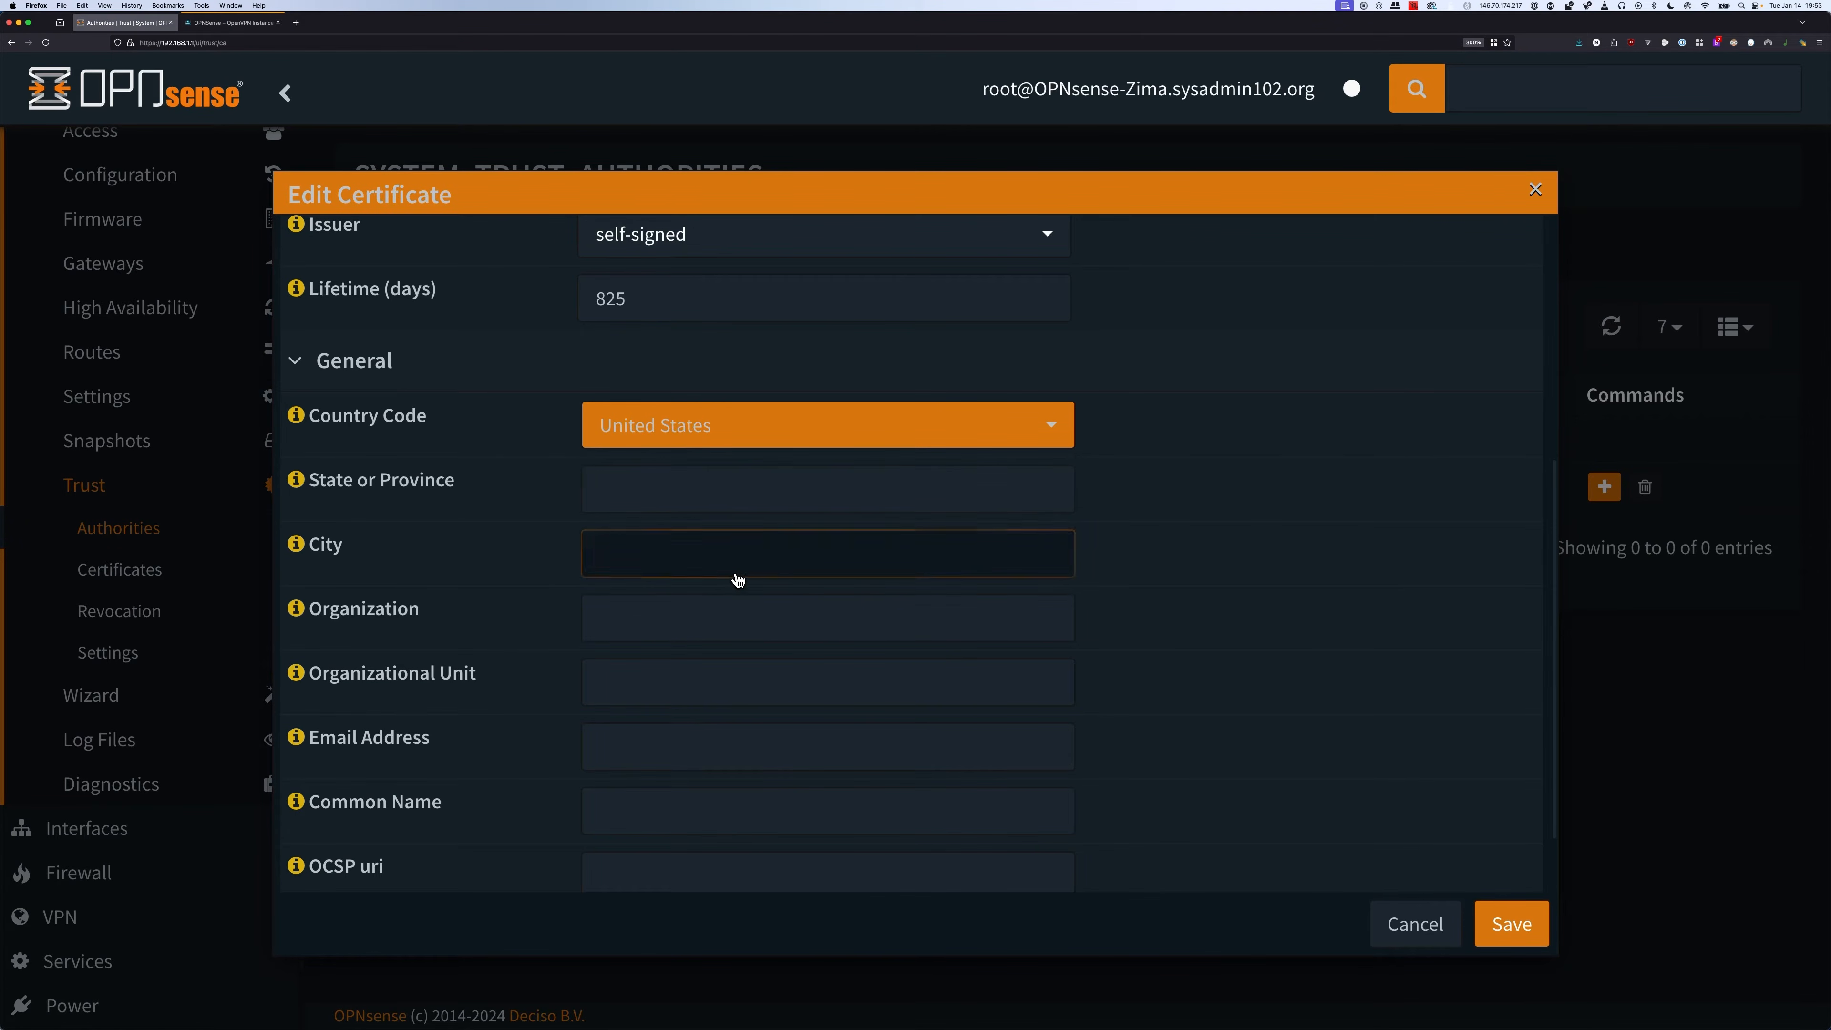
# - Copy the description "SYSADMIN102 OpenVPN CA" into the authority's Common Name and save the certificate authority
pyautogui.scroll(-1, 744, 689)
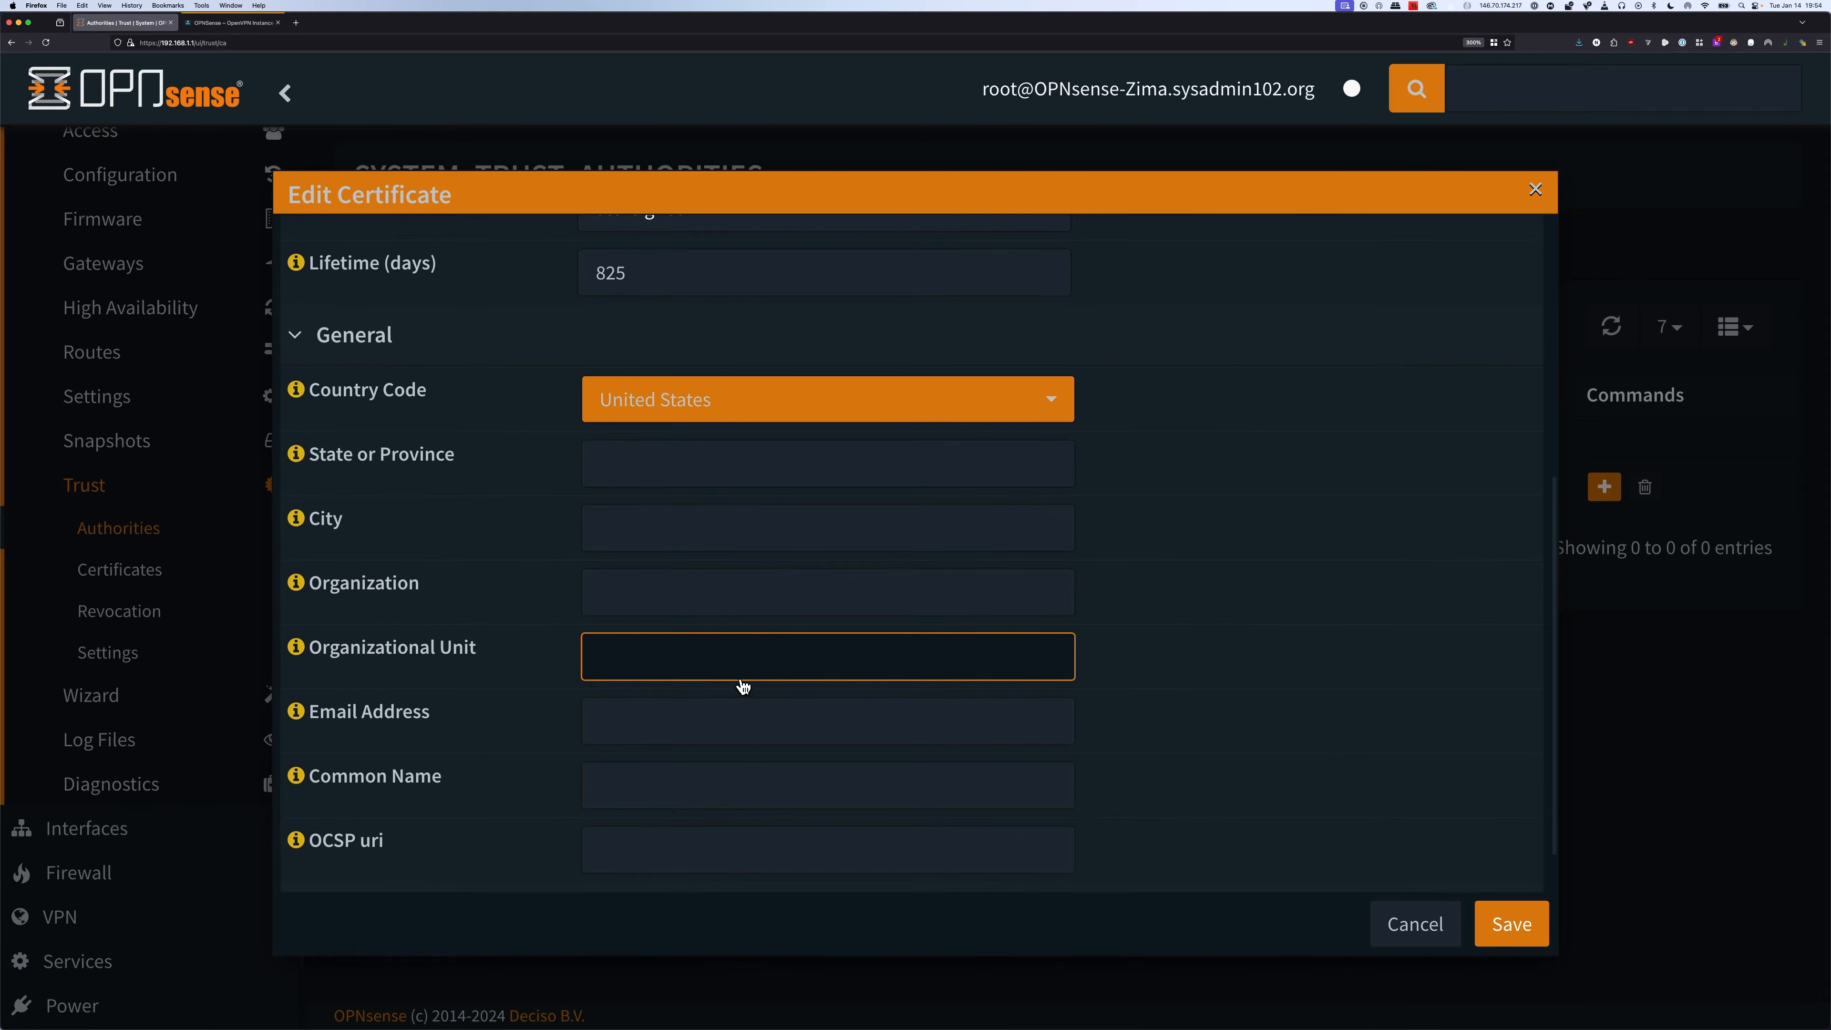
pyautogui.click(647, 712)
pyautogui.scroll(3, 649, 696)
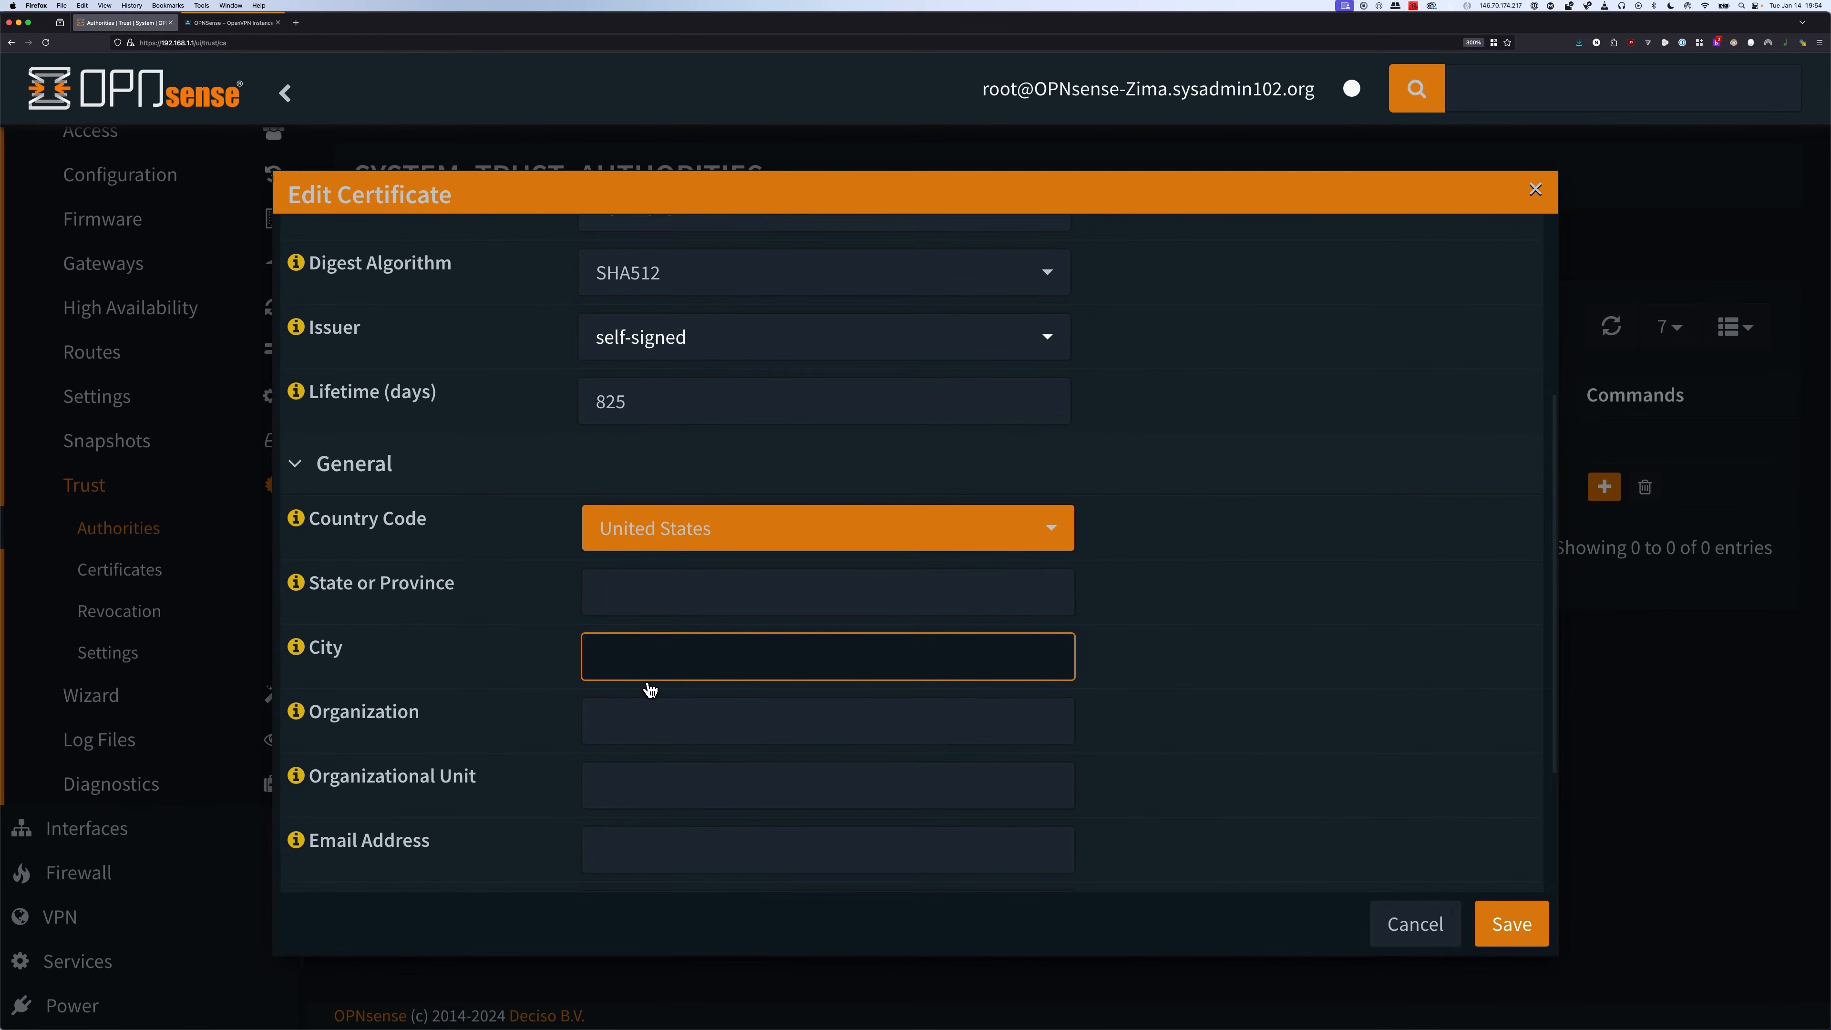
pyautogui.scroll(7, 649, 689)
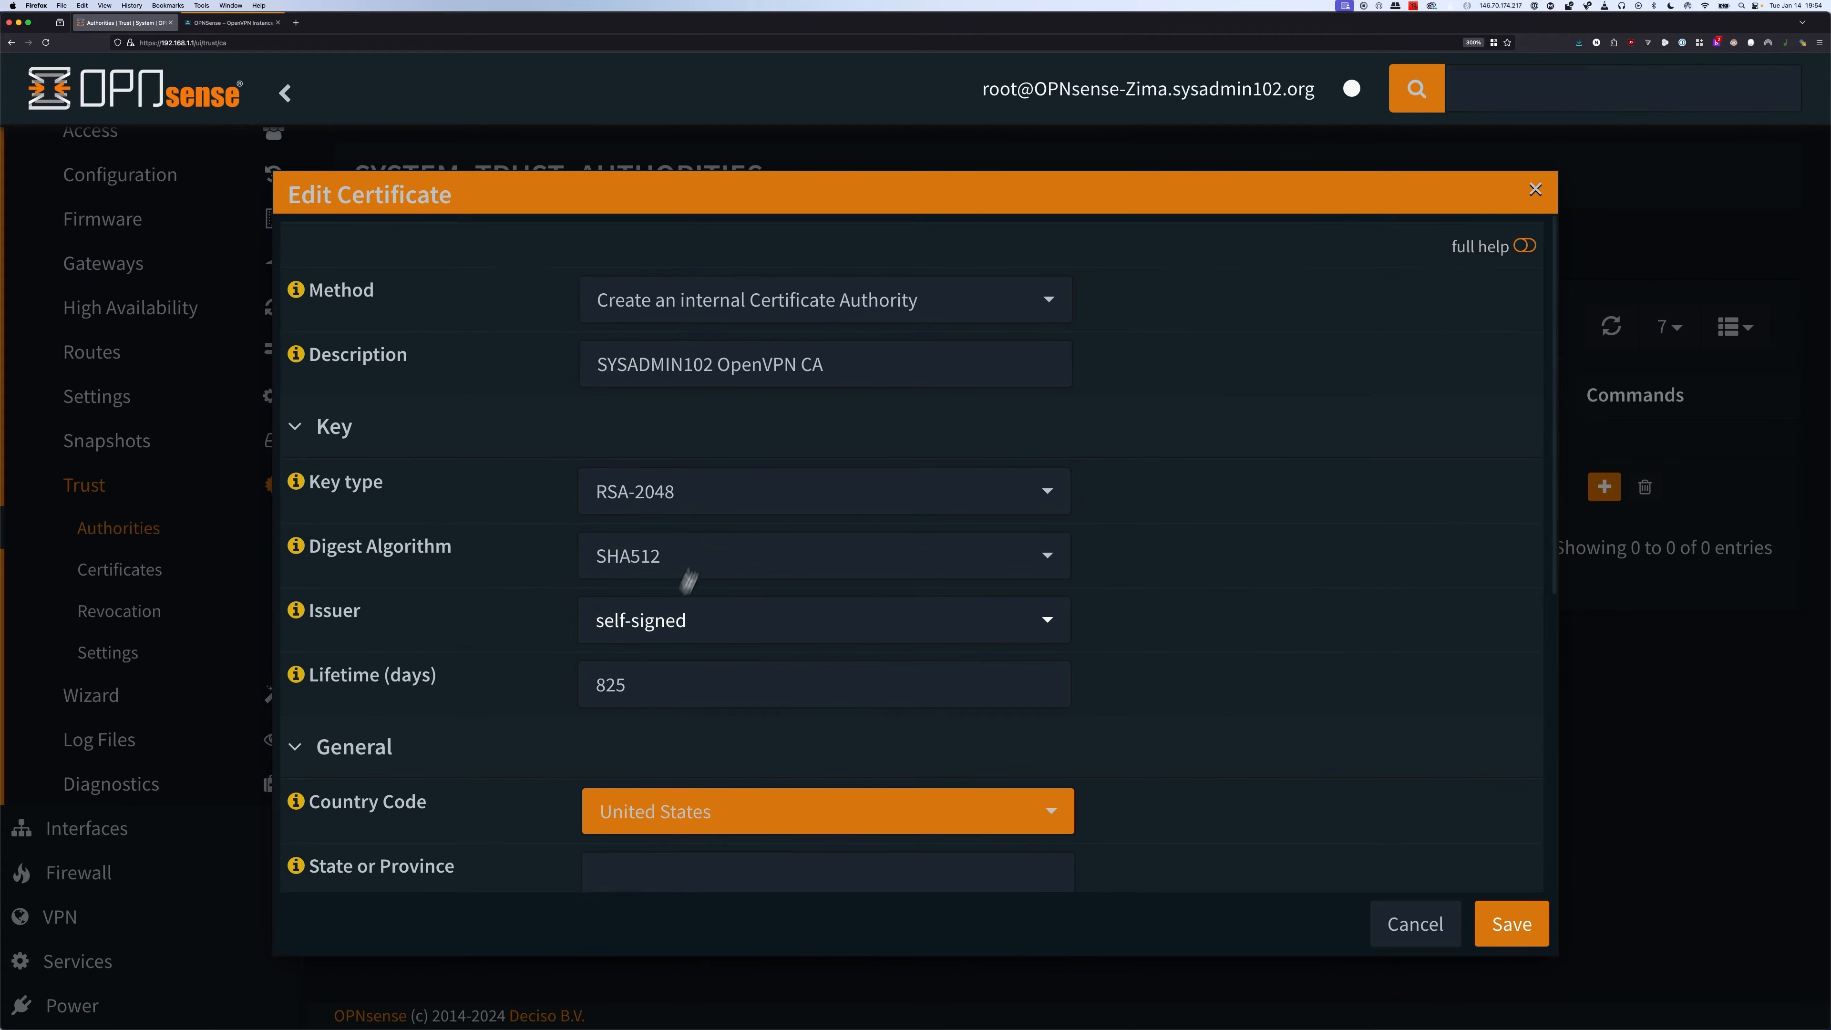
pyautogui.tripleClick(795, 366)
pyautogui.press('super+c')
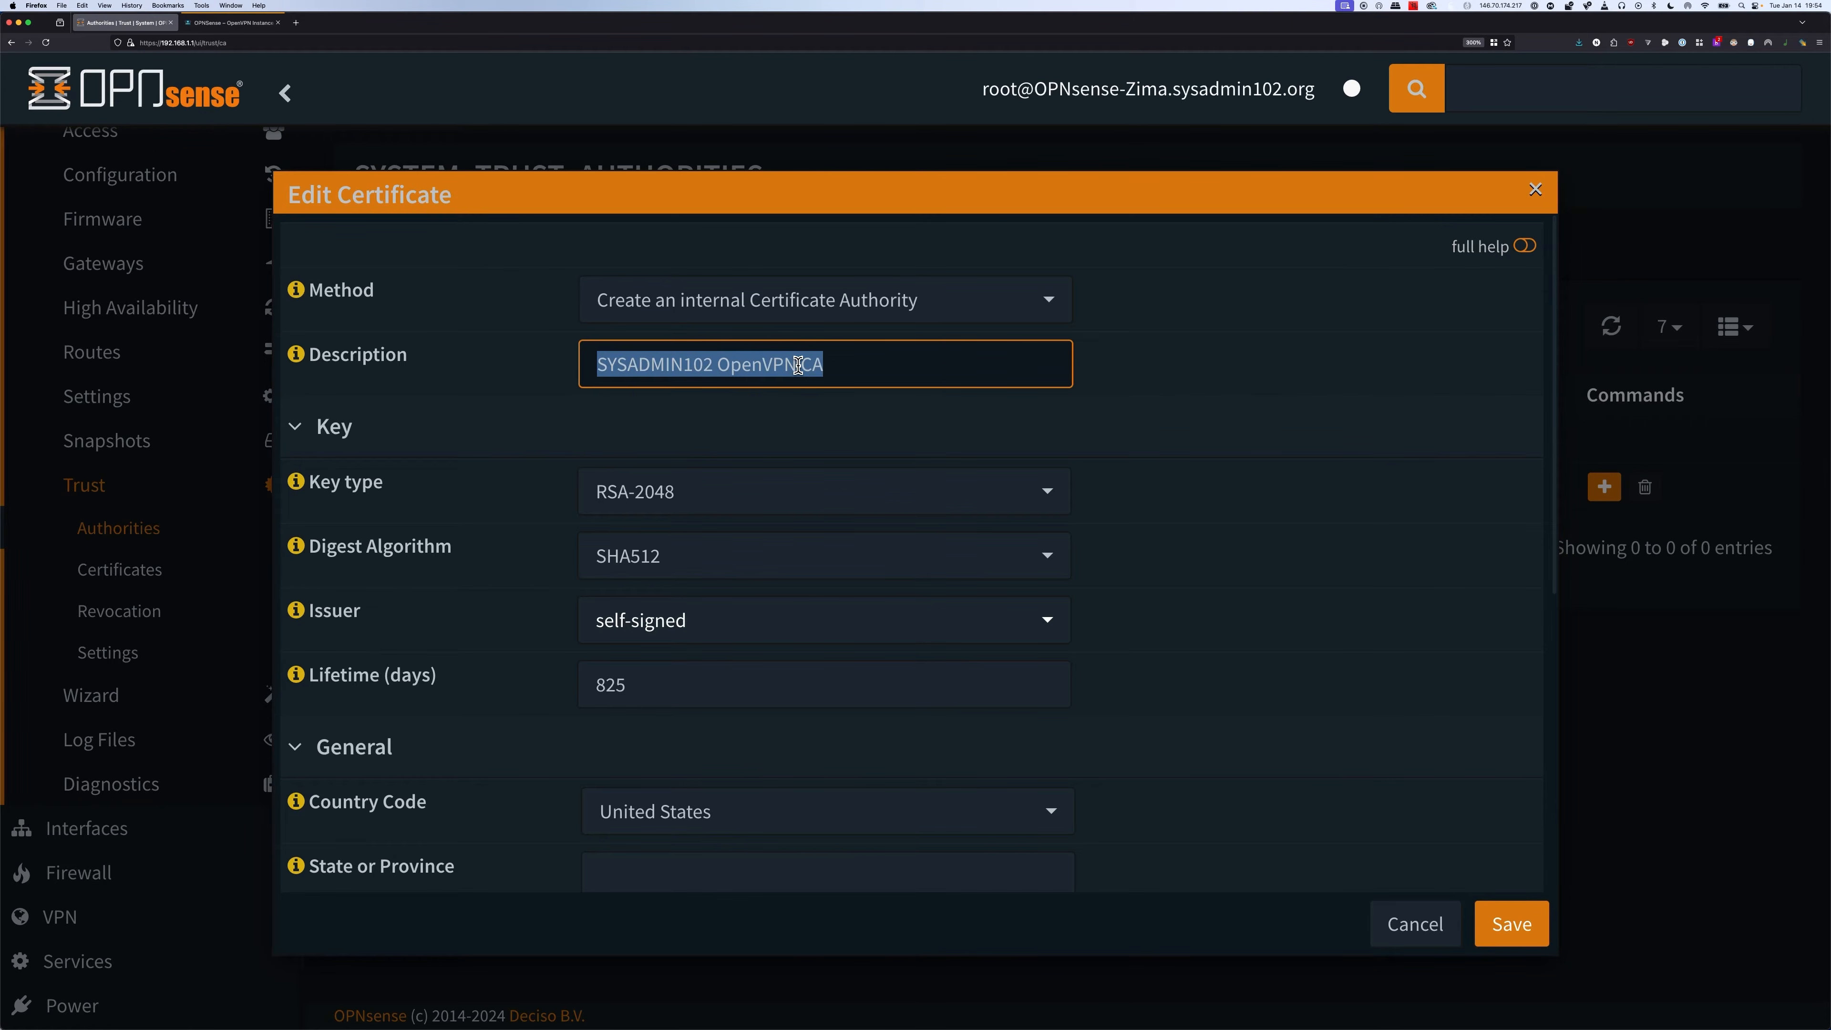
pyautogui.scroll(-10, 948, 585)
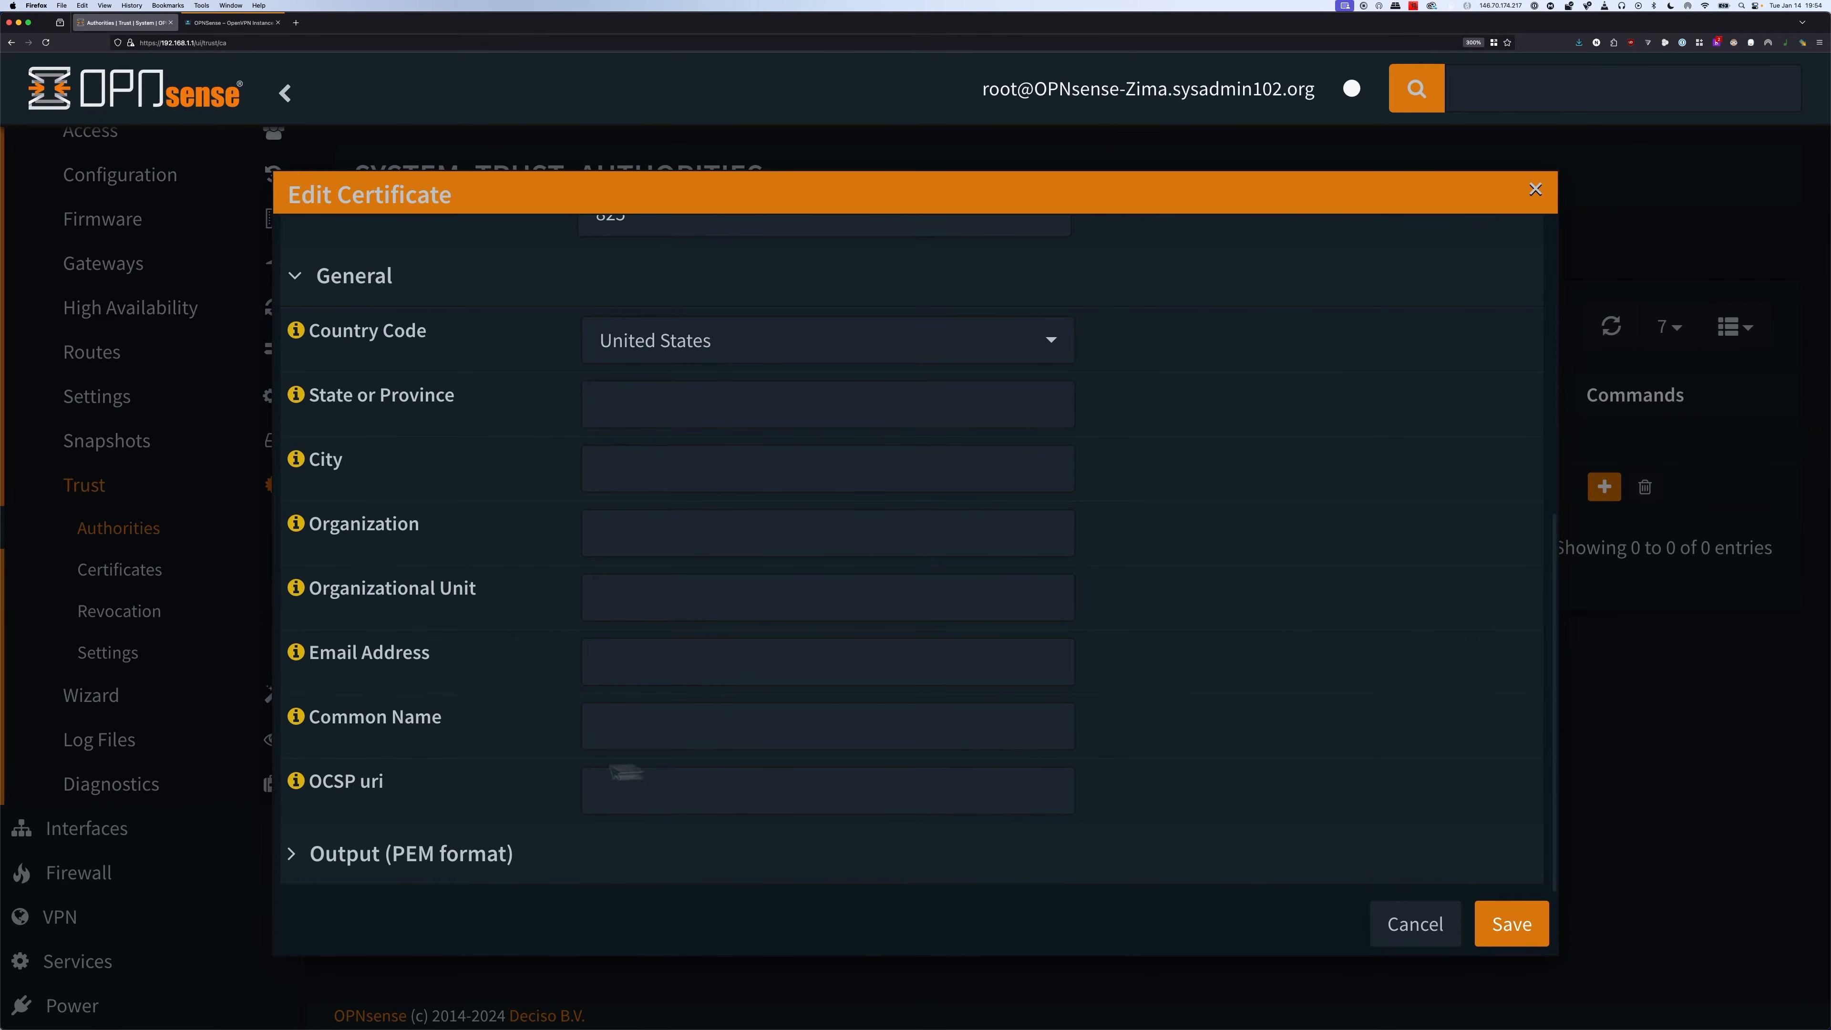
pyautogui.click(597, 734)
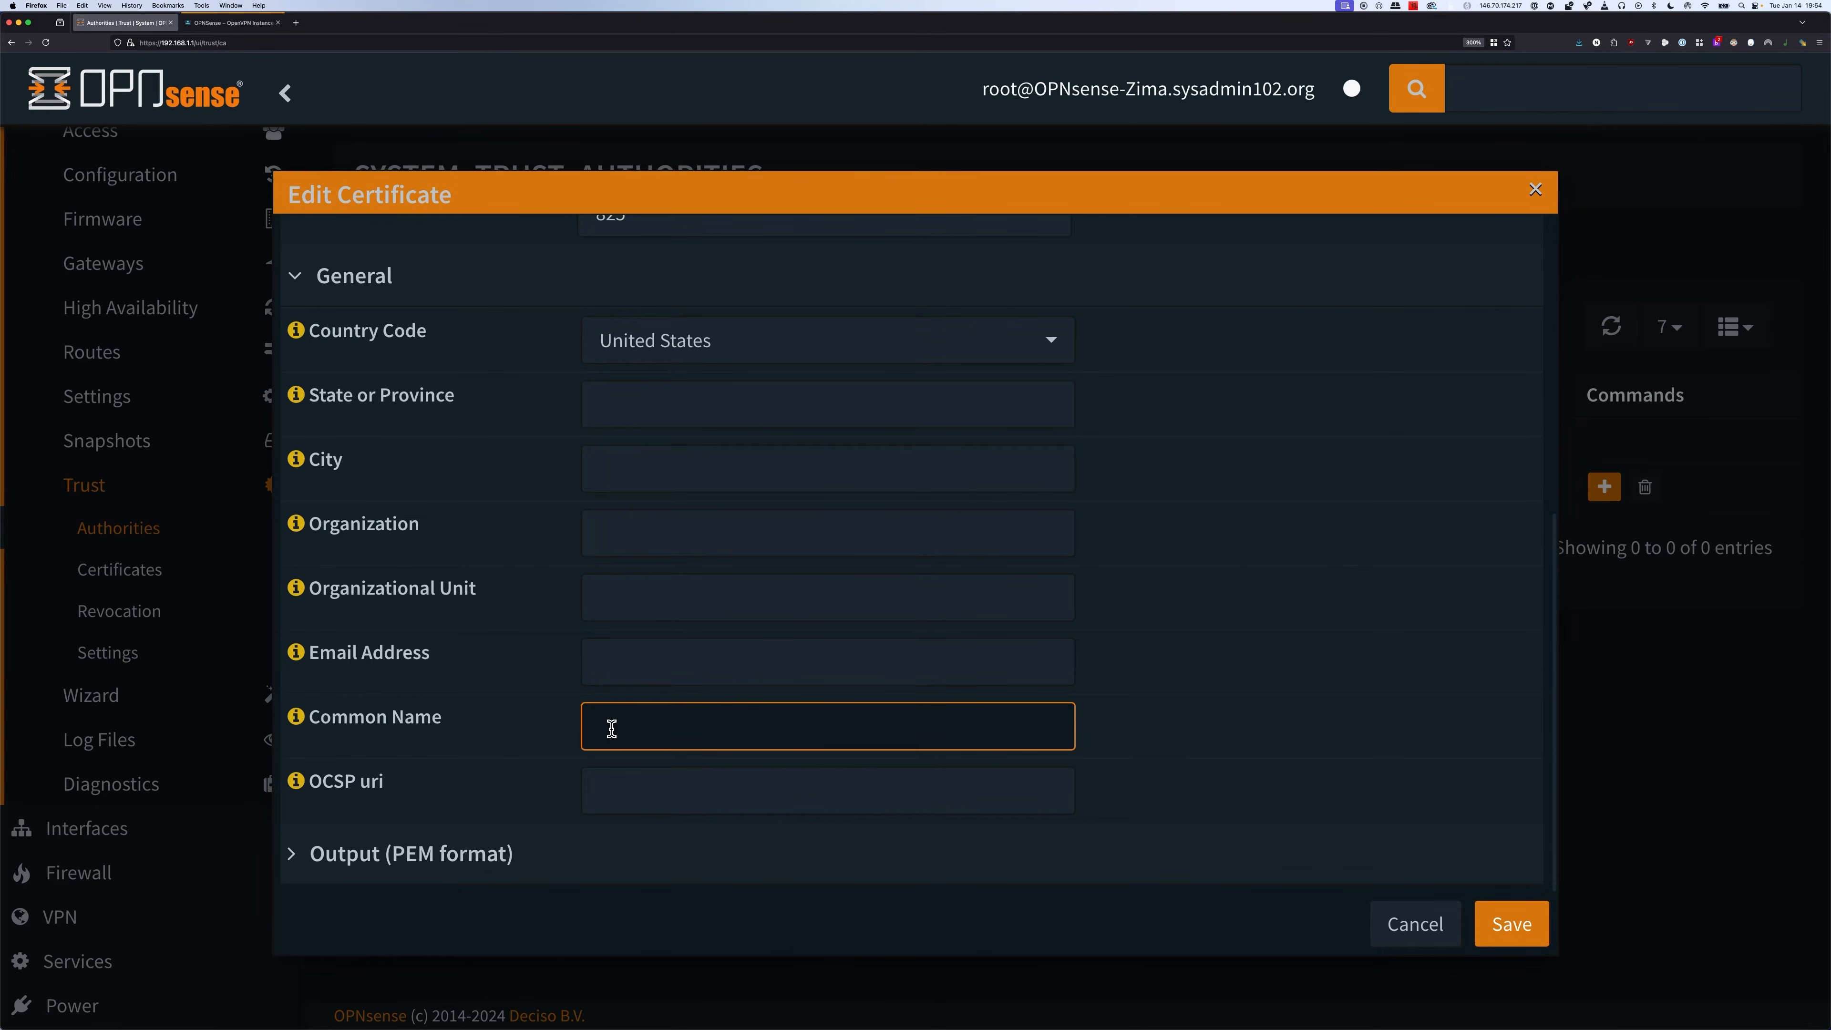
pyautogui.press('super+v')
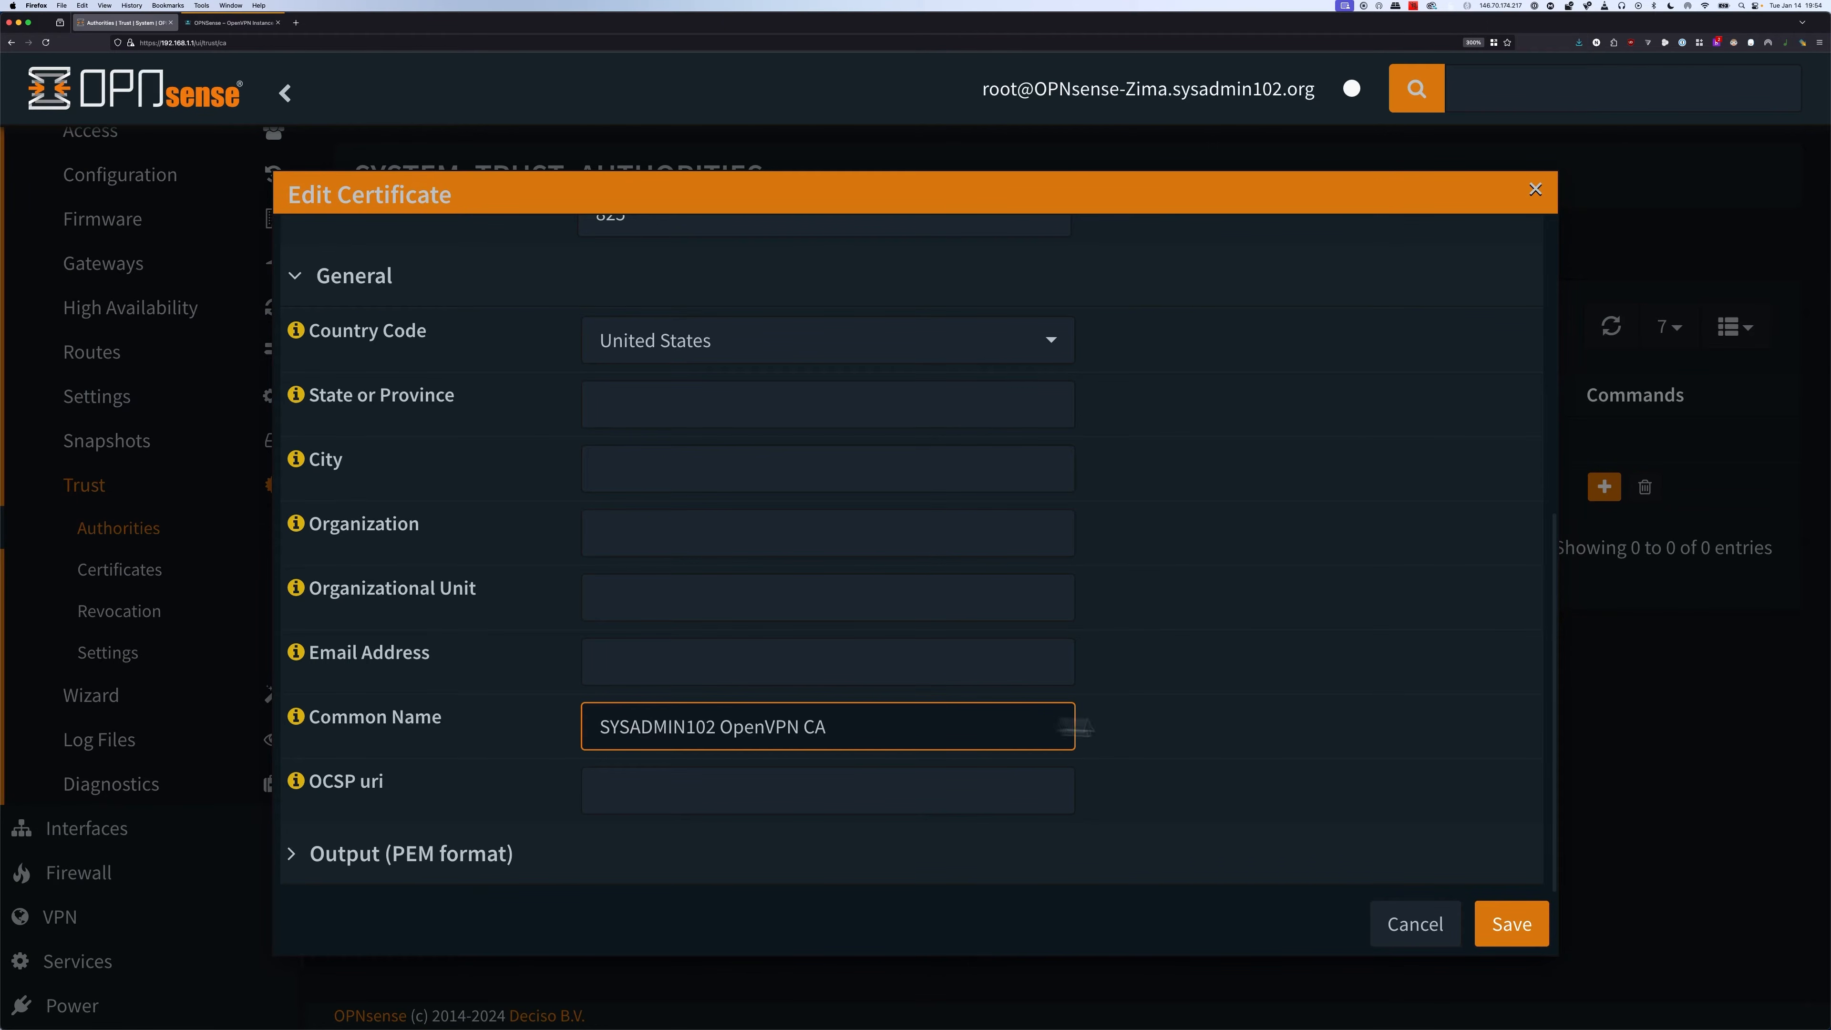
pyautogui.click(1301, 750)
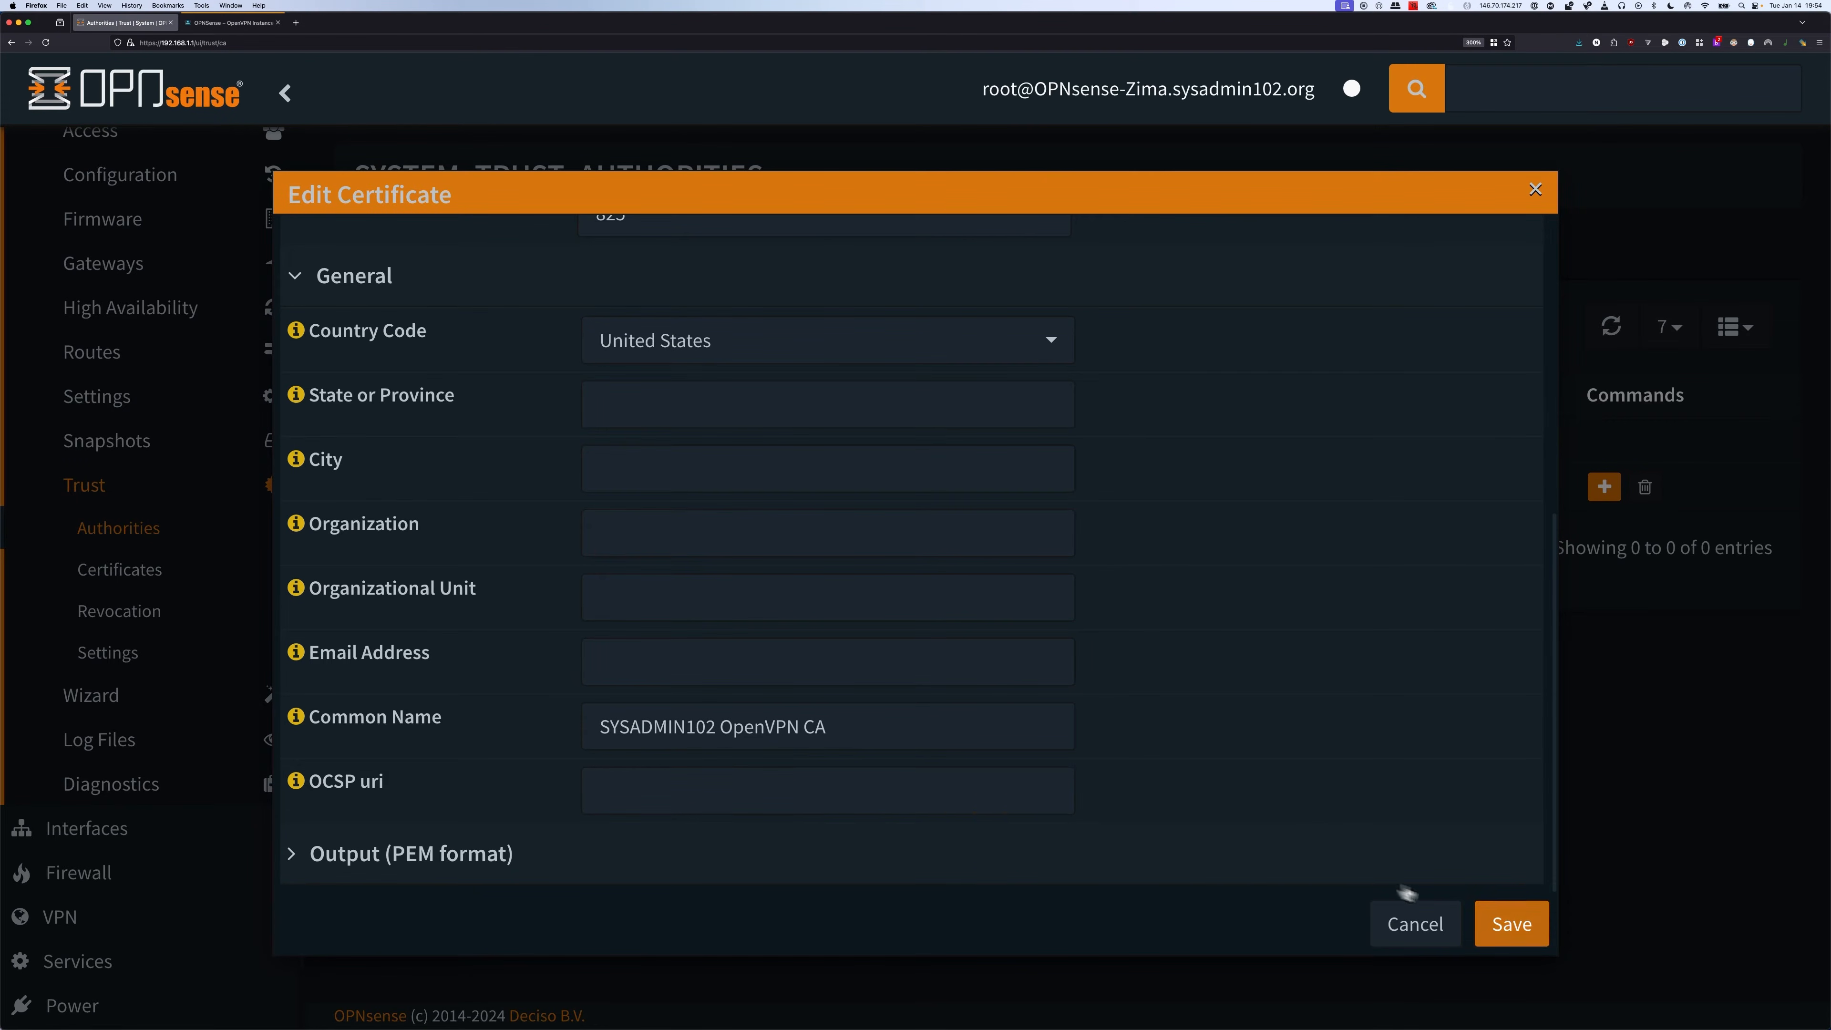
pyautogui.click(1542, 916)
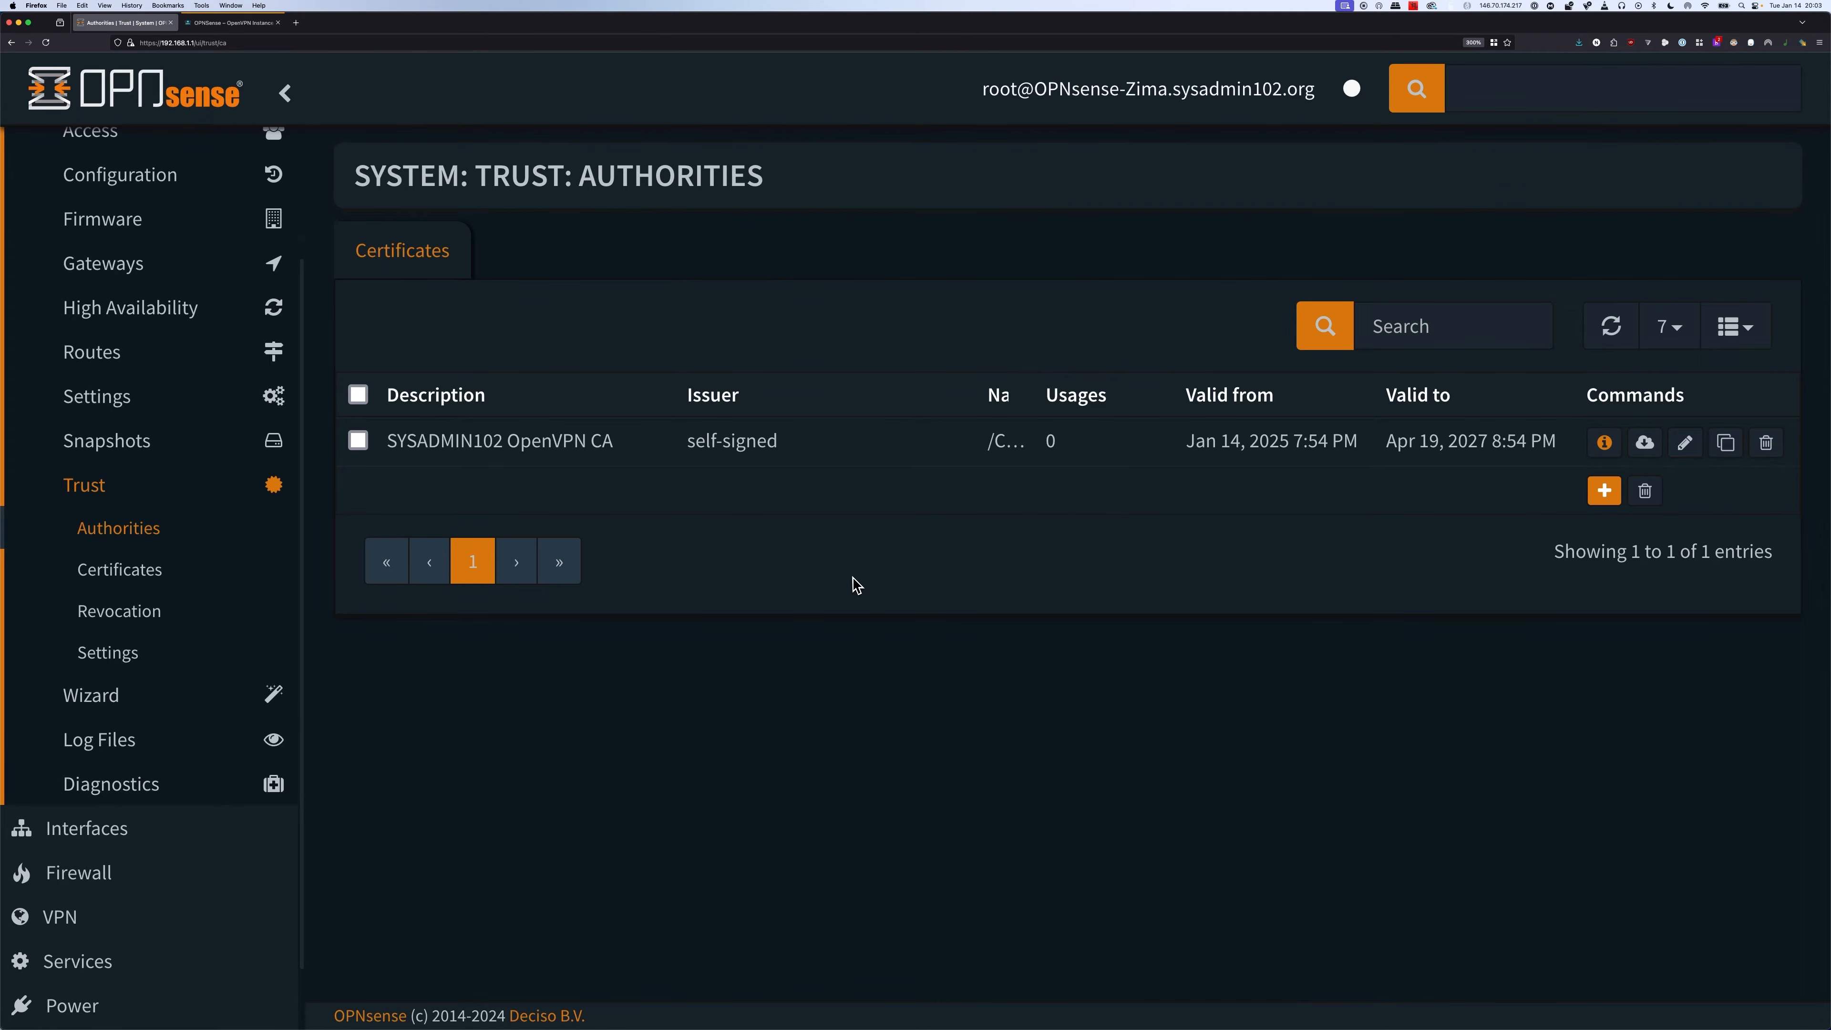
# - Start a new internal certificate under Trust: Certificates with the description "SYSADMIN102 OpenVPN Server"
pyautogui.click(160, 584)
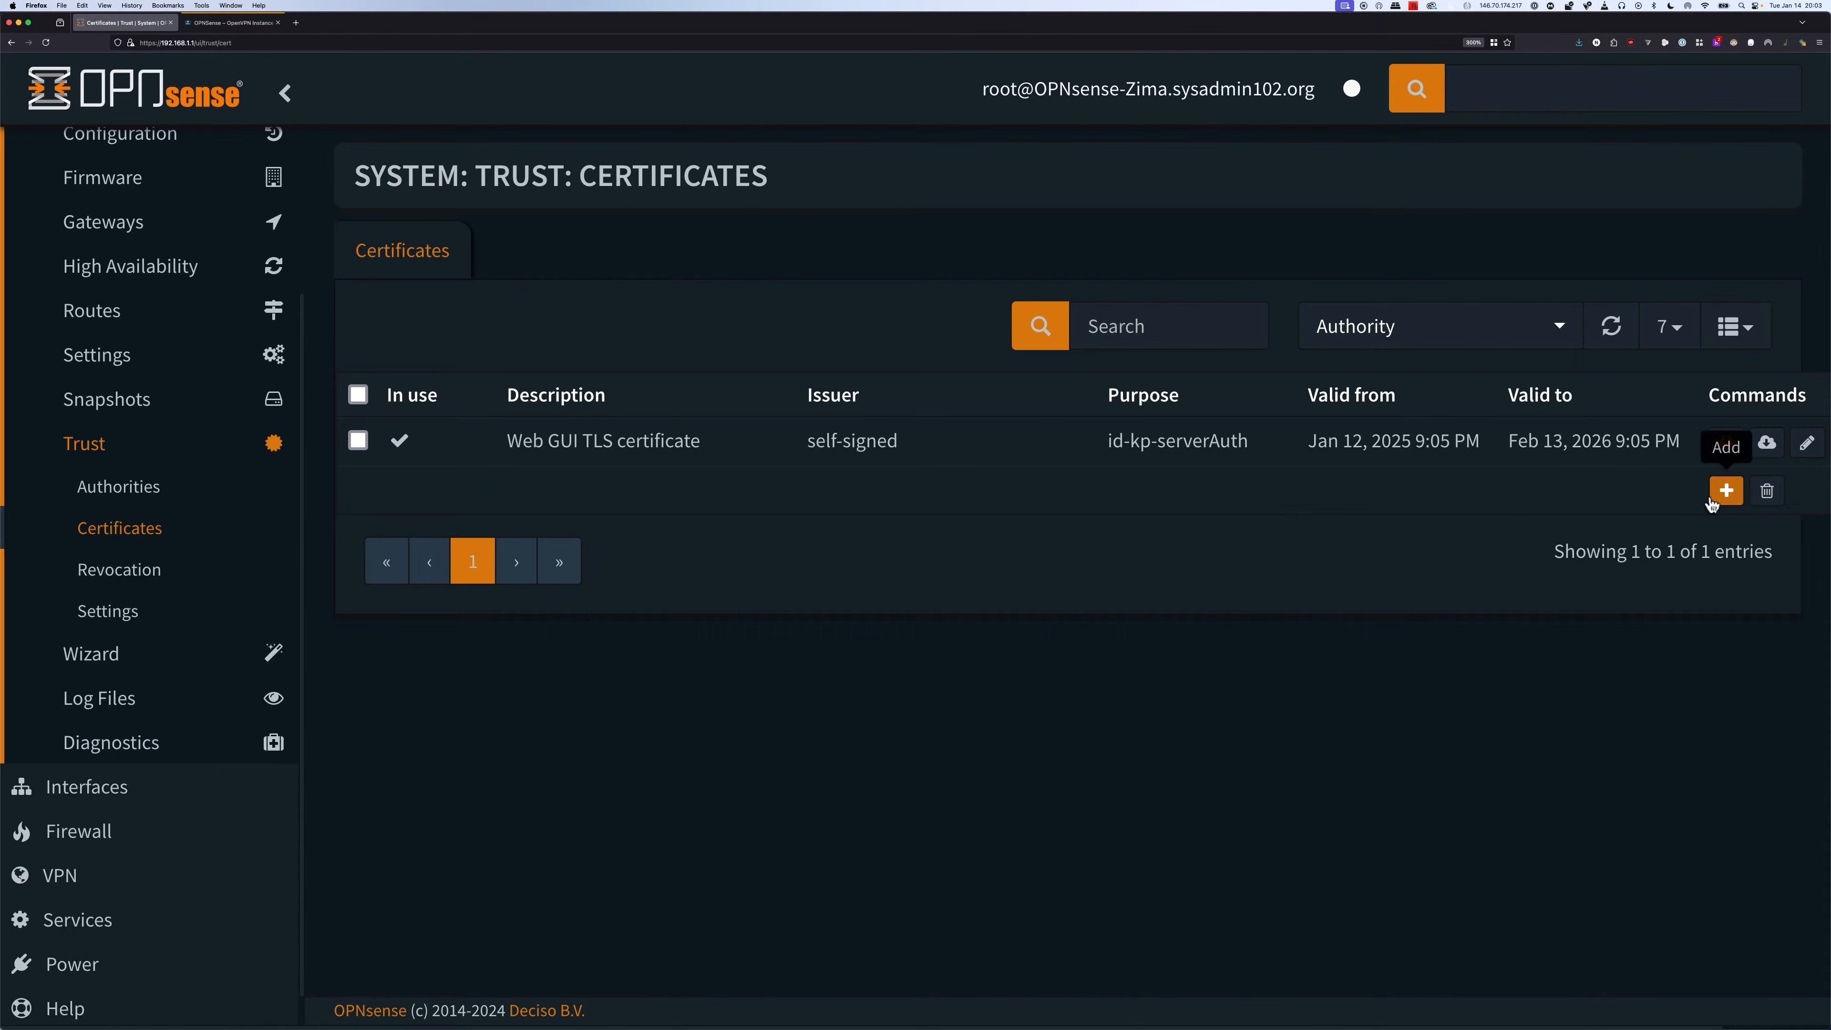
pyautogui.click(1725, 491)
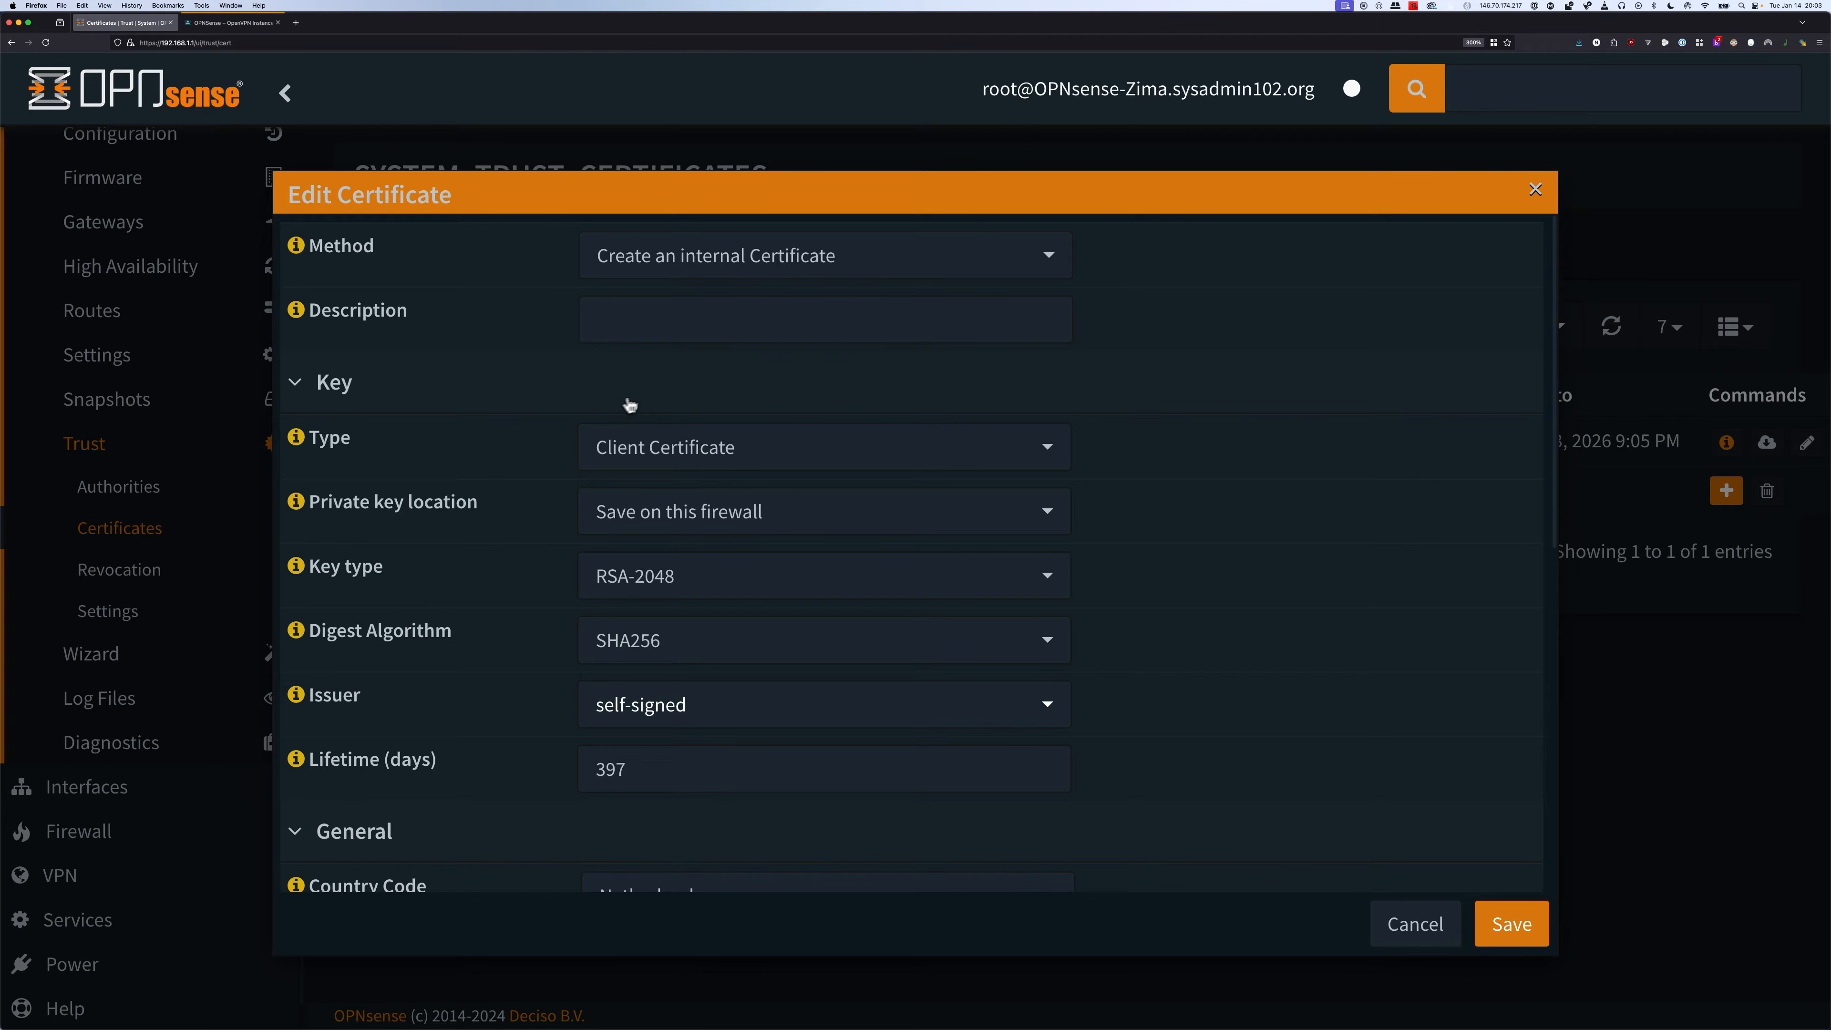
pyautogui.click(700, 322)
pyautogui.write('SYS')
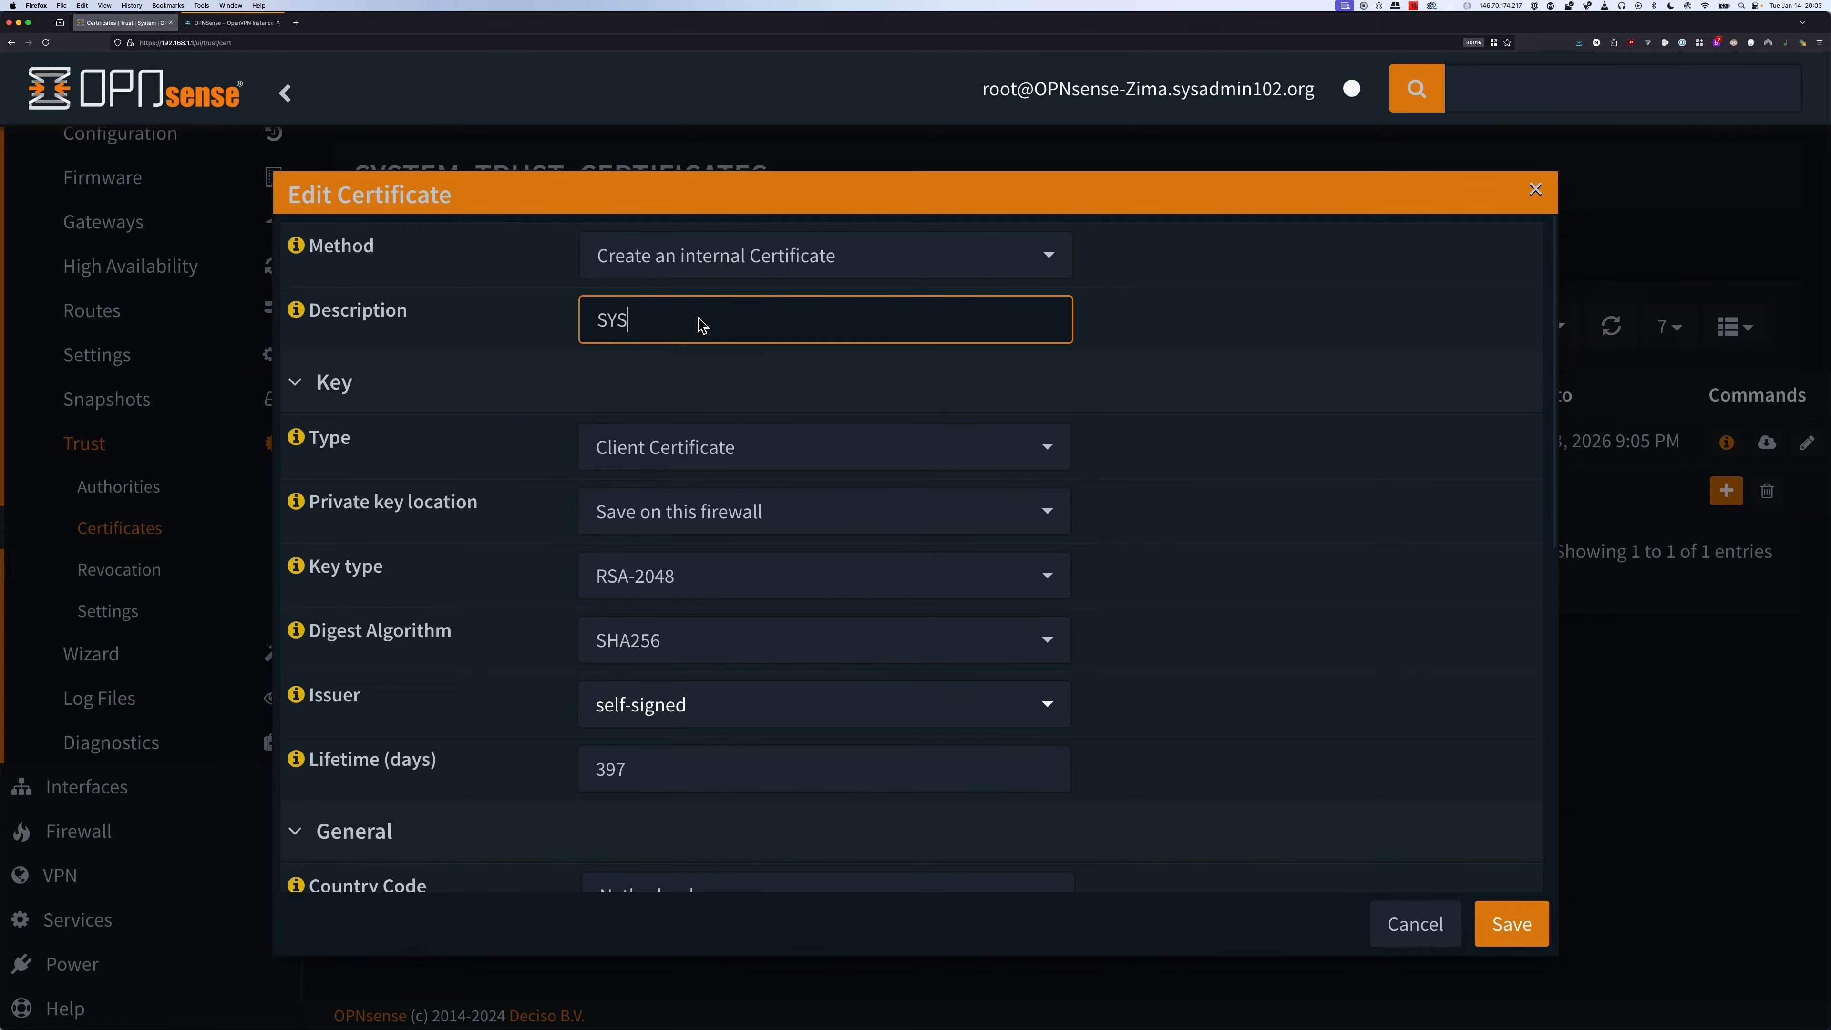
pyautogui.write('ADMIN102 OpenVPN')
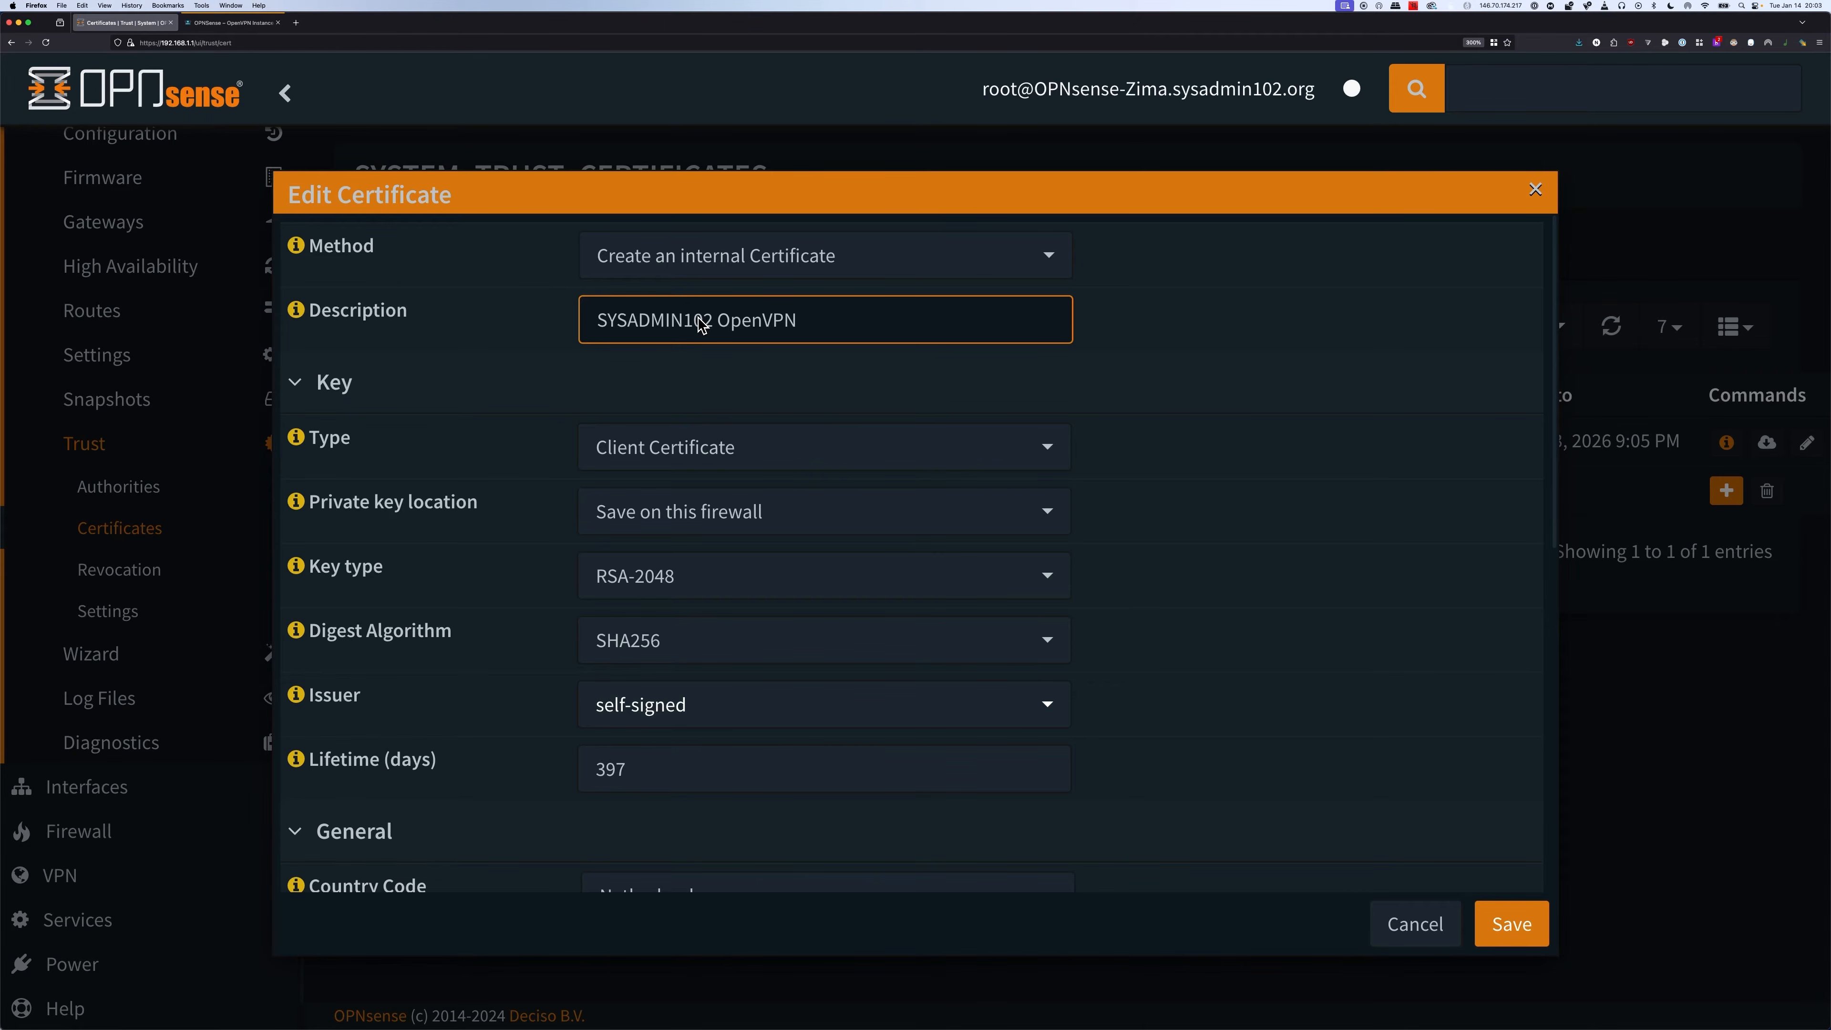
pyautogui.write('Server')
# - Set the new certificate's type to Server Certificate and its digest algorithm to SHA512
pyautogui.click(684, 462)
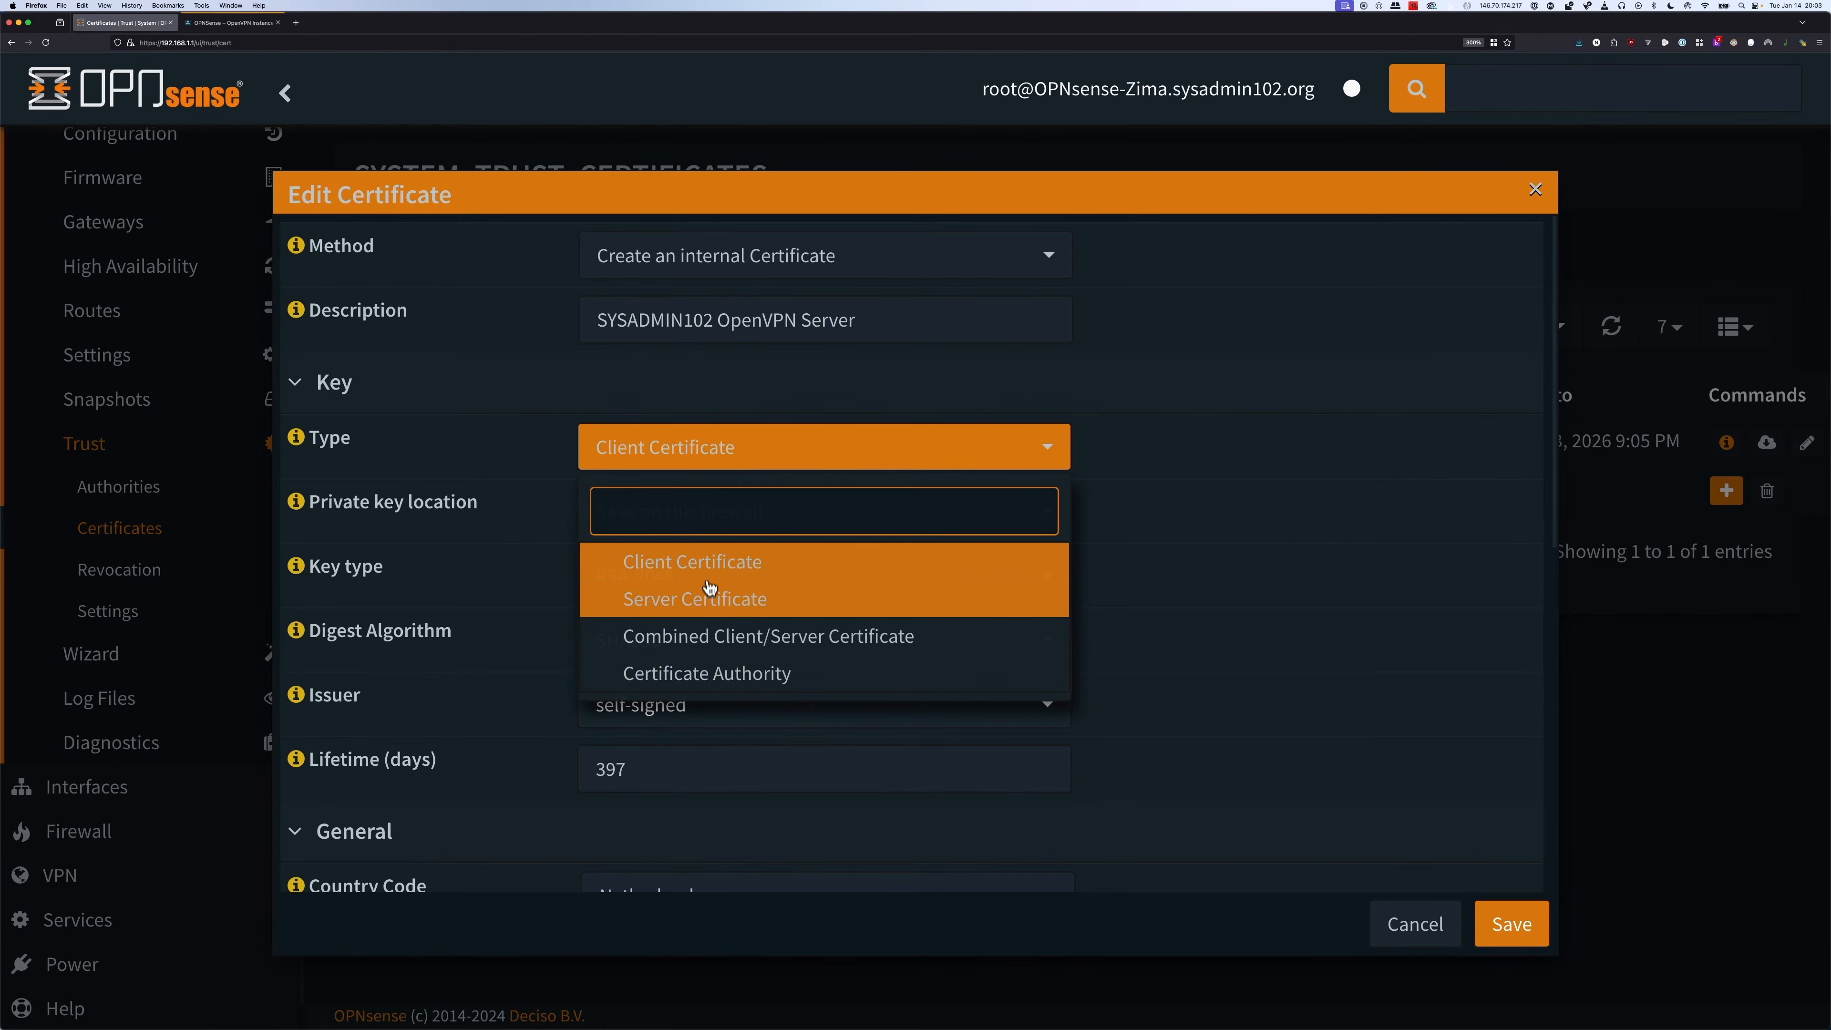
pyautogui.click(705, 613)
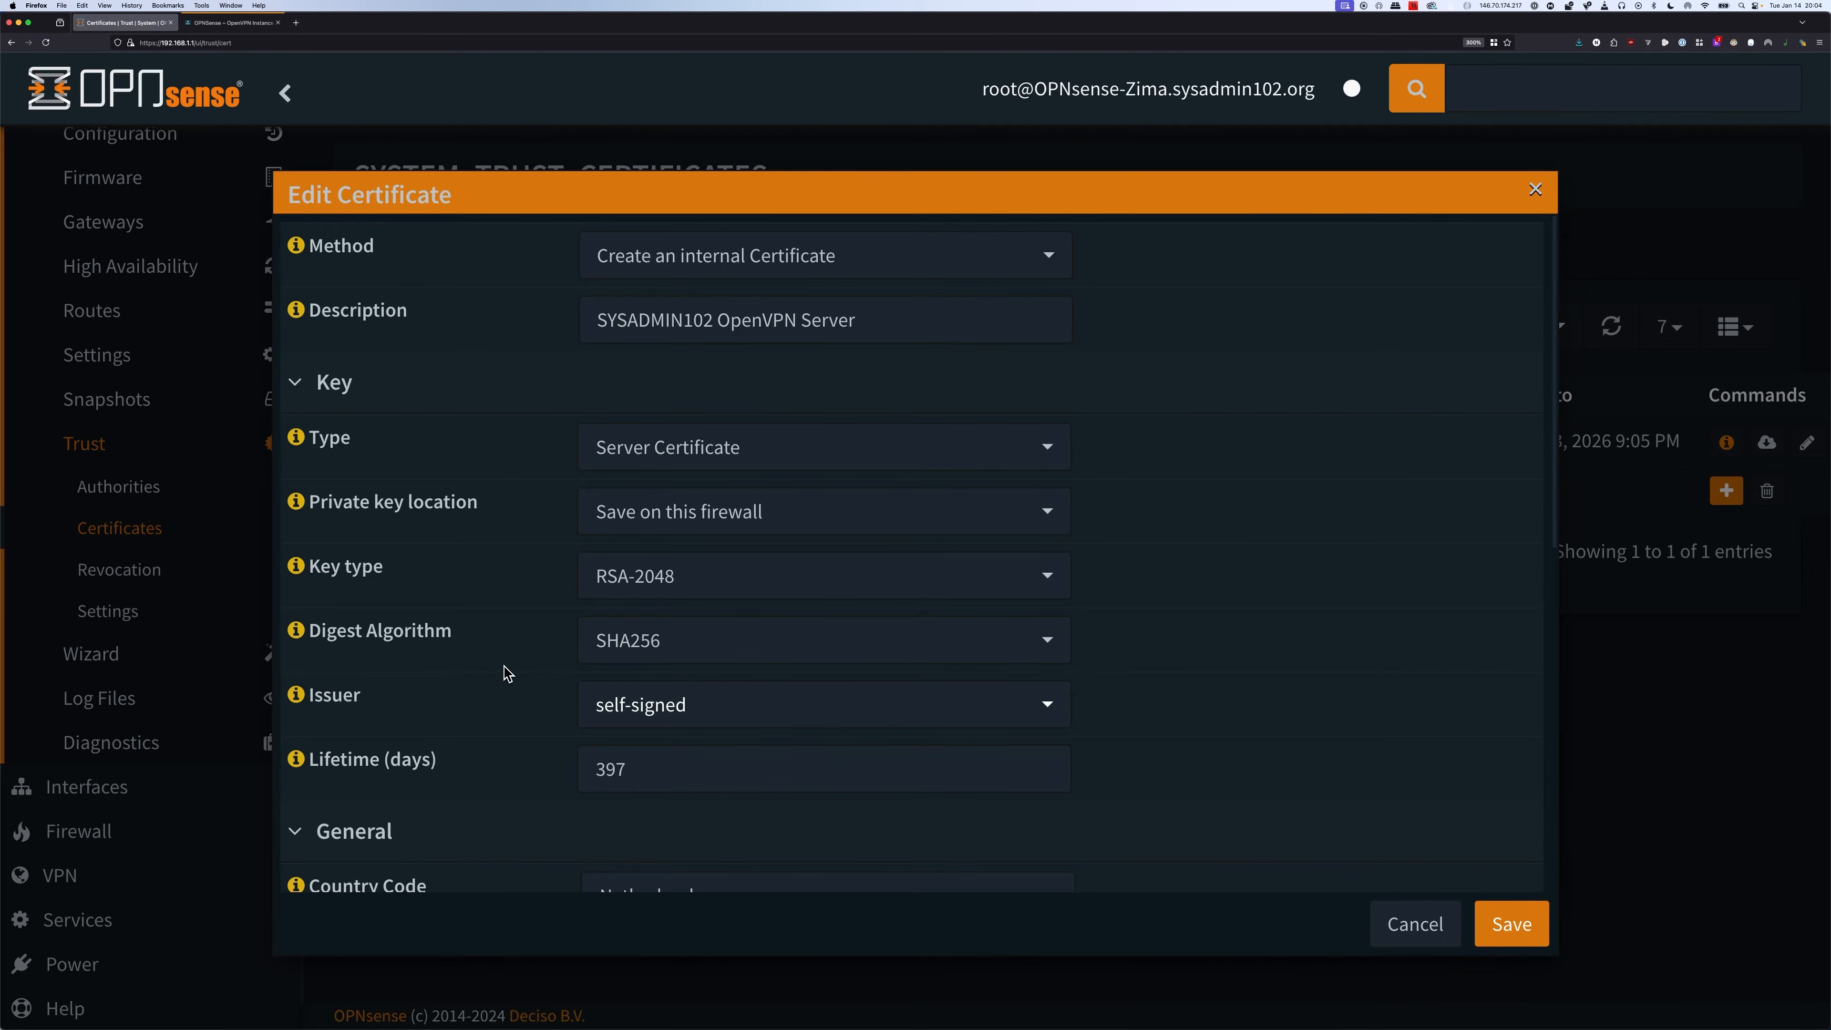
pyautogui.click(697, 644)
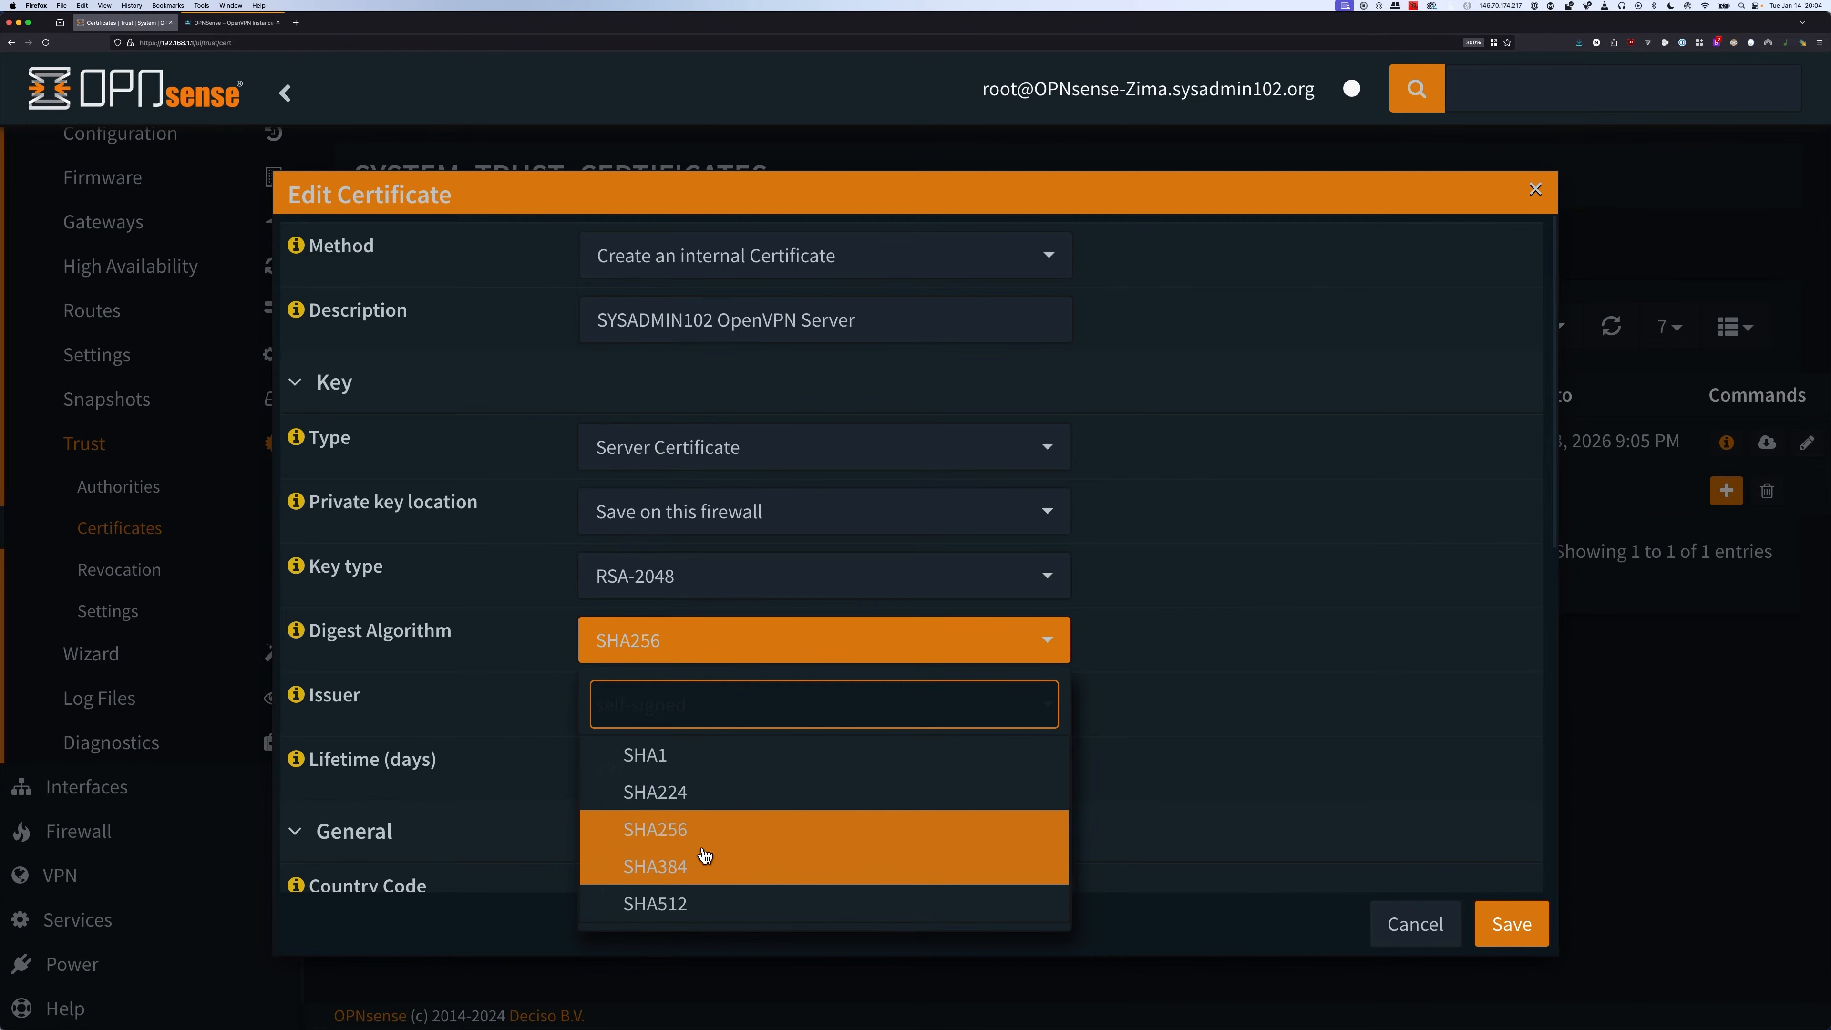
pyautogui.click(690, 902)
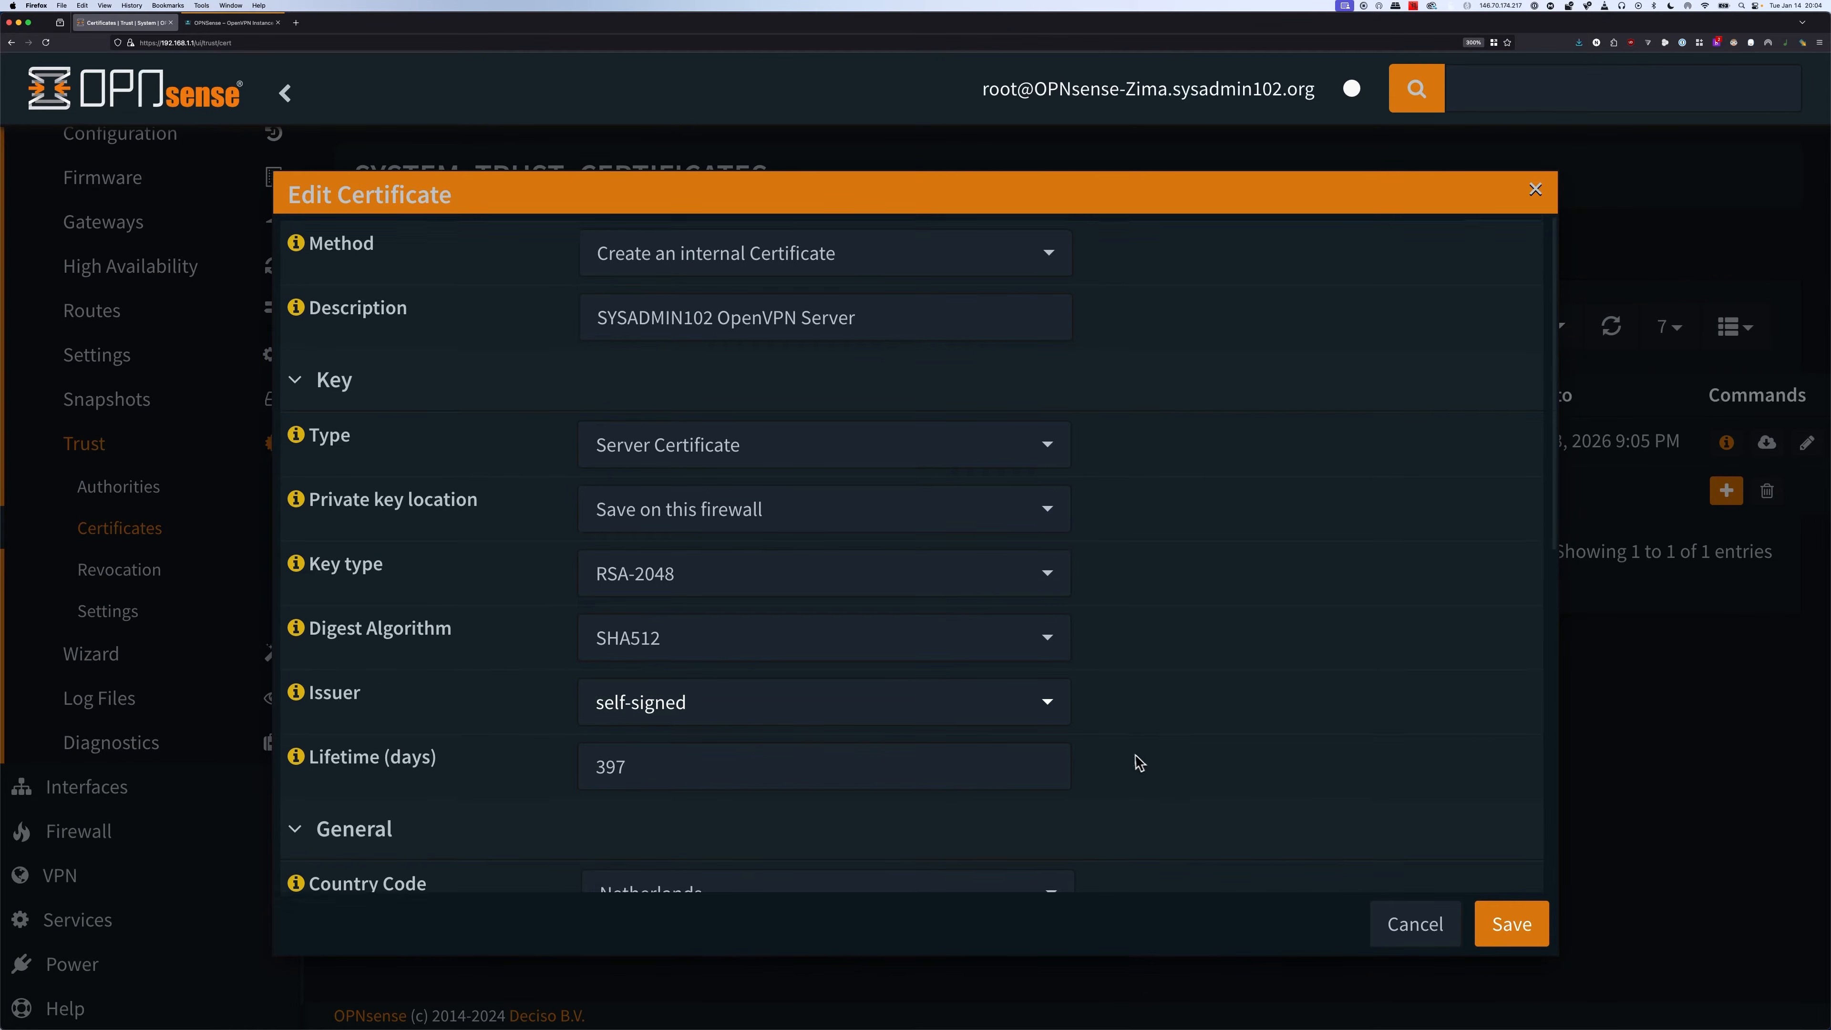
# - Set the server certificate's issuer to SYSADMIN102 OpenVPN CA
pyautogui.scroll(-1, 1132, 761)
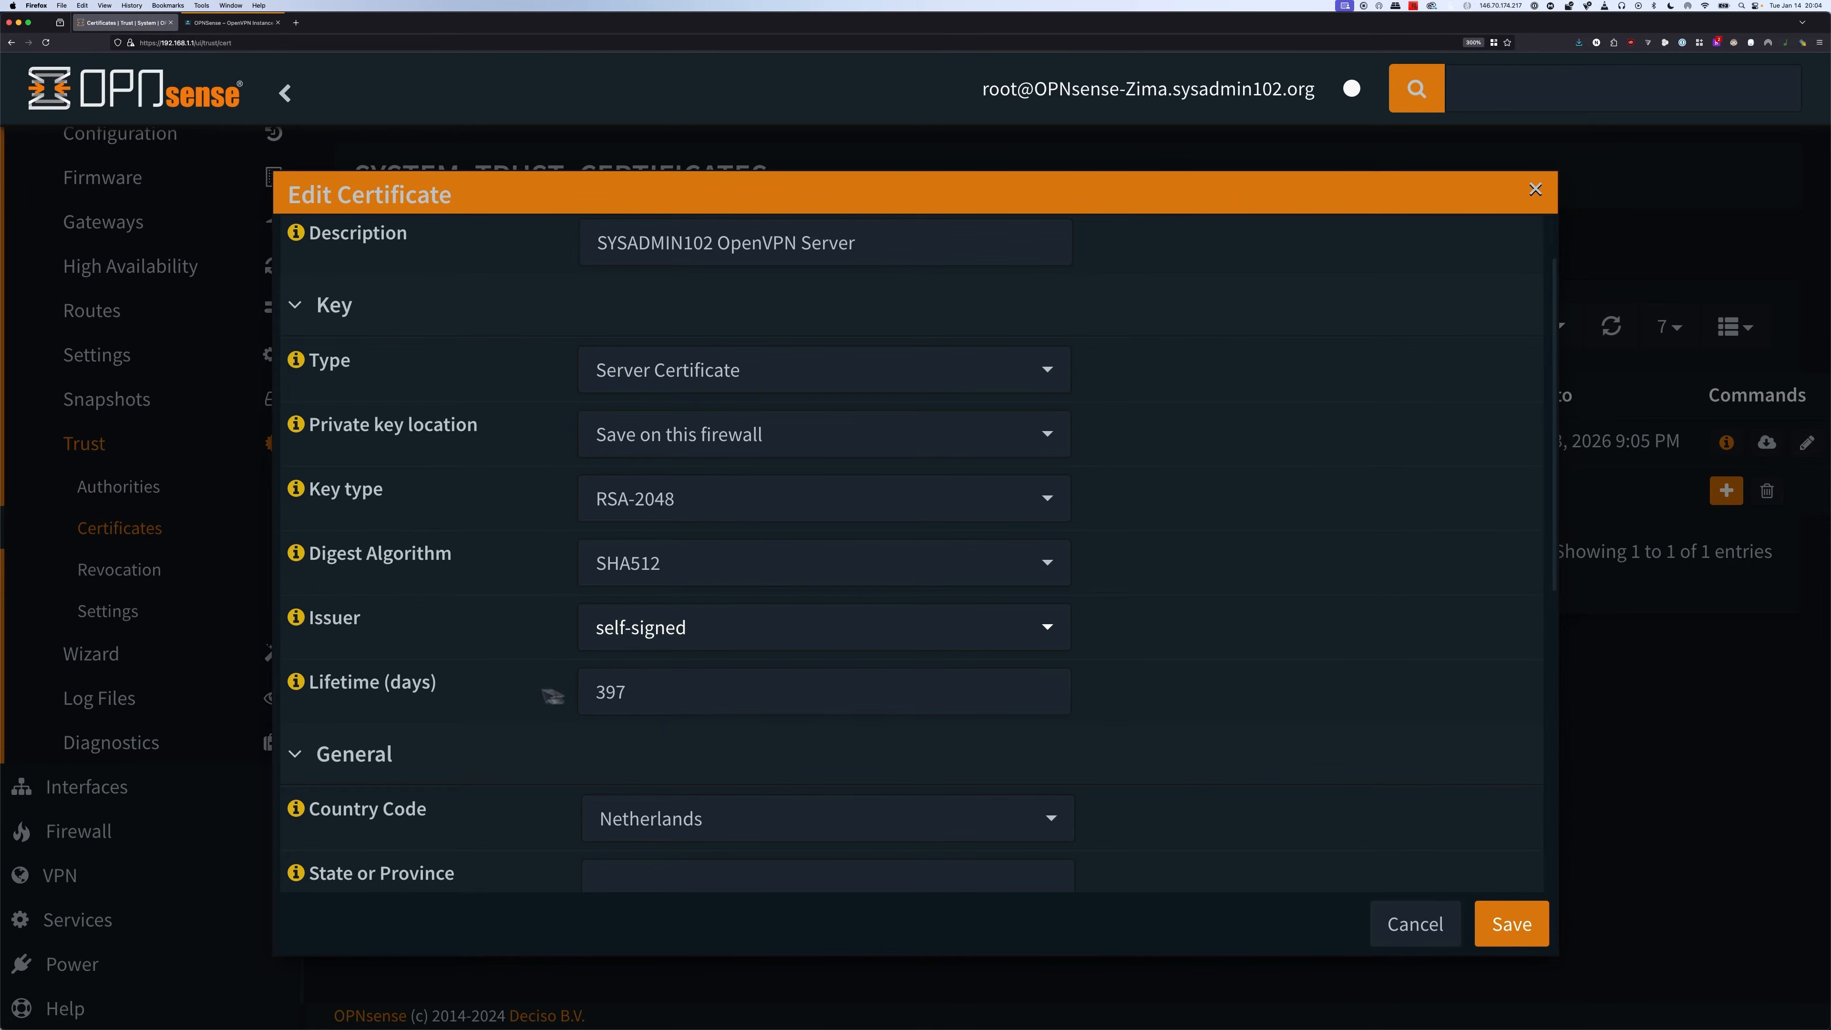
pyautogui.click(715, 634)
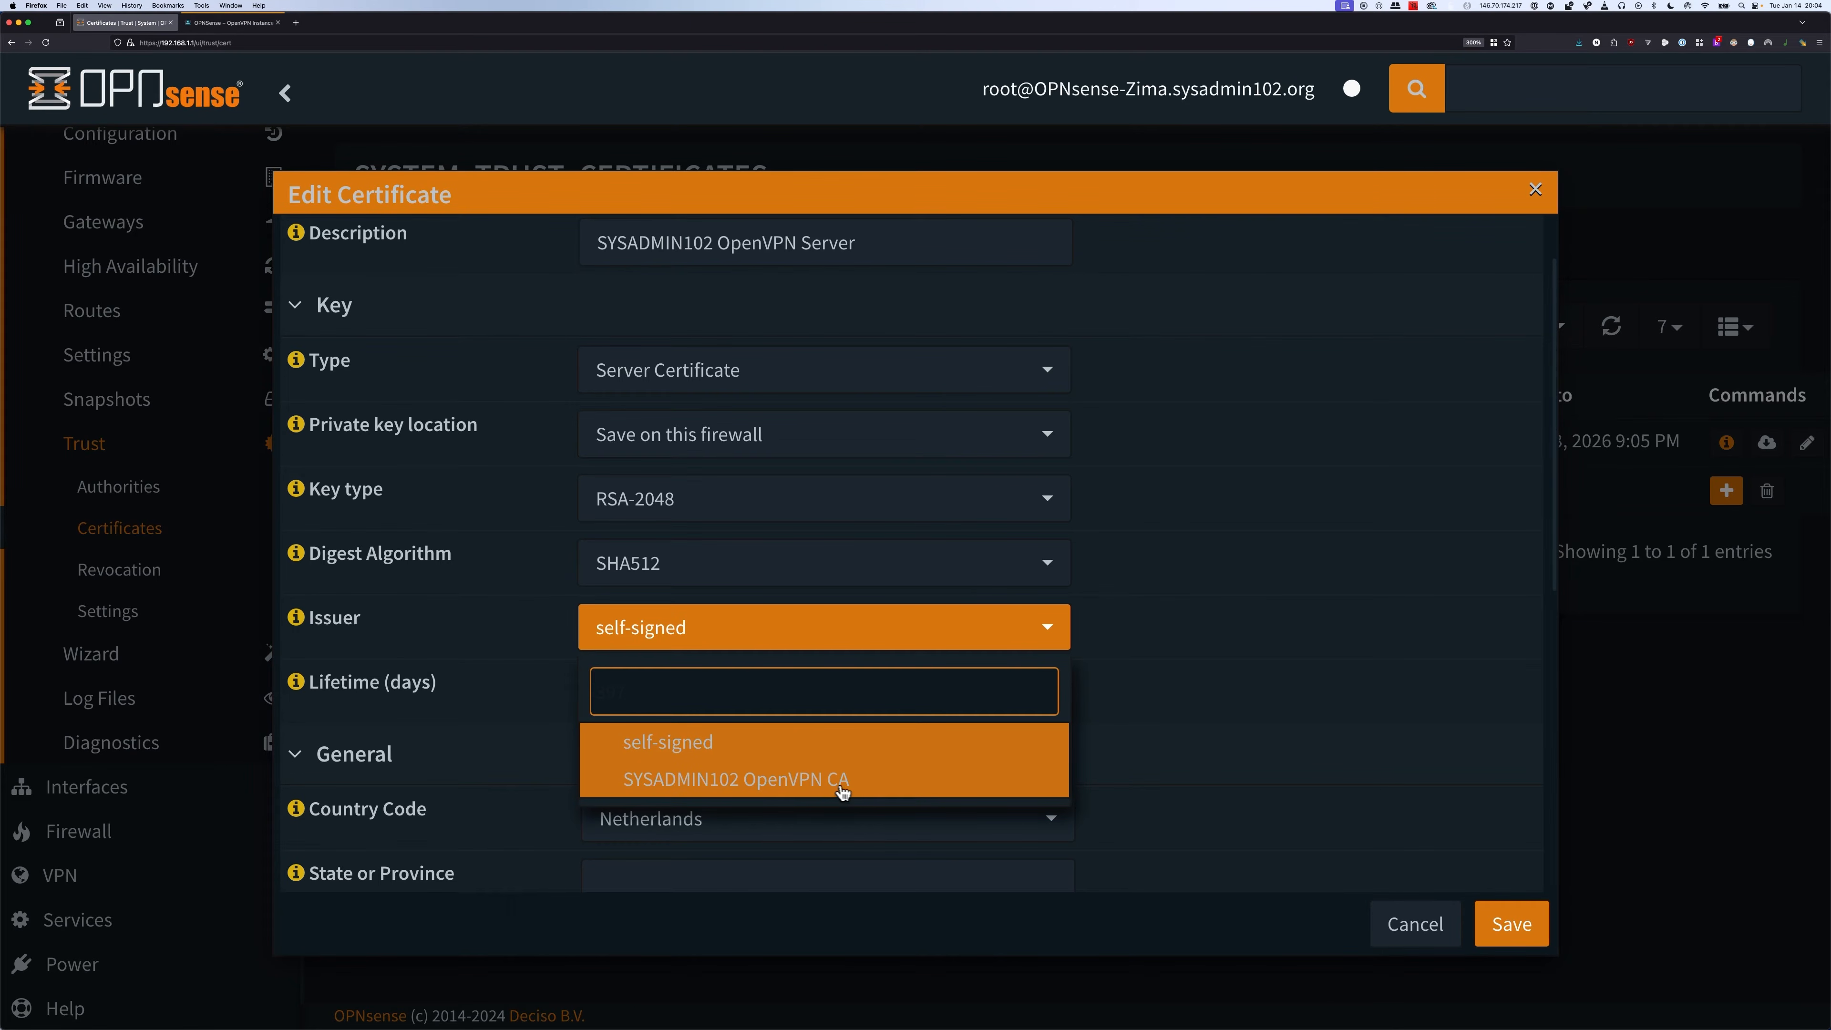
pyautogui.click(861, 790)
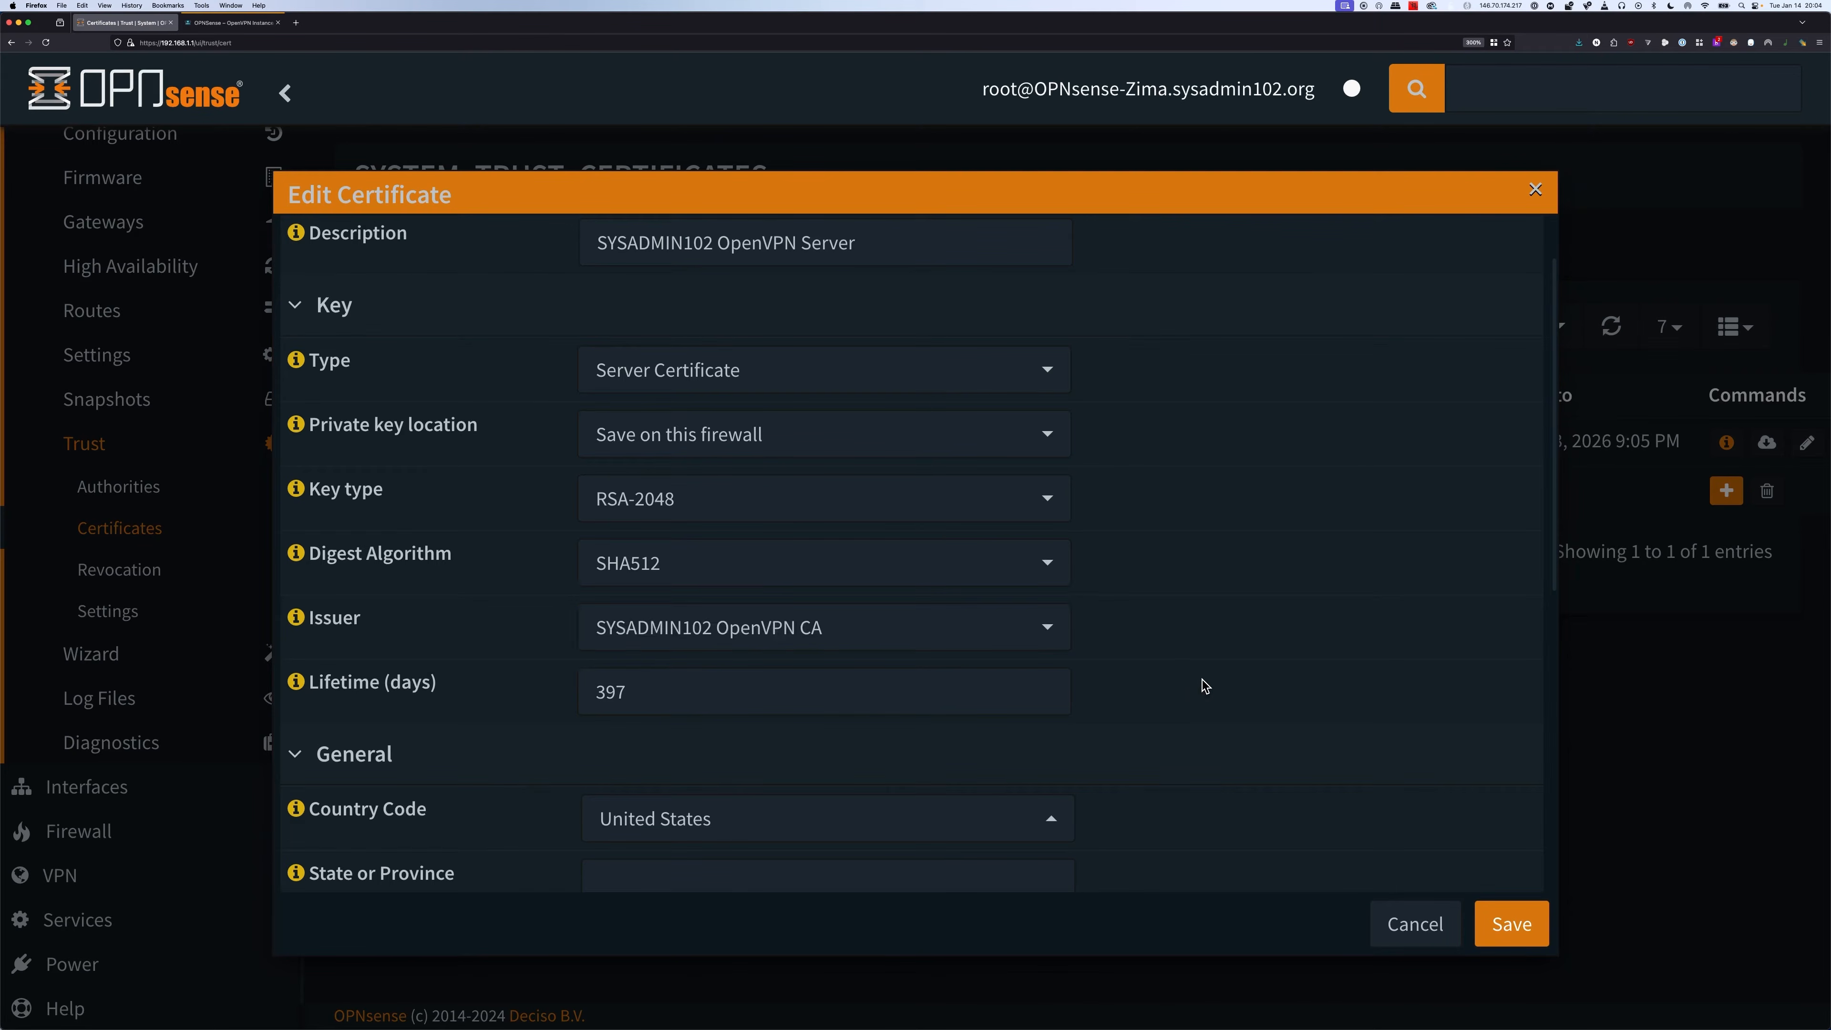
# - Enter internal-ca as the server certificate's Common Name and save the certificate
pyautogui.scroll(-3, 1153, 713)
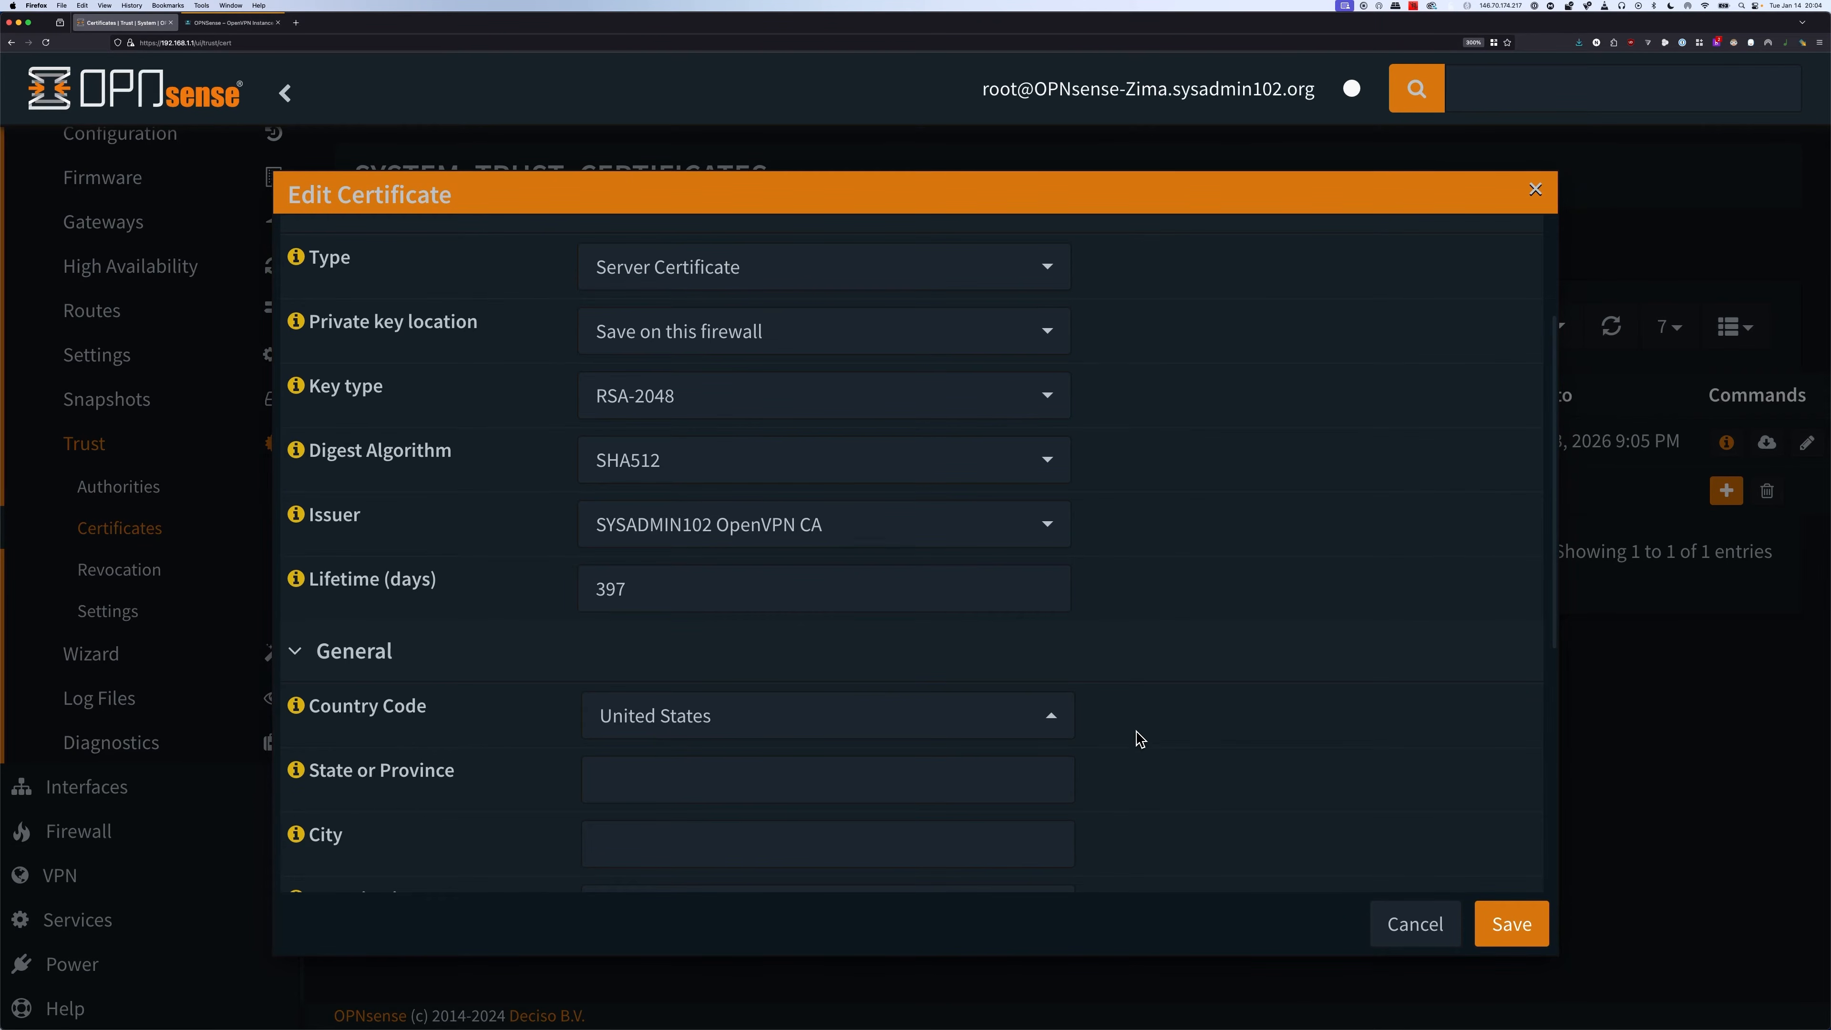
pyautogui.scroll(-2, 1154, 730)
pyautogui.scroll(-2, 757, 620)
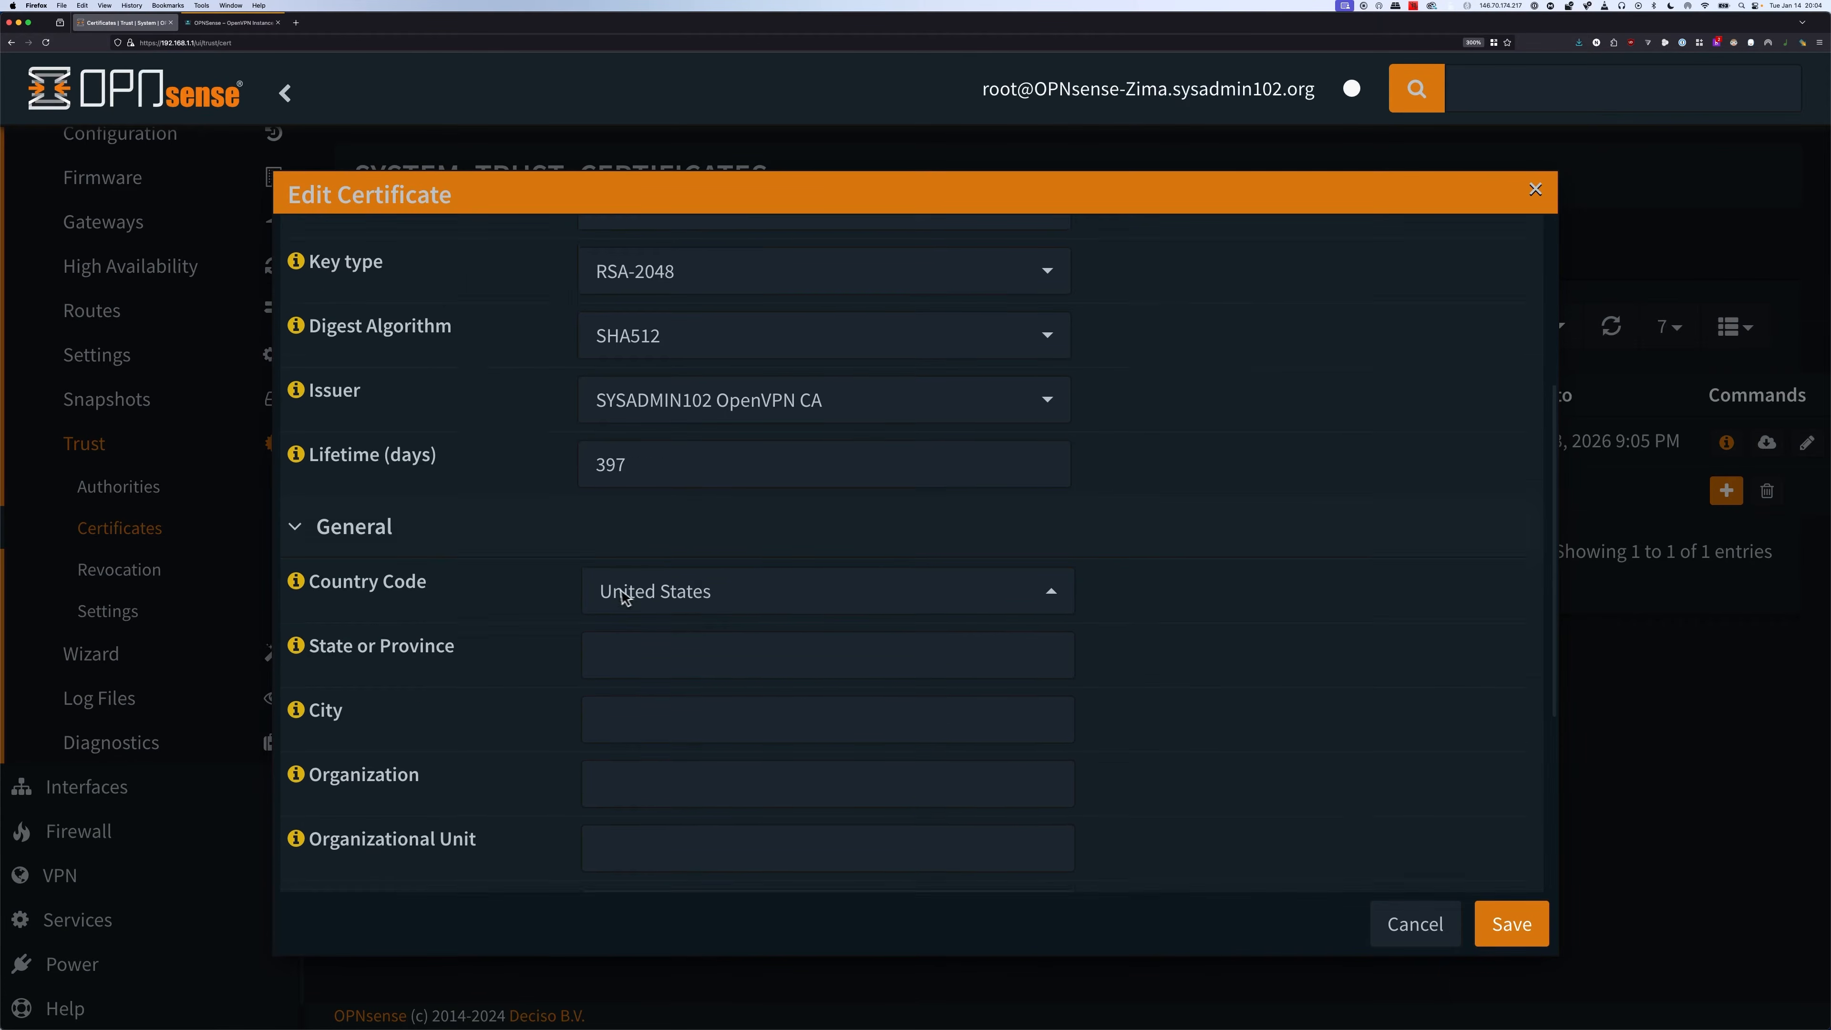
pyautogui.scroll(-5, 624, 595)
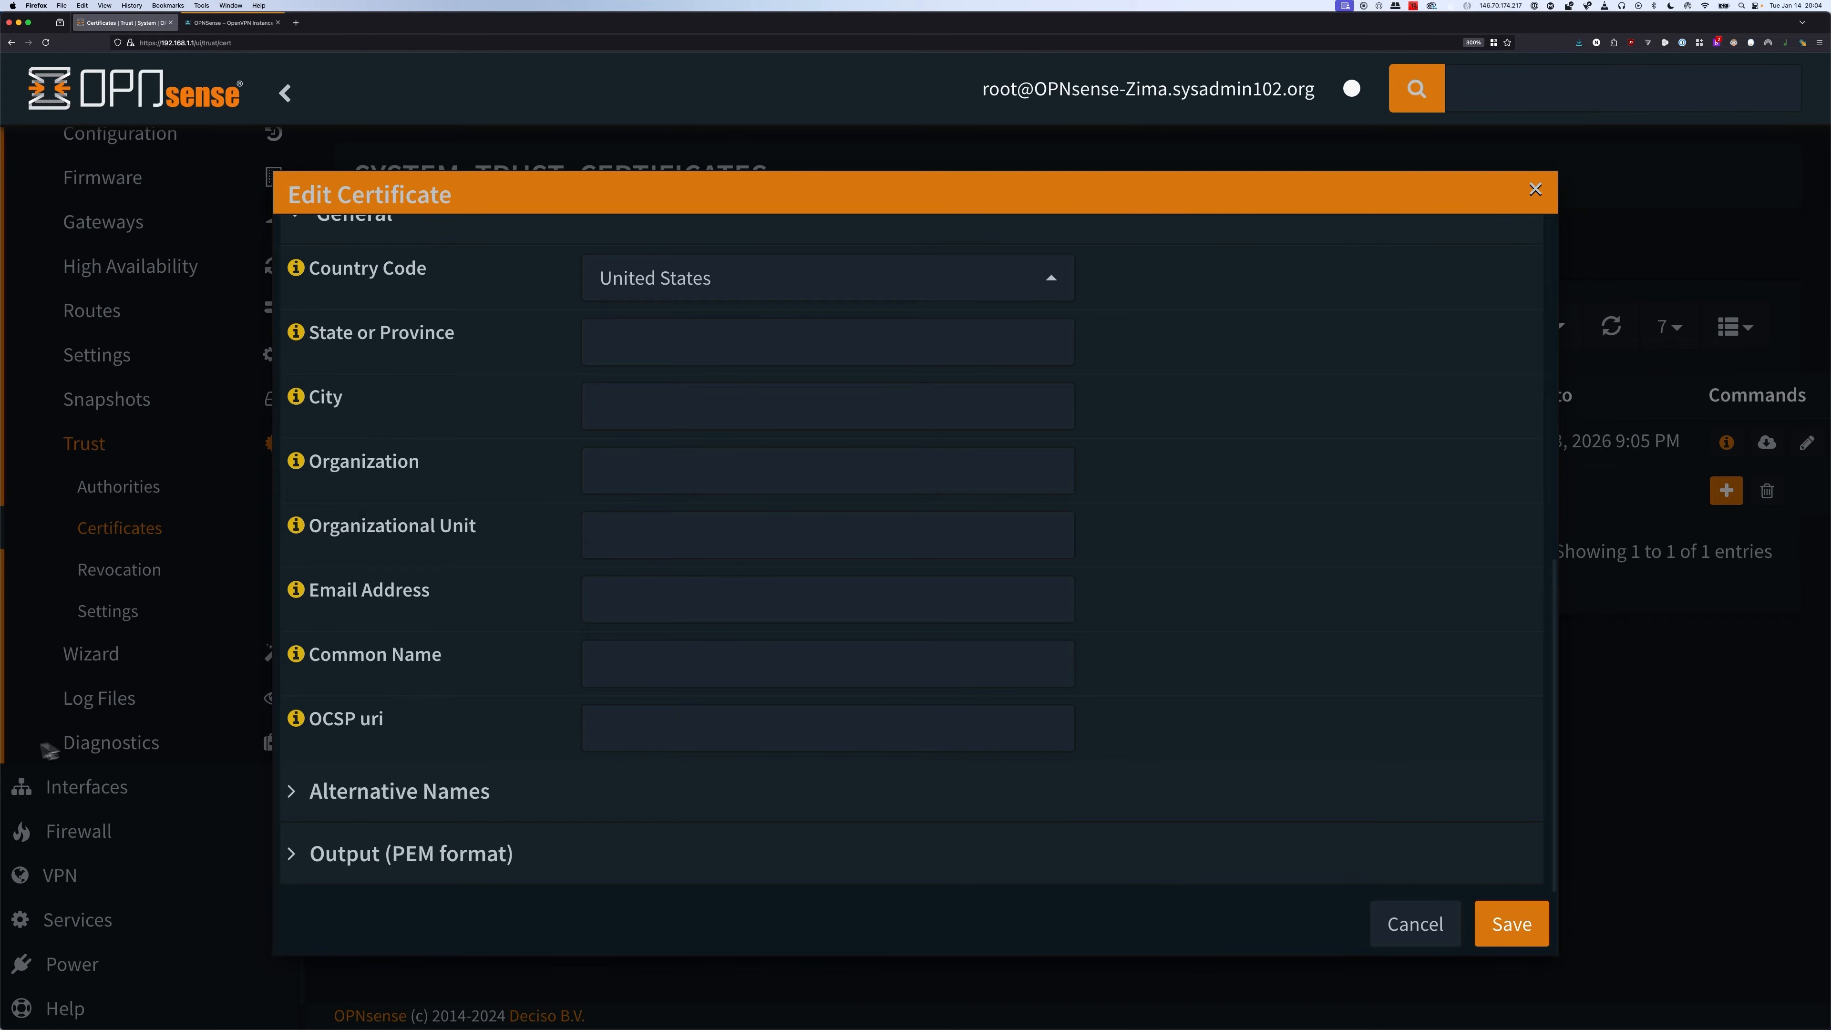
pyautogui.click(697, 667)
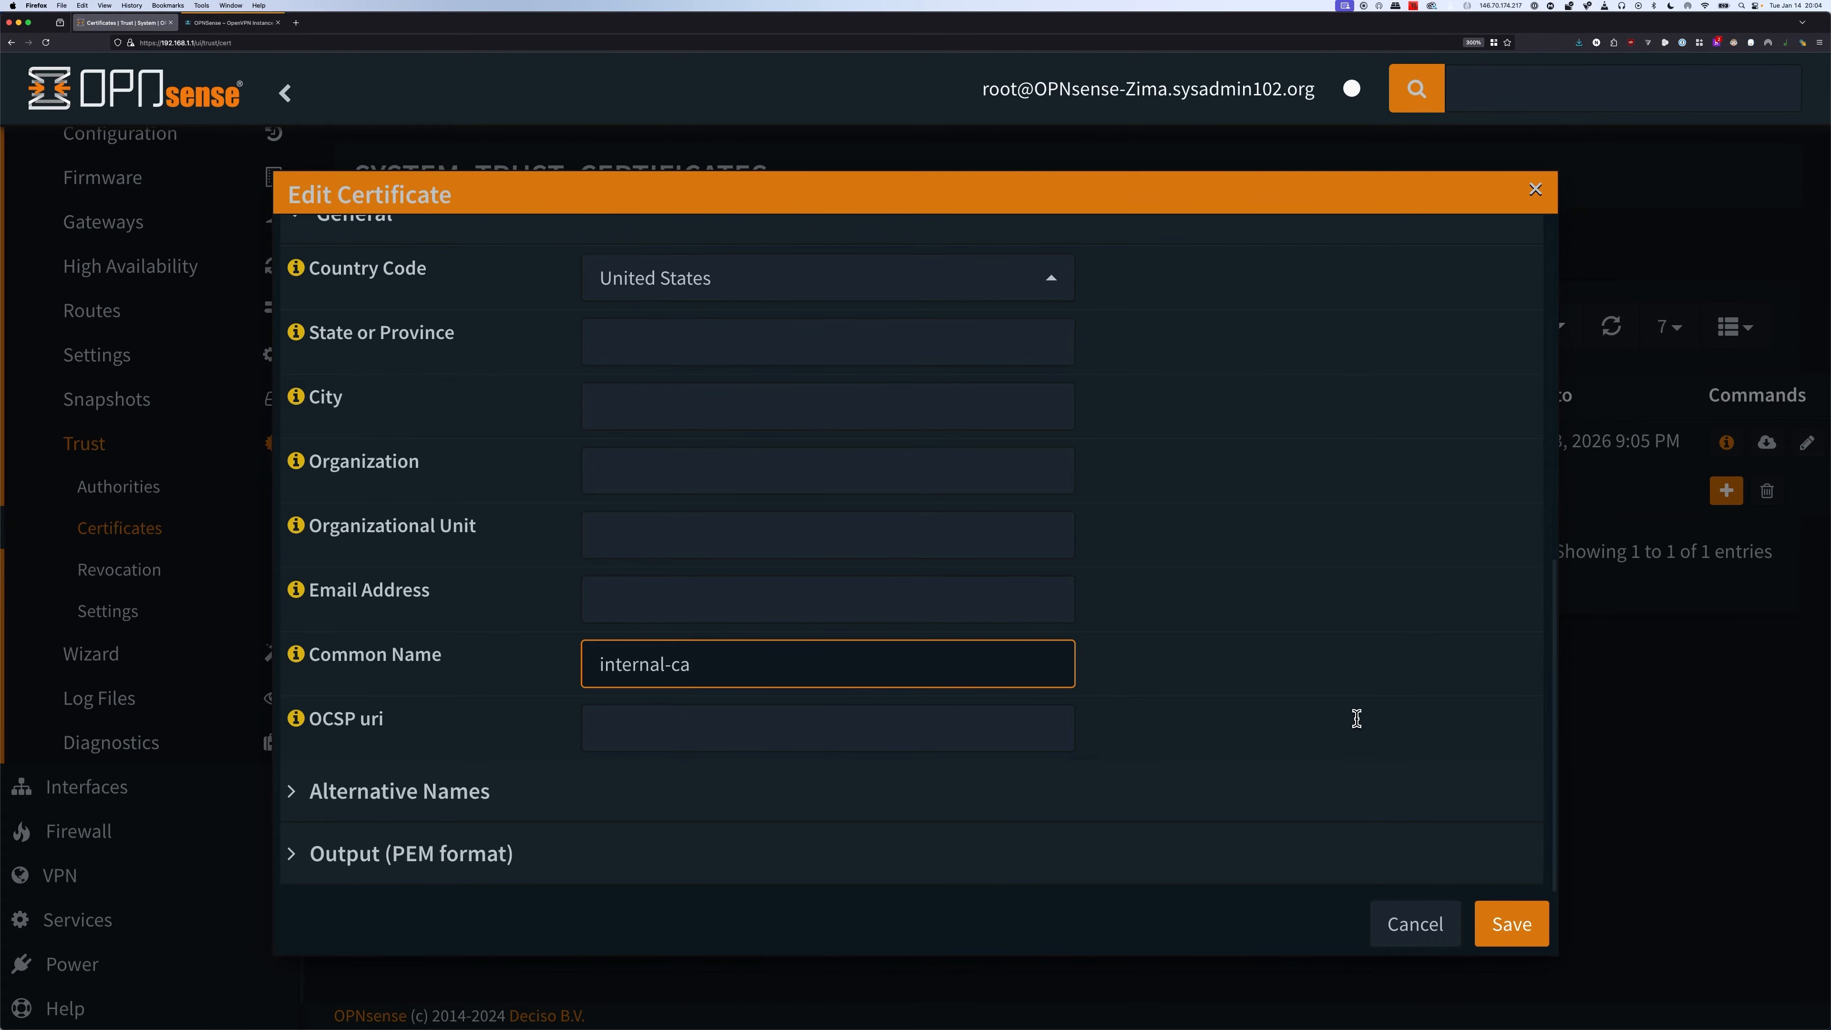
pyautogui.click(1512, 925)
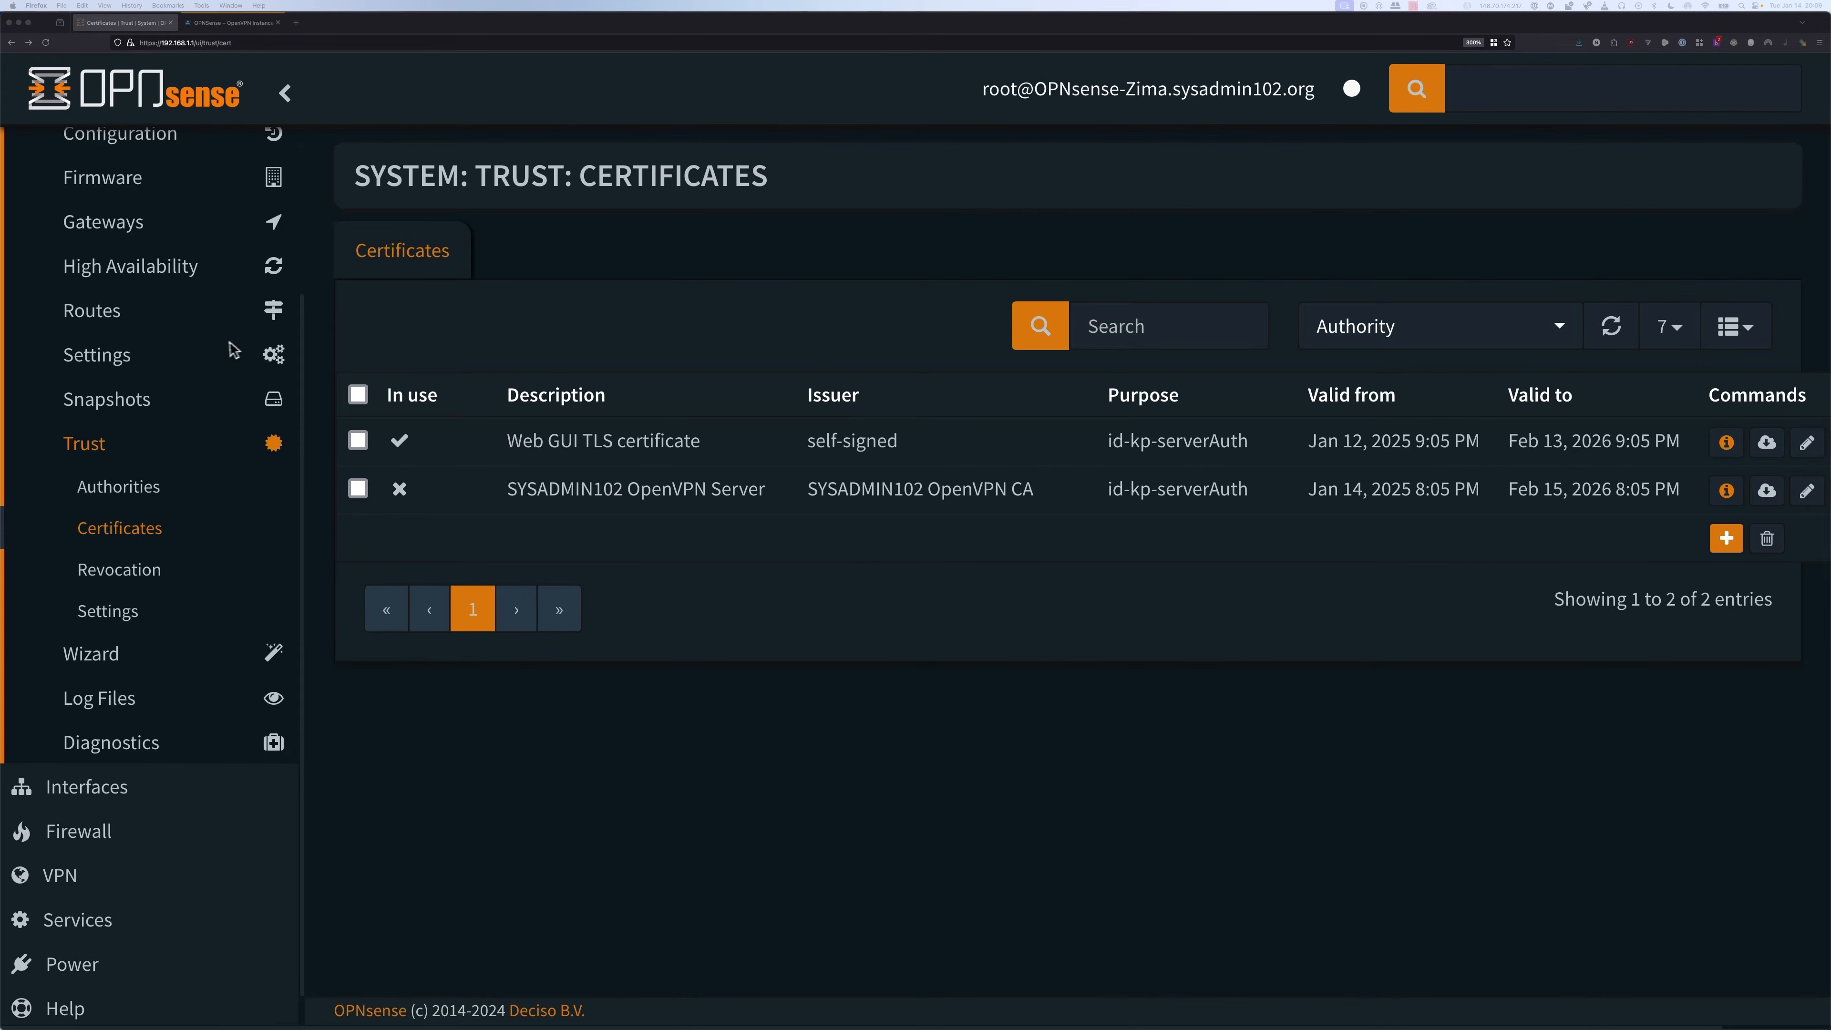
# - Open the sysadmin102_user1 account for editing under System: Access: Users
pyautogui.scroll(-1, 204, 346)
pyautogui.scroll(5, 204, 344)
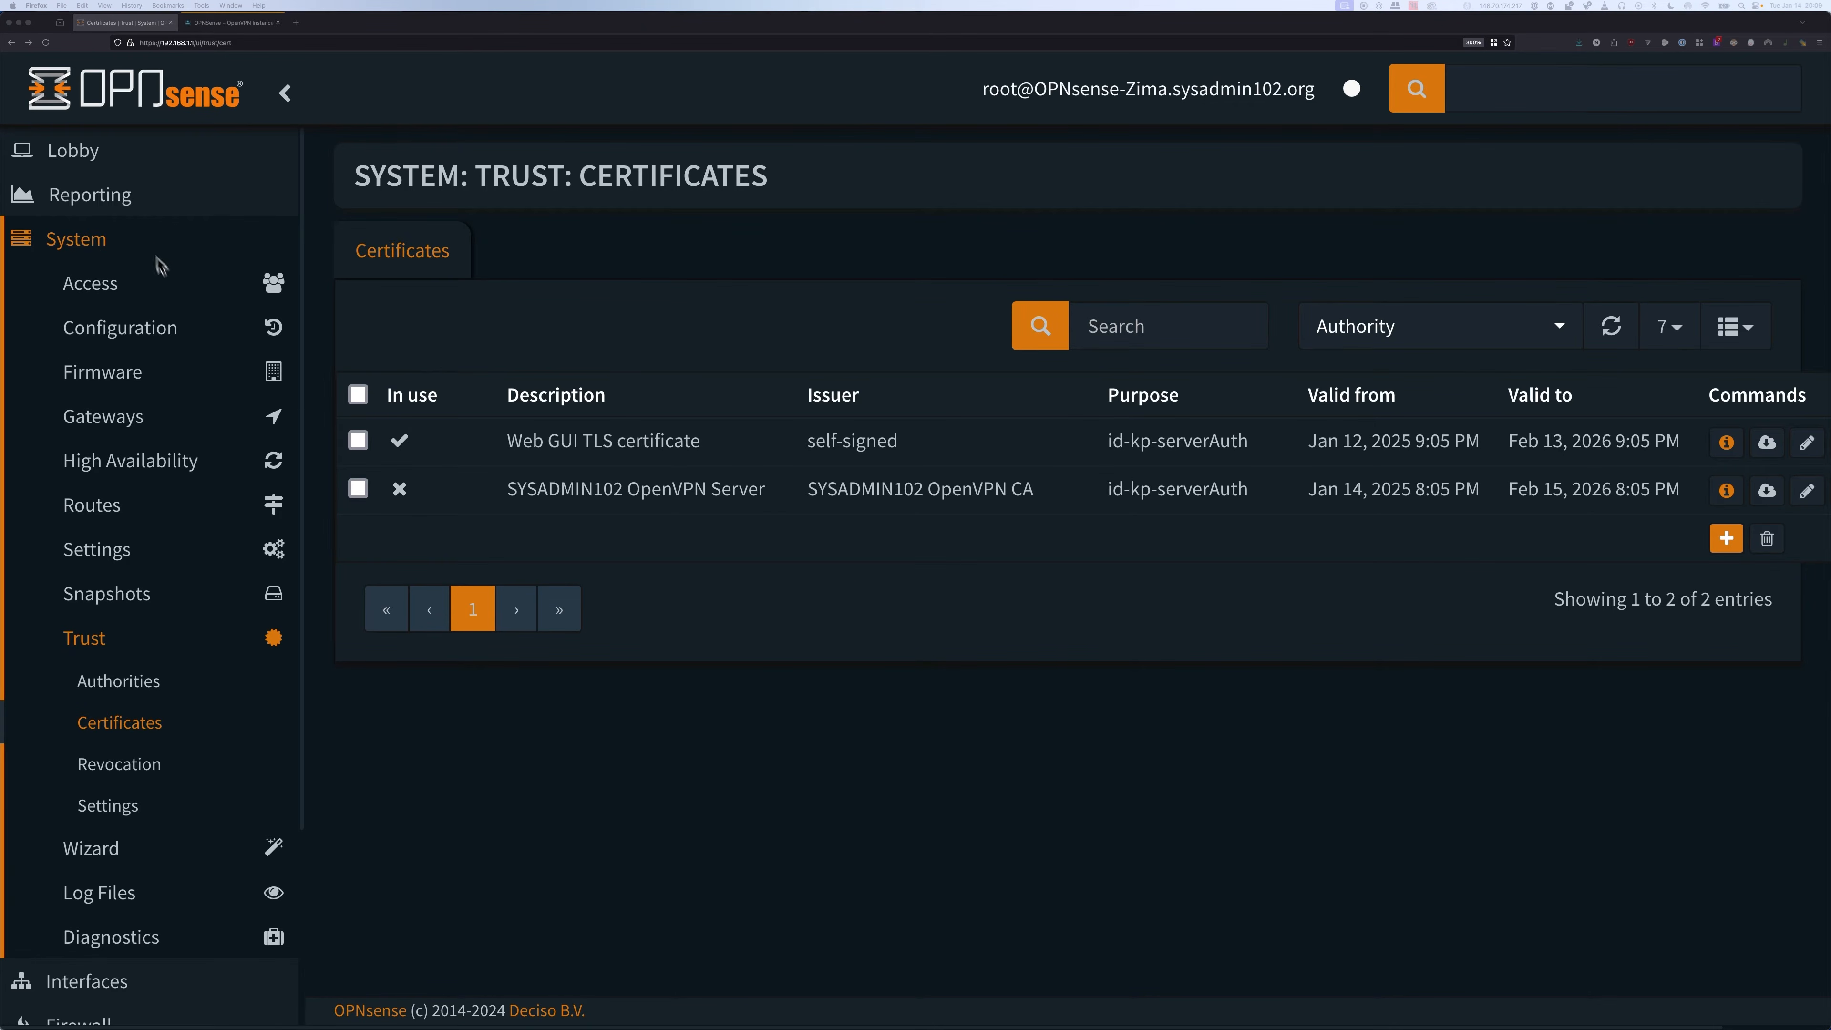
pyautogui.click(94, 284)
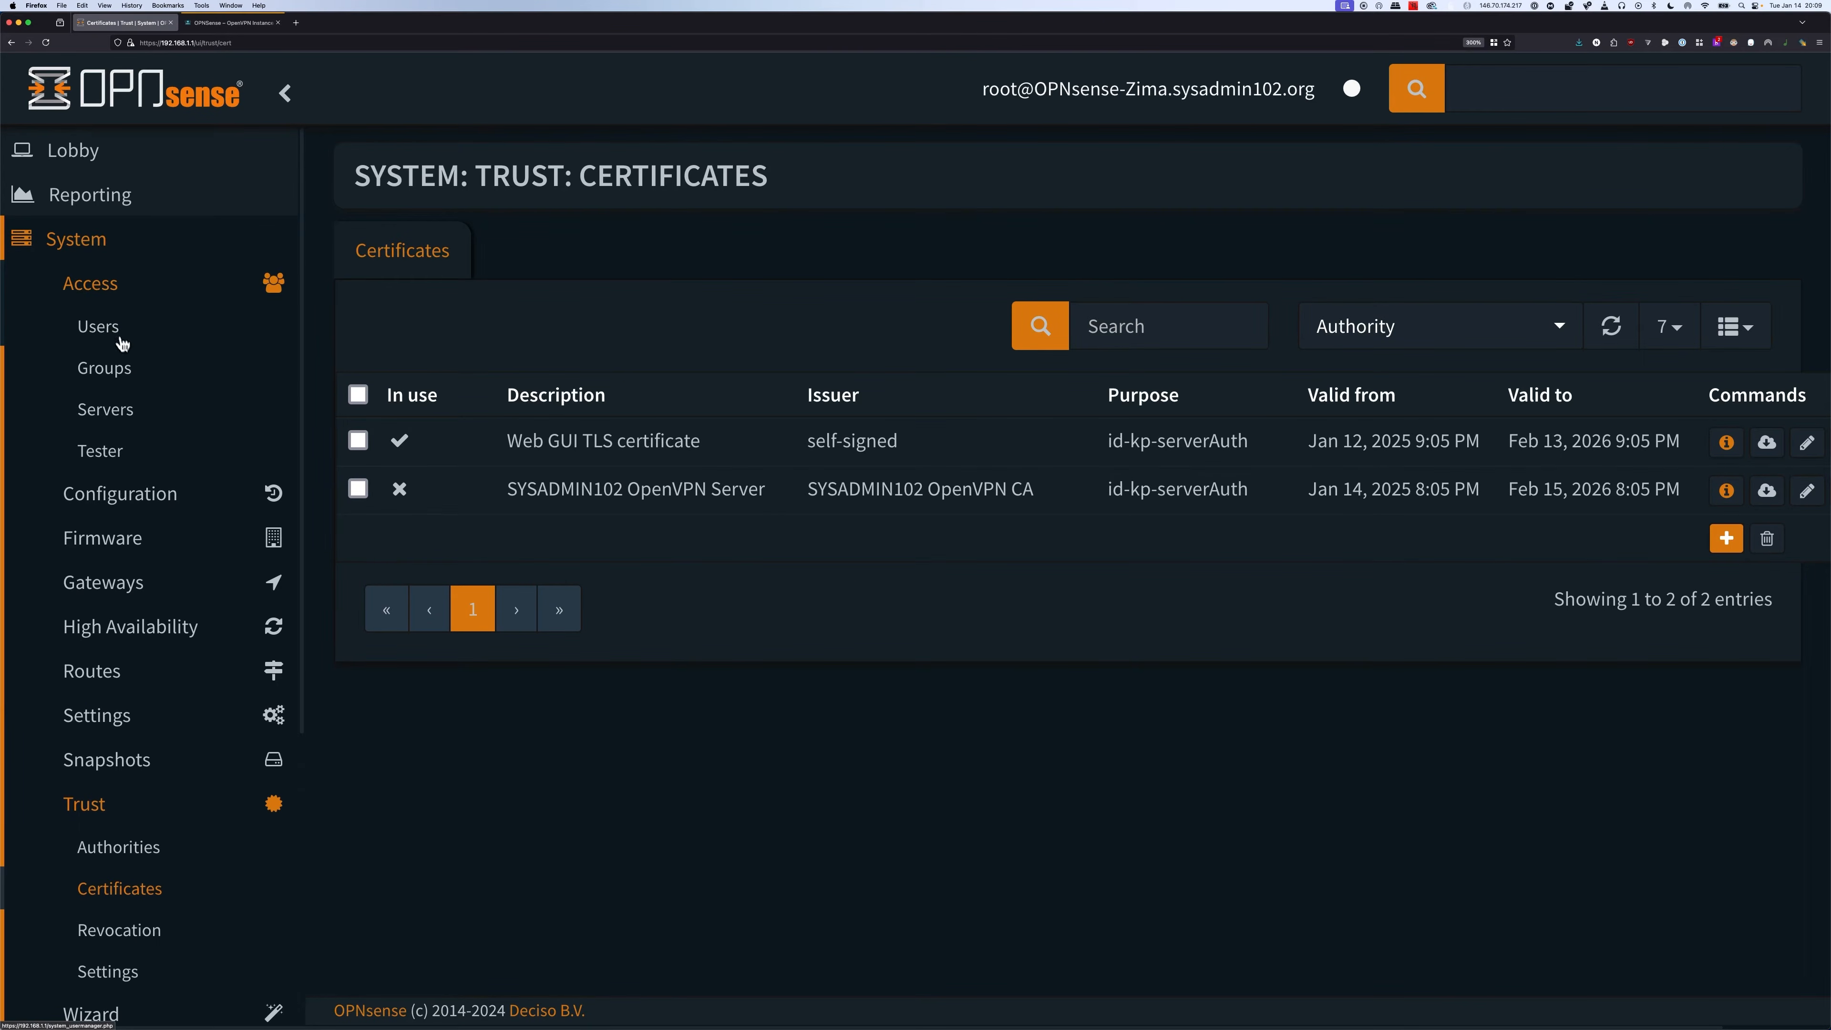
pyautogui.click(99, 327)
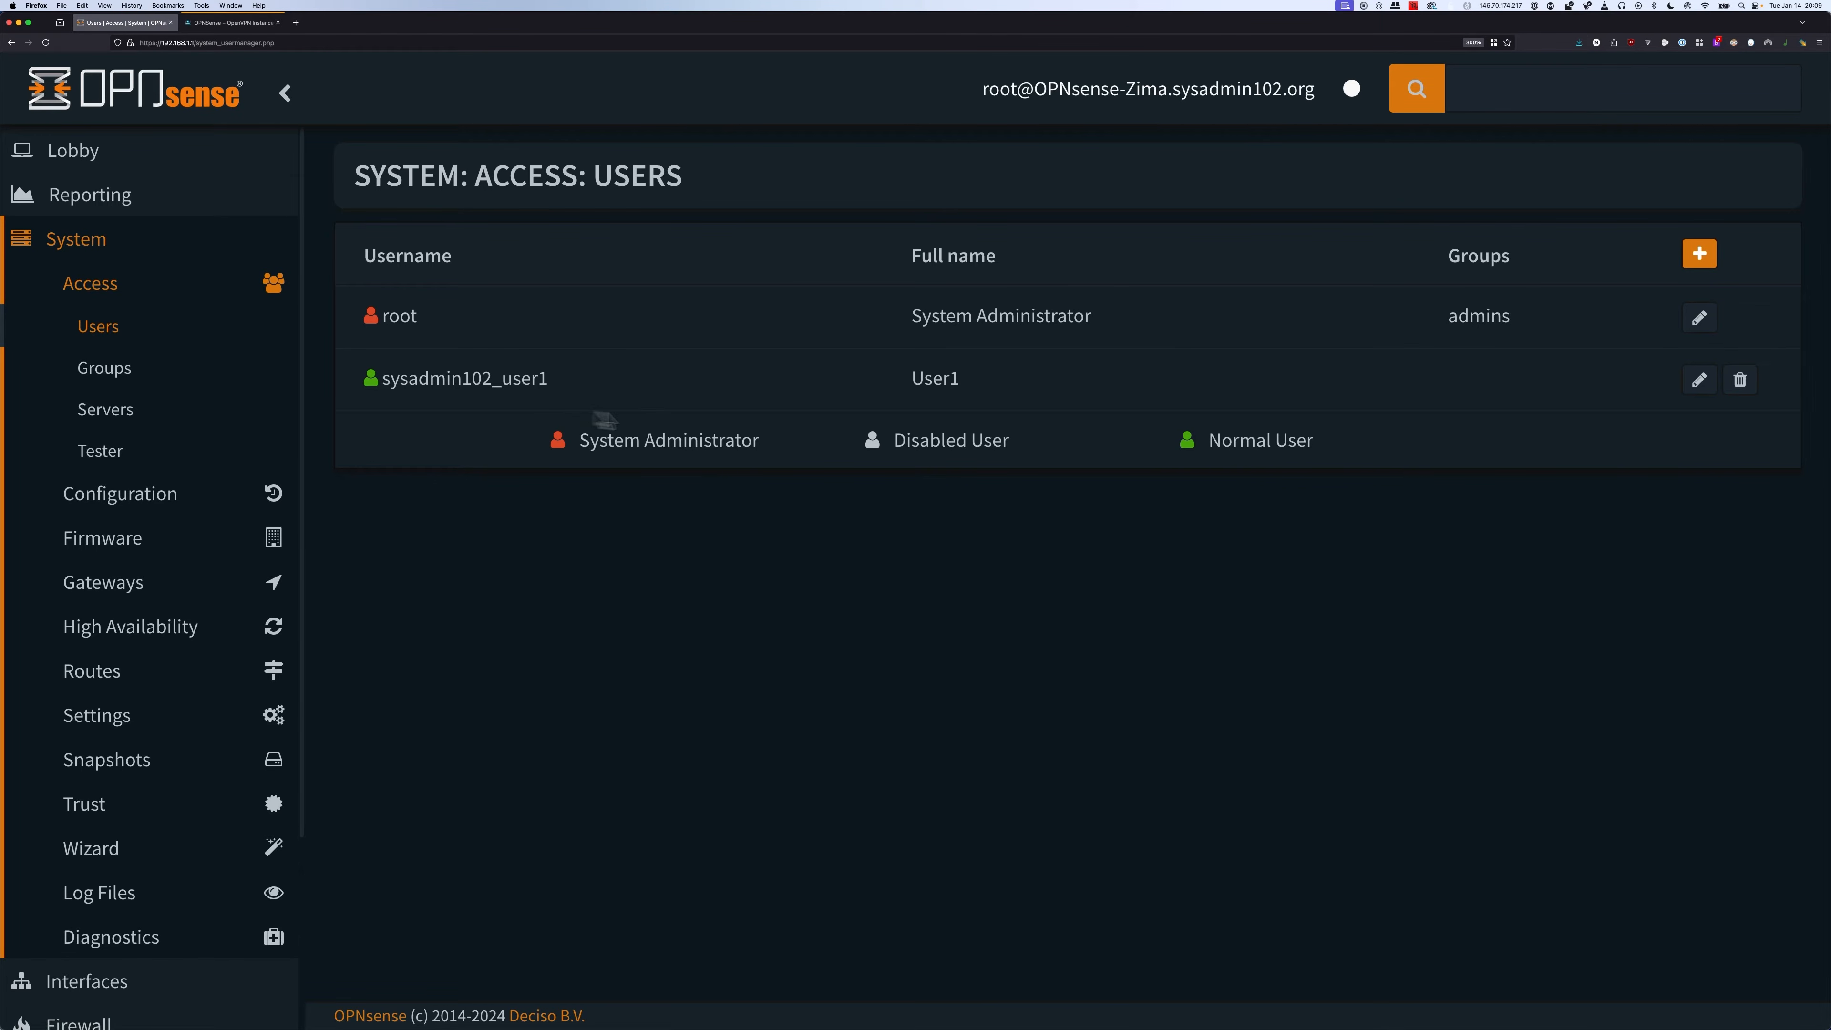
pyautogui.click(1698, 383)
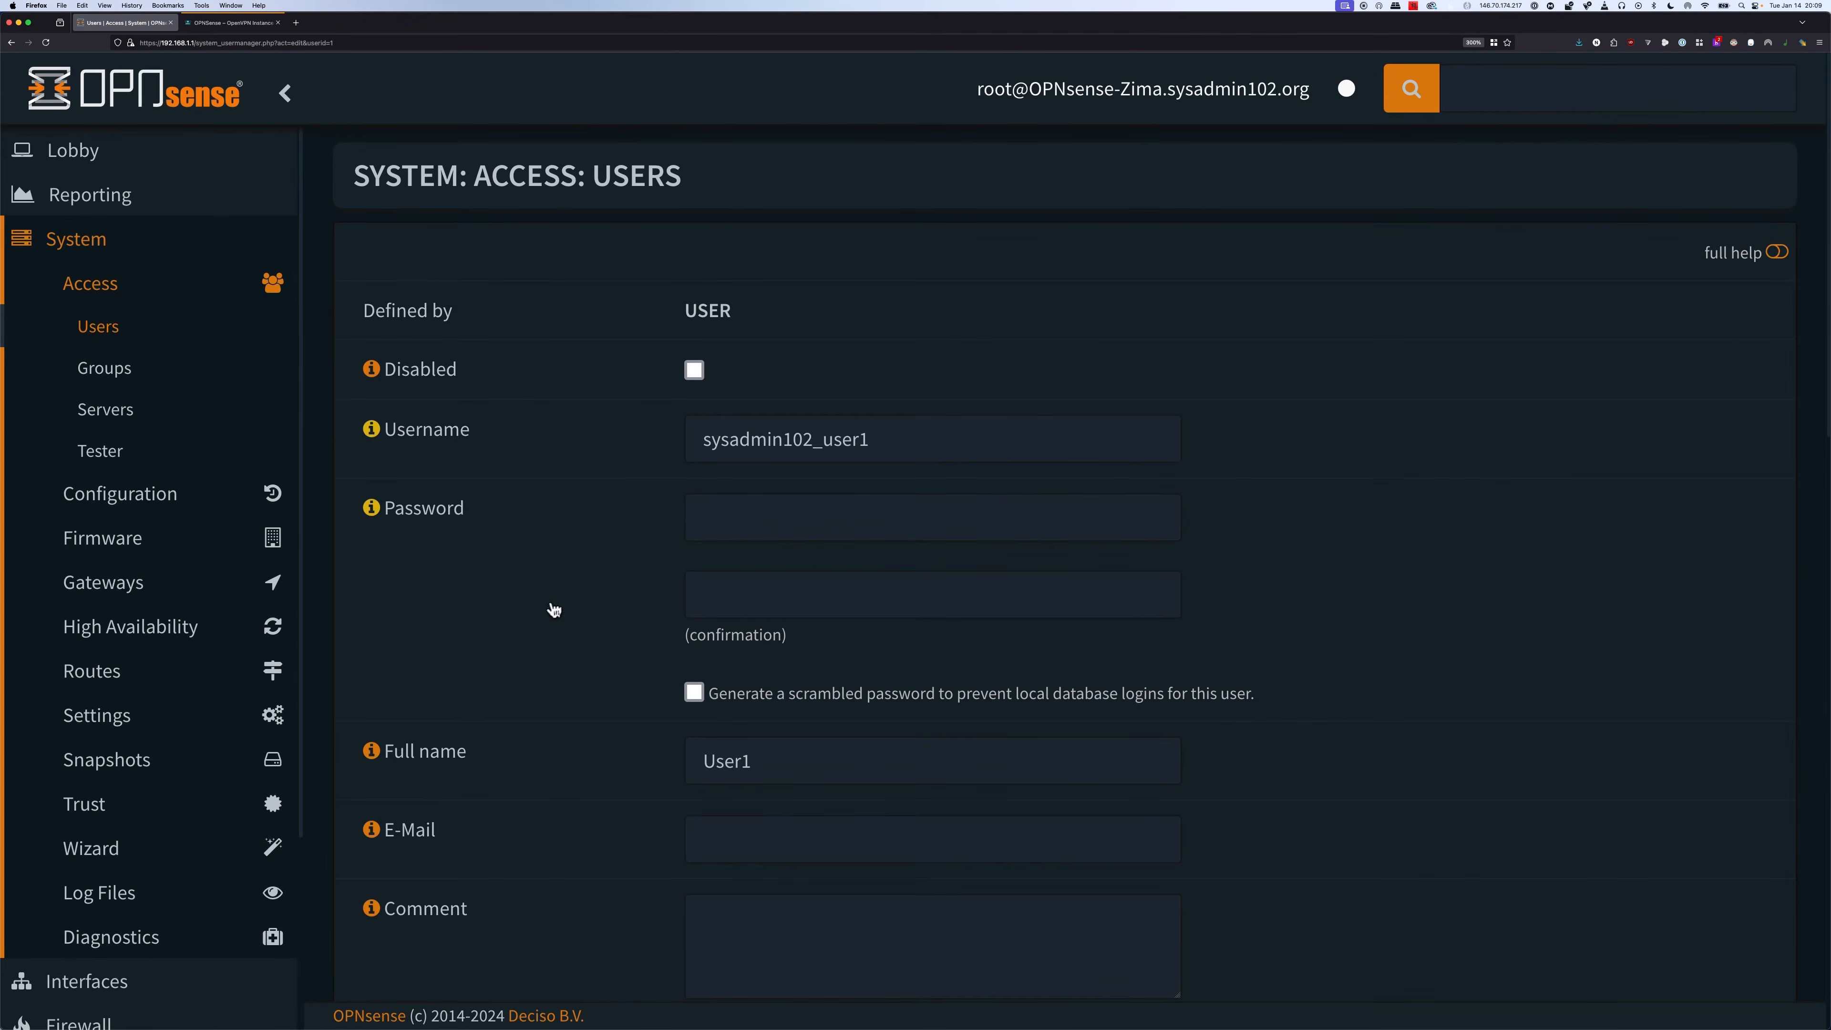
# - Start a new user certificate for the account with the description "sysadmin102_user1"
pyautogui.scroll(-5, 555, 604)
pyautogui.scroll(-10, 558, 604)
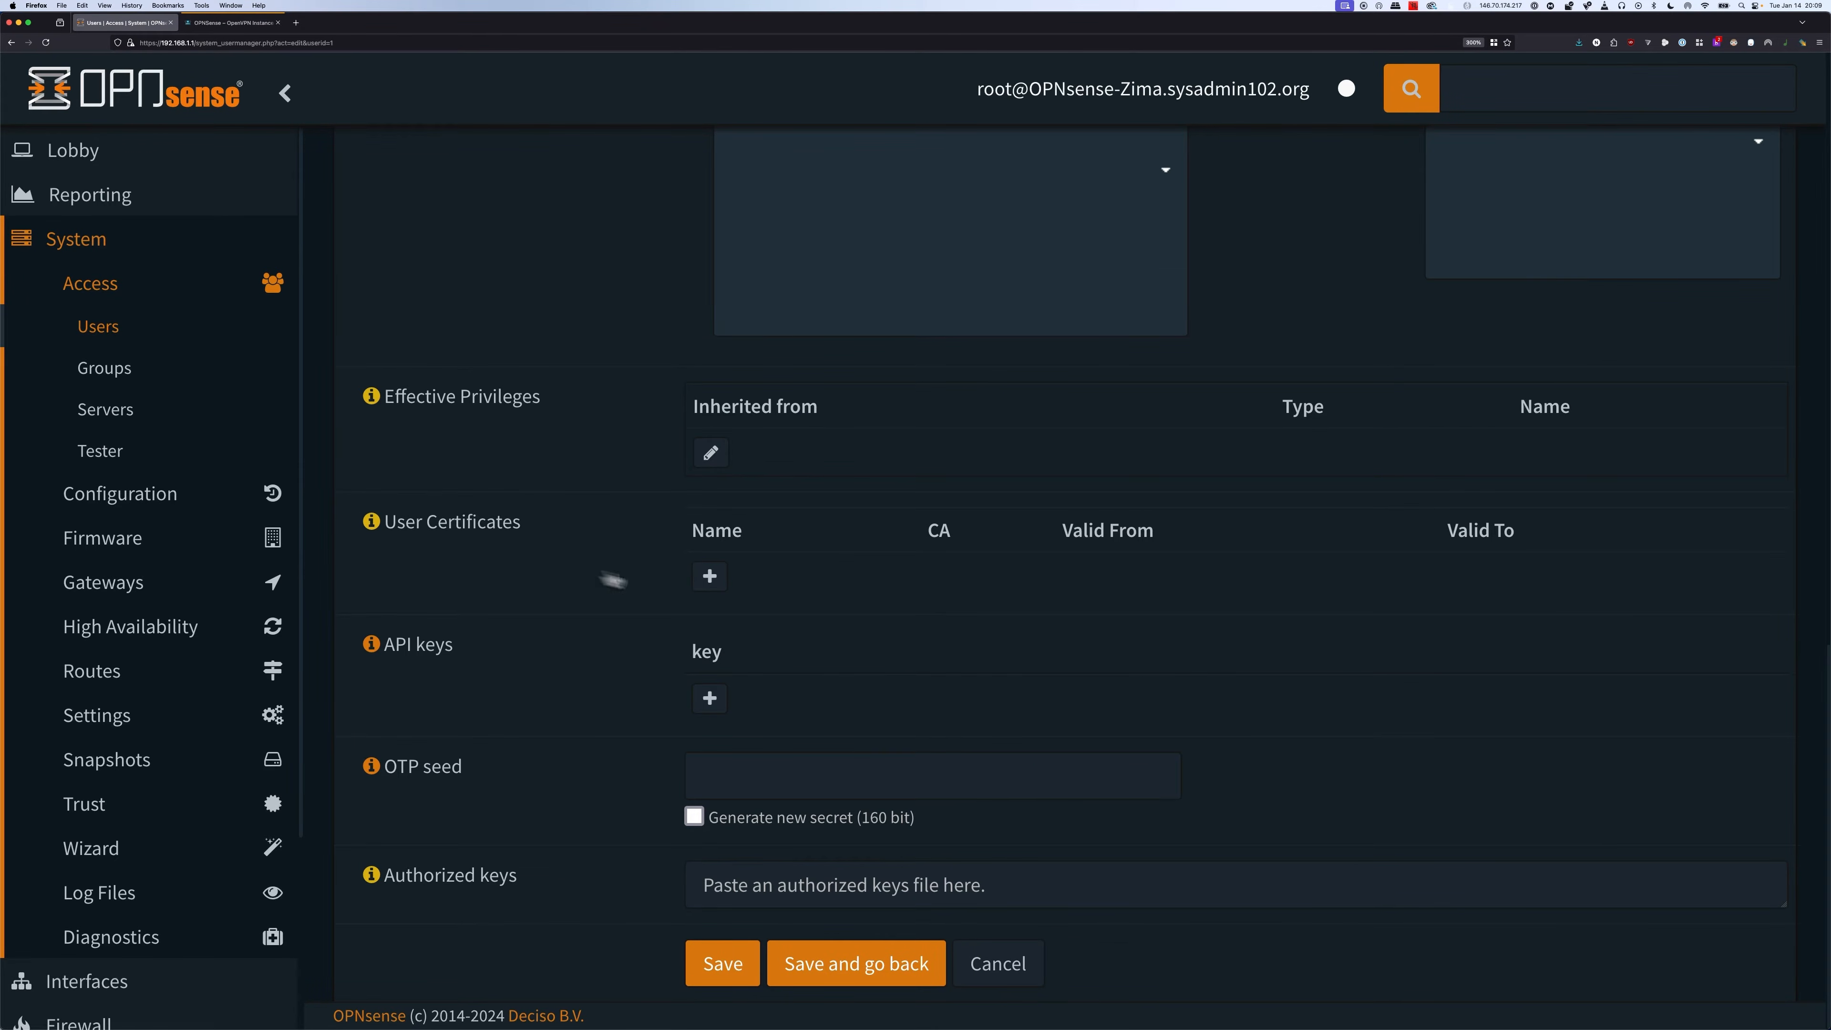
pyautogui.click(712, 586)
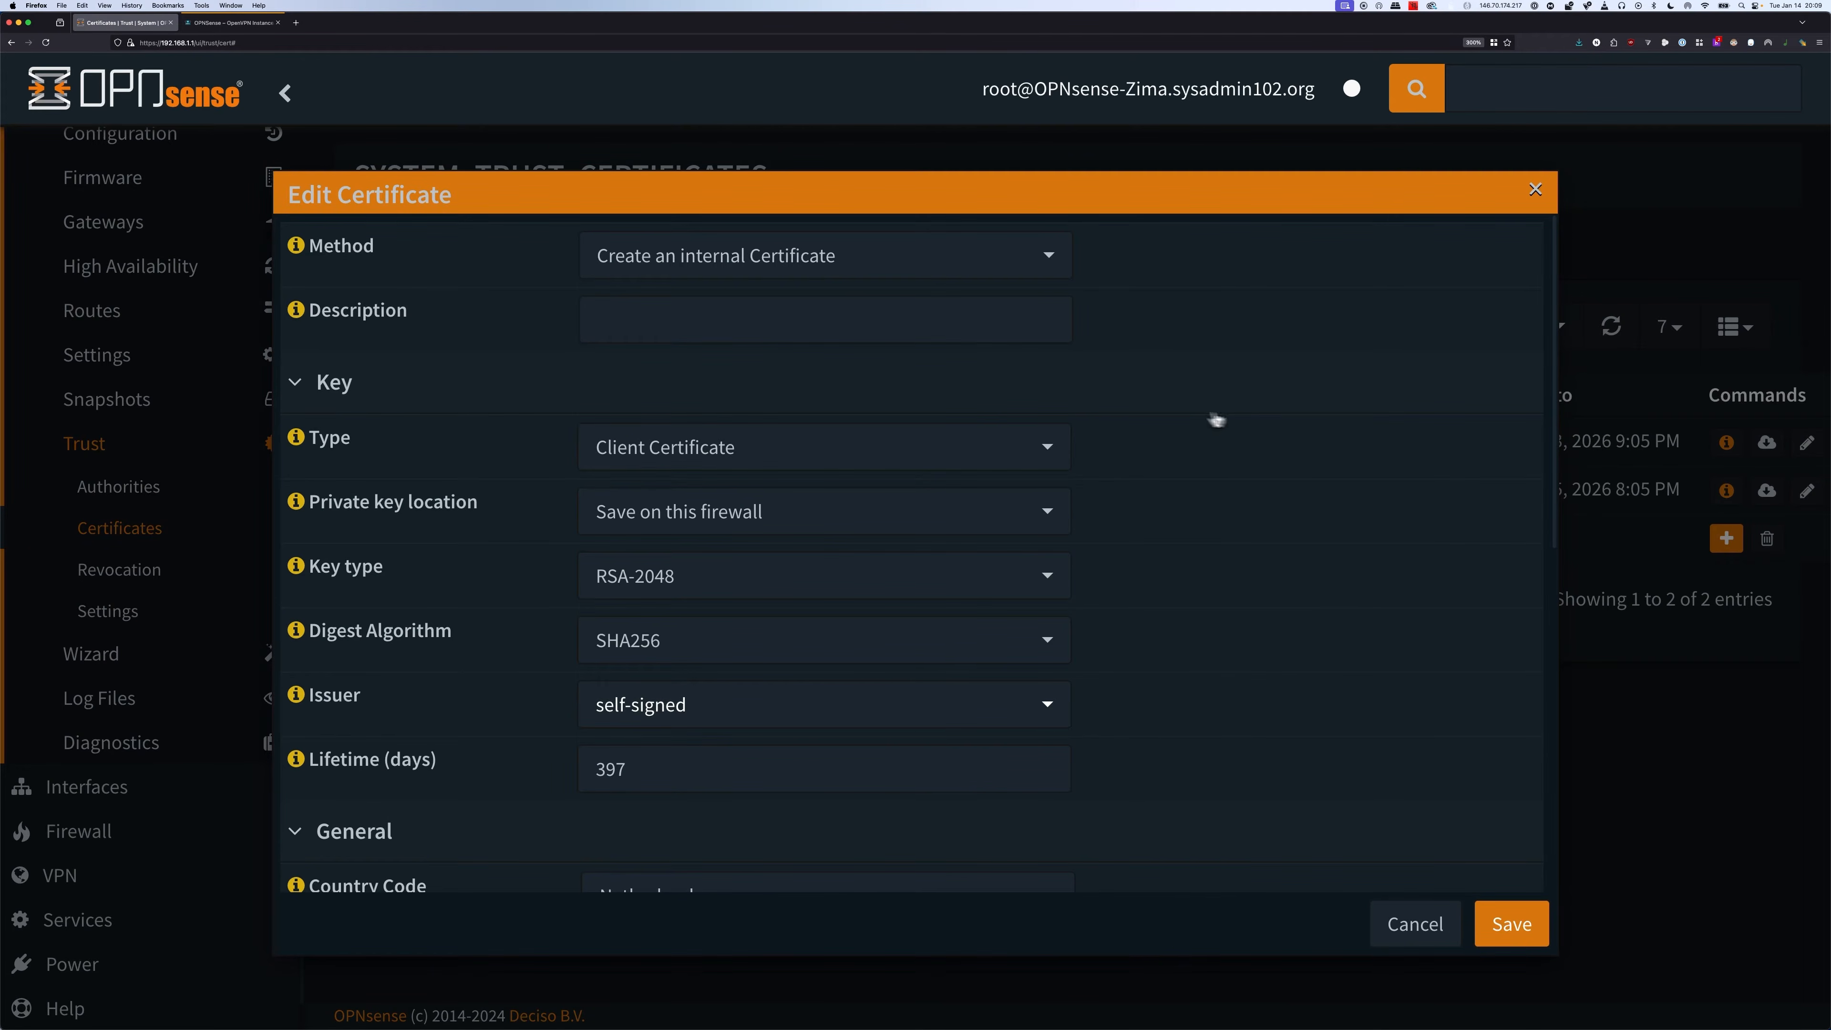
pyautogui.click(836, 337)
pyautogui.write('sysadmin102_')
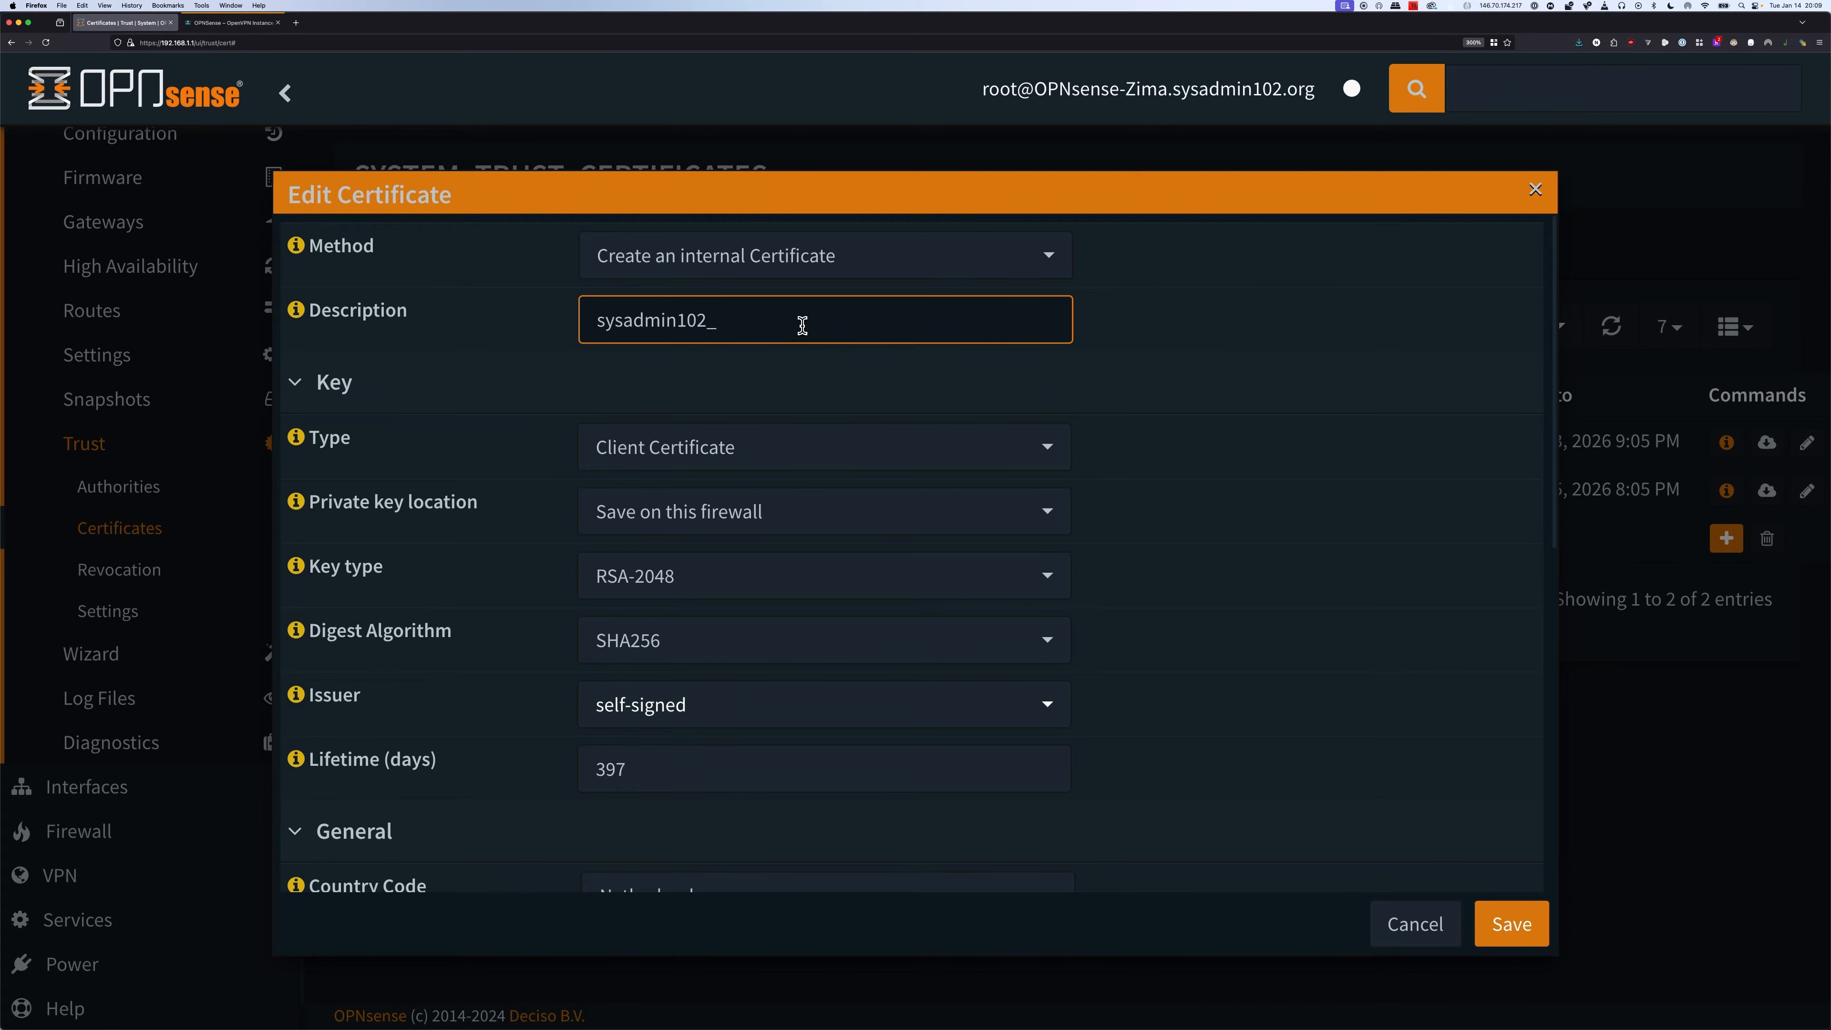
pyautogui.write('user1')
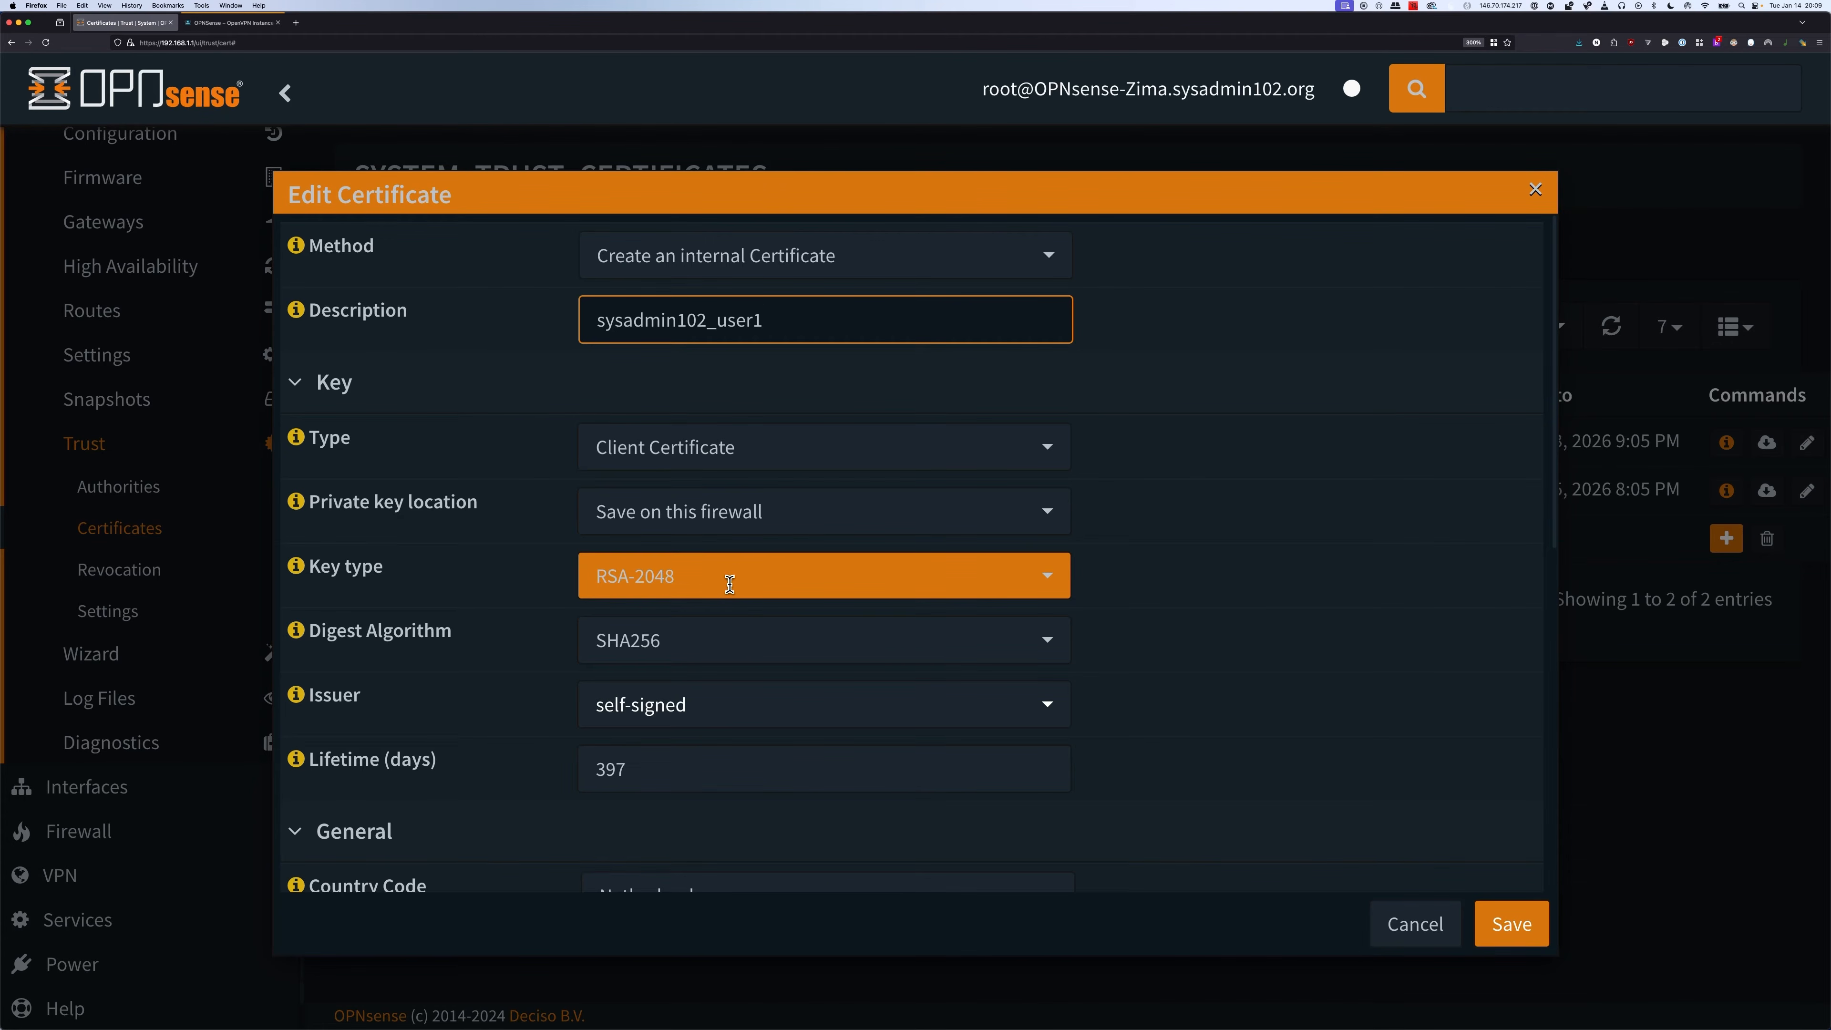
# - Set the client certificate's digest algorithm to SHA512 and its issuer to SYSADMIN102 OpenVPN CA, and save it
pyautogui.click(697, 639)
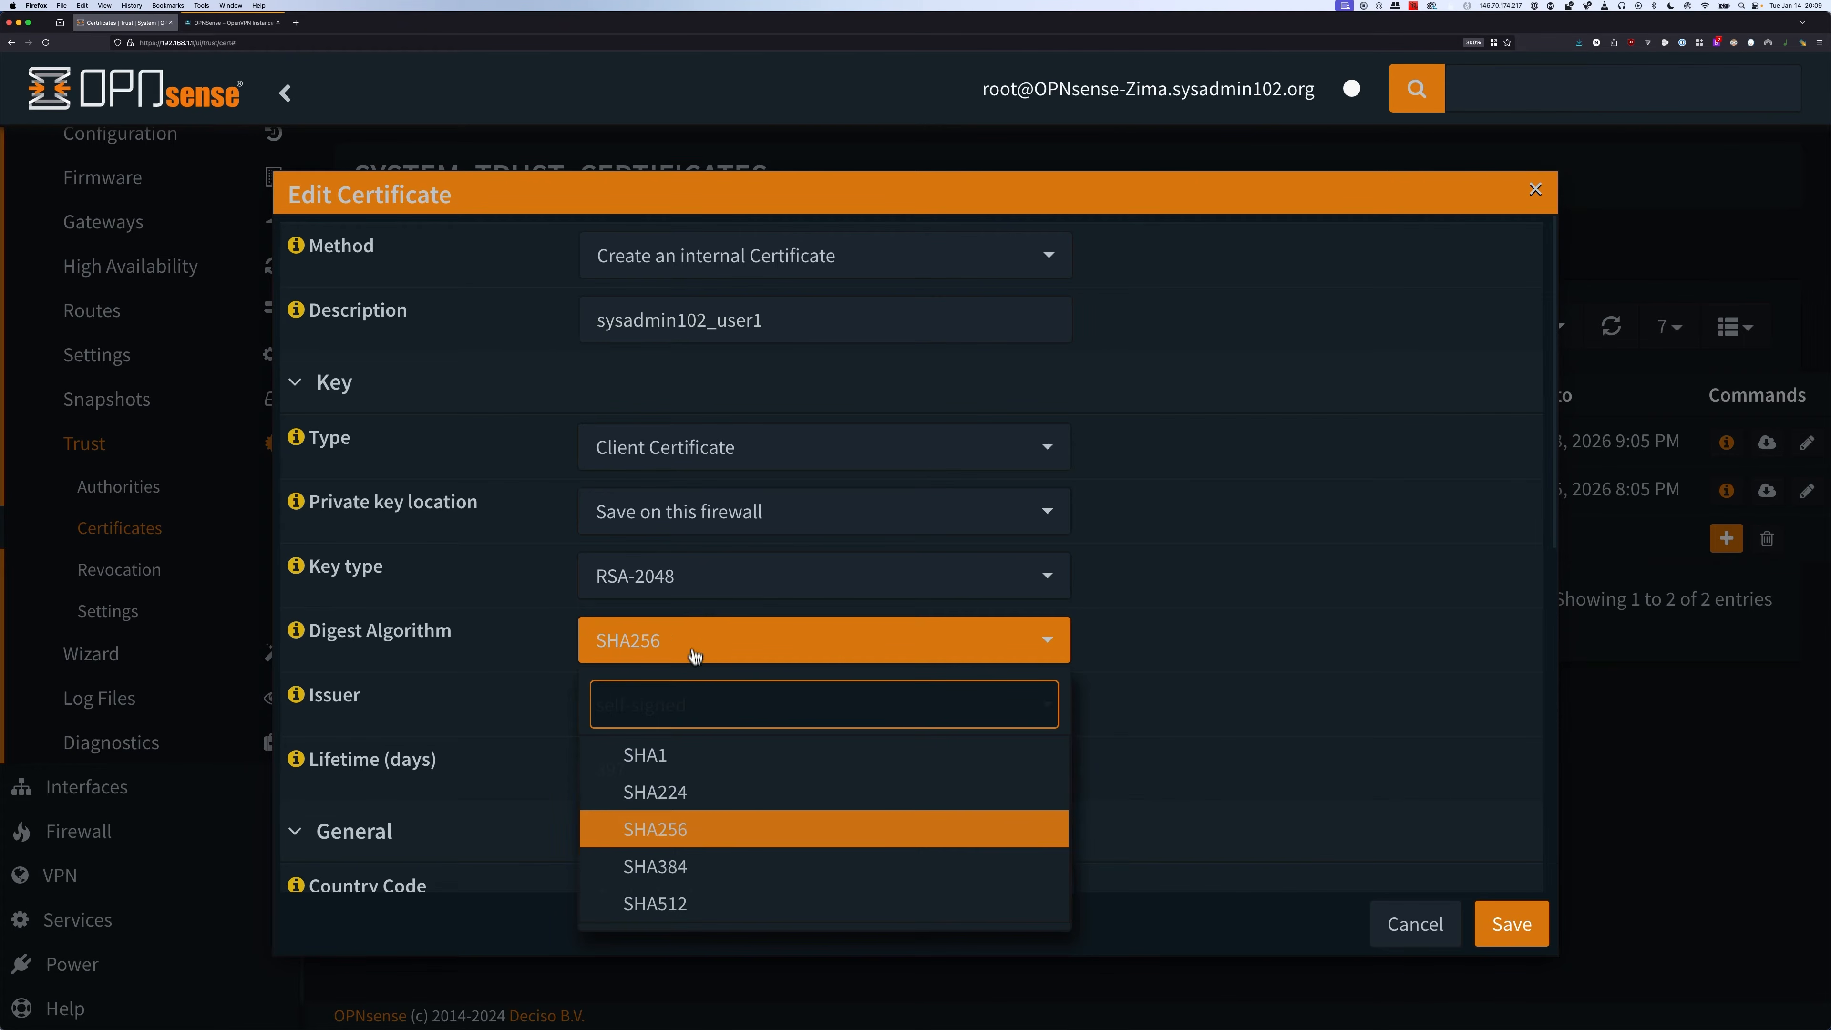
pyautogui.click(703, 892)
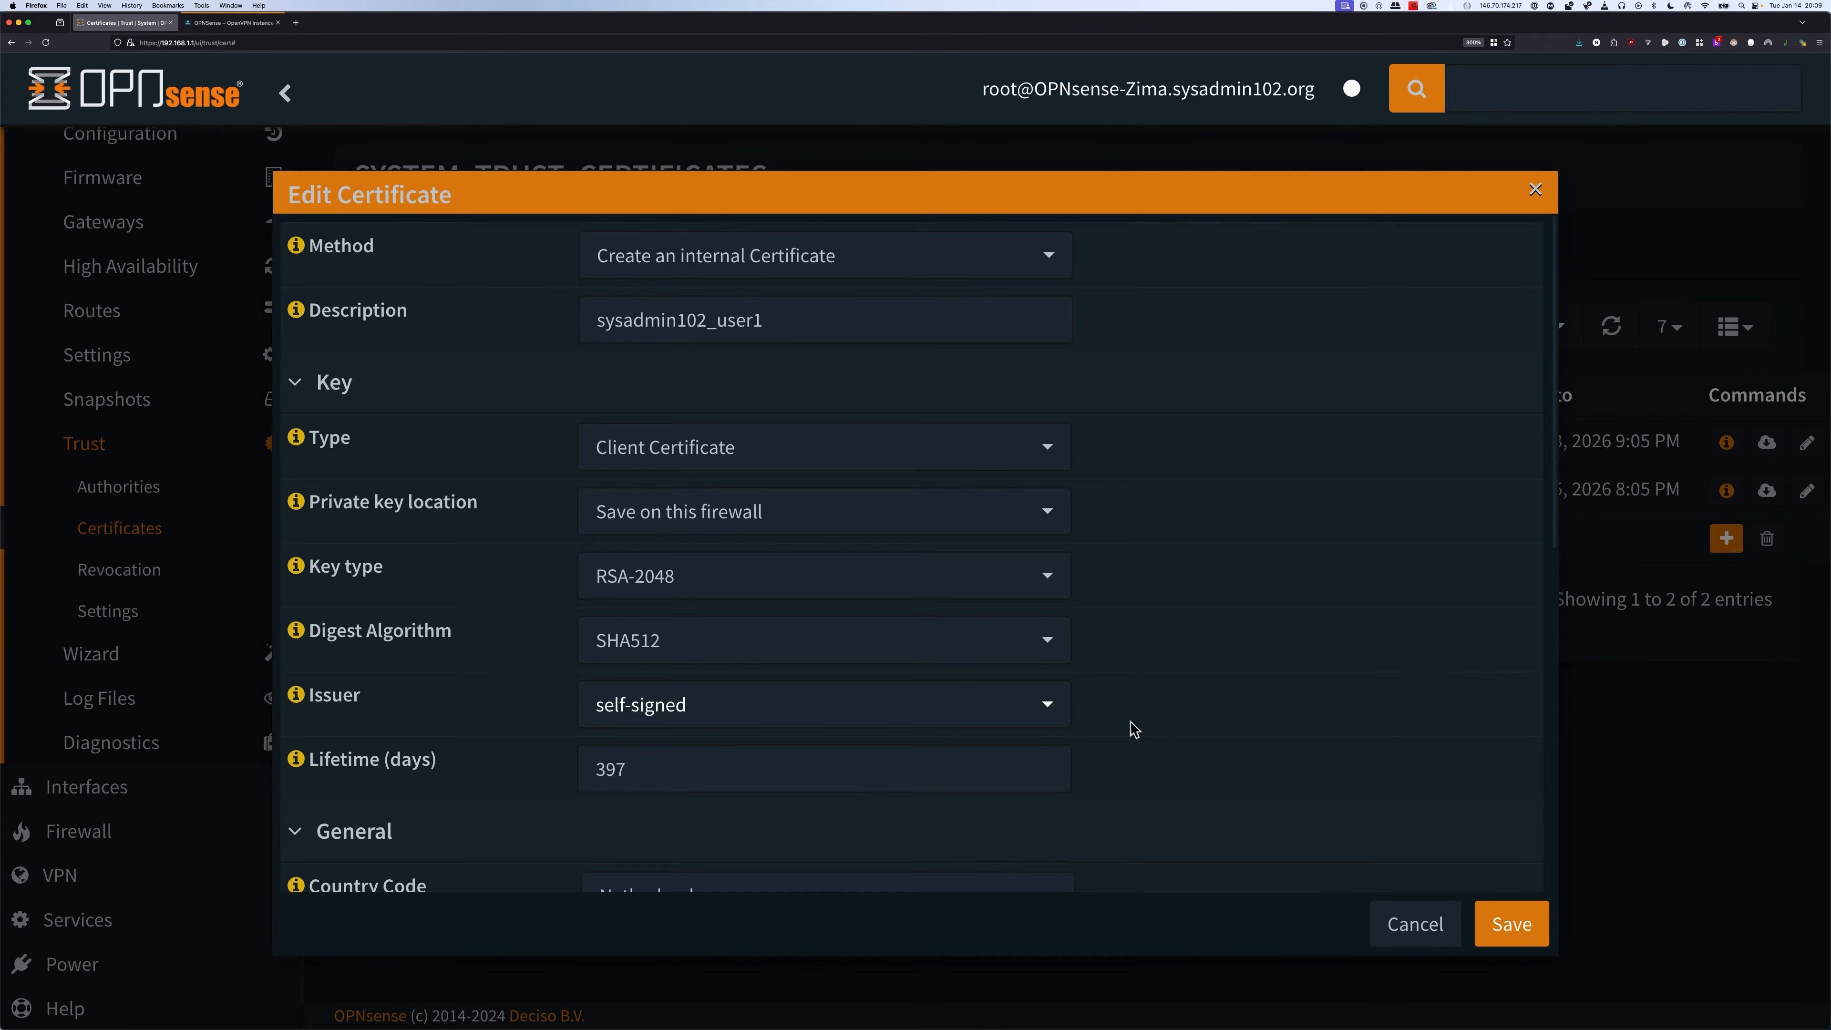
pyautogui.scroll(-2, 1131, 727)
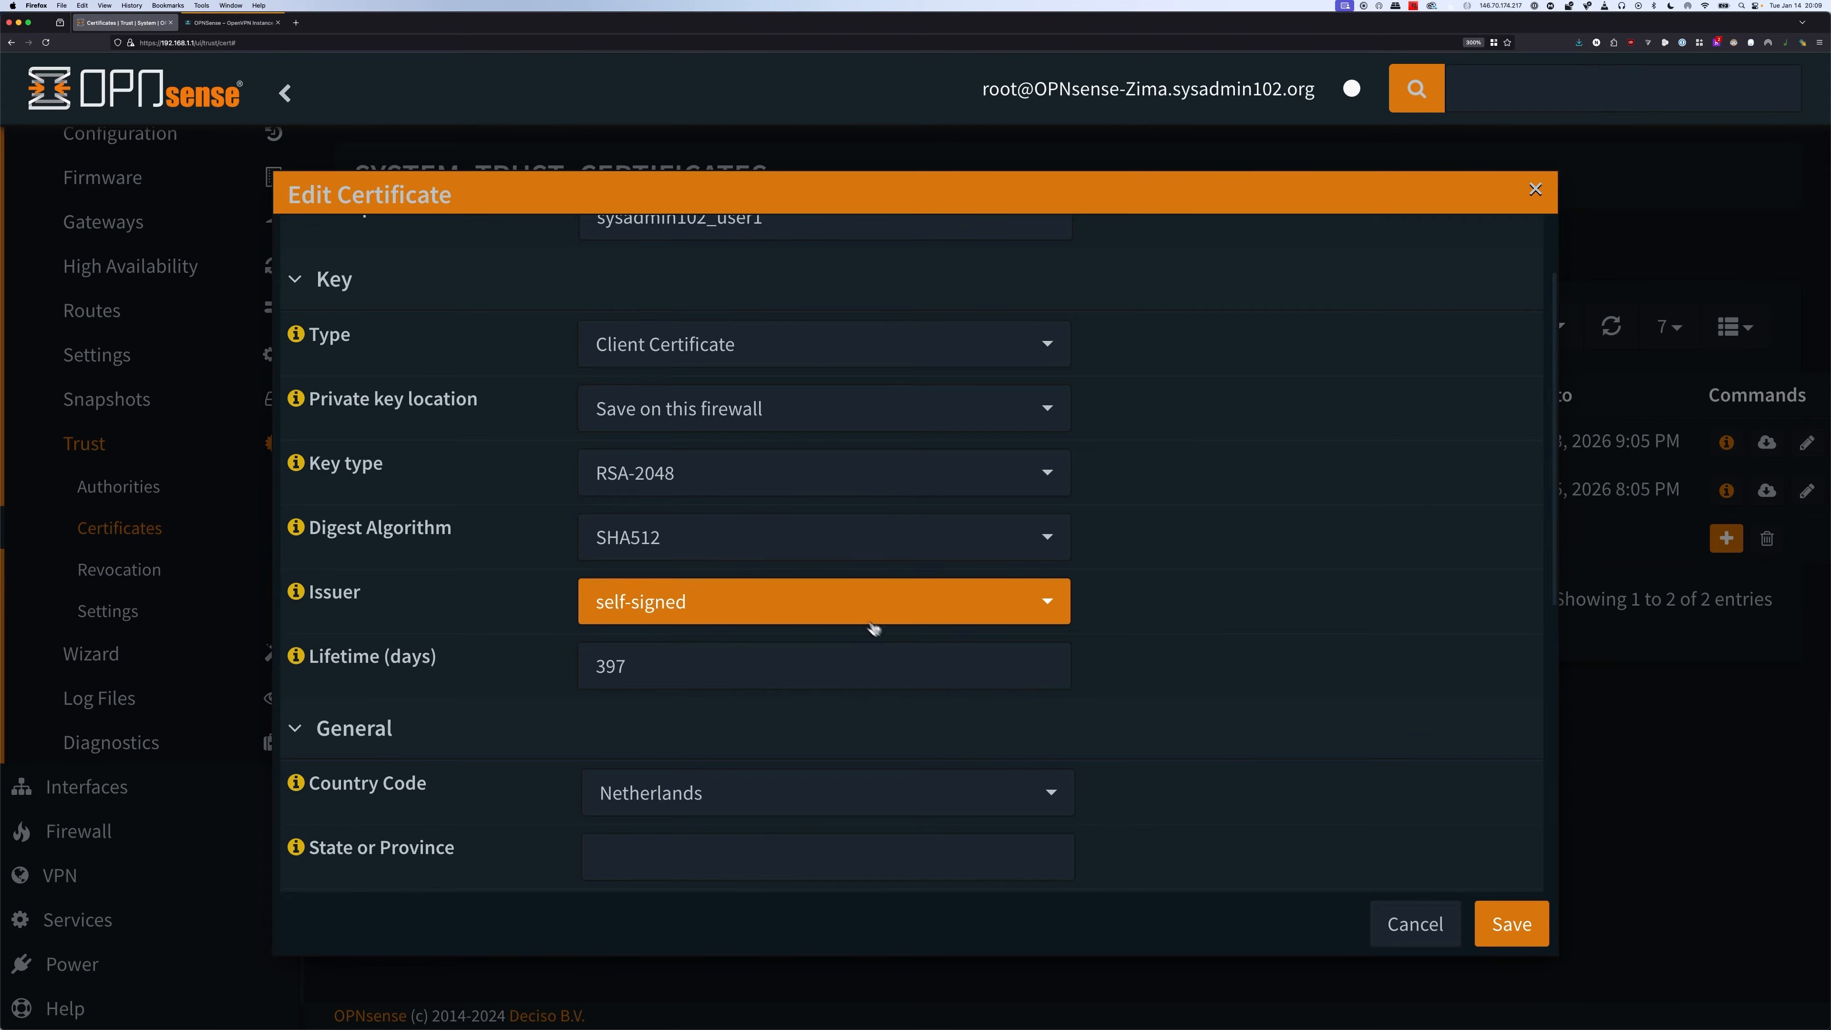
pyautogui.click(849, 618)
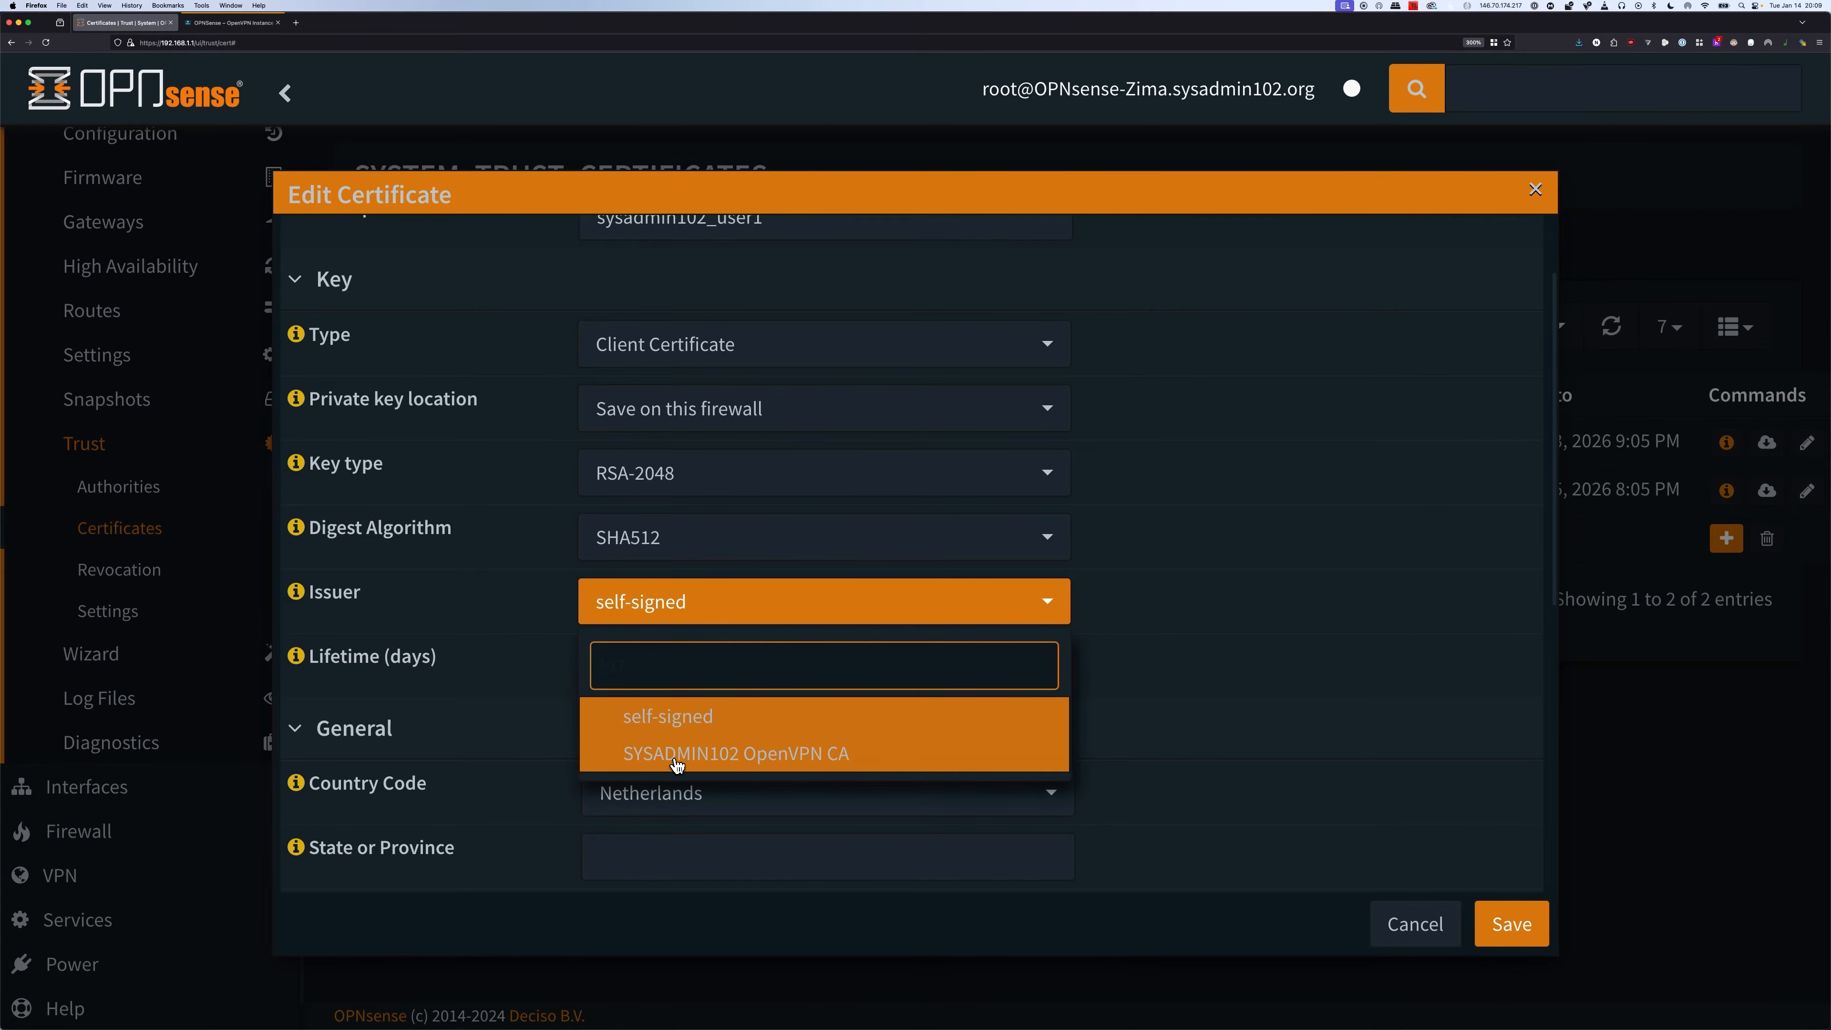
pyautogui.click(838, 754)
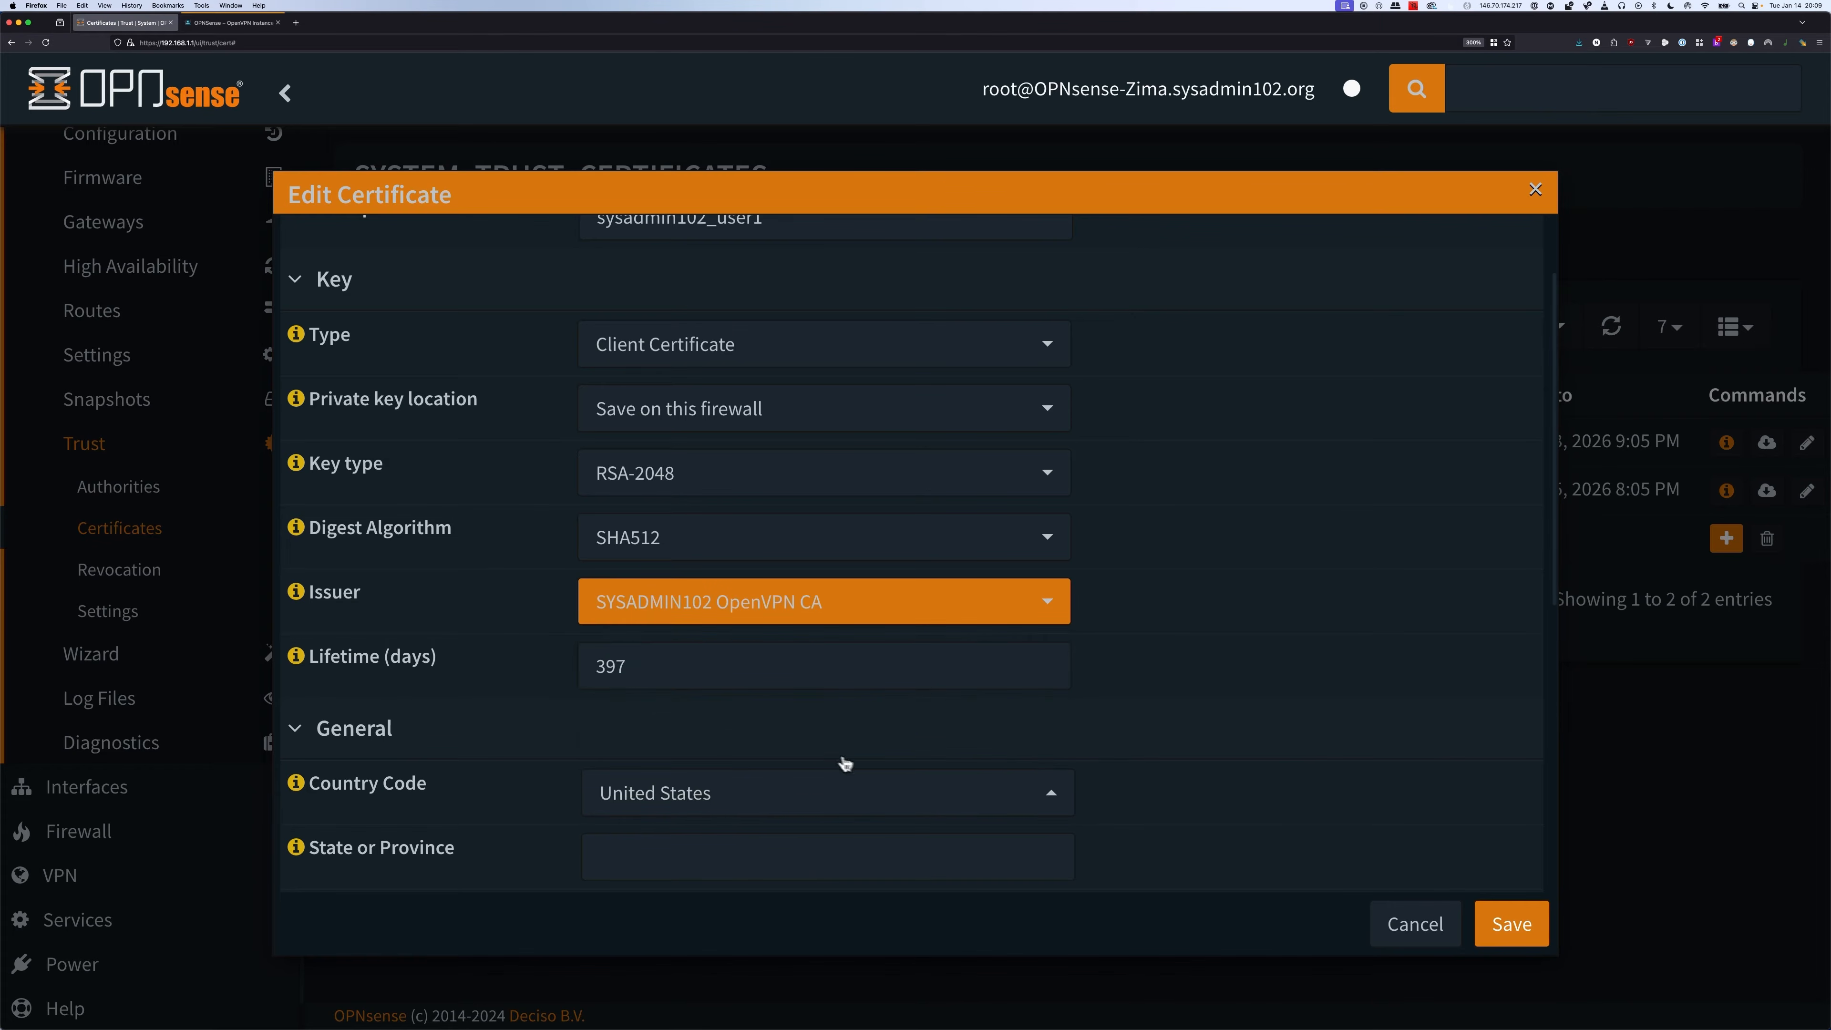
pyautogui.scroll(-5, 1268, 685)
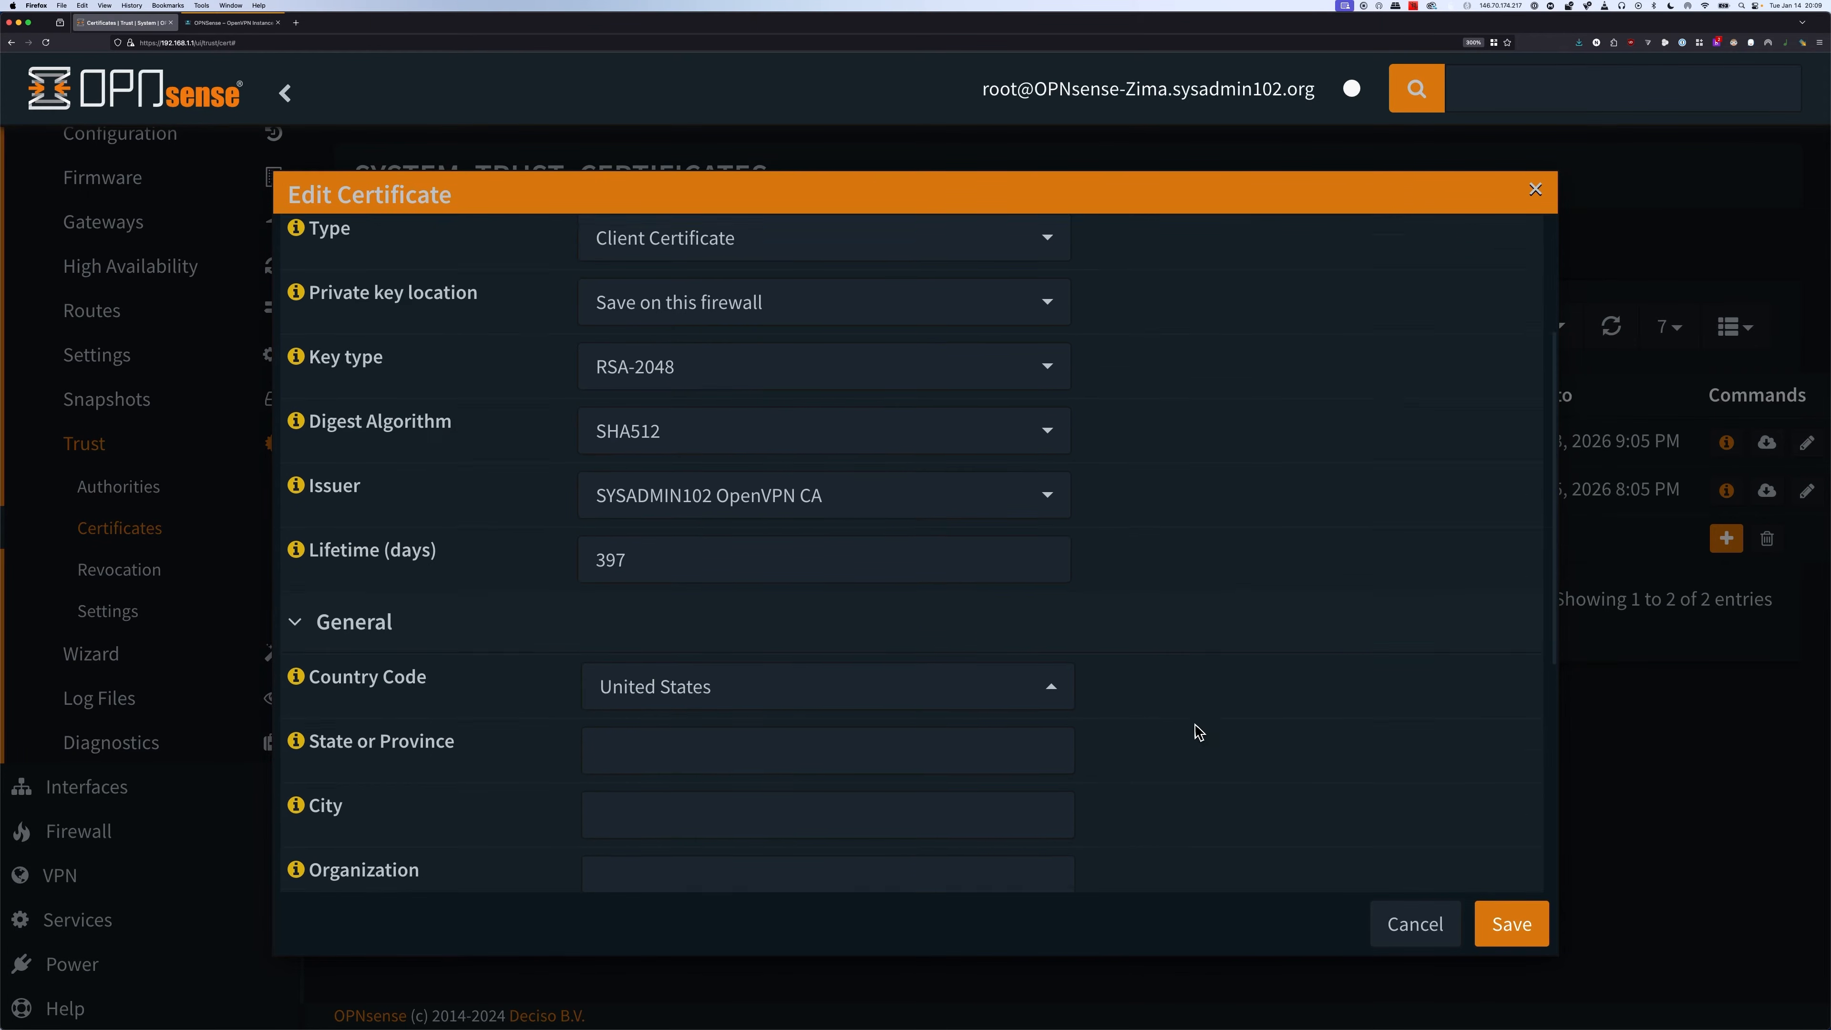
pyautogui.scroll(-2, 1193, 733)
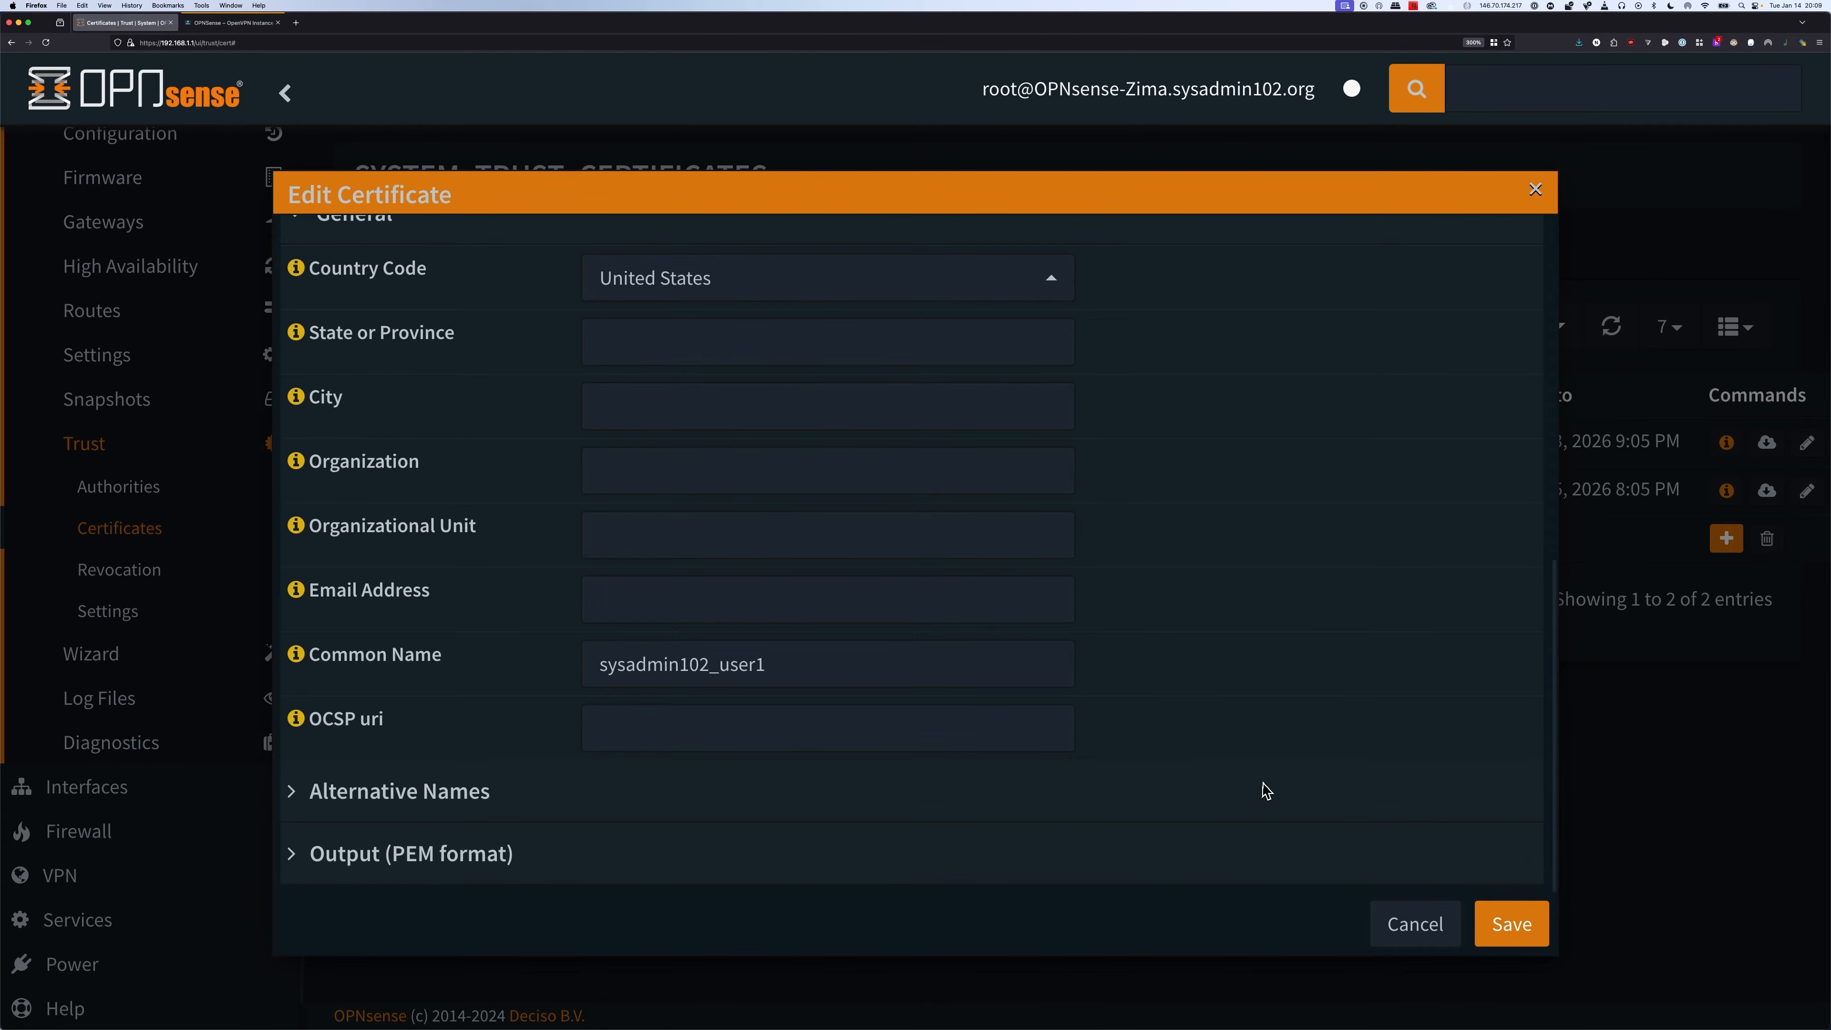
pyautogui.click(1523, 930)
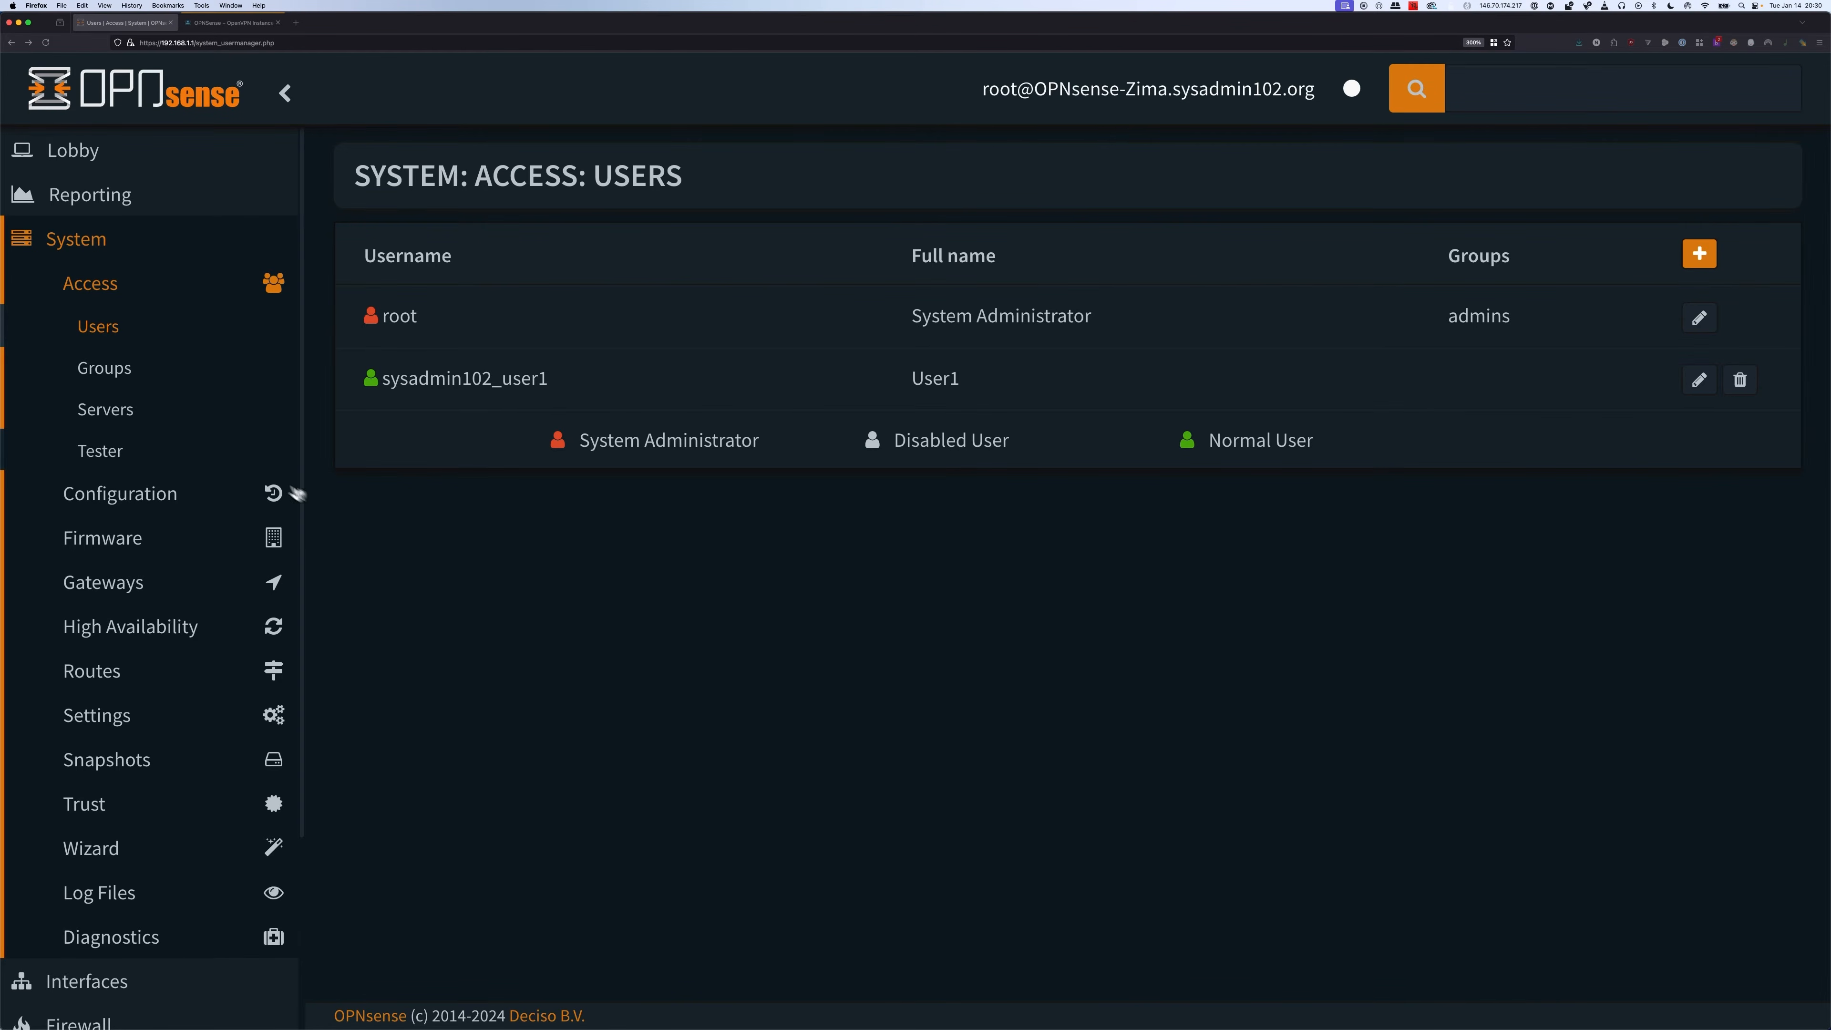
# - Open the OpenVPN static keys list under VPN: OpenVPN: Instances
pyautogui.scroll(-3, 180, 649)
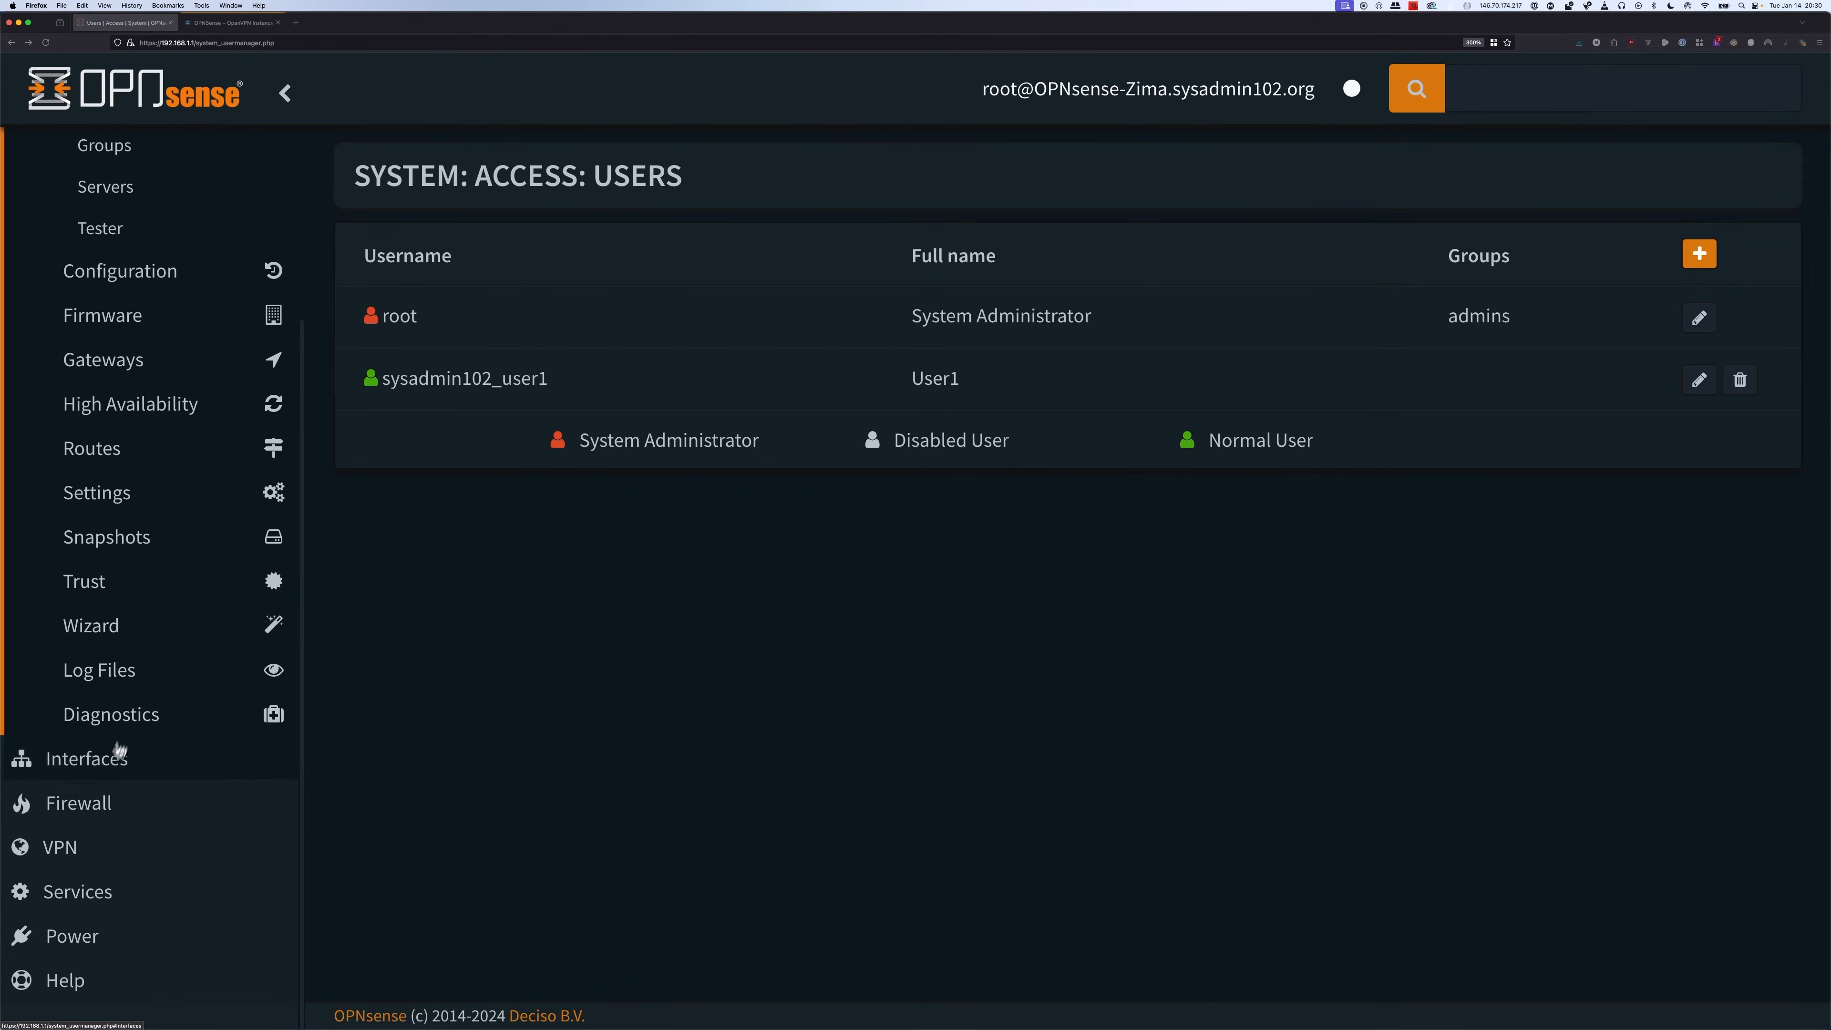
pyautogui.click(67, 836)
pyautogui.click(130, 462)
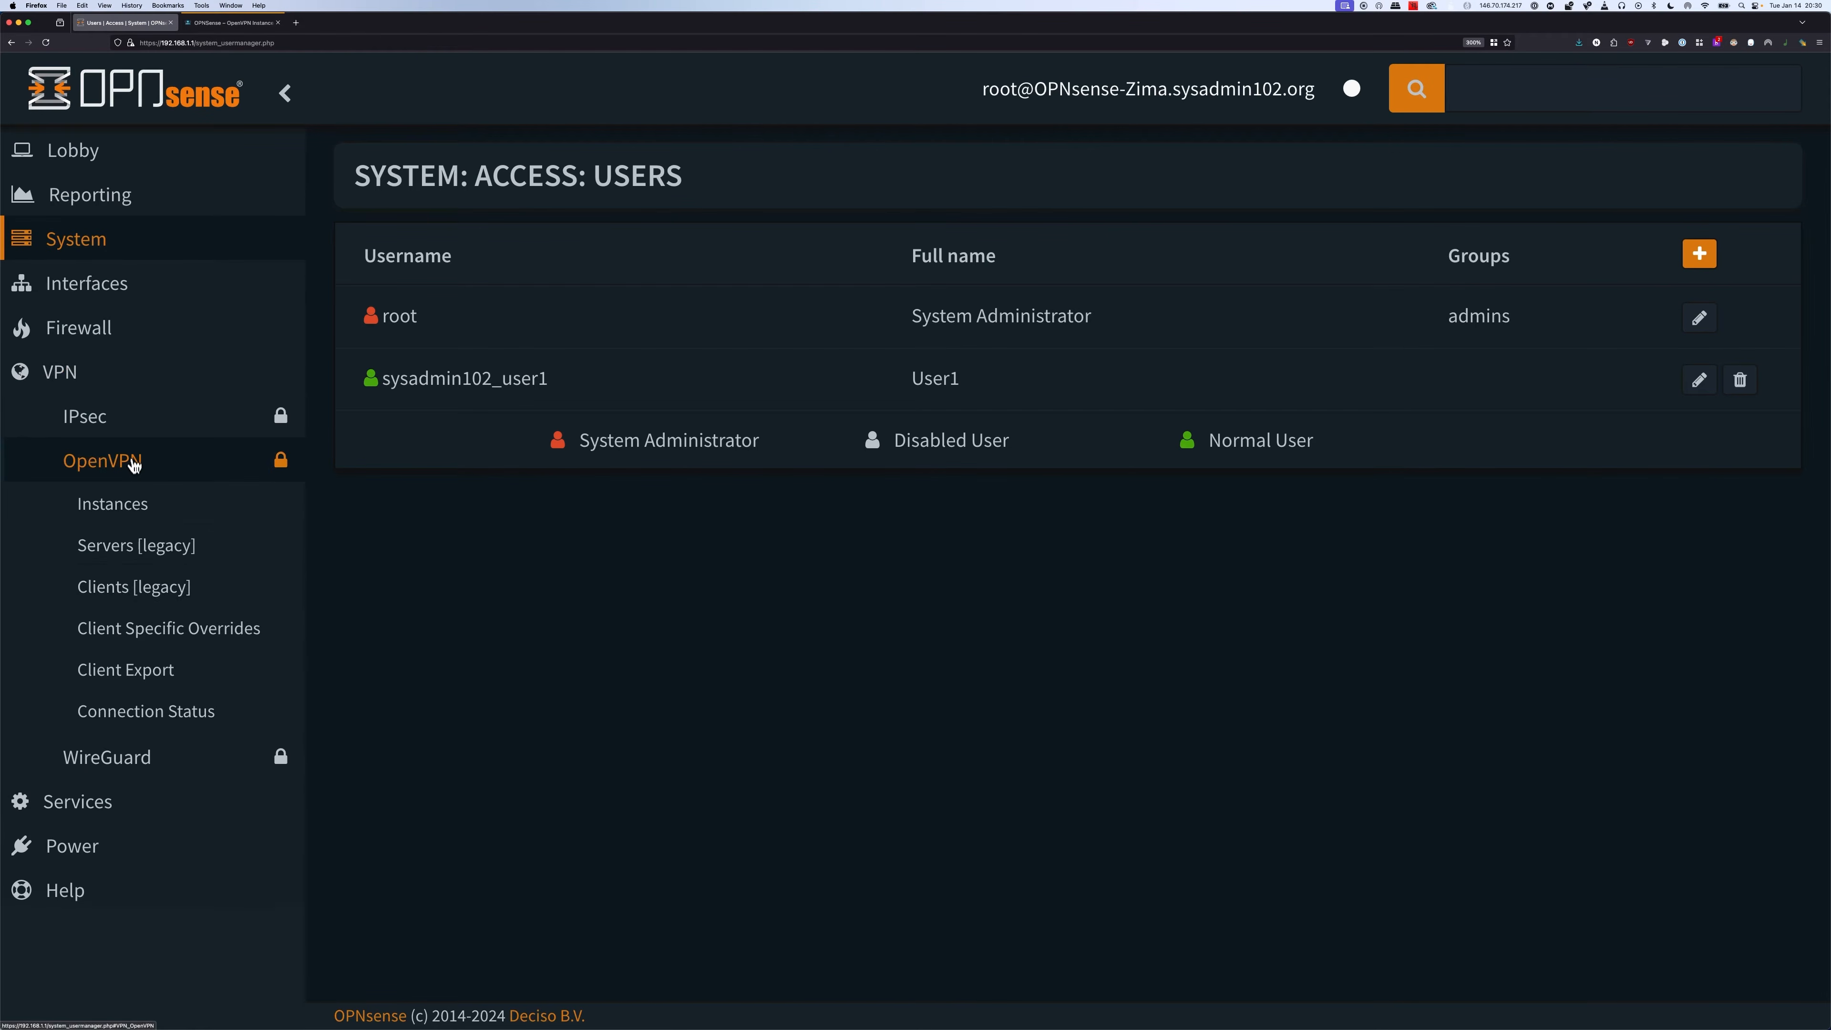
pyautogui.click(132, 518)
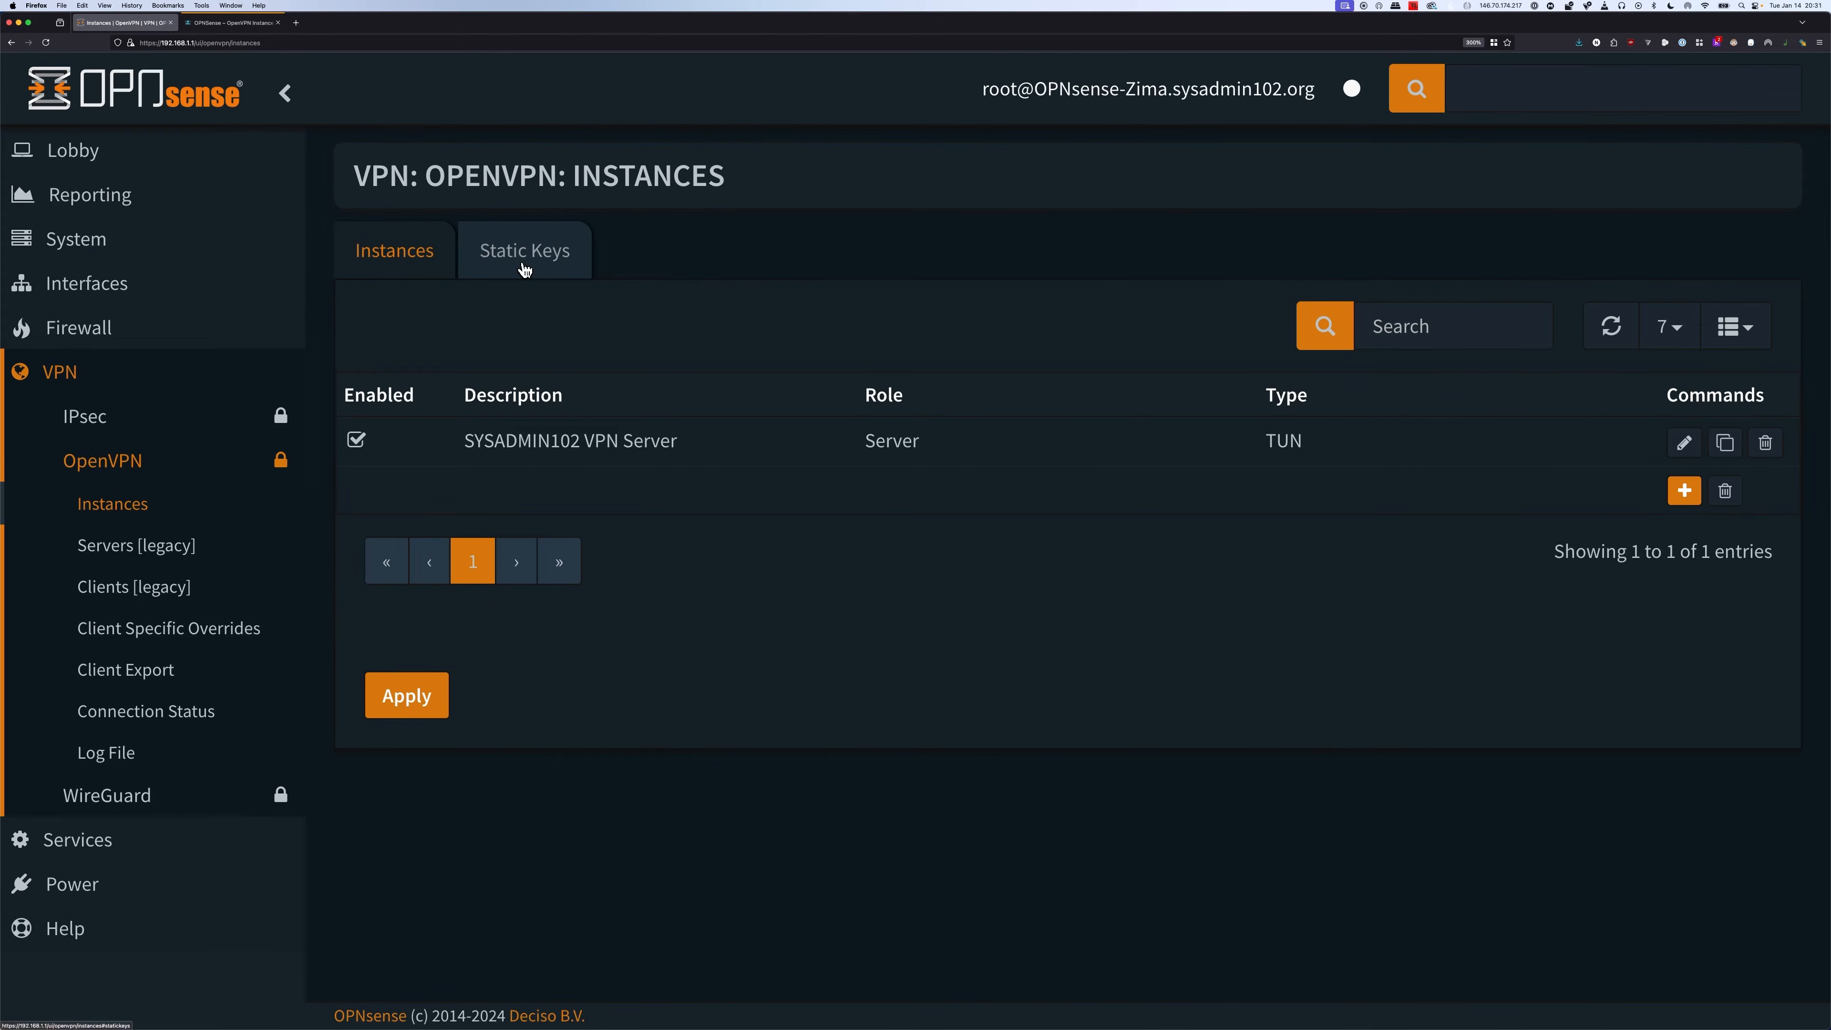
pyautogui.click(525, 261)
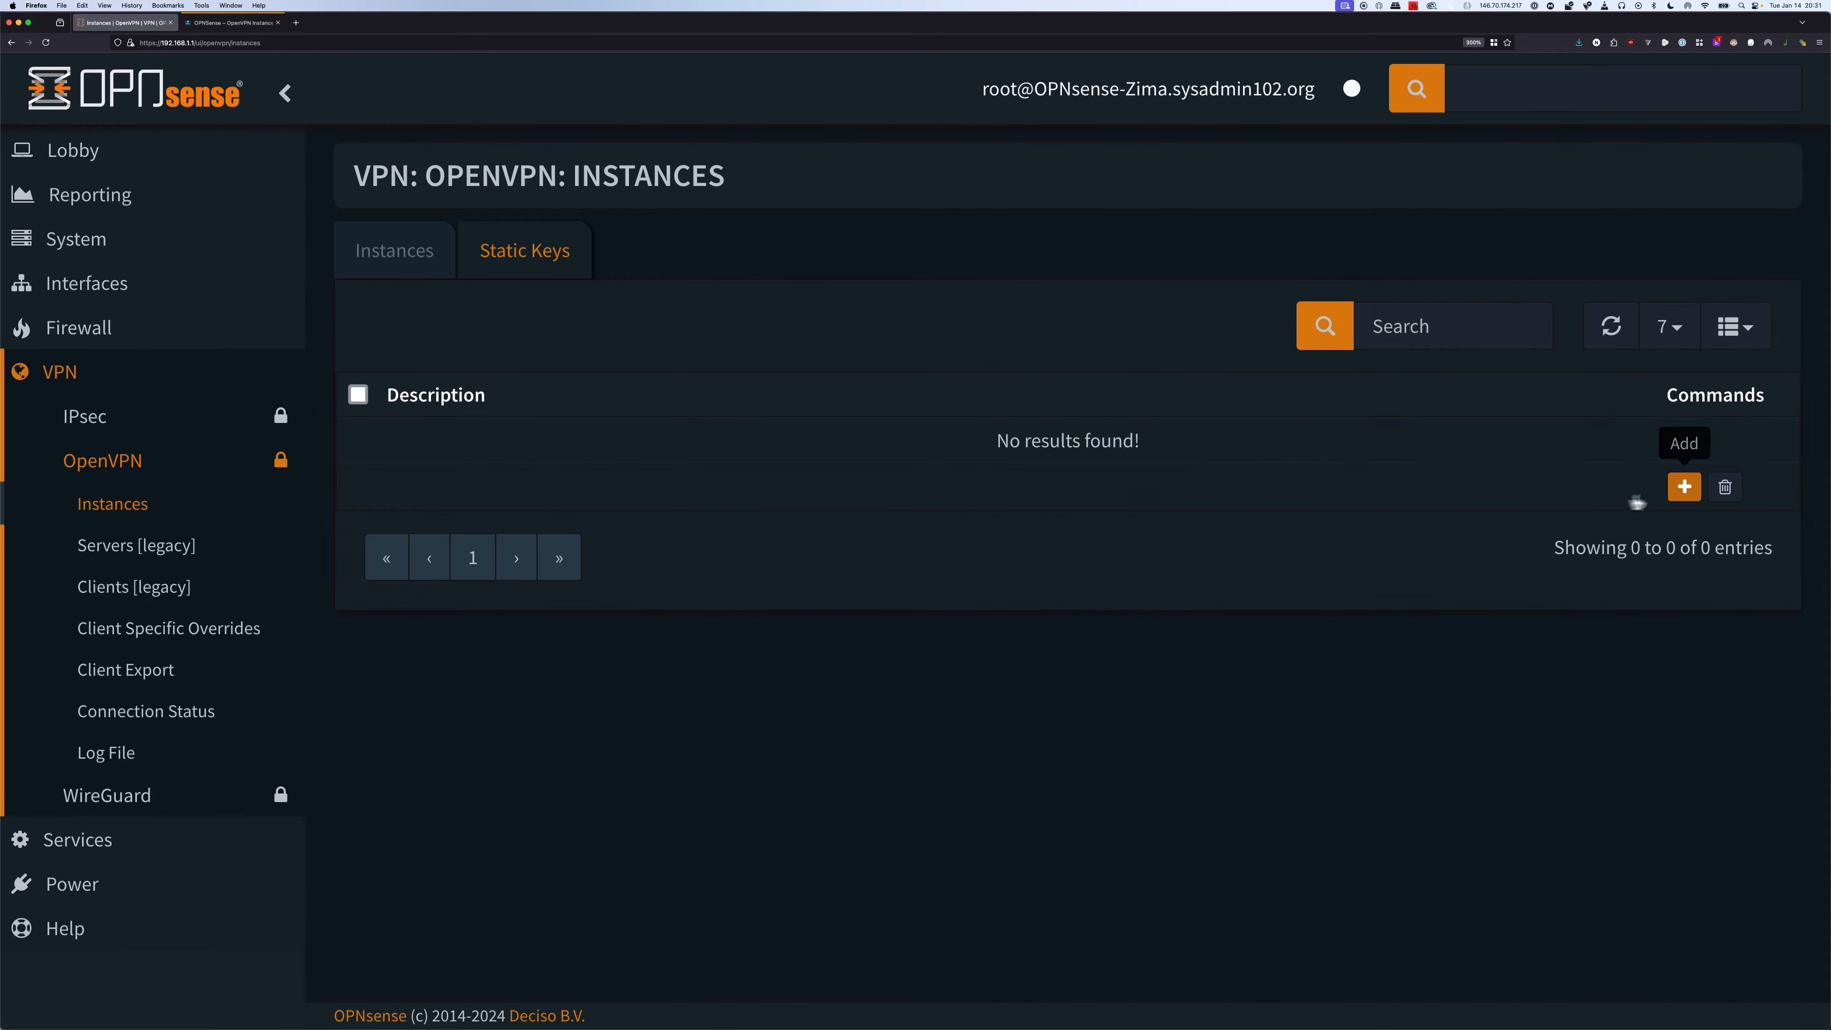
# - Add a static key with the description "SYSADMIN102_OpenVPN-Key1", generate its key content and save it
pyautogui.click(1684, 487)
pyautogui.click(851, 299)
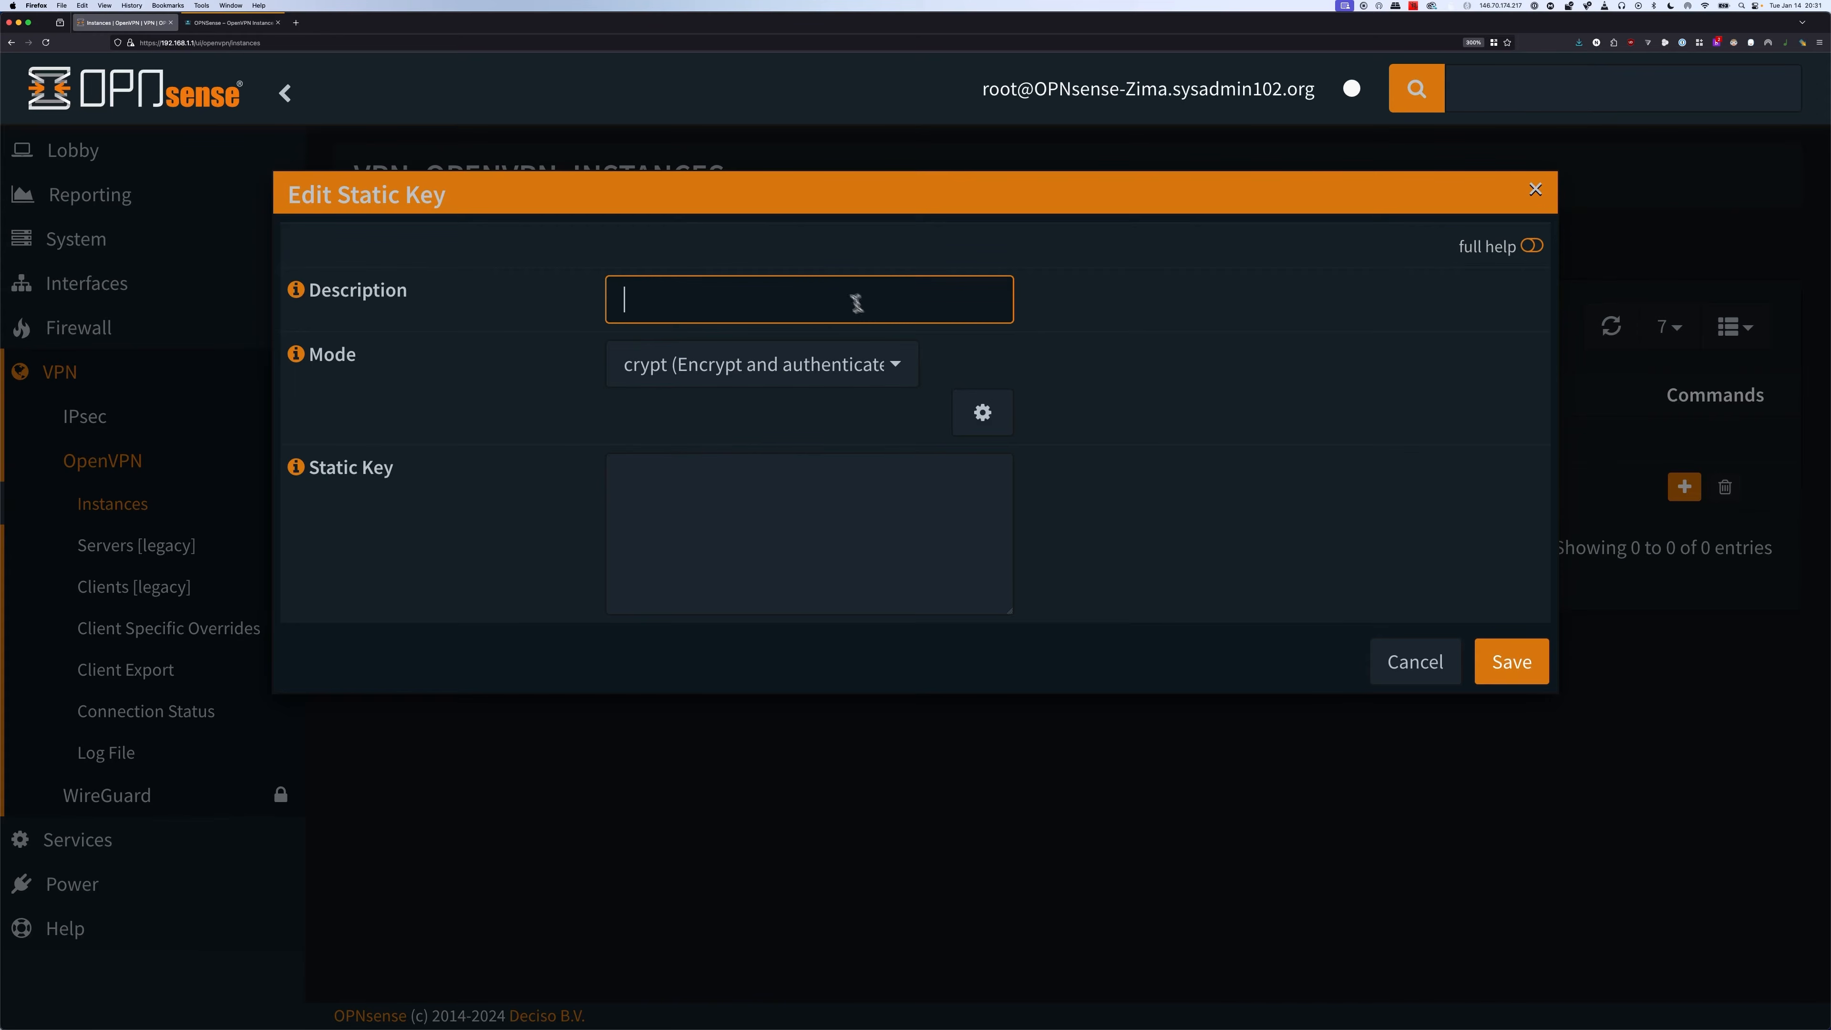
pyautogui.write('YSADMIN102_Open')
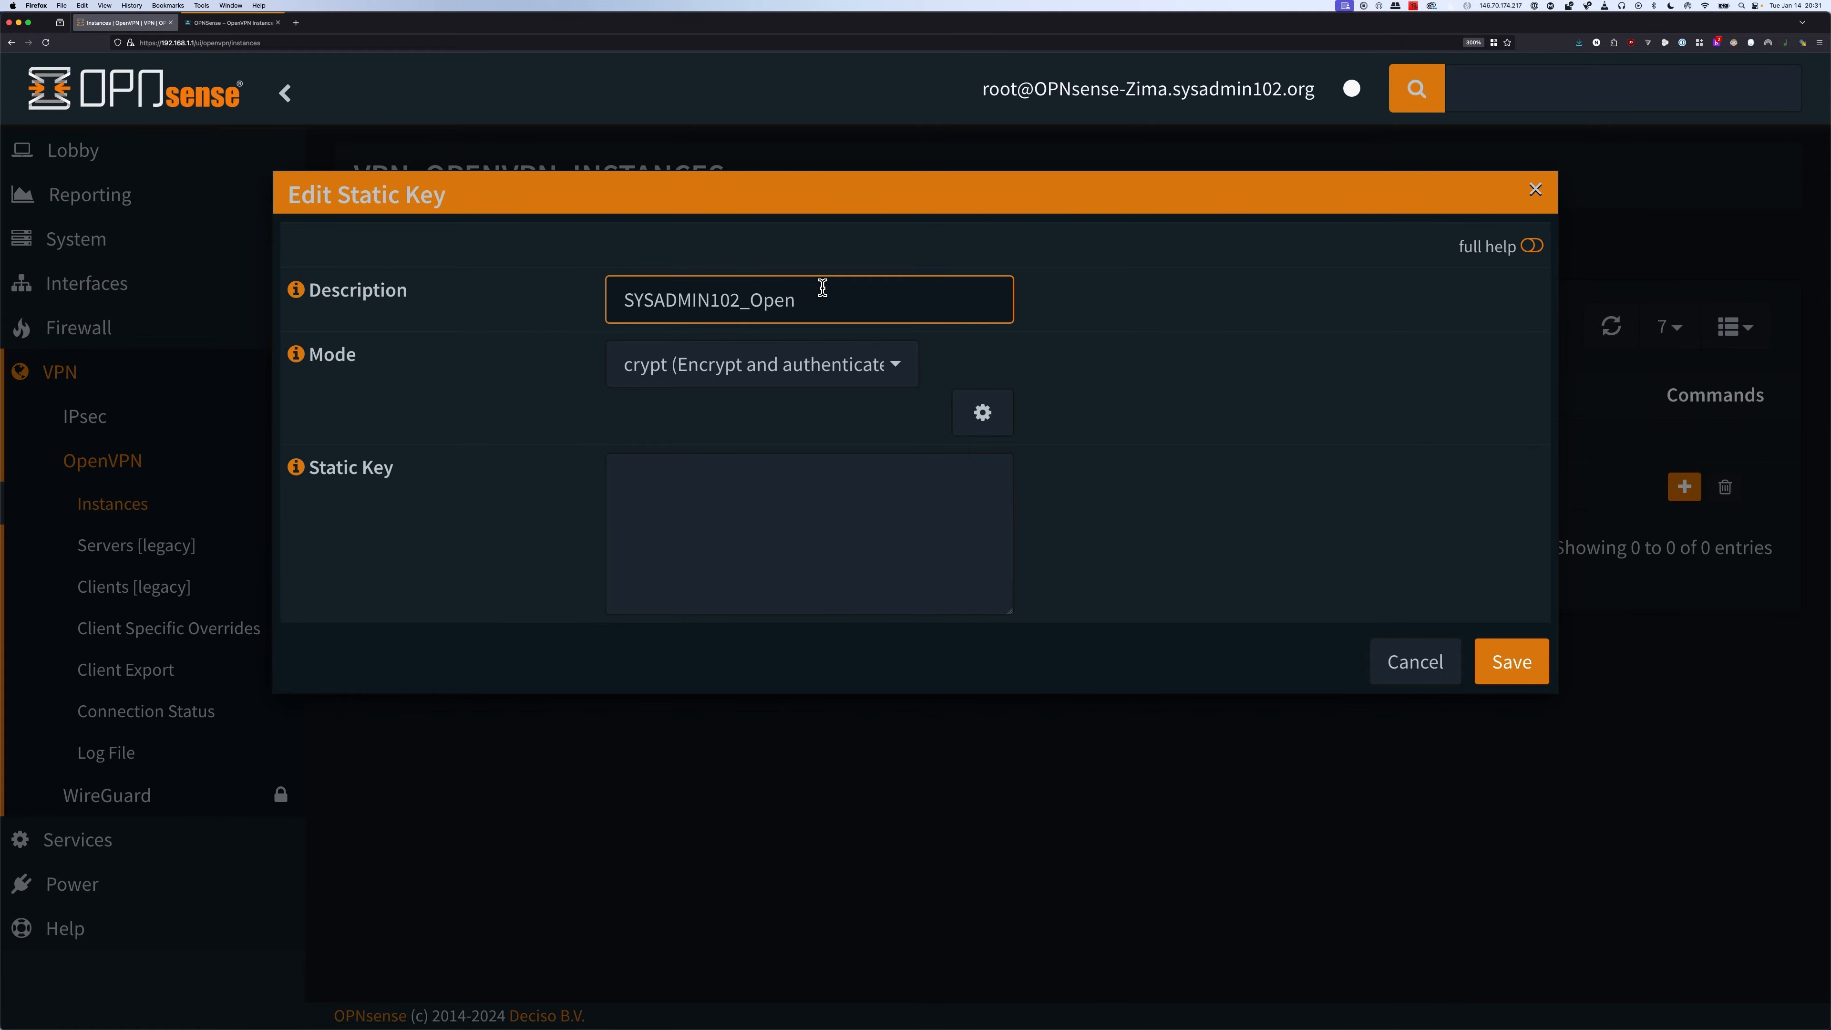
pyautogui.write('VPN-Key1')
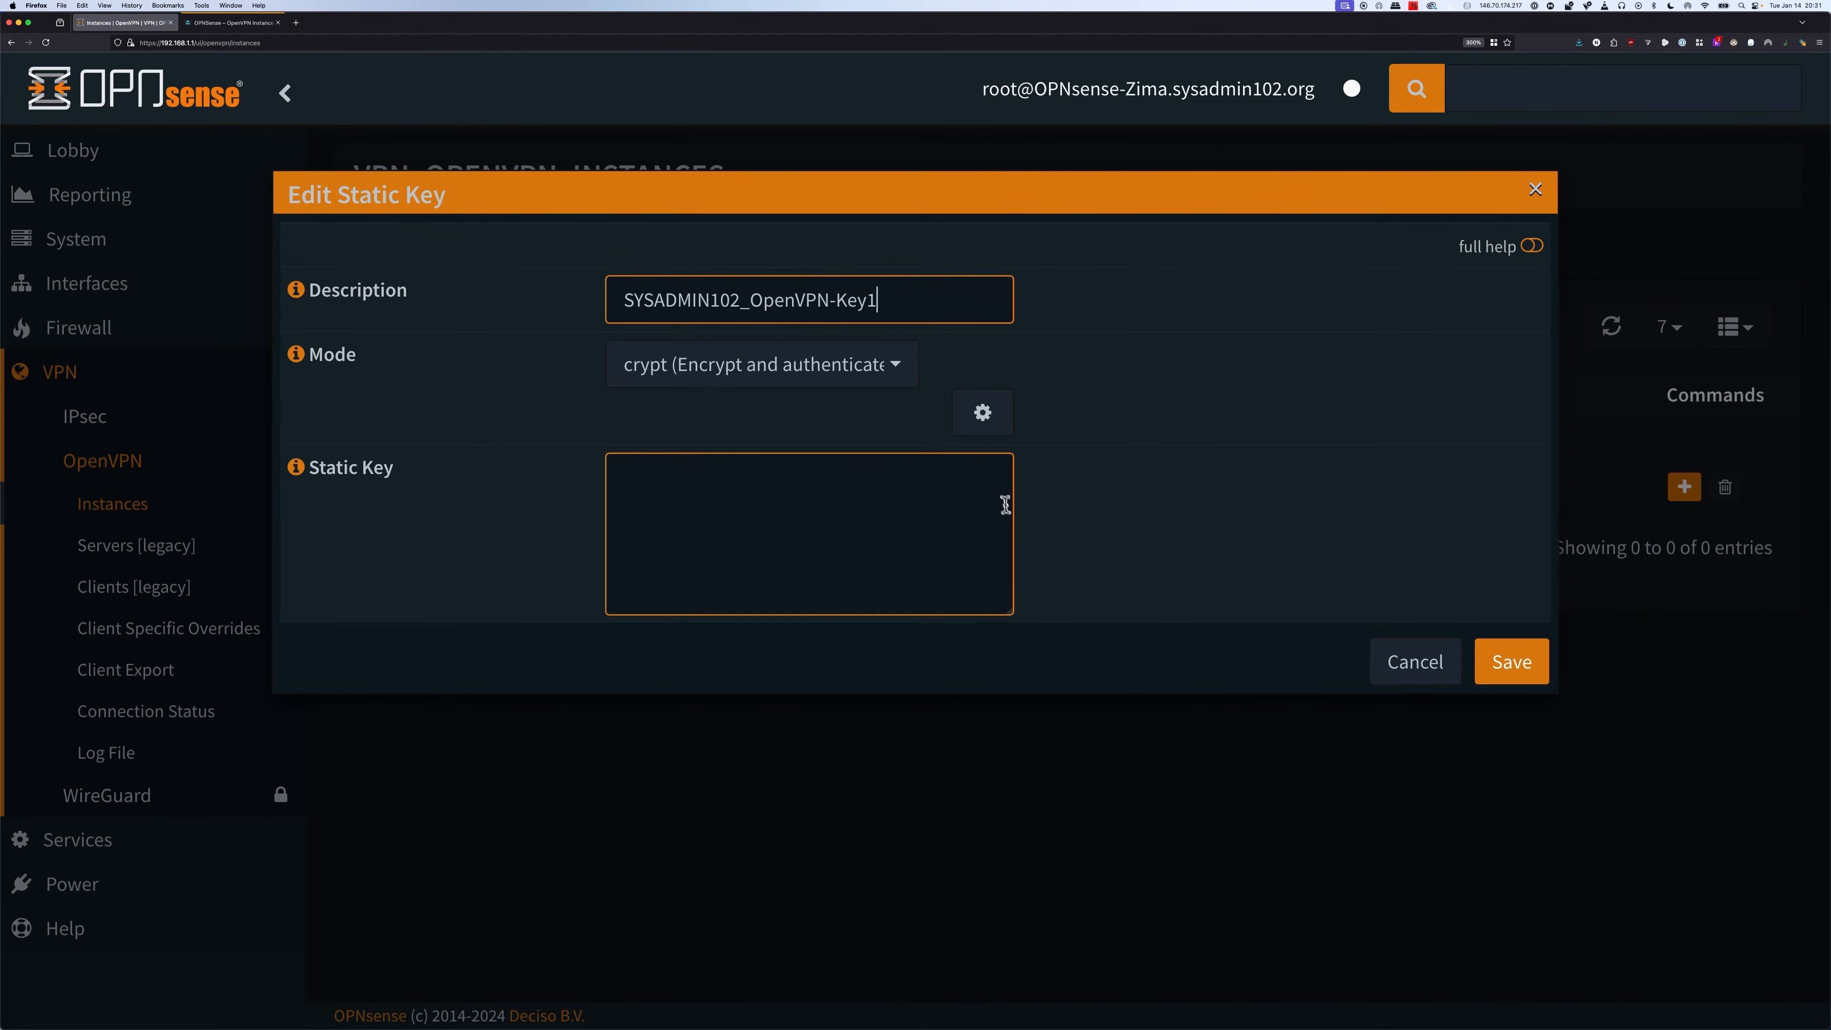
pyautogui.click(993, 424)
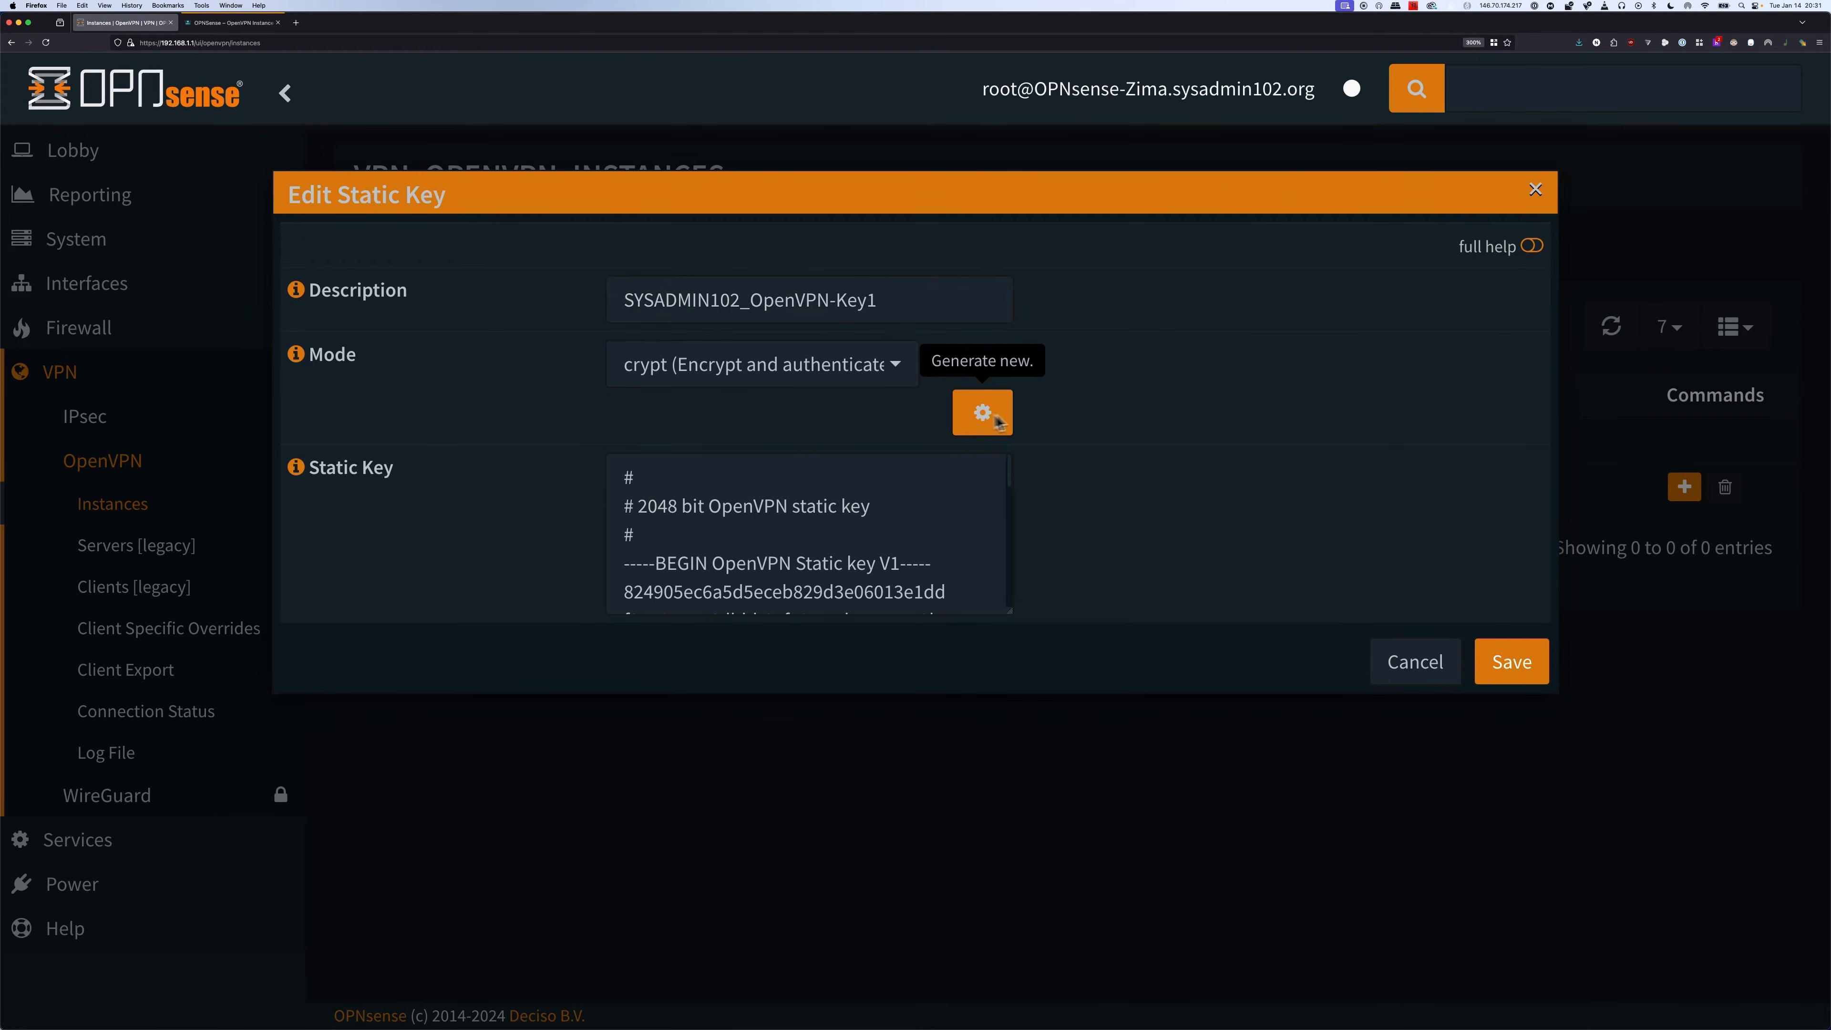
pyautogui.click(1513, 661)
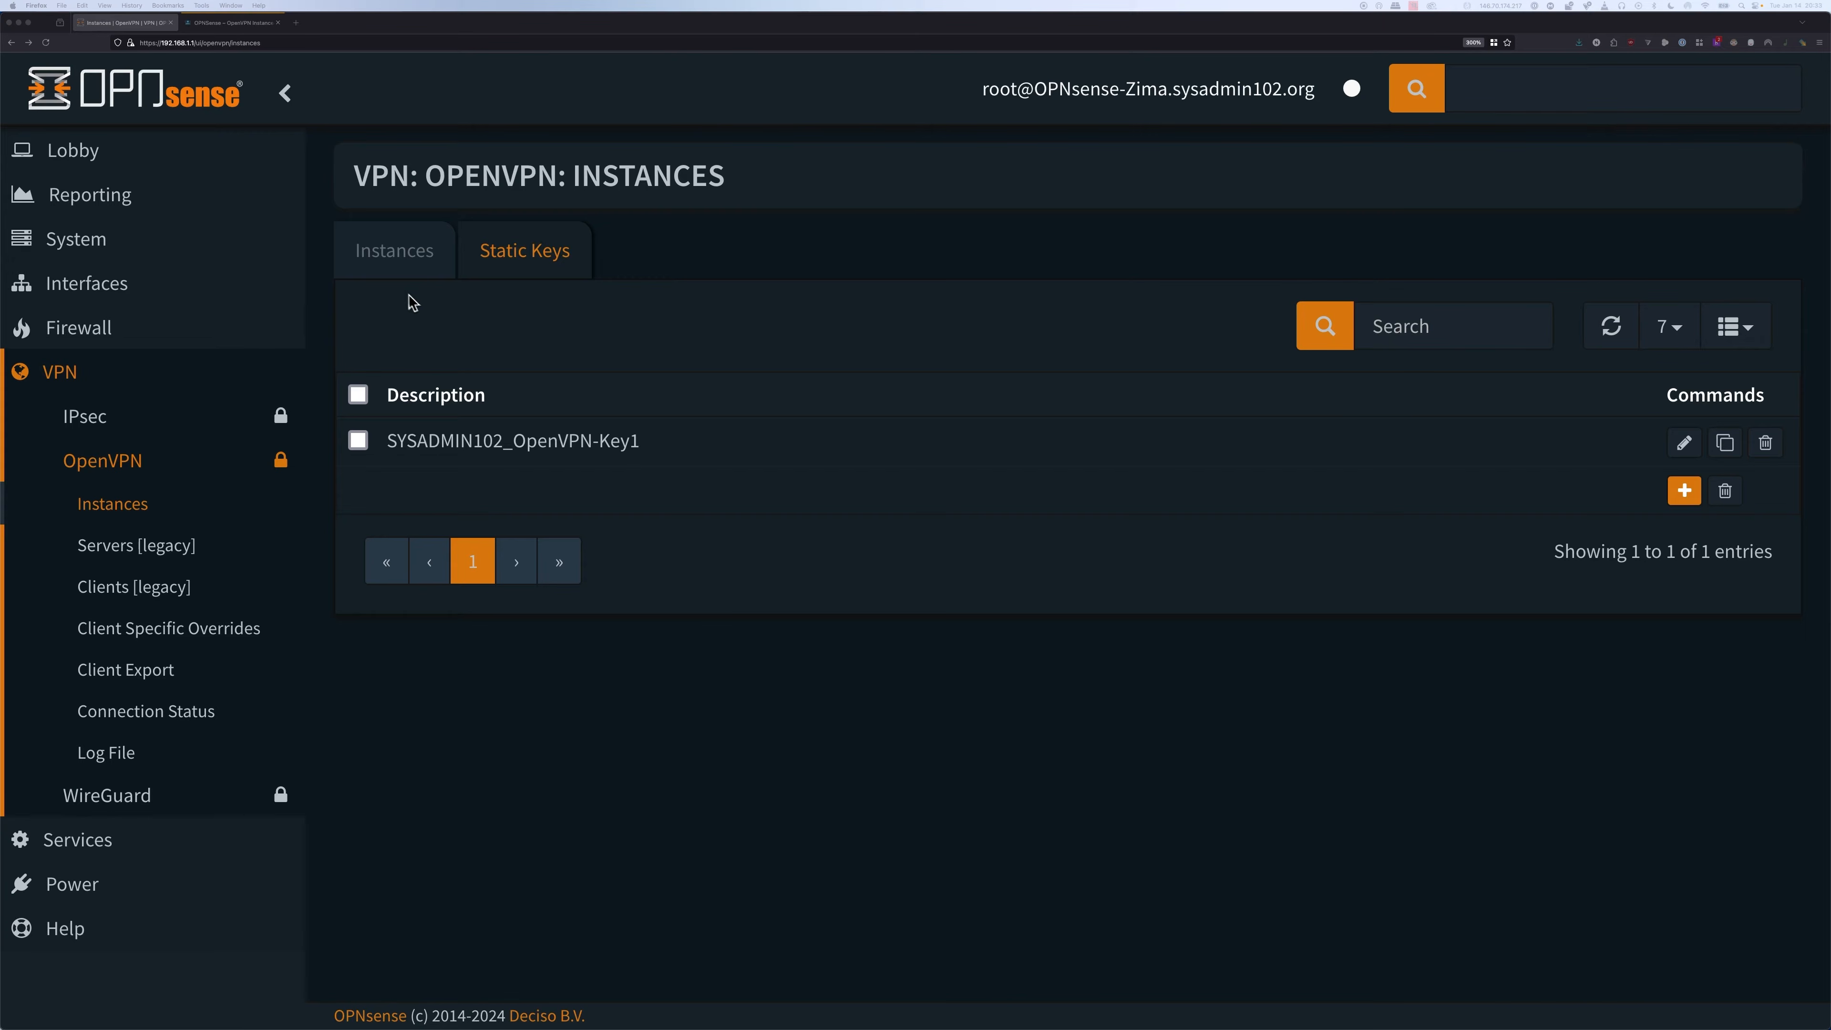
# - Add a new OpenVPN server instance with the description "SYSADMIN102 VPN Server"
pyautogui.click(380, 254)
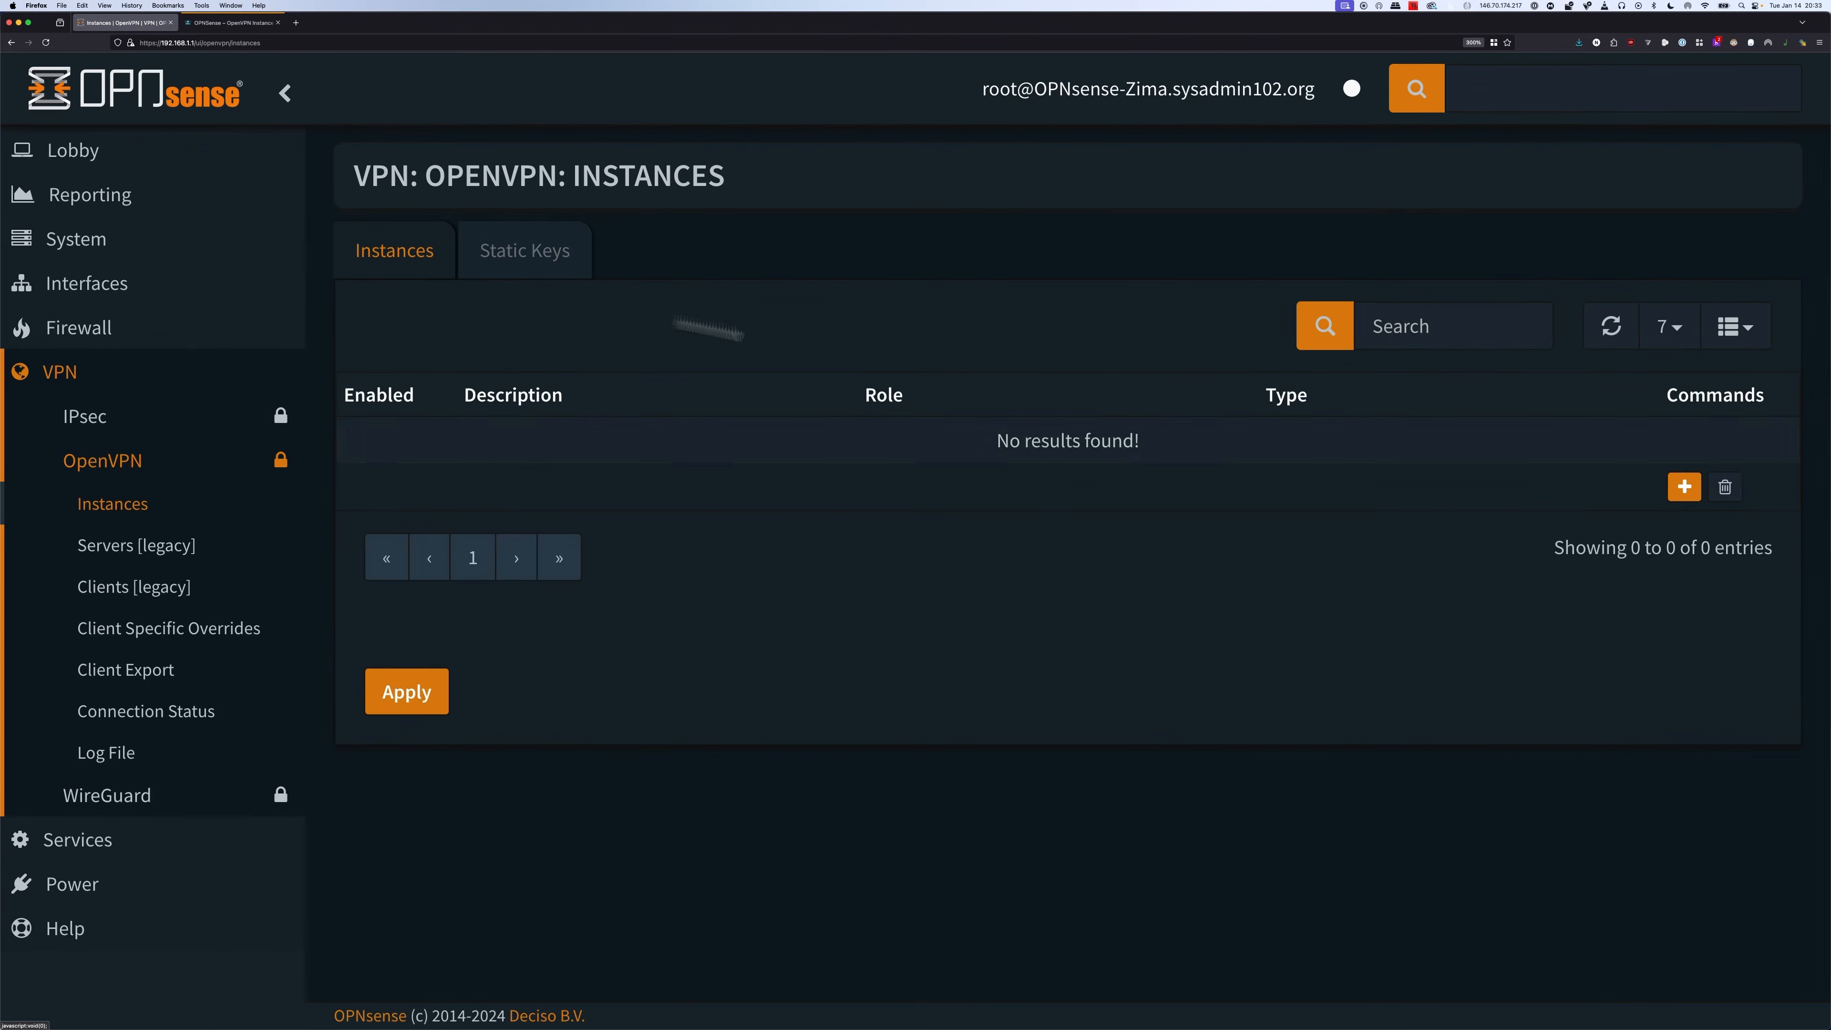
pyautogui.click(1684, 486)
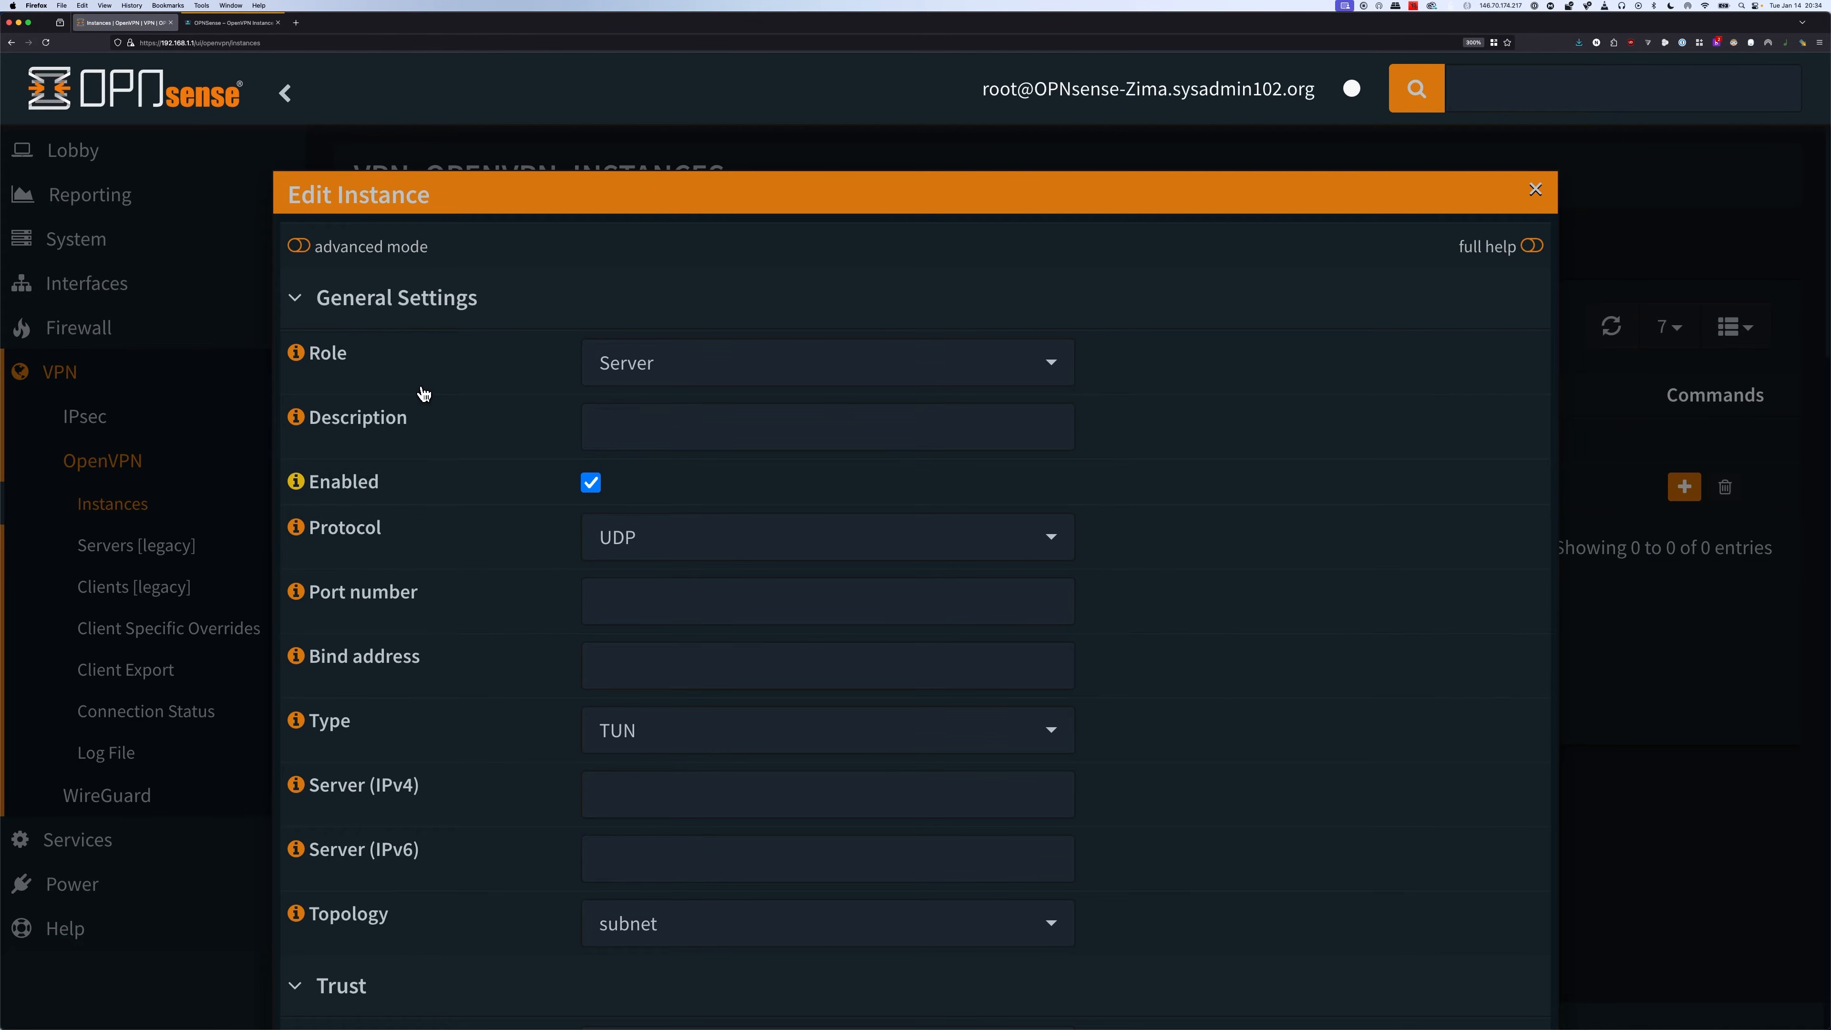
pyautogui.click(592, 429)
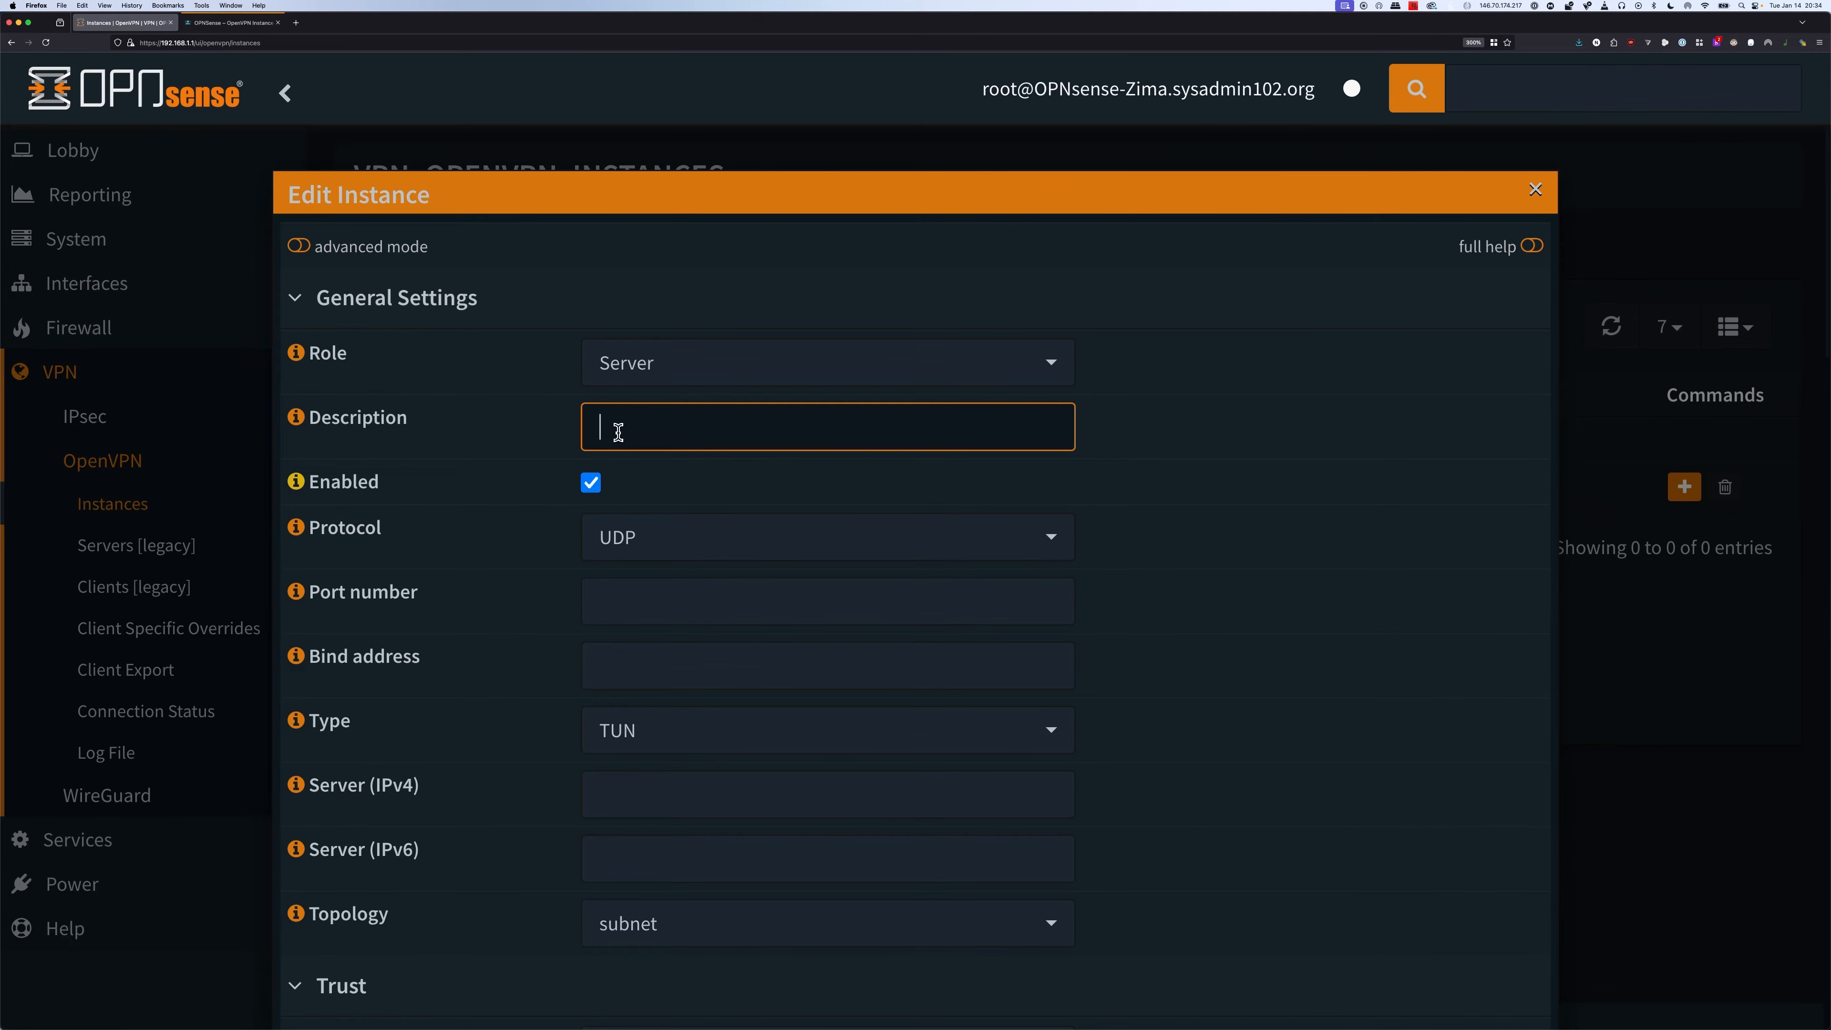
pyautogui.write('SYSADMIN102 VPN Serv')
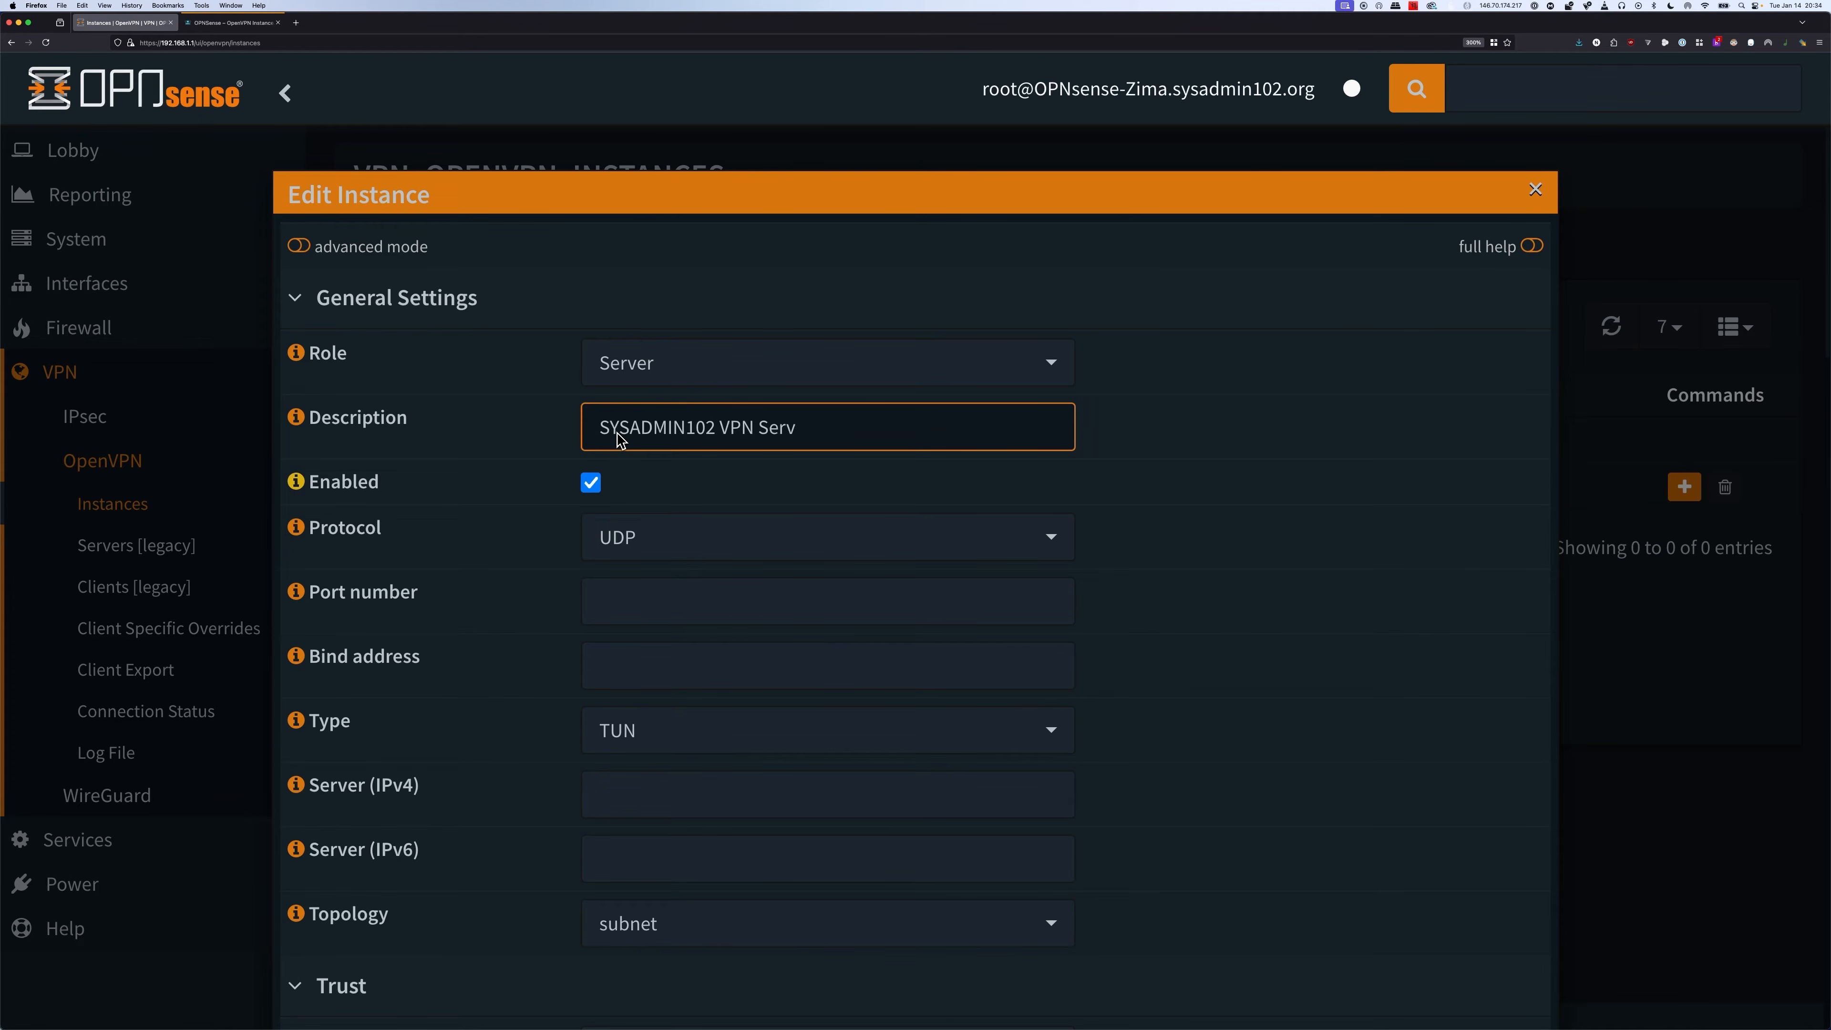
pyautogui.write('er')
# - Keep the instance's protocol at UDP and set its port number to 1196
pyautogui.click(613, 533)
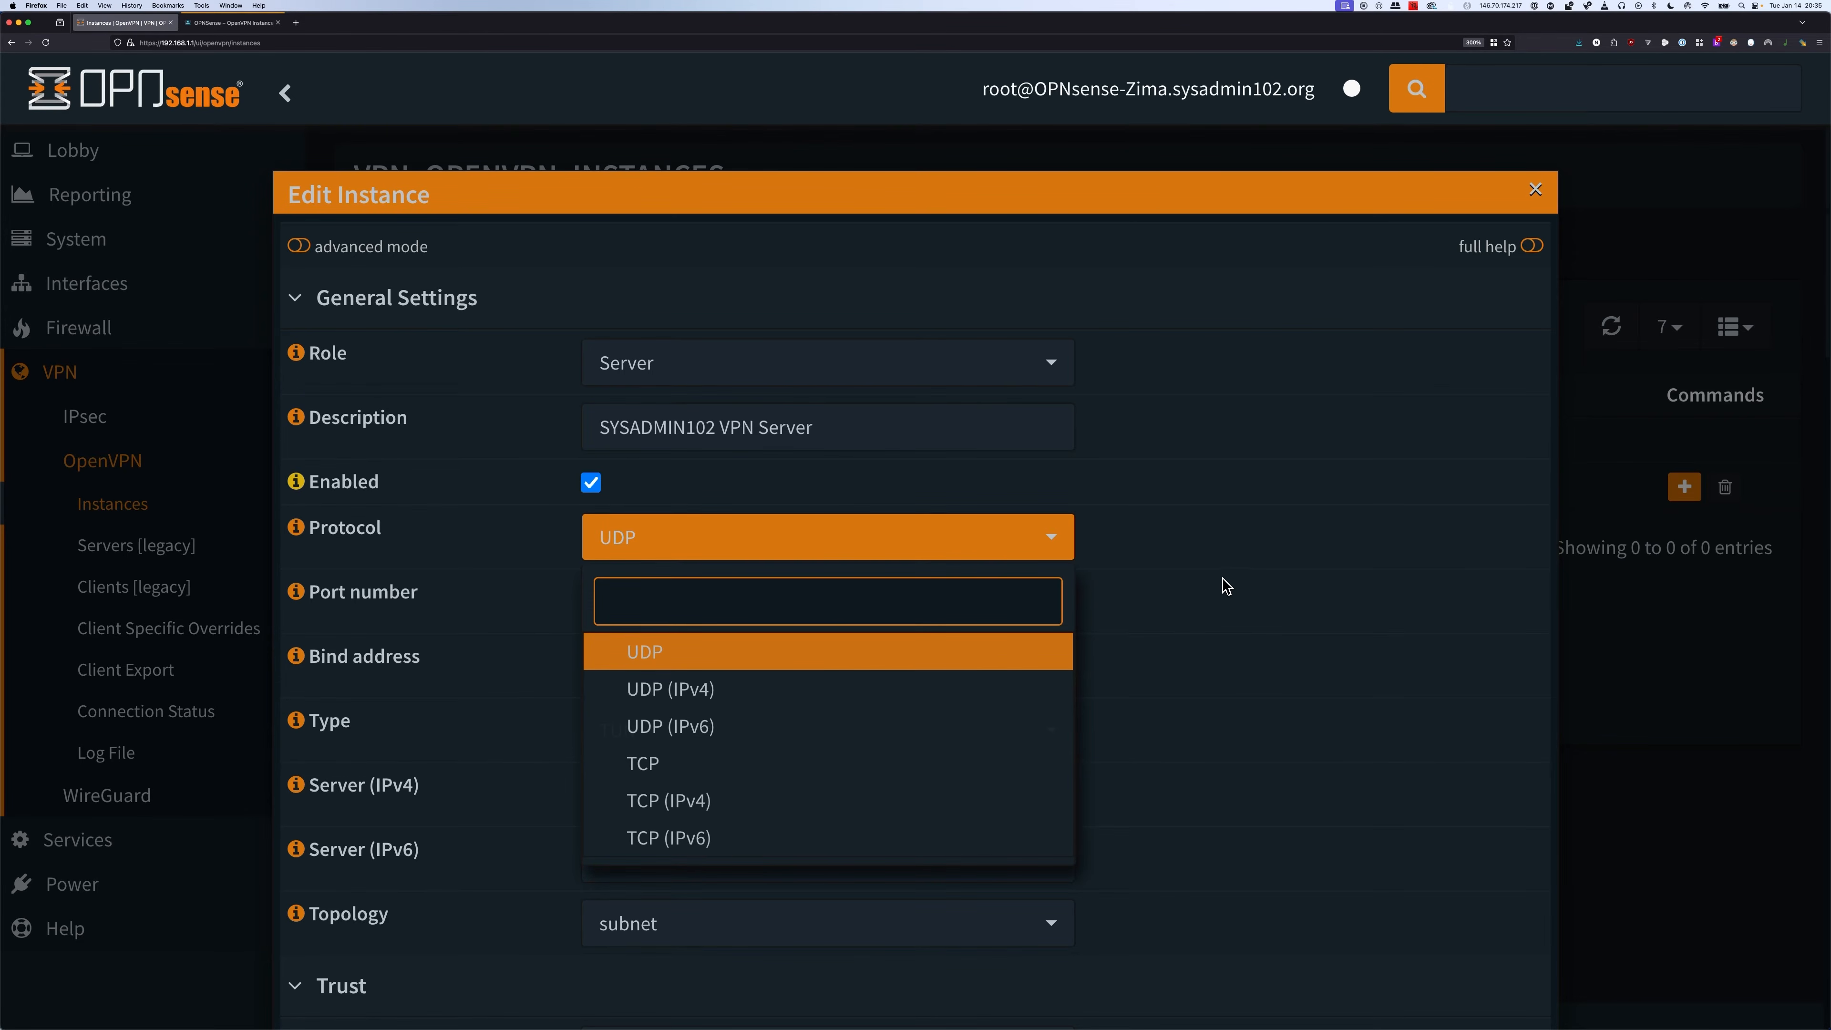
pyautogui.click(649, 658)
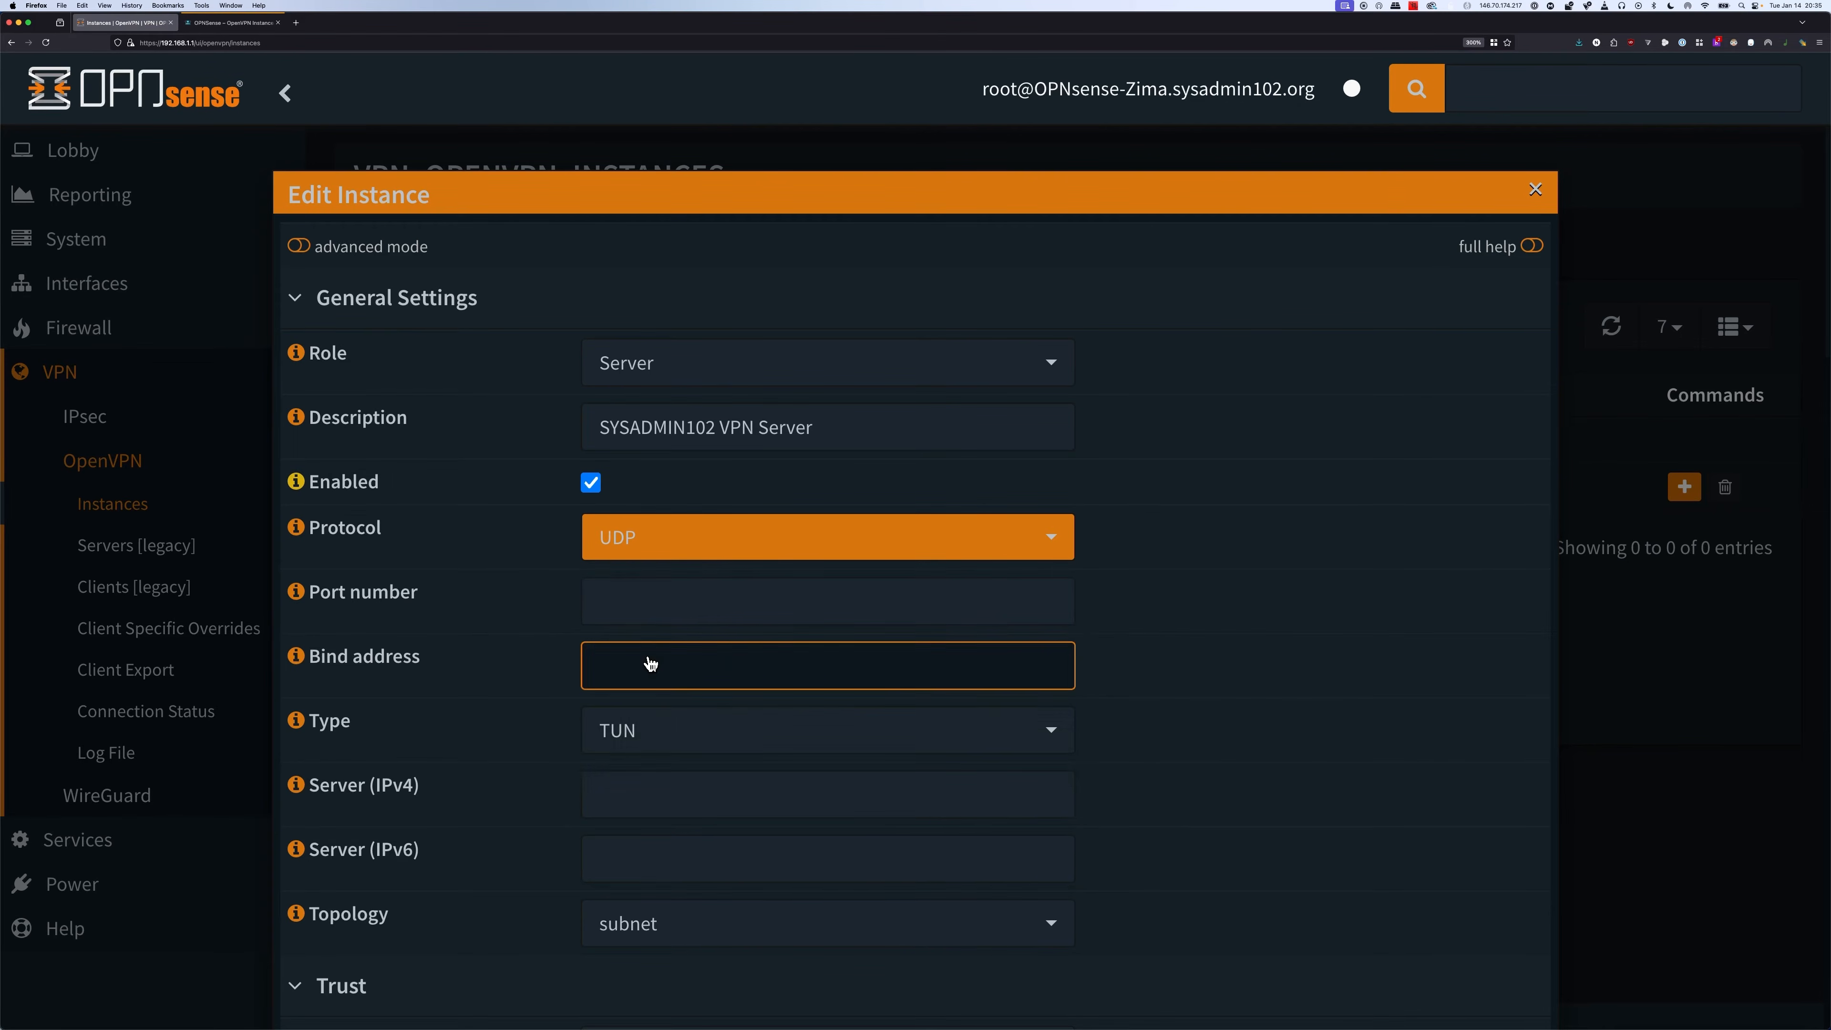
pyautogui.click(757, 613)
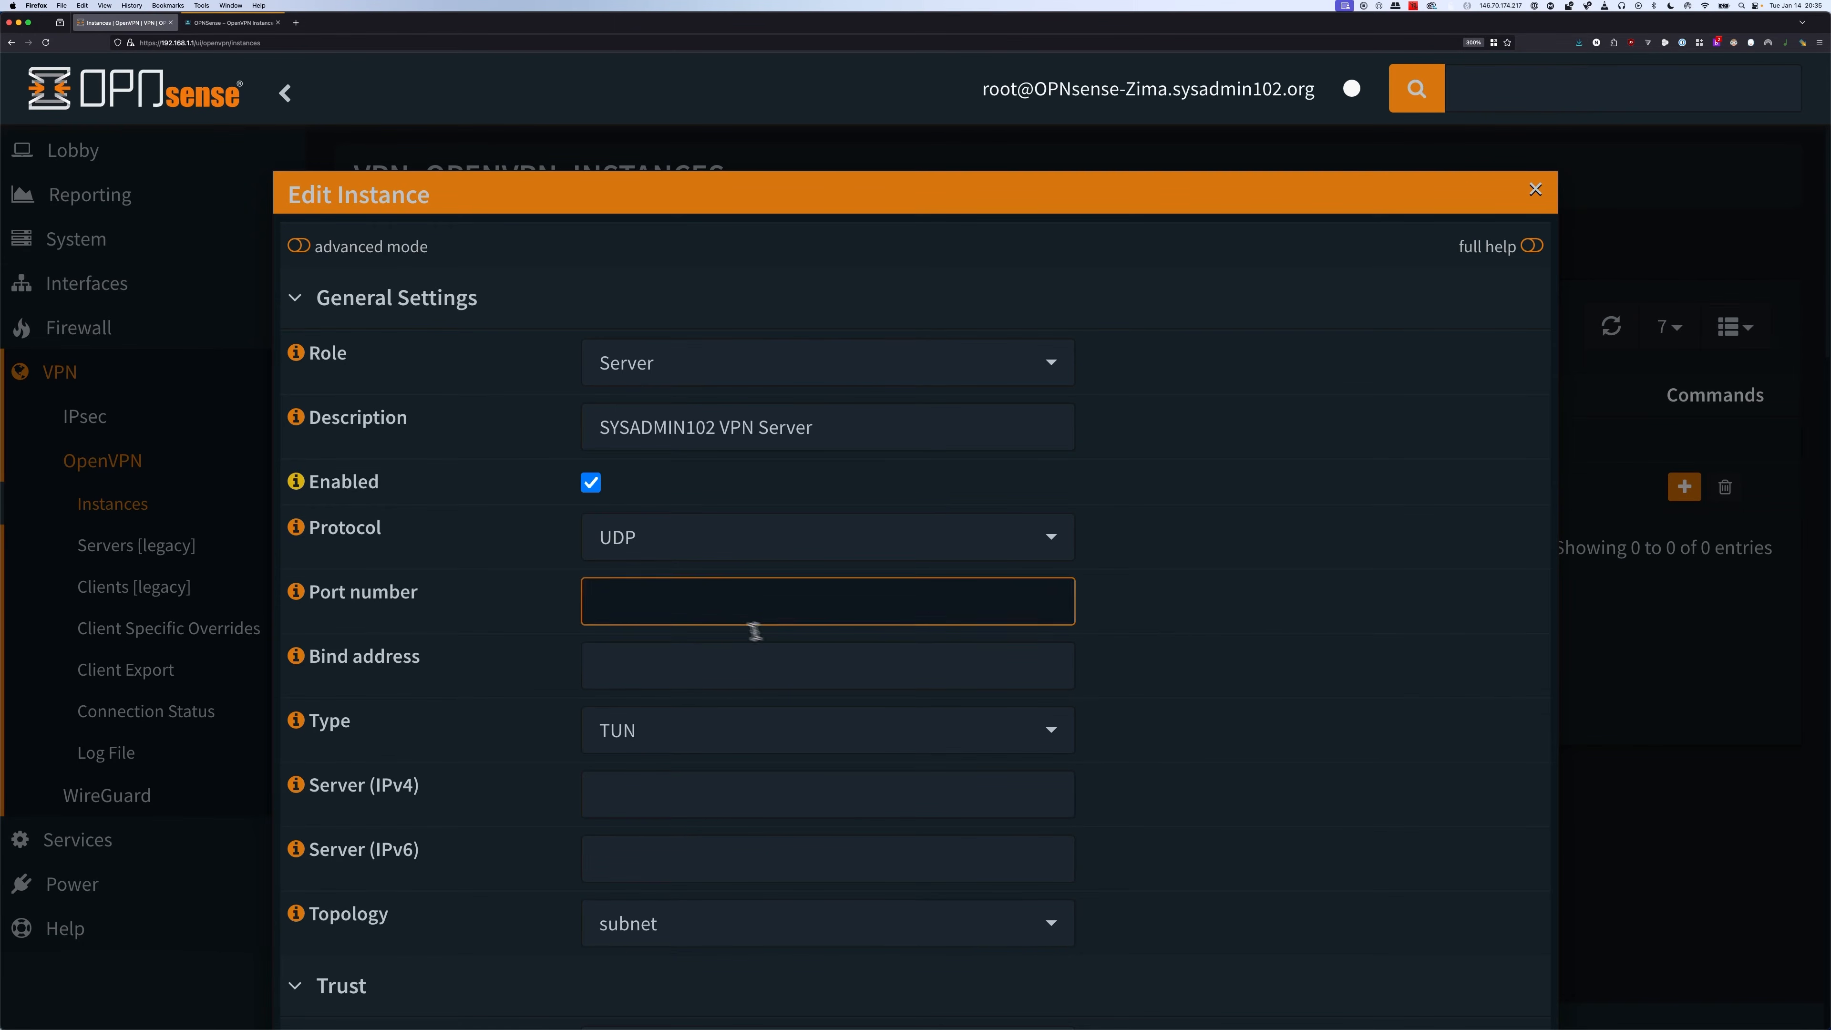
pyautogui.write('1196')
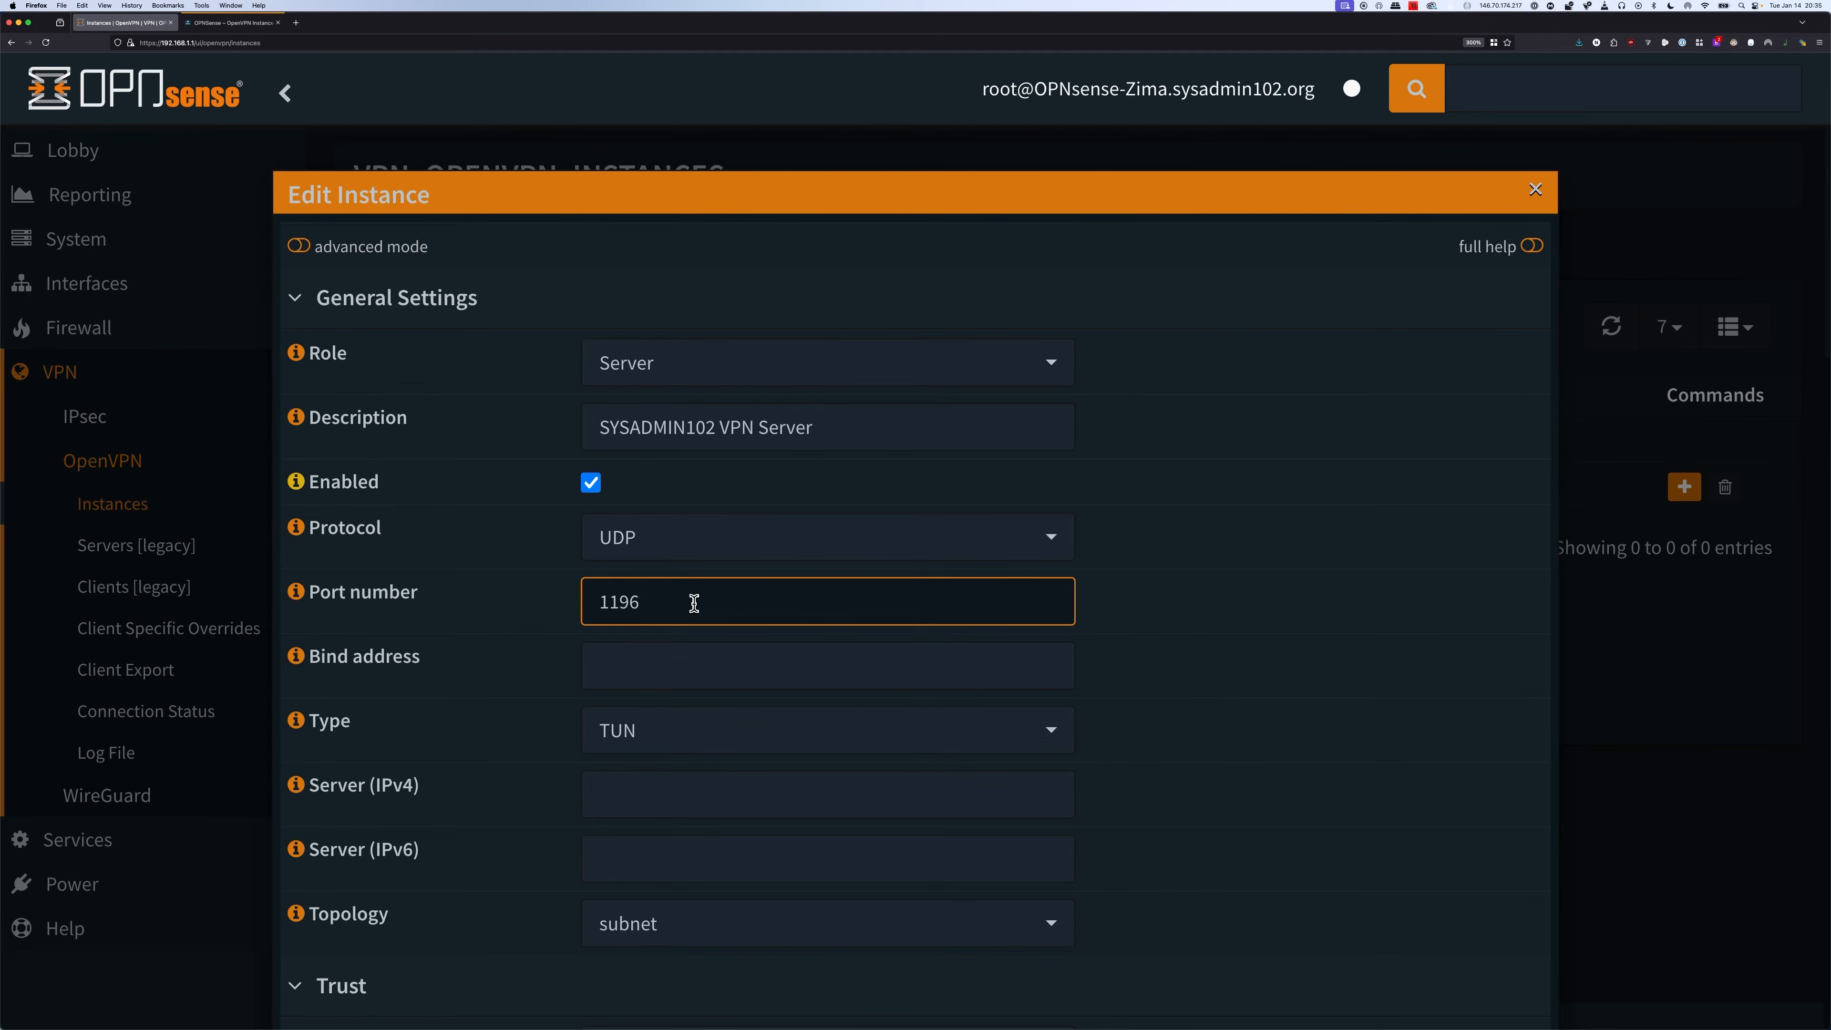
pyautogui.click(1254, 623)
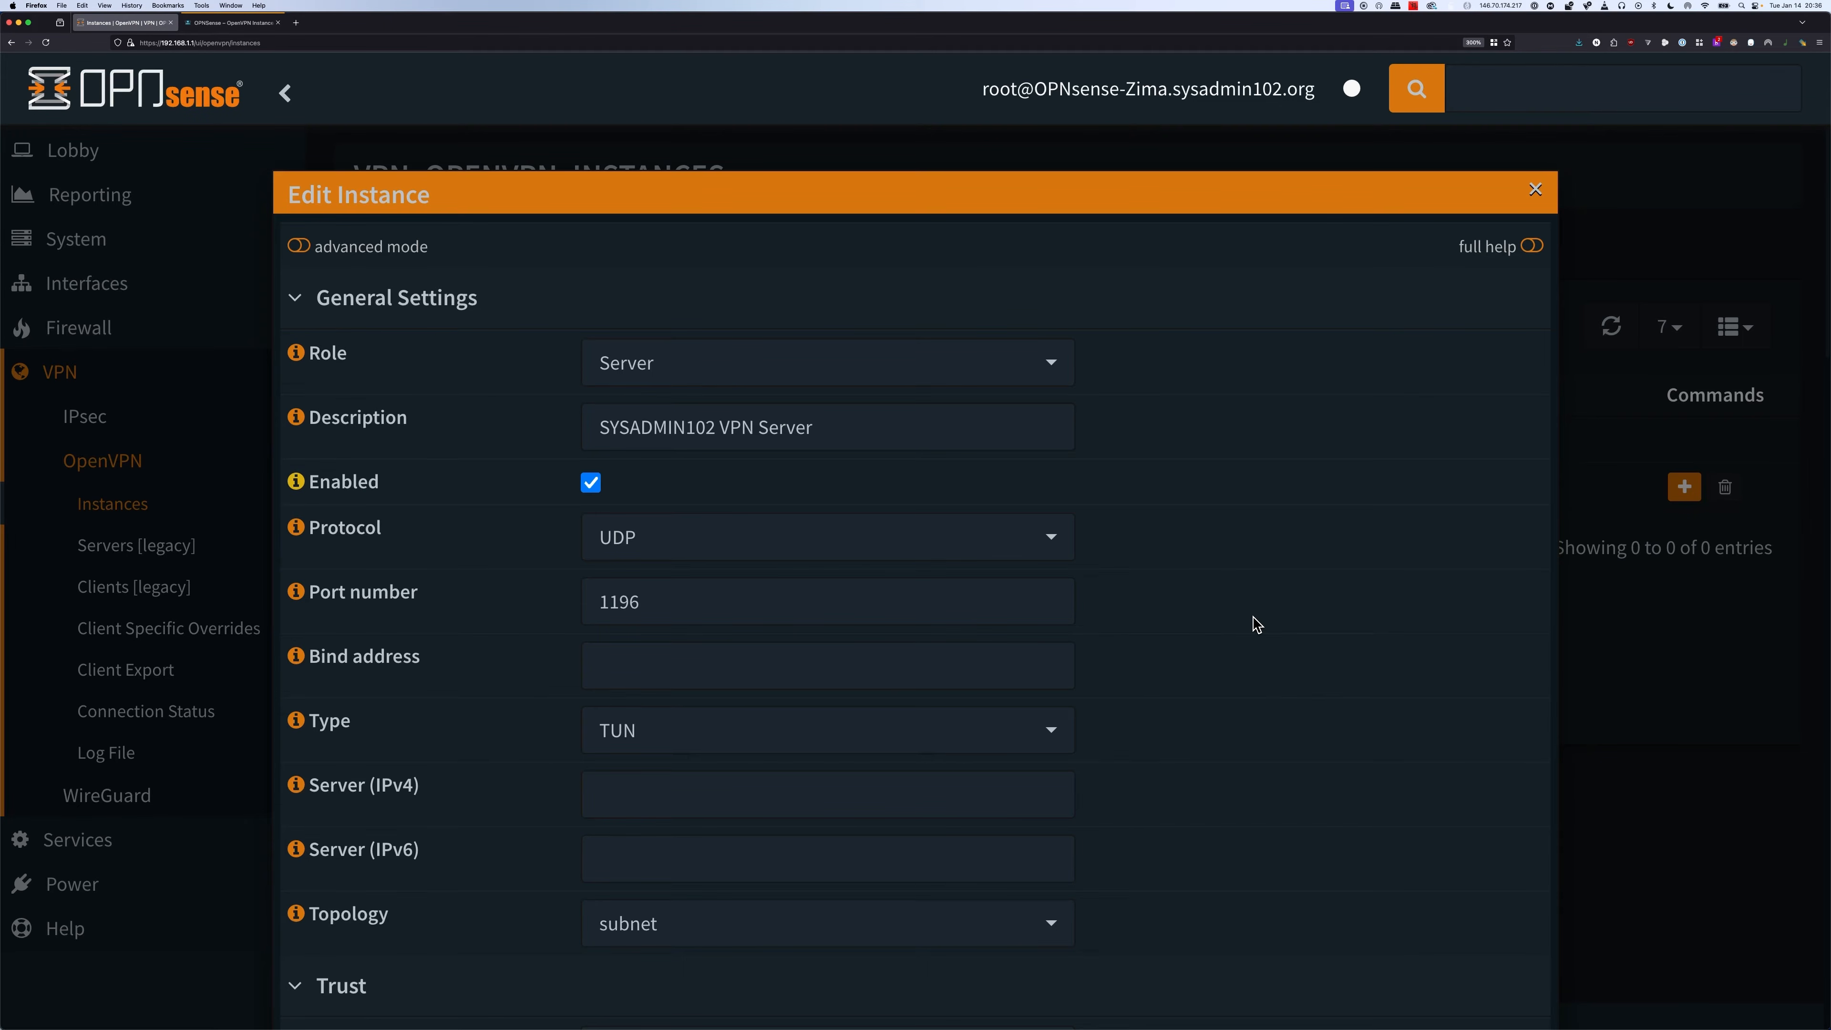
# - Set the instance's IPv4 server network to 10.2.9.0/24 and its IPv6 server network to 2001:db8:abcd:0012::0/64
pyautogui.scroll(-3, 1257, 625)
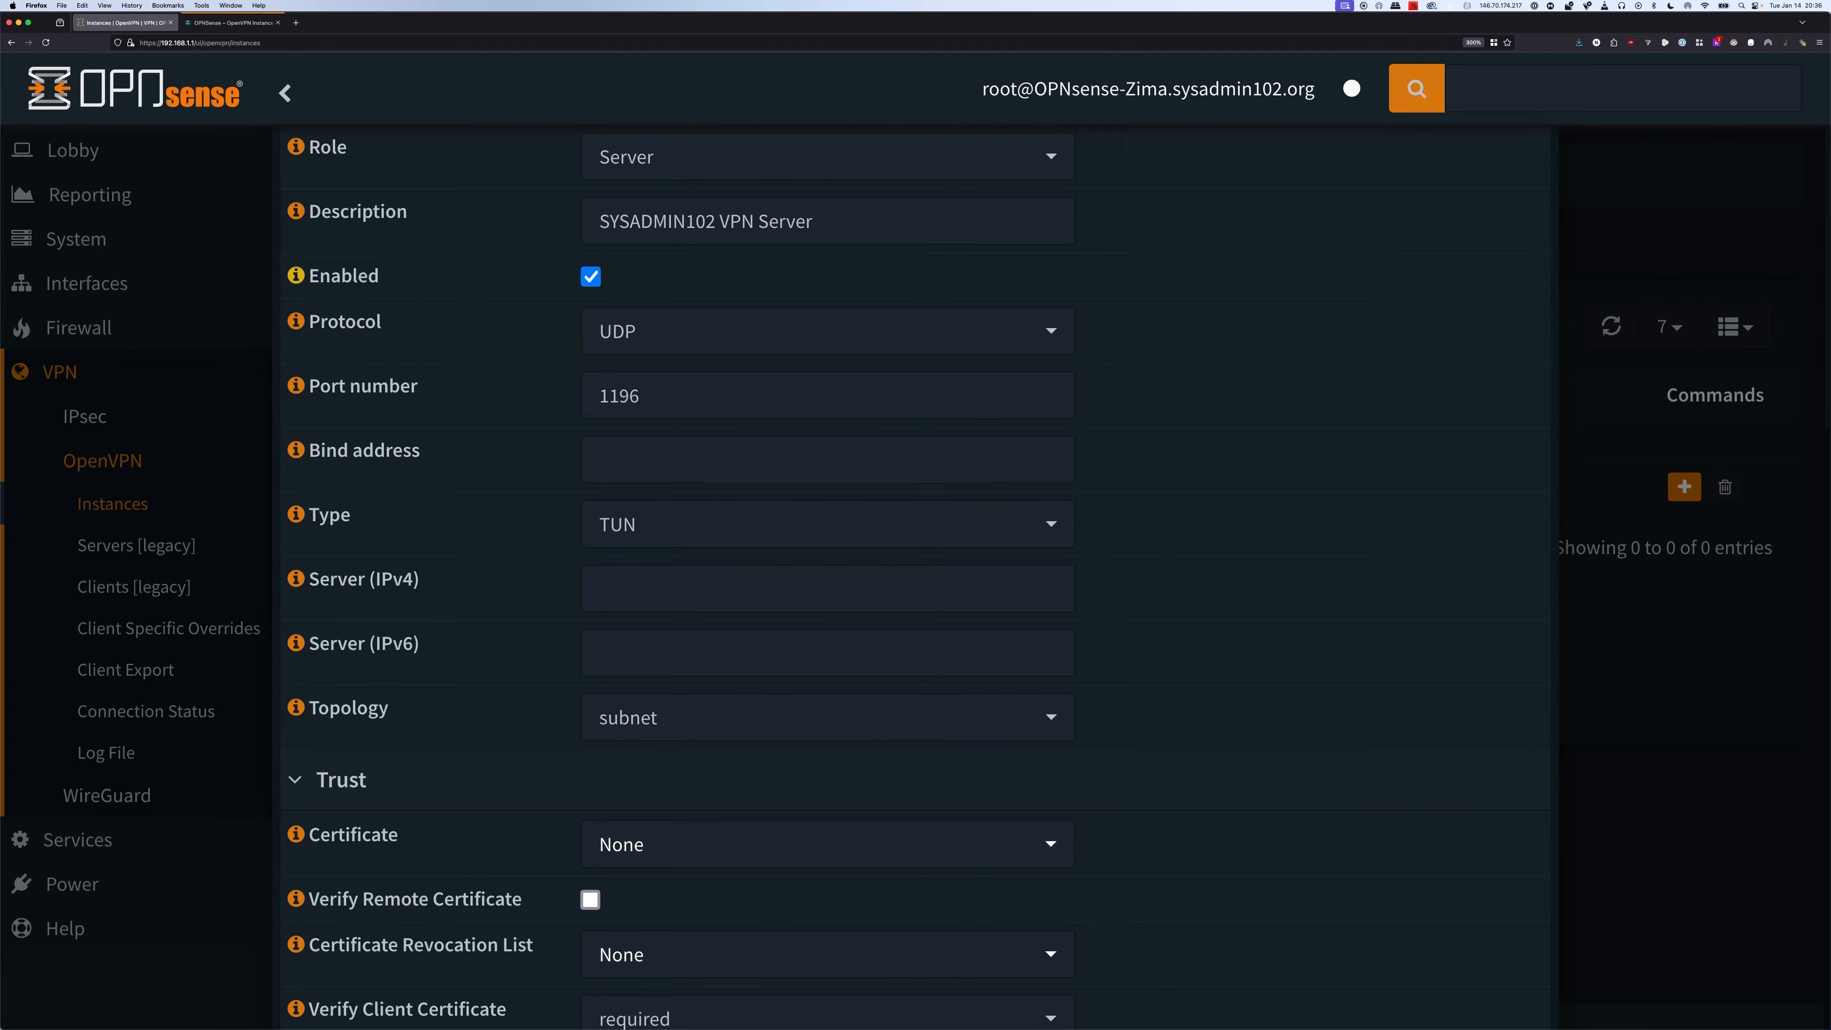
pyautogui.click(634, 574)
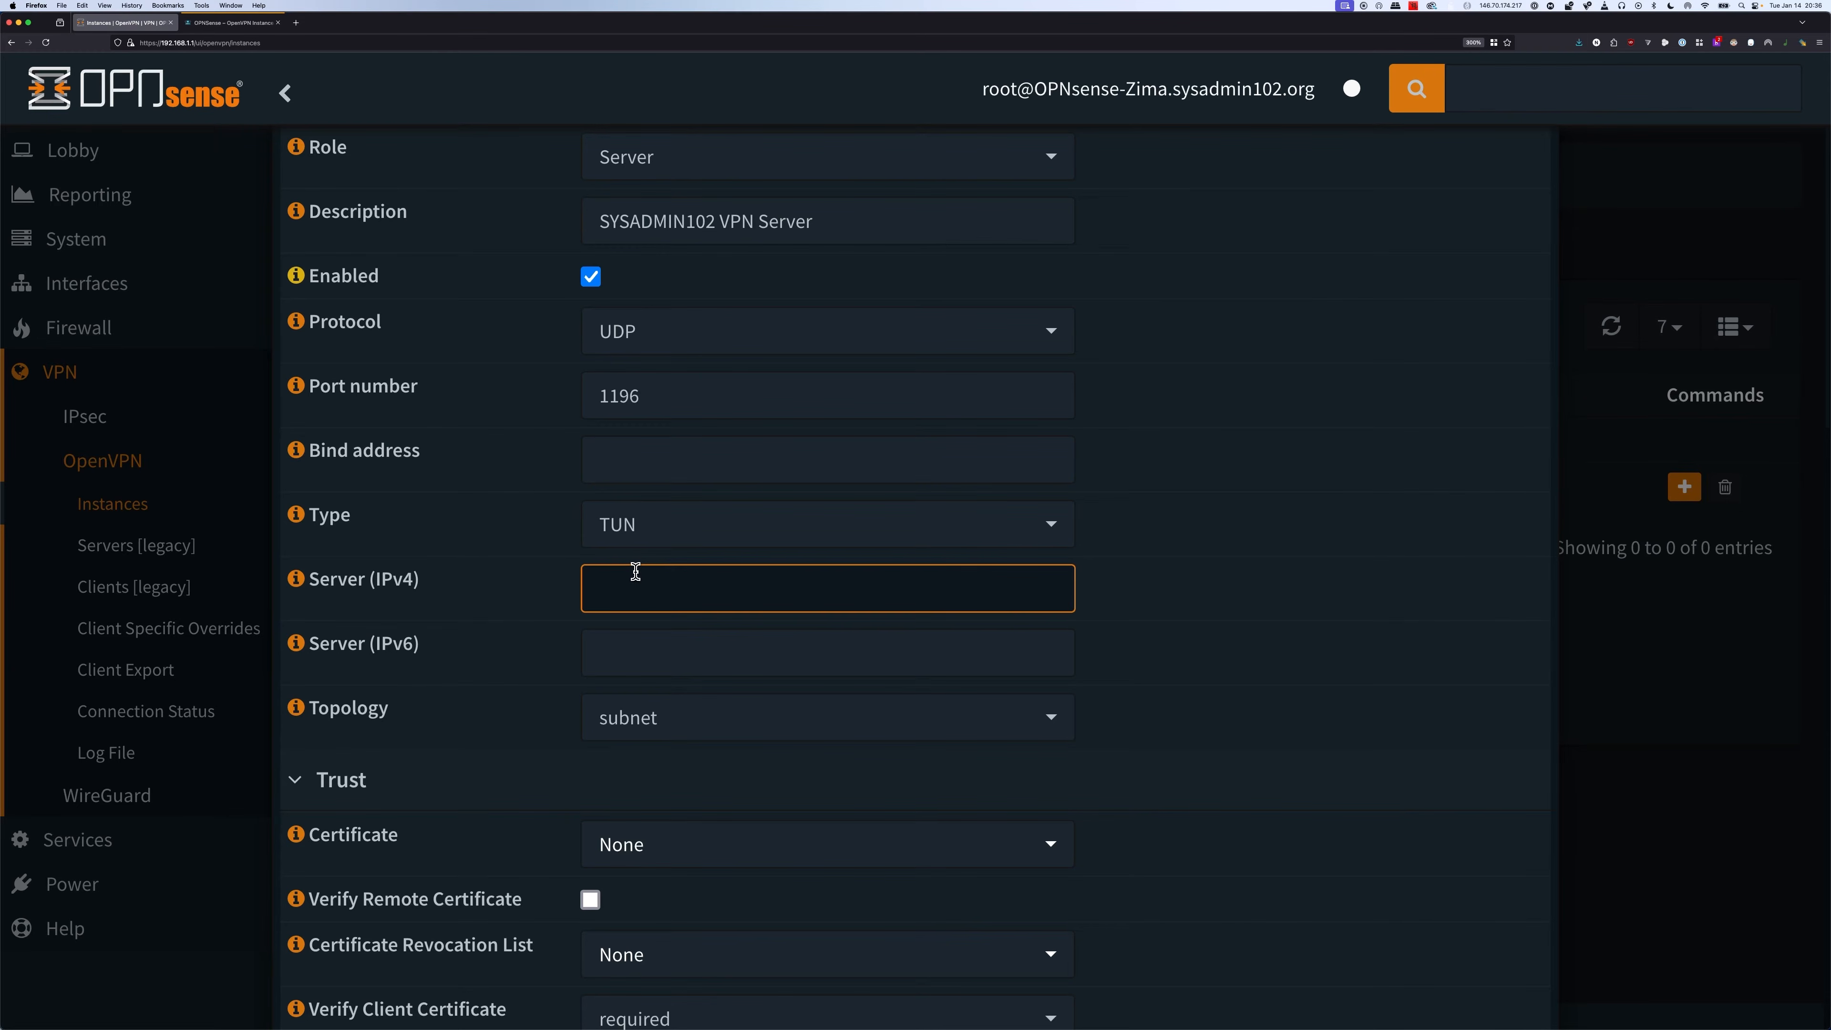
pyautogui.write('10.2.9.0/24')
pyautogui.click(1127, 634)
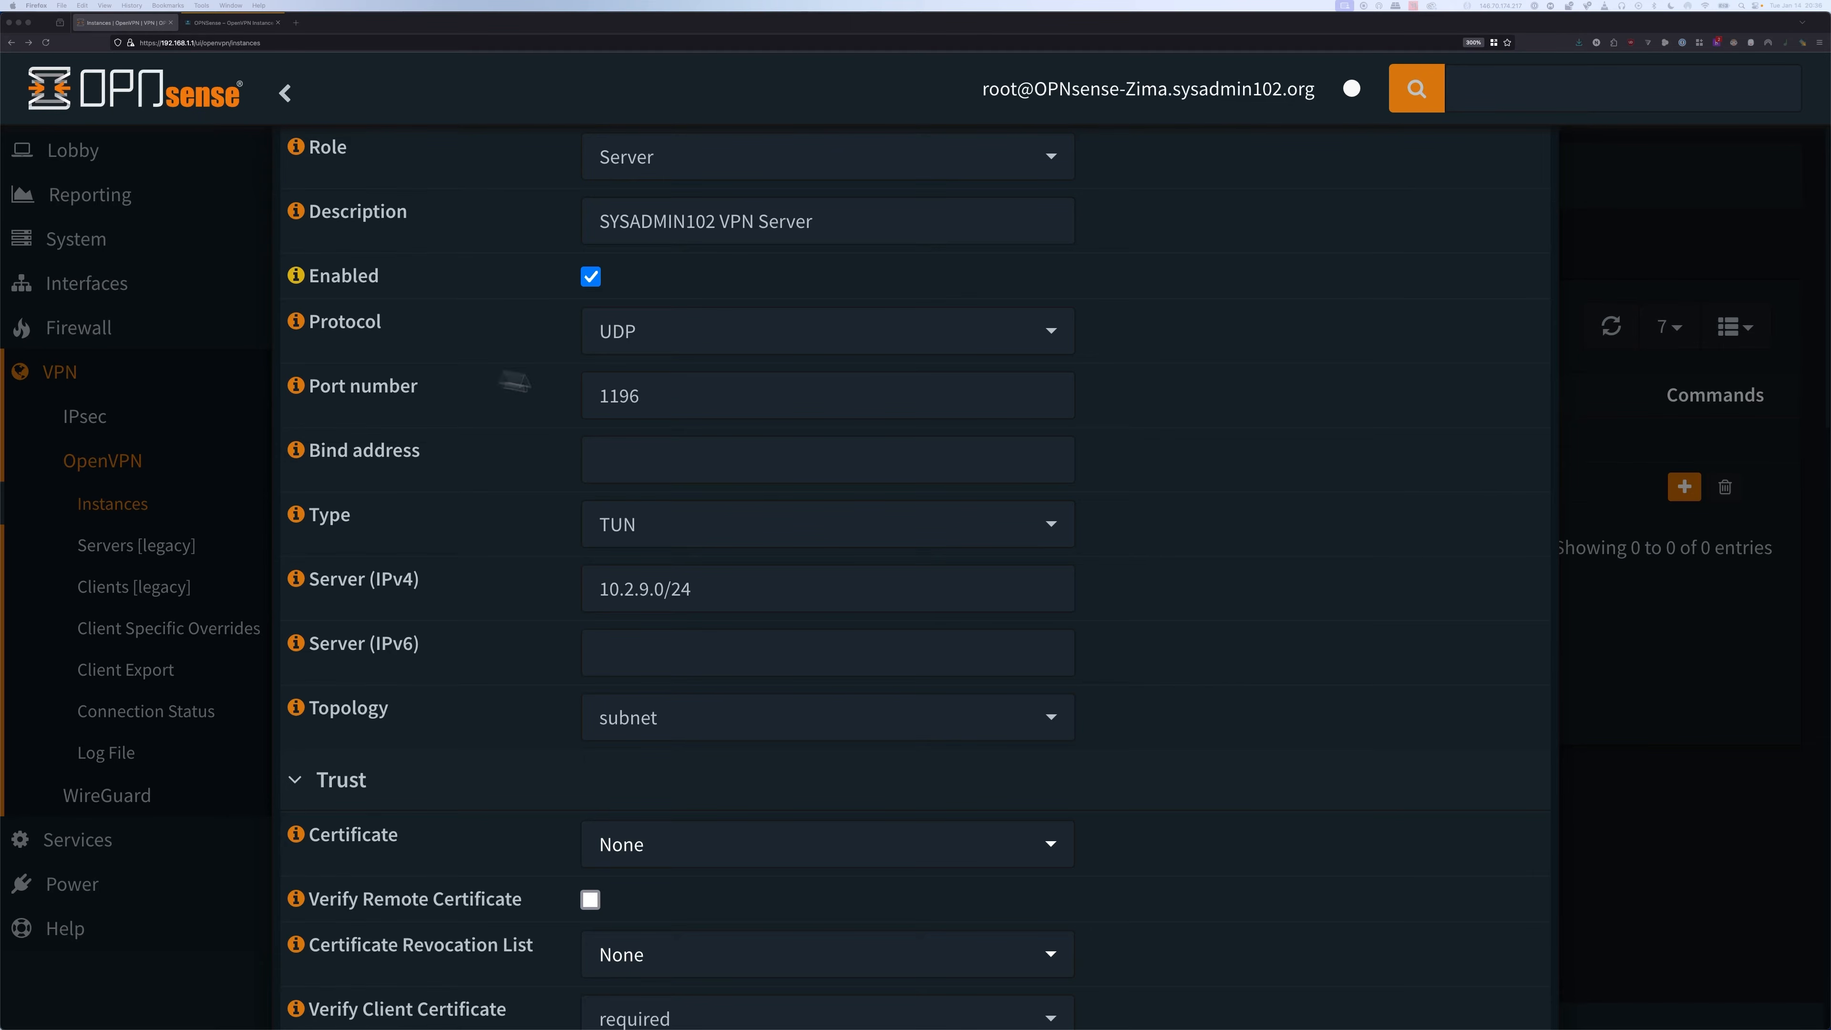
pyautogui.click(721, 631)
pyautogui.write('2001:db8:abcd:0012::0/64')
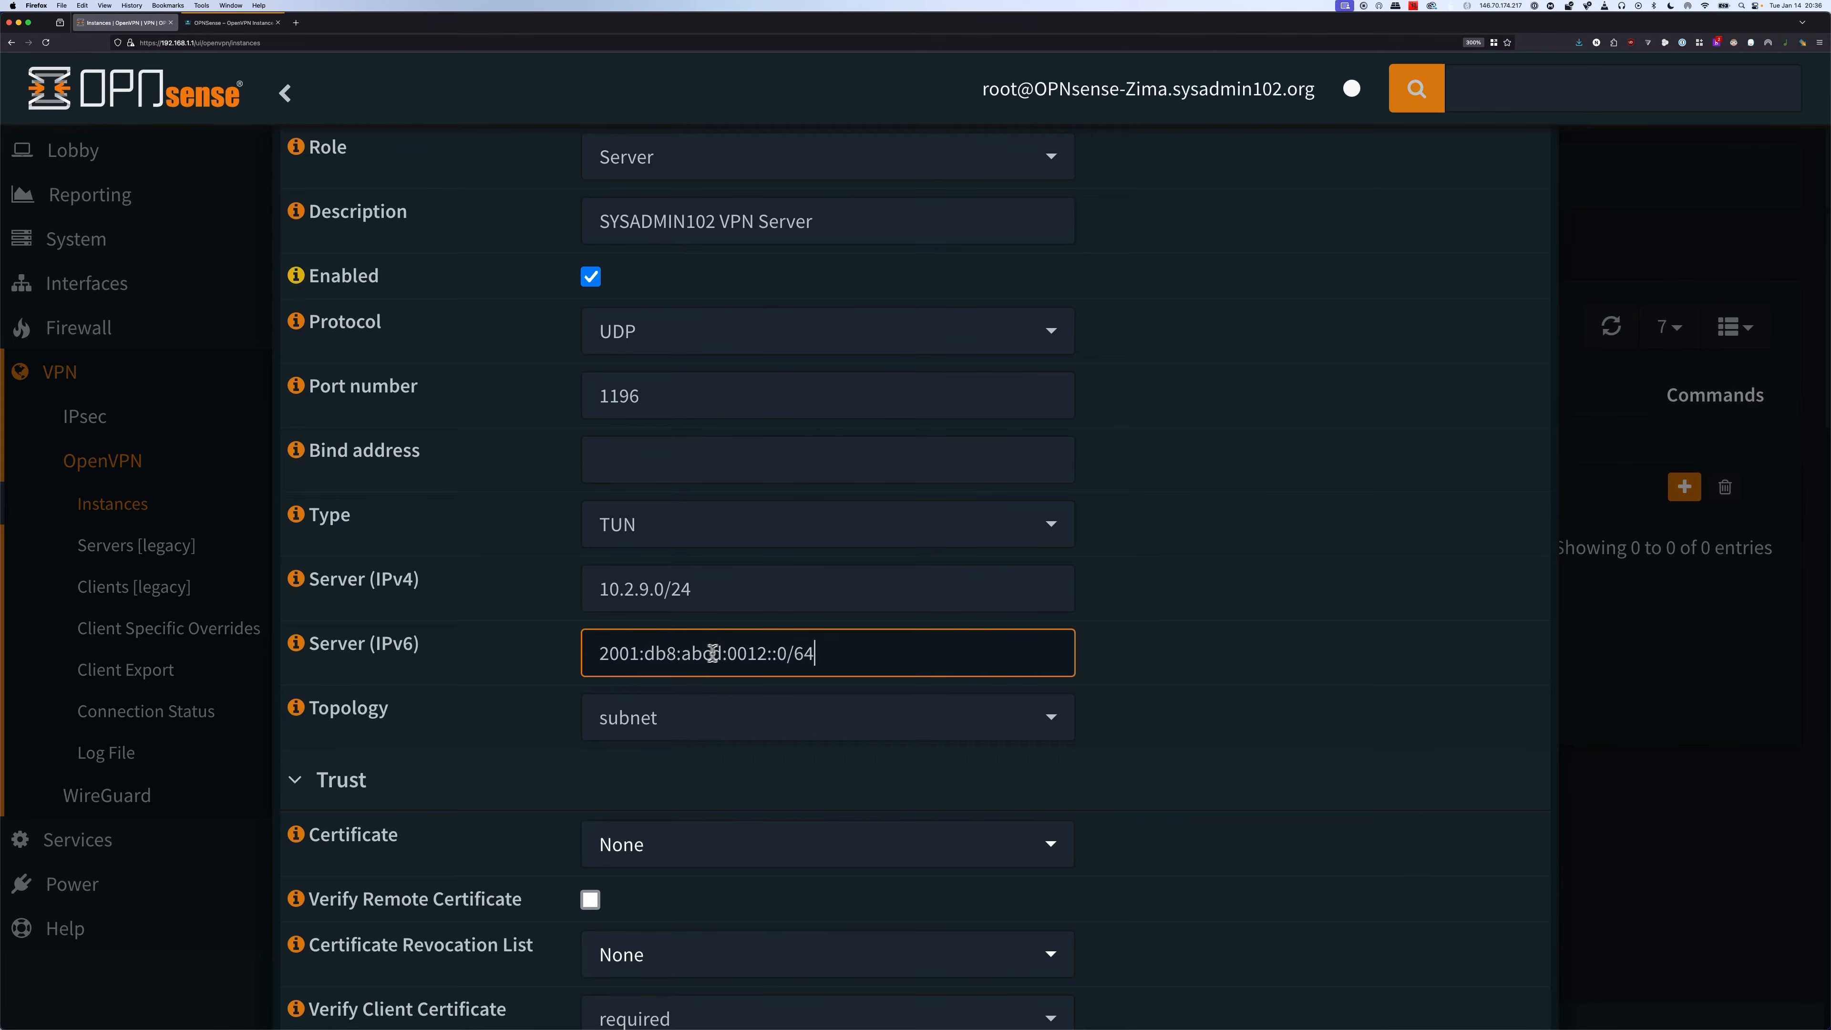
pyautogui.click(1257, 621)
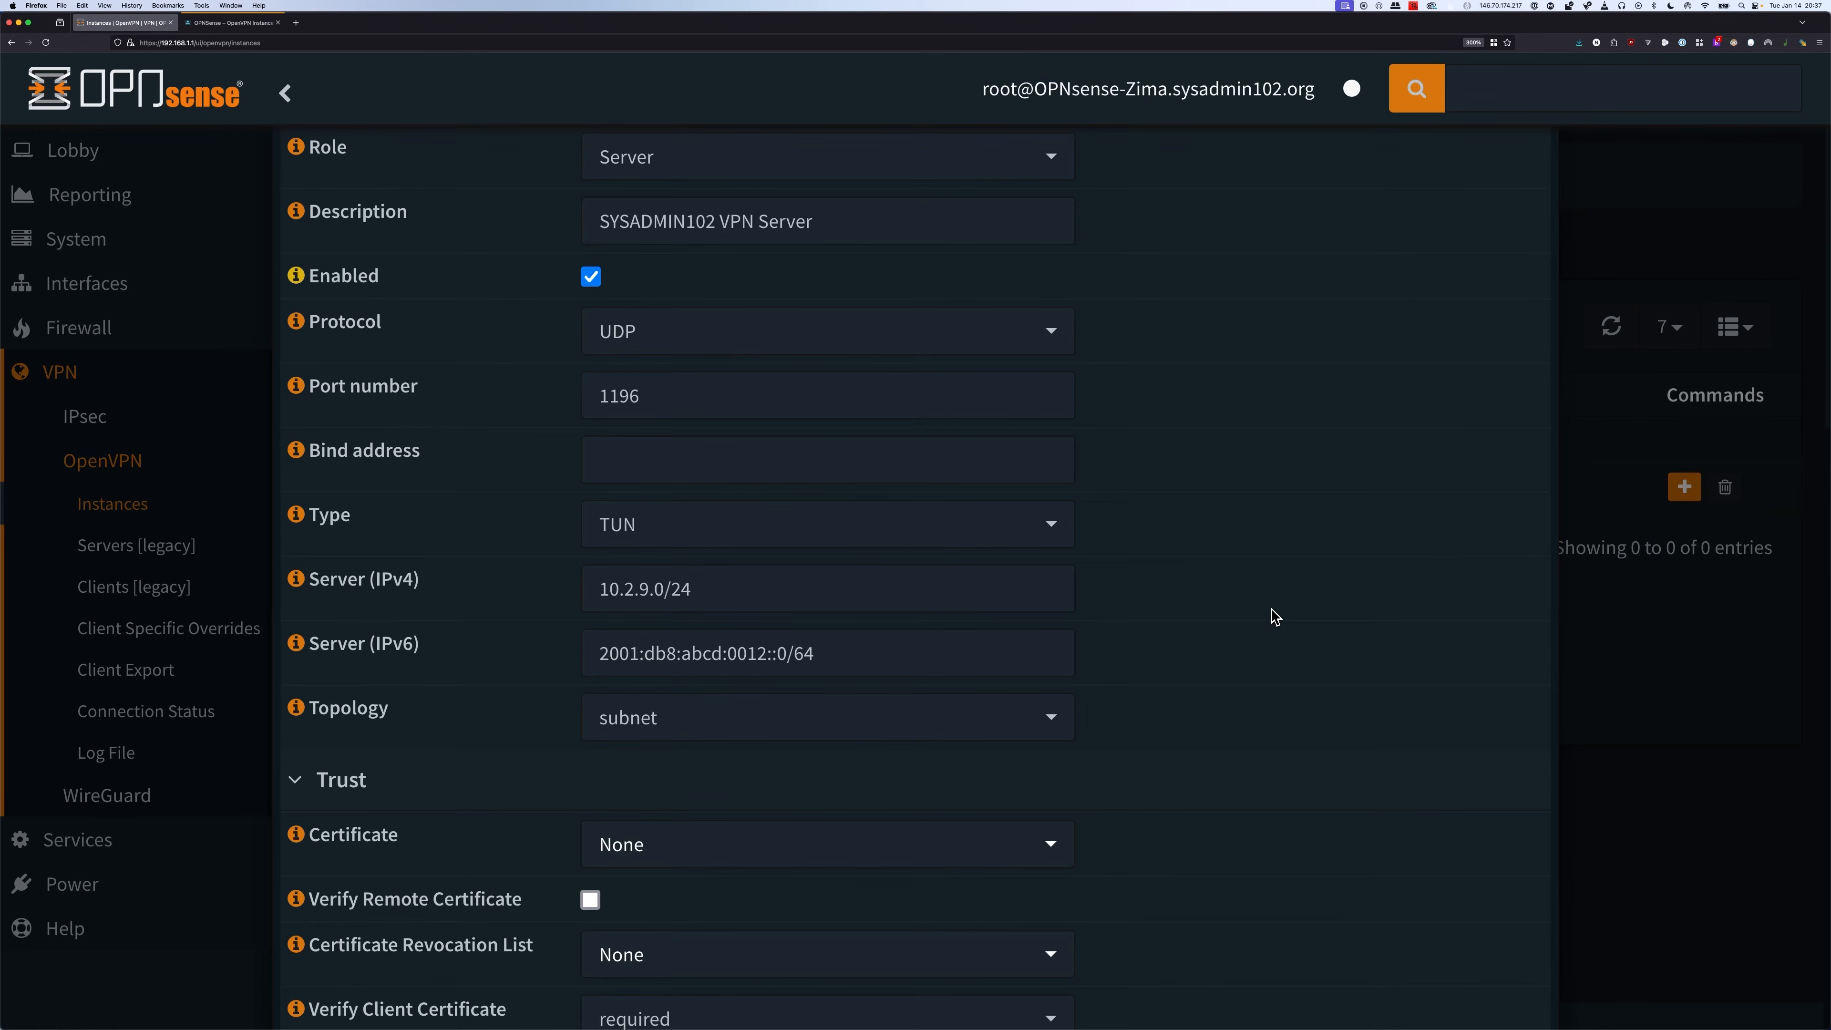
# - Assign the SYSADMIN102 OpenVPN Server certificate to the instance and enable remote certificate verification
pyautogui.scroll(-5, 1274, 616)
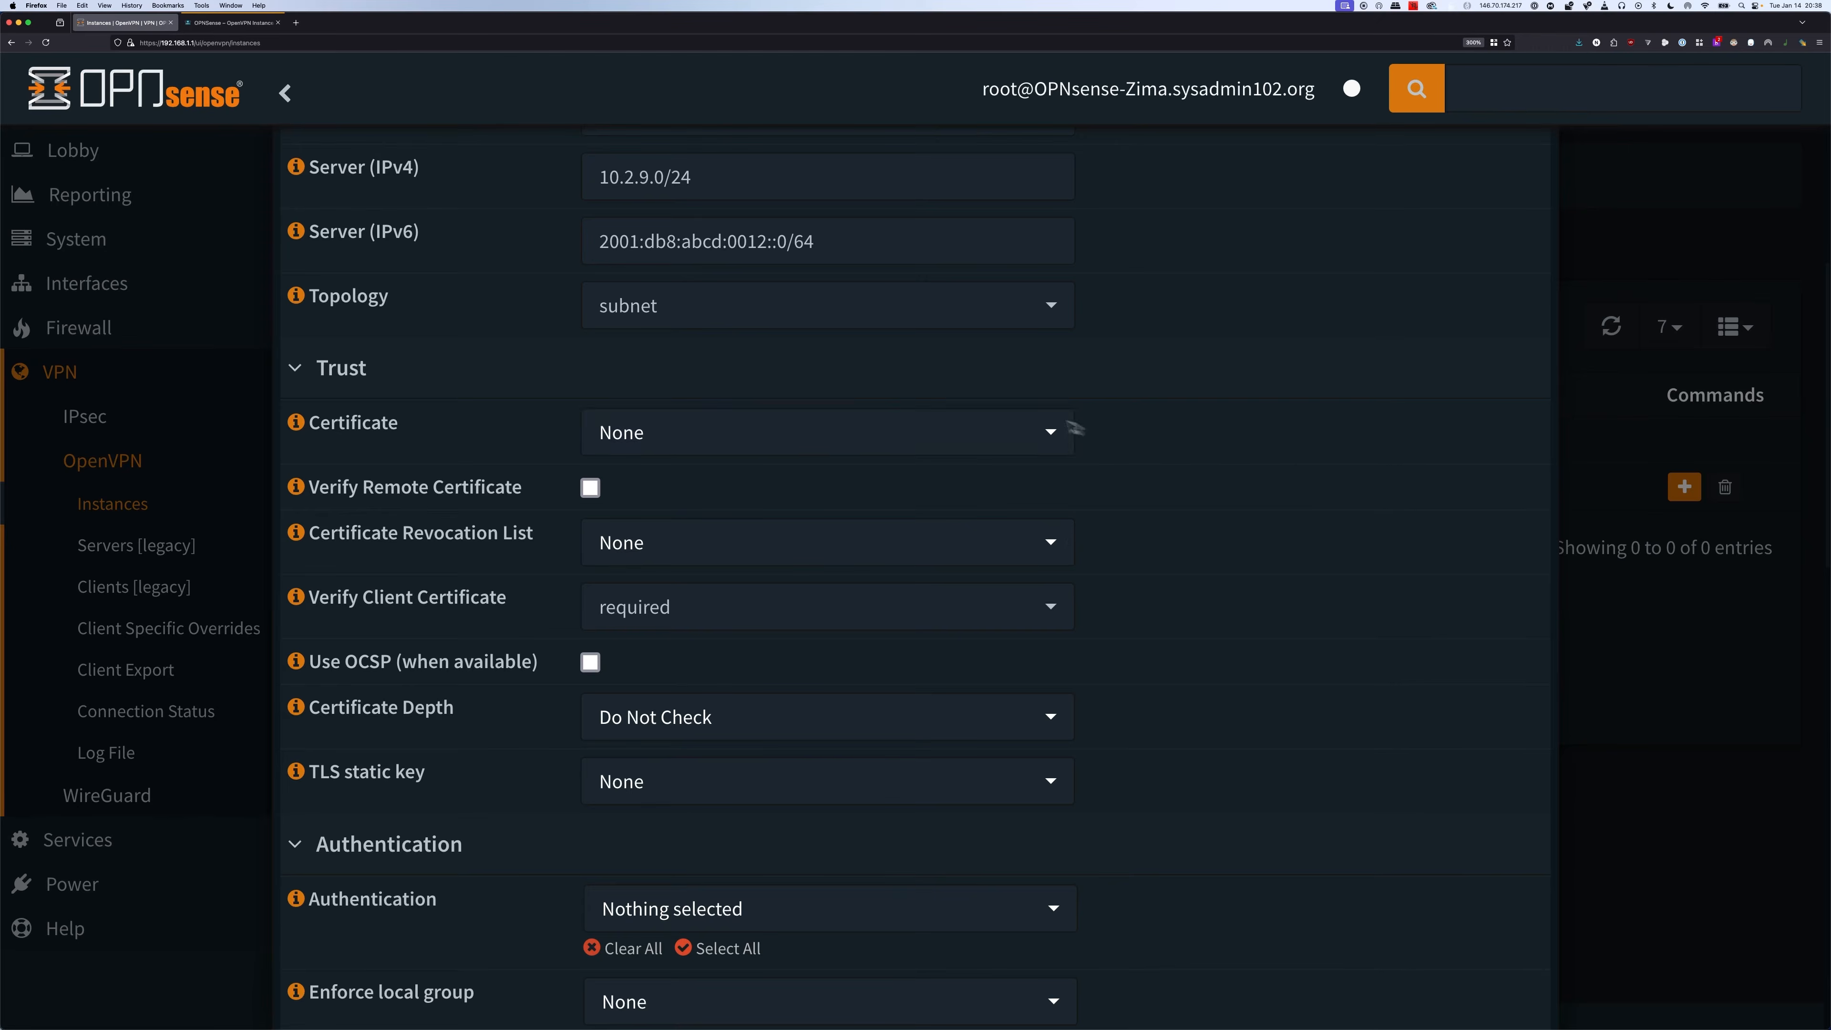
pyautogui.click(1001, 433)
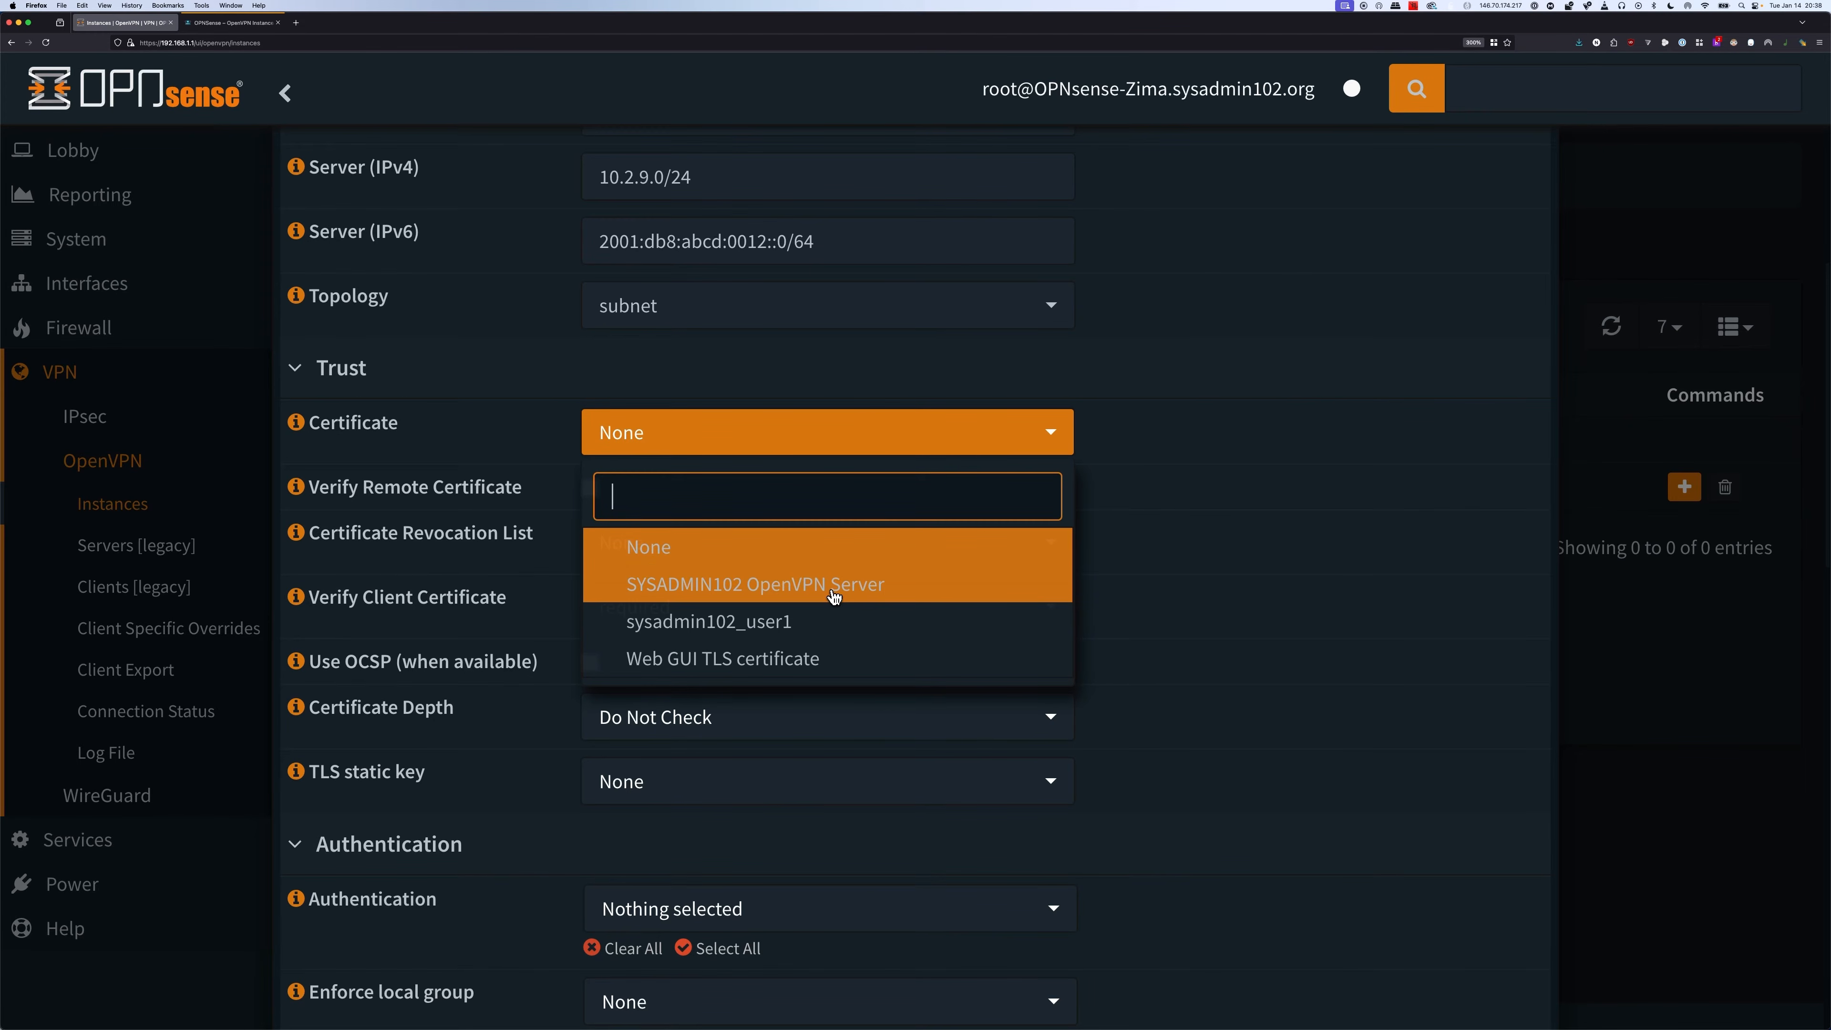
pyautogui.click(854, 587)
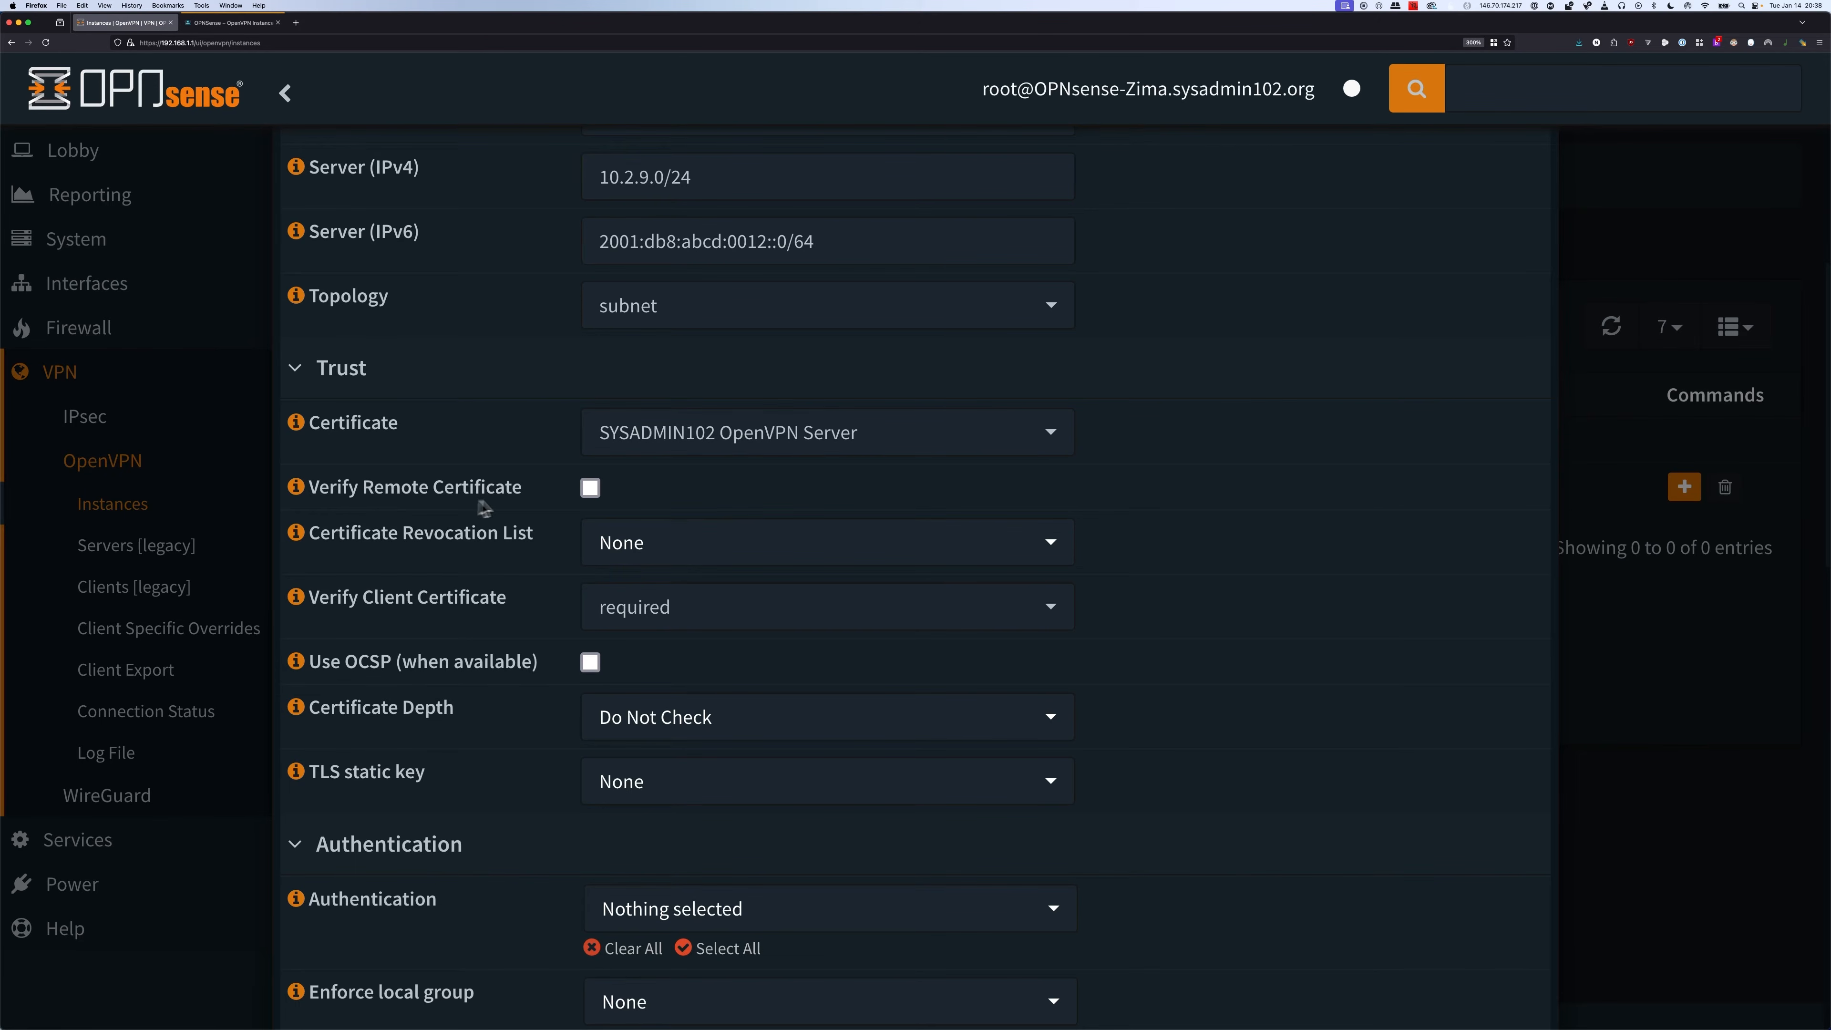
pyautogui.click(590, 491)
# - Set the certificate depth to One (Client+Server) and choose SYSADMIN102_OpenVPN-Key1 as the TLS static key
pyautogui.click(647, 725)
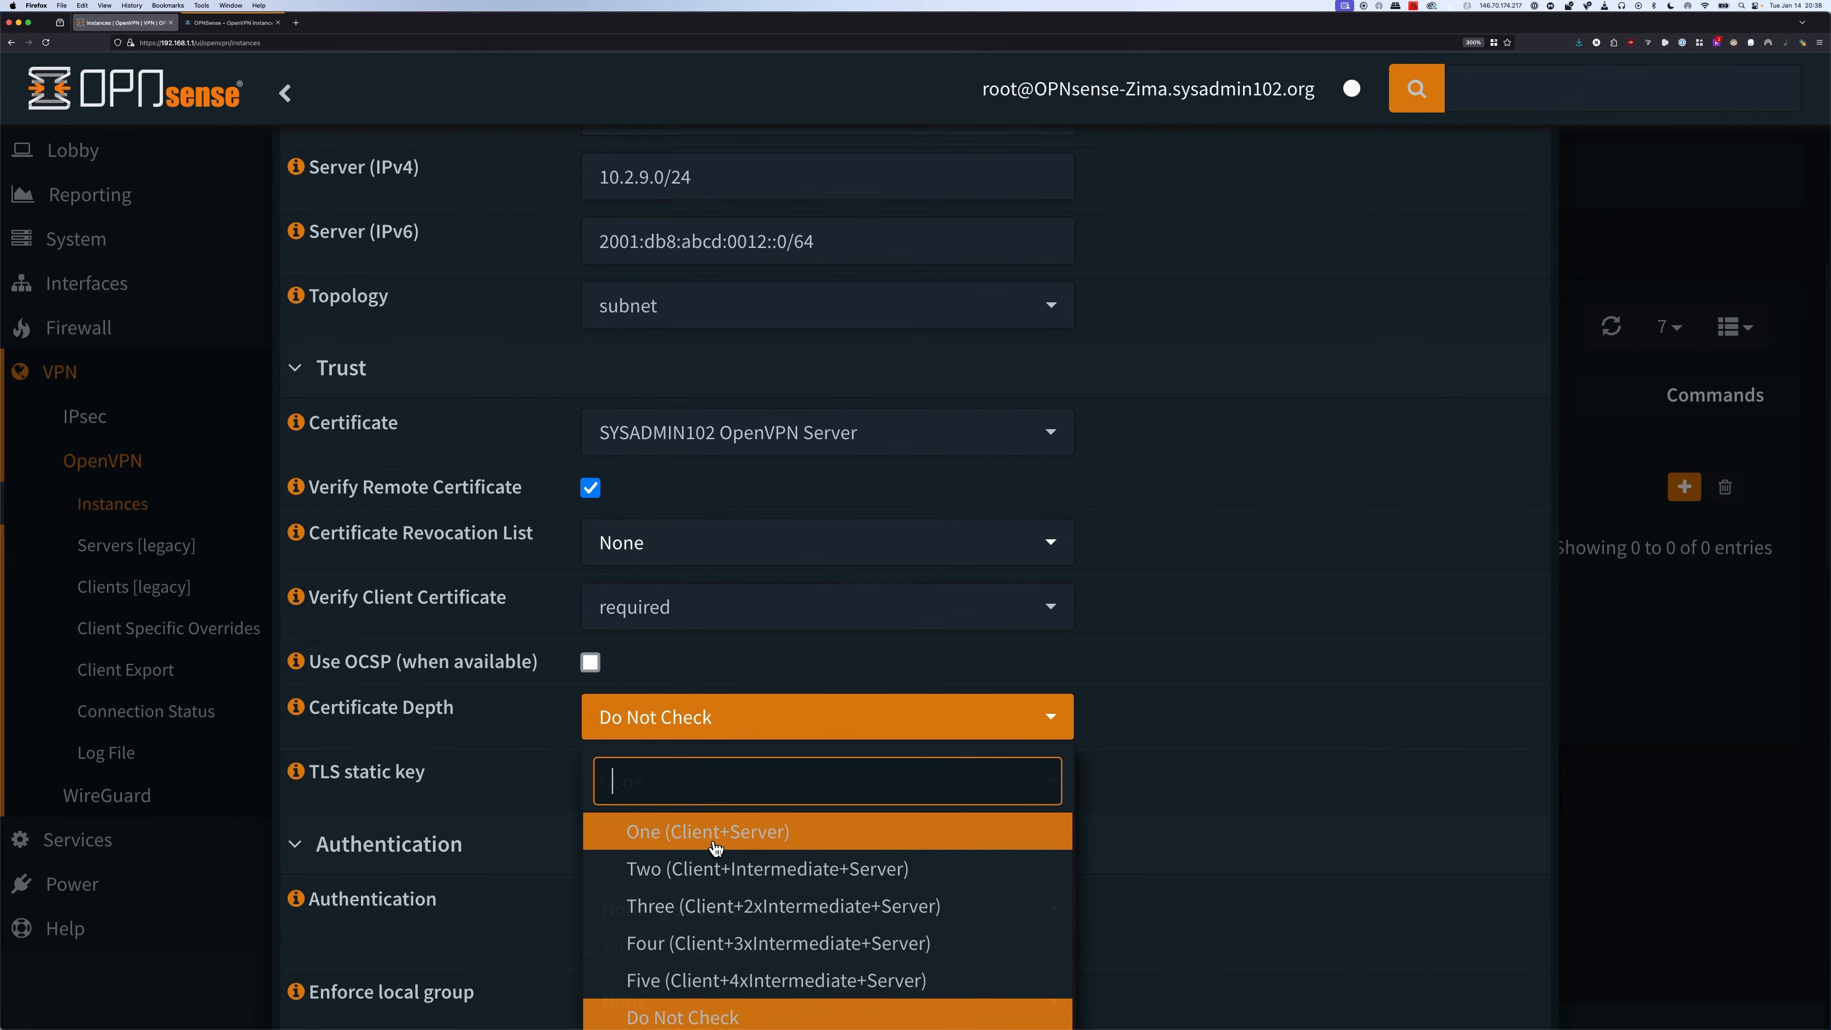
pyautogui.click(699, 840)
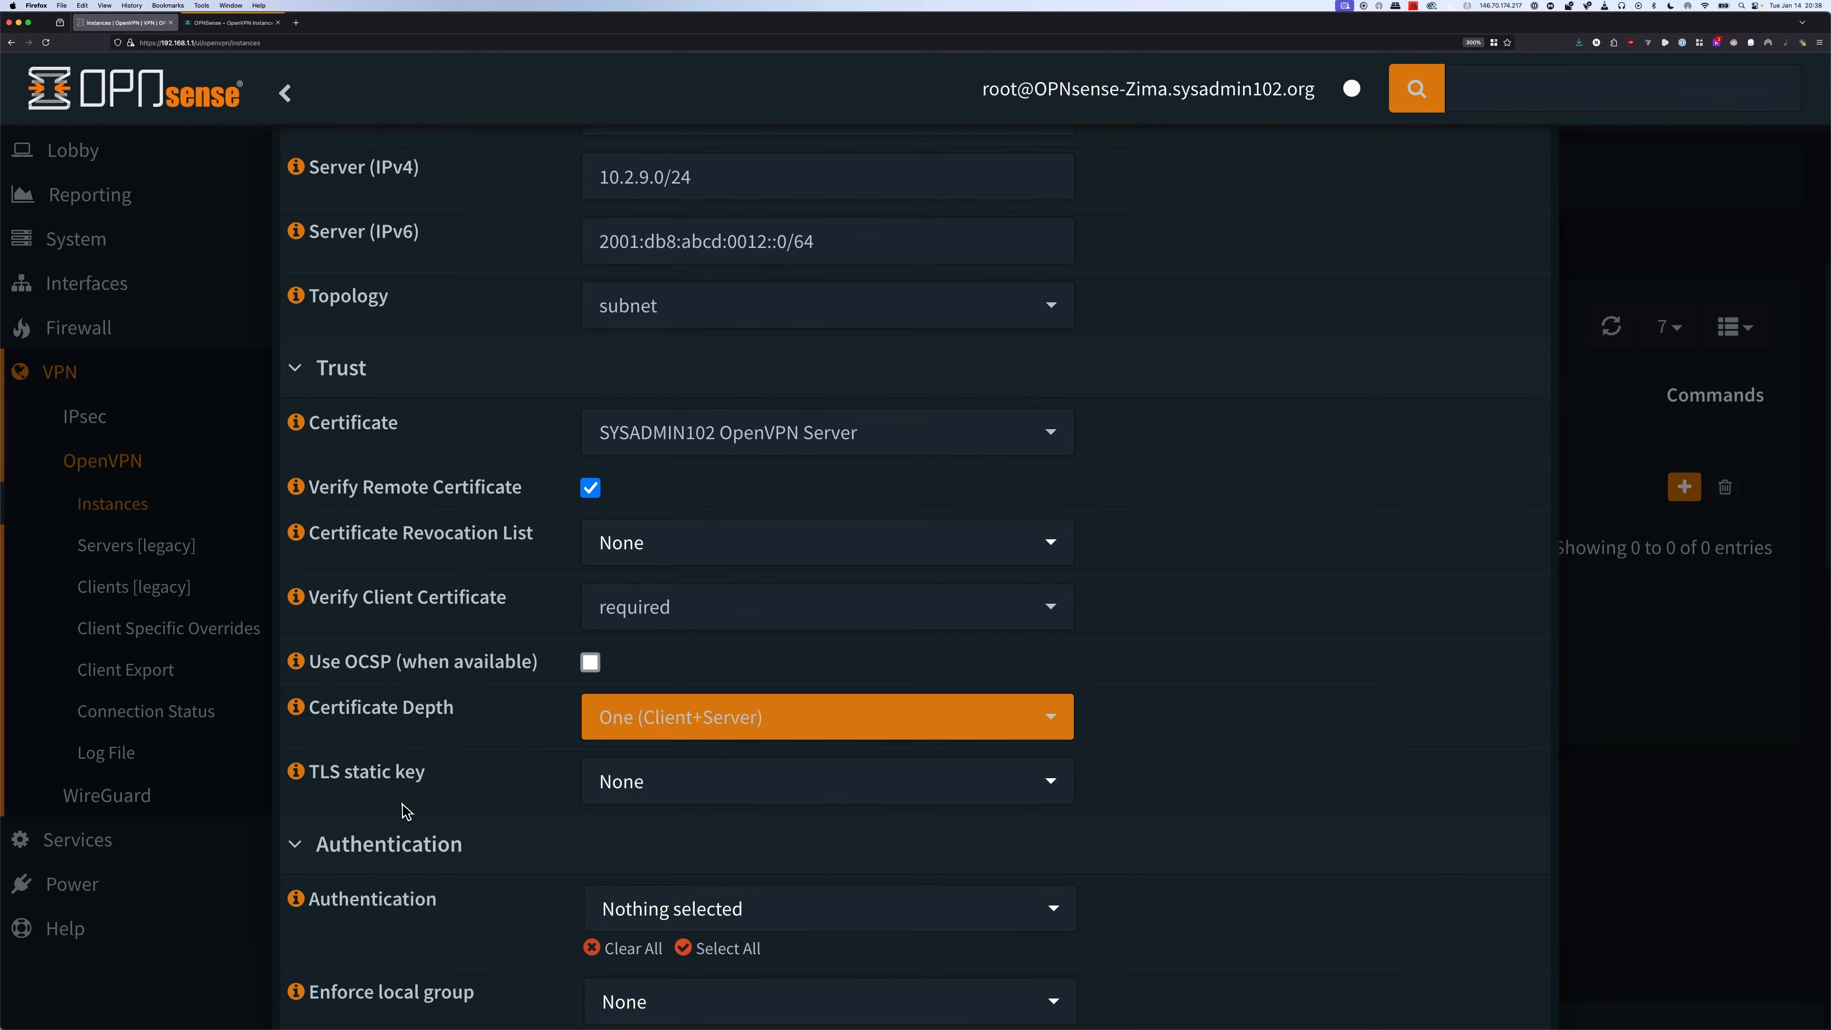
pyautogui.click(741, 792)
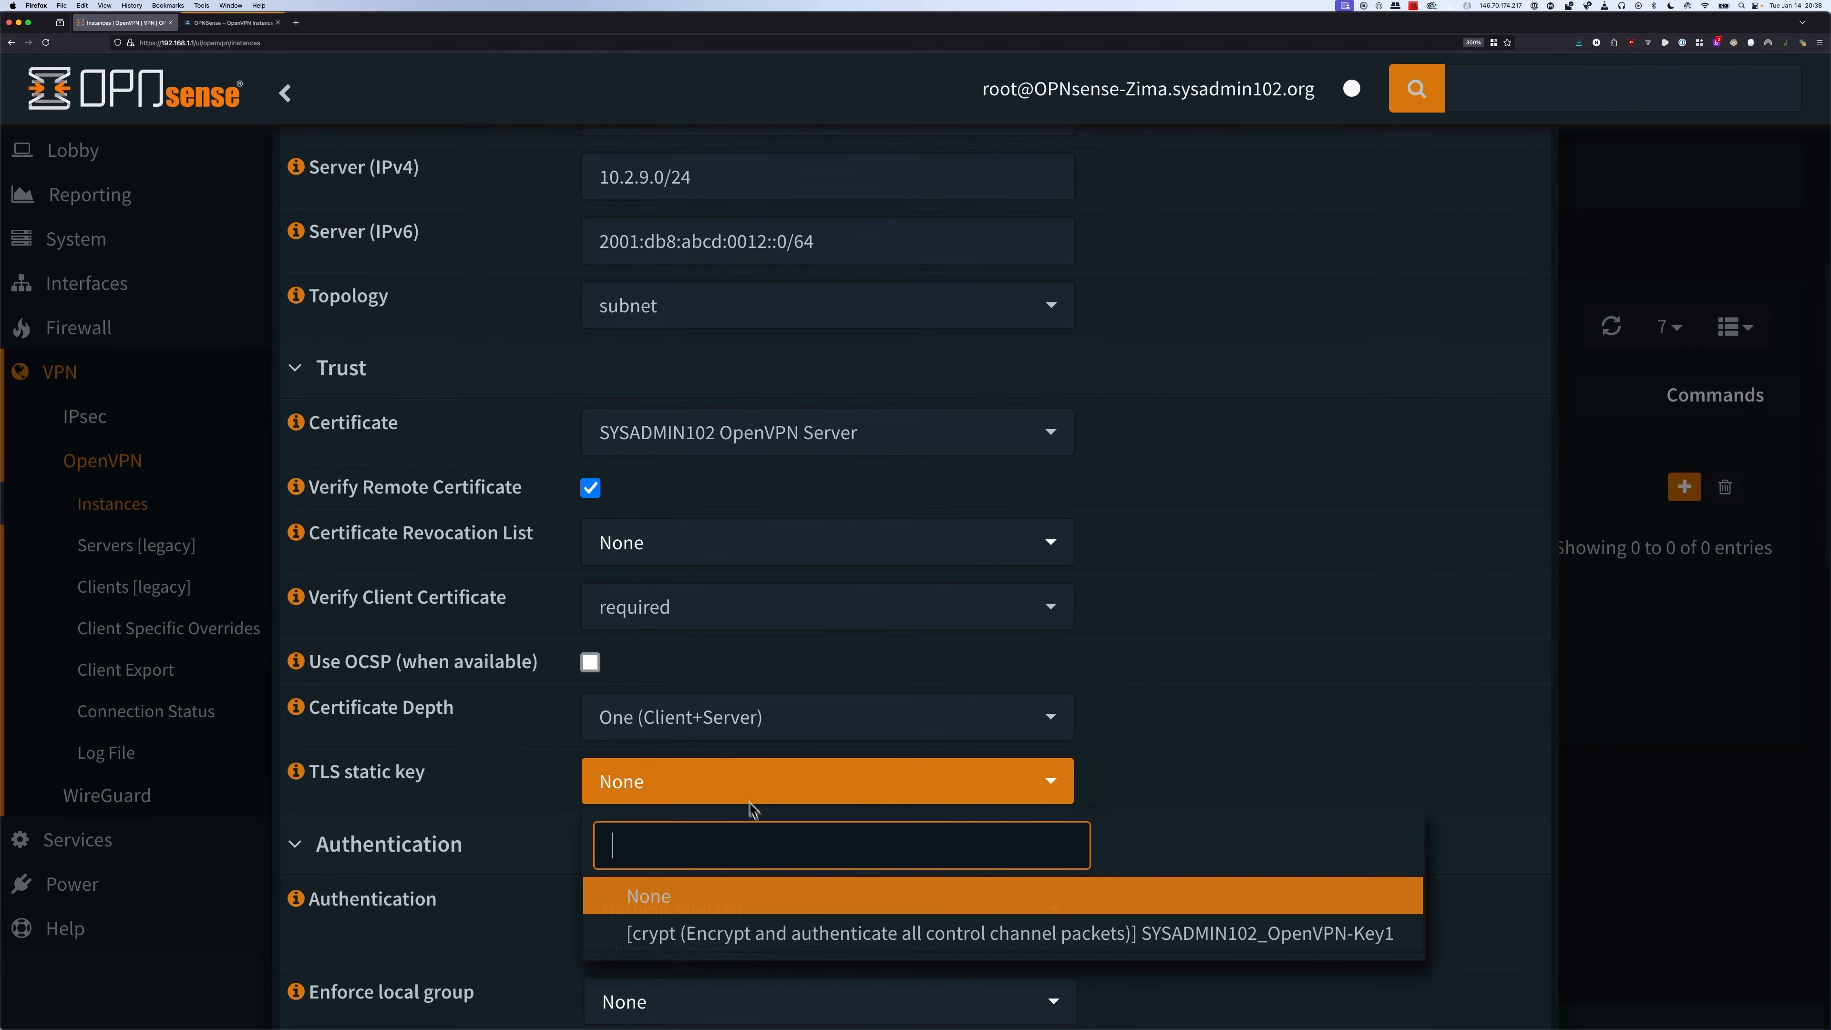
pyautogui.click(780, 940)
pyautogui.click(1248, 836)
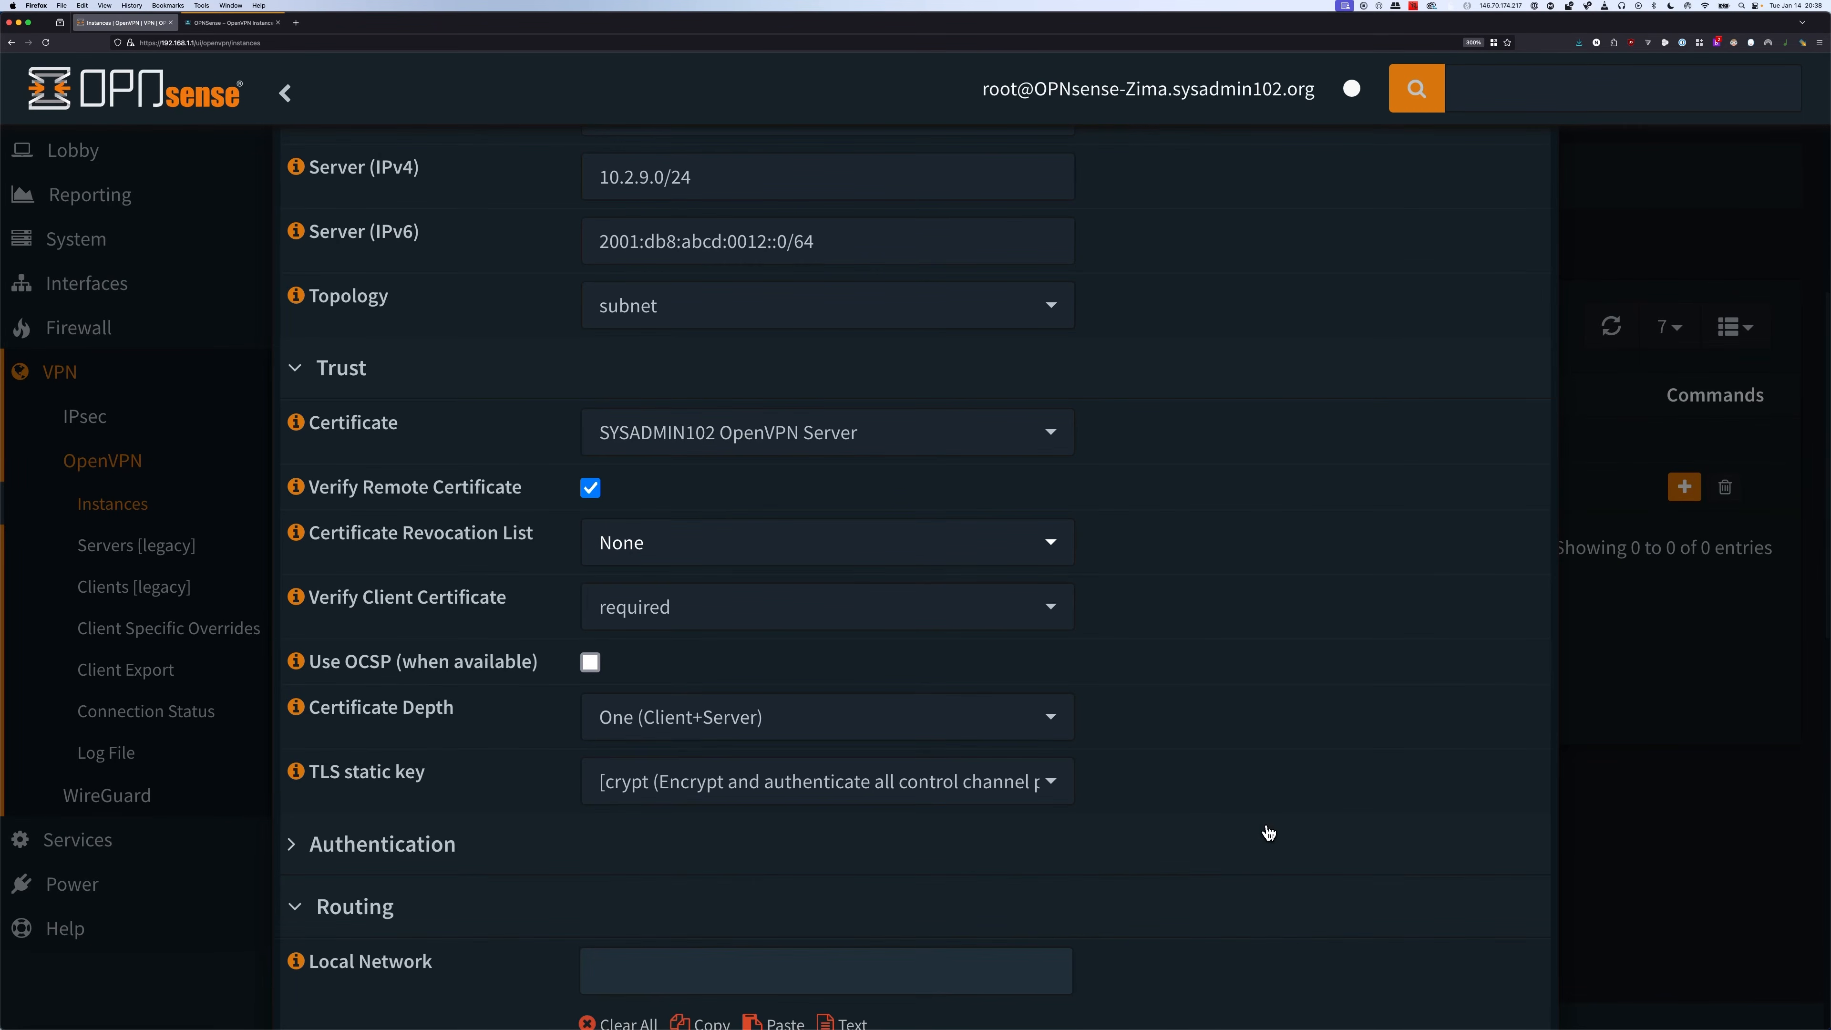
# - Set the instance's authentication source to Local Database
pyautogui.scroll(-2, 1257, 837)
pyautogui.click(422, 747)
pyautogui.scroll(-9, 813, 789)
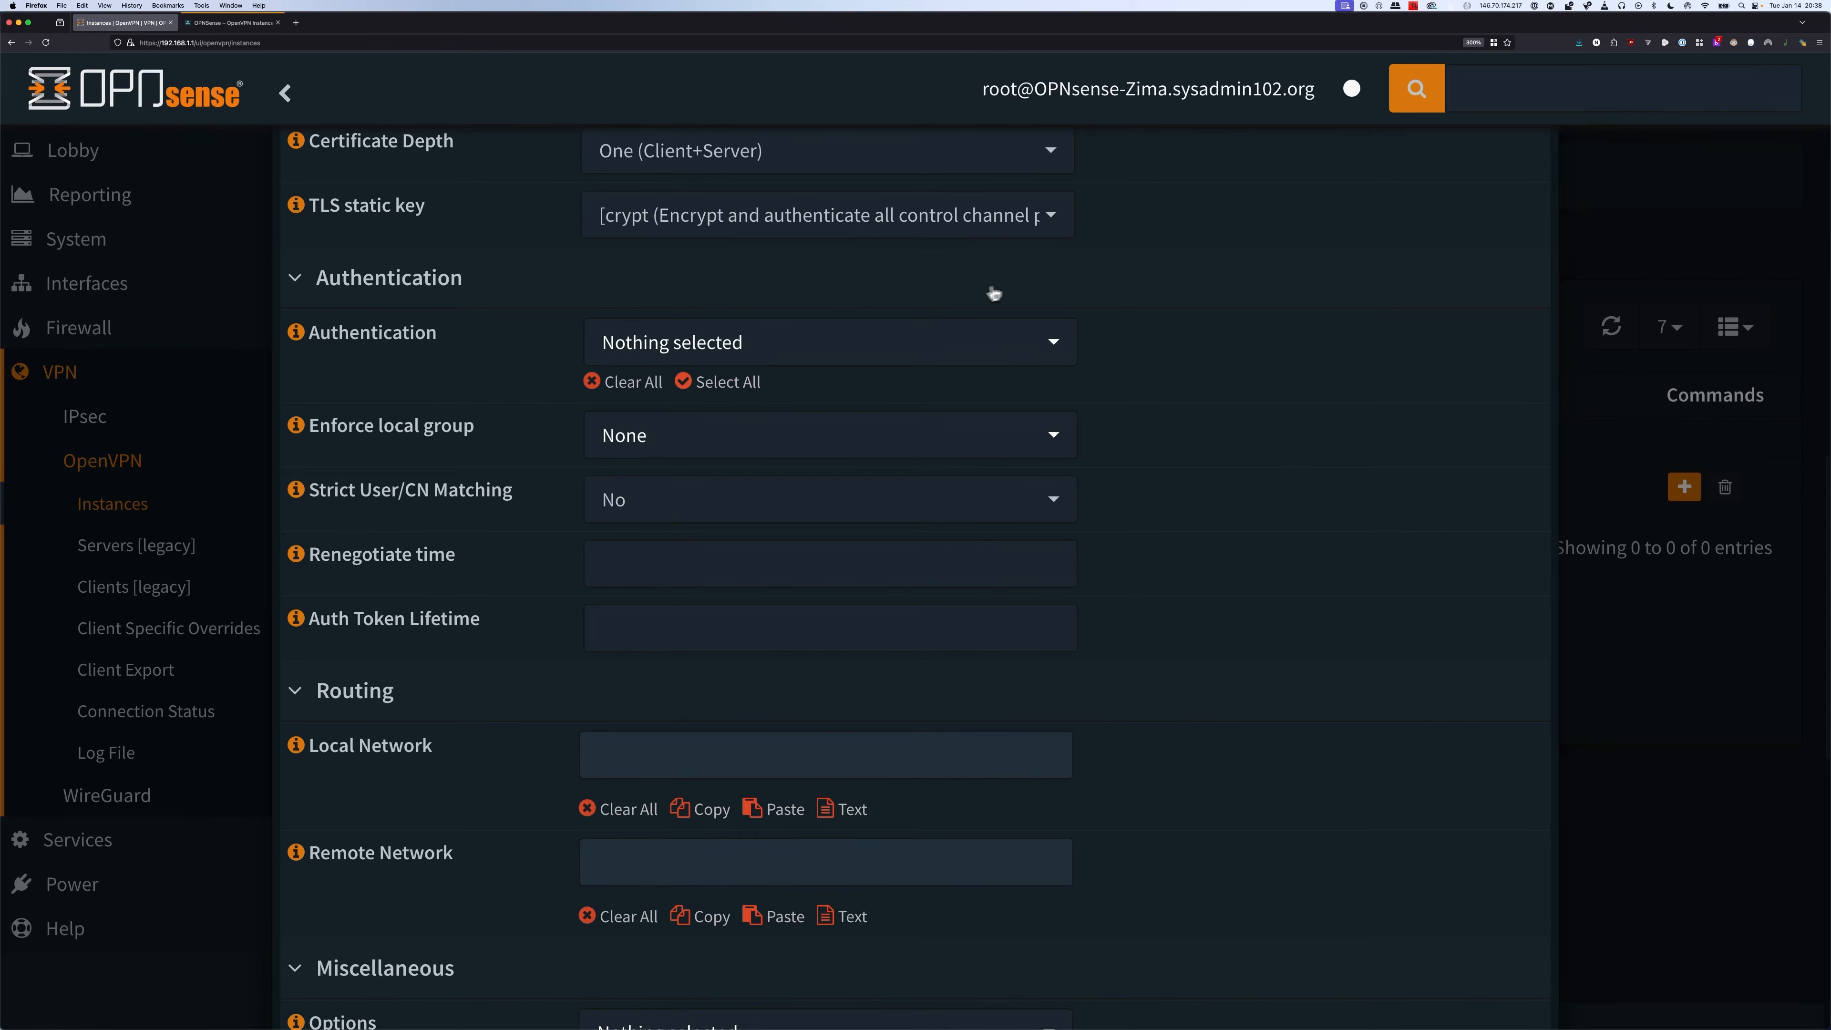
pyautogui.click(786, 343)
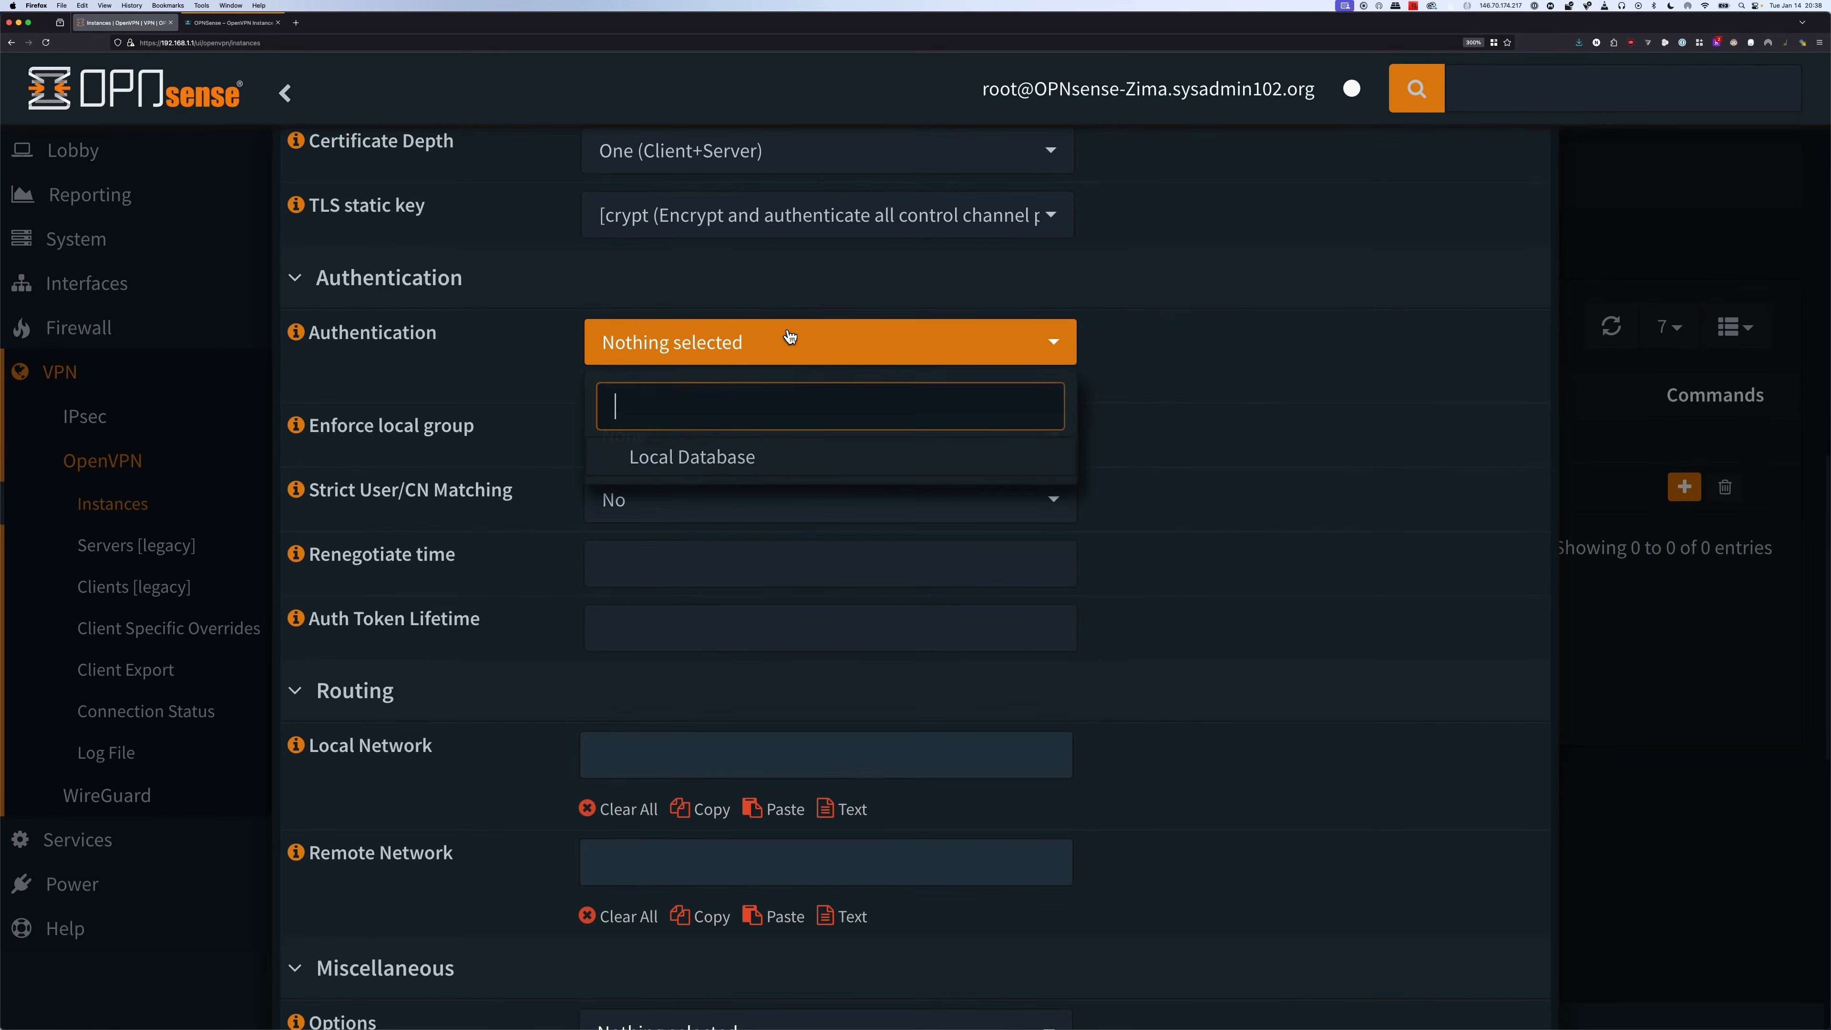
pyautogui.click(705, 466)
pyautogui.click(1156, 411)
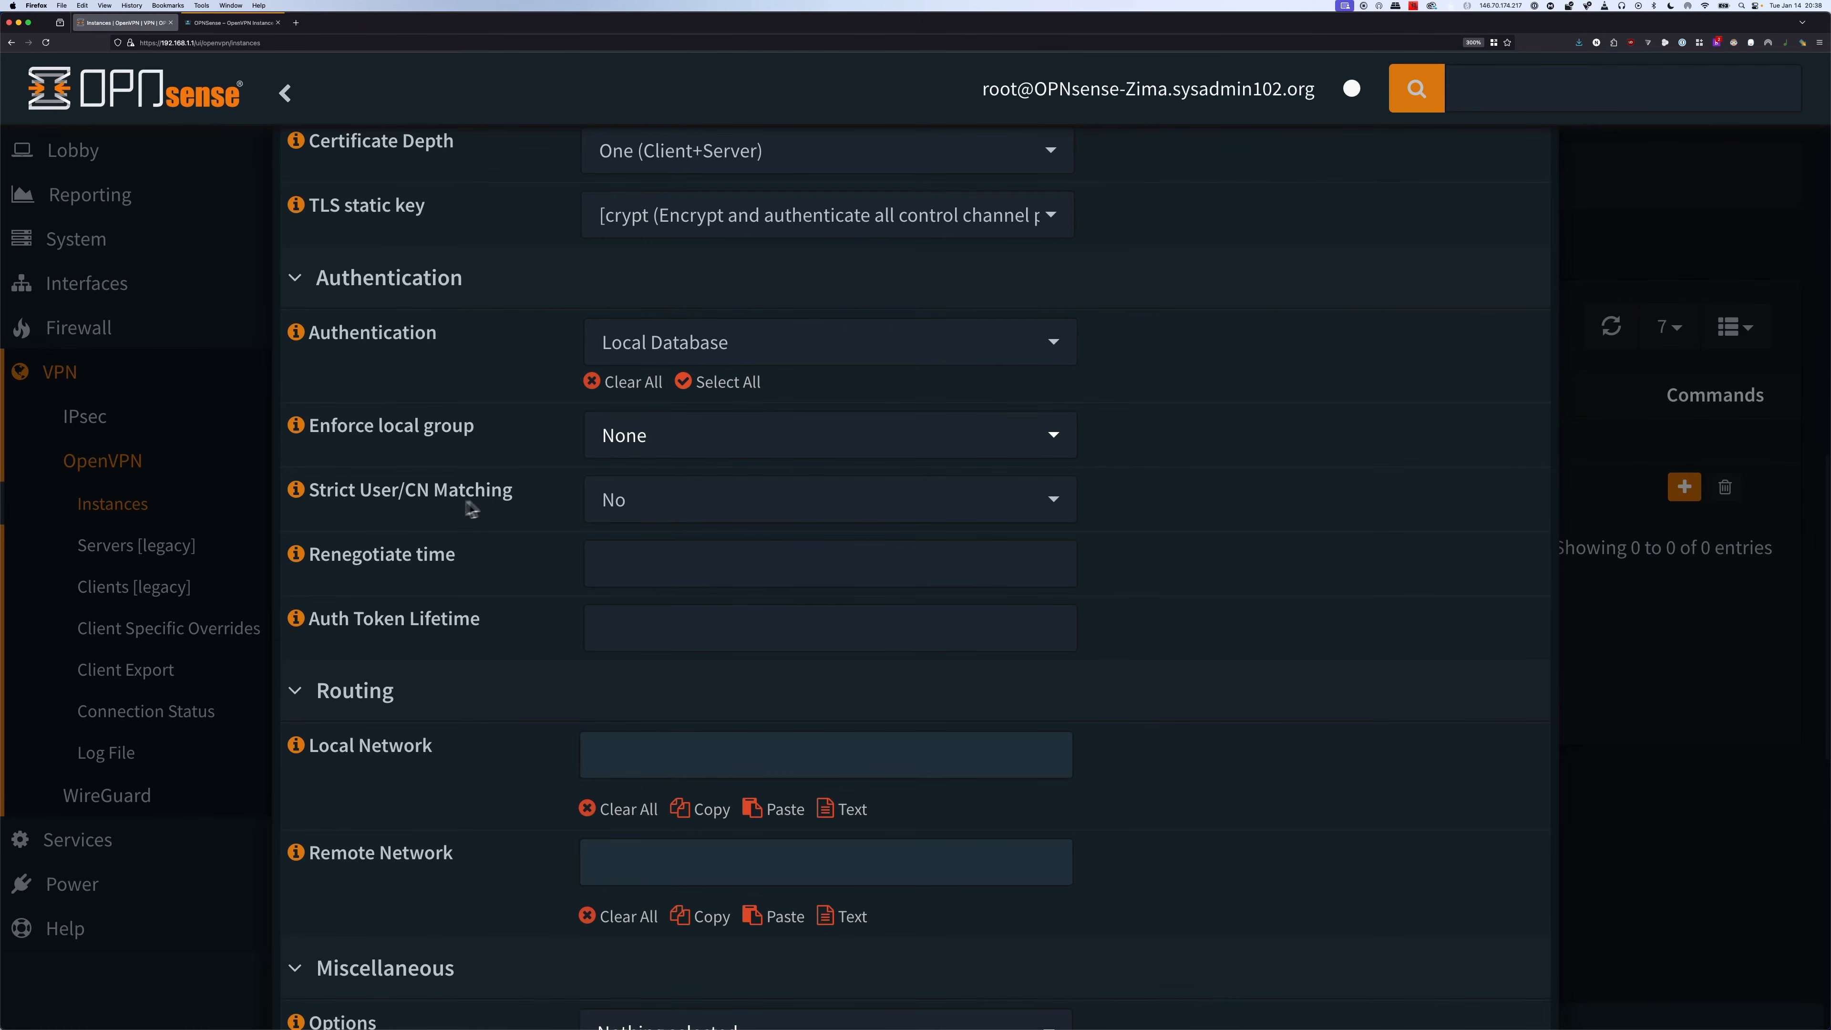
# - Show the help for Strict User/CN Matching and set that option to Yes
pyautogui.click(295, 491)
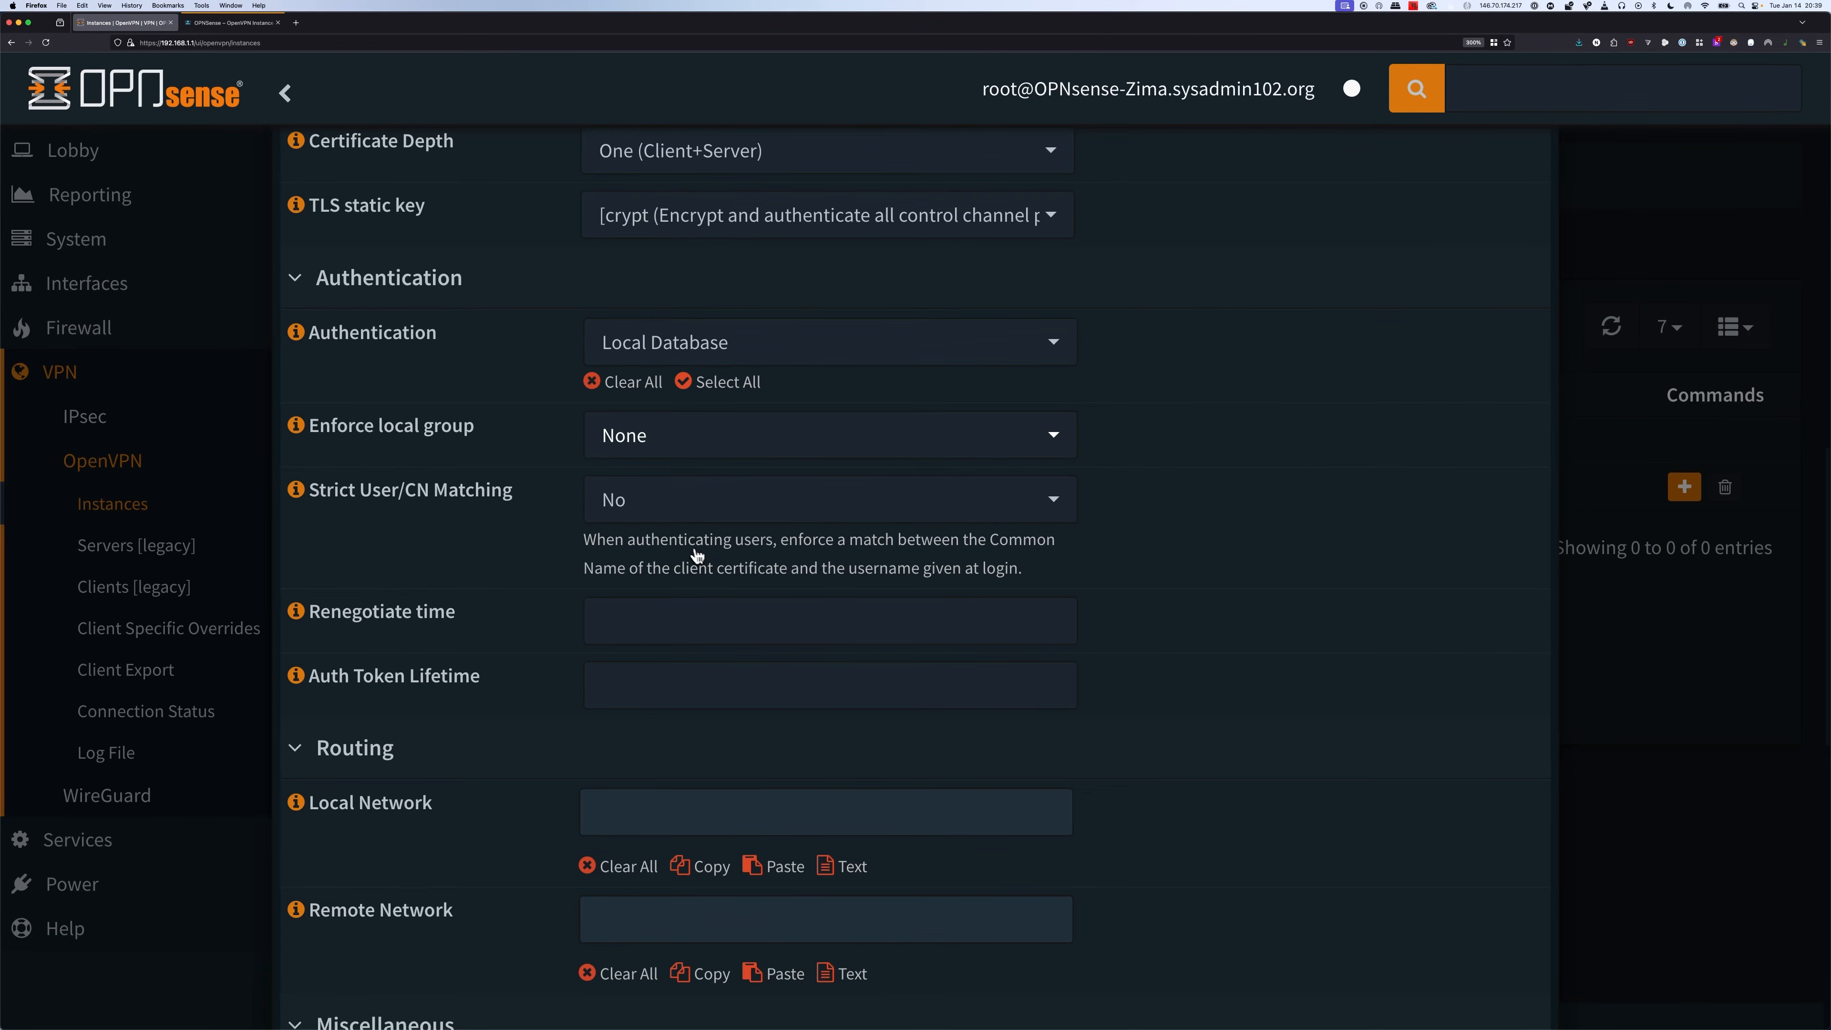
pyautogui.click(659, 513)
pyautogui.click(657, 656)
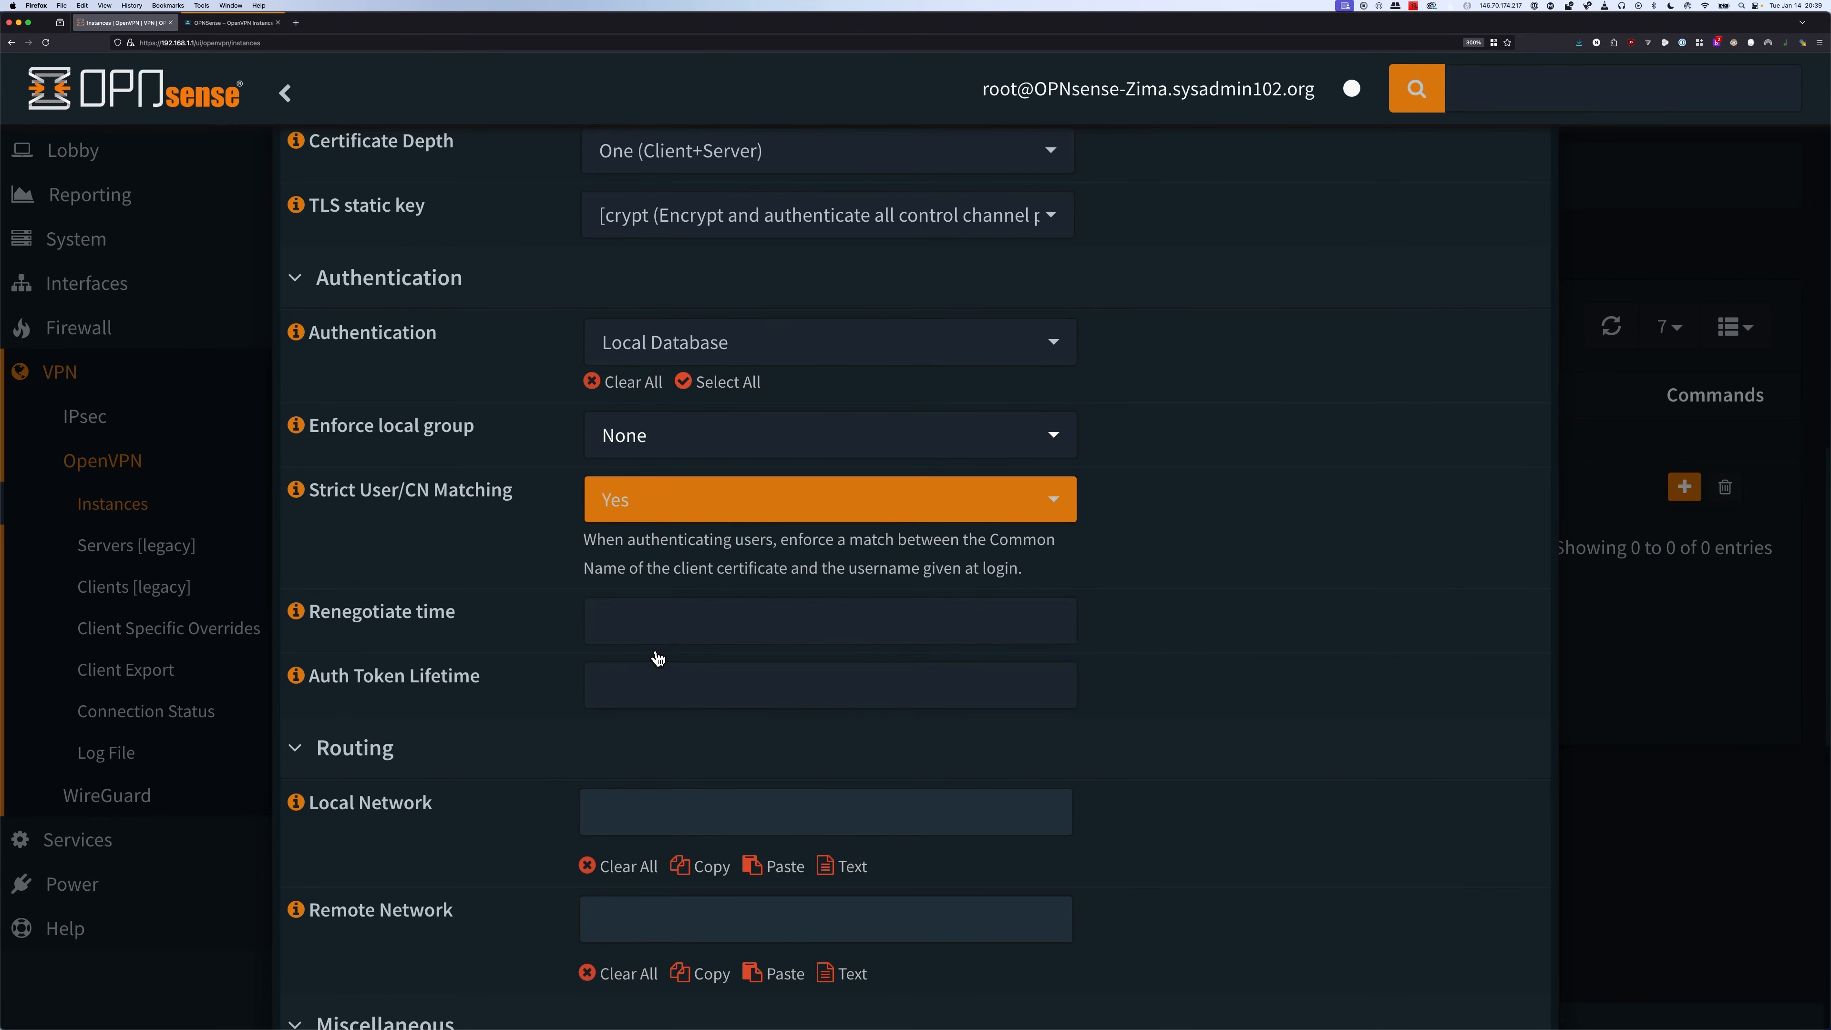
# - Add 192.168.1.1/24 as the local network in the instance's routing settings
pyautogui.scroll(-3, 658, 658)
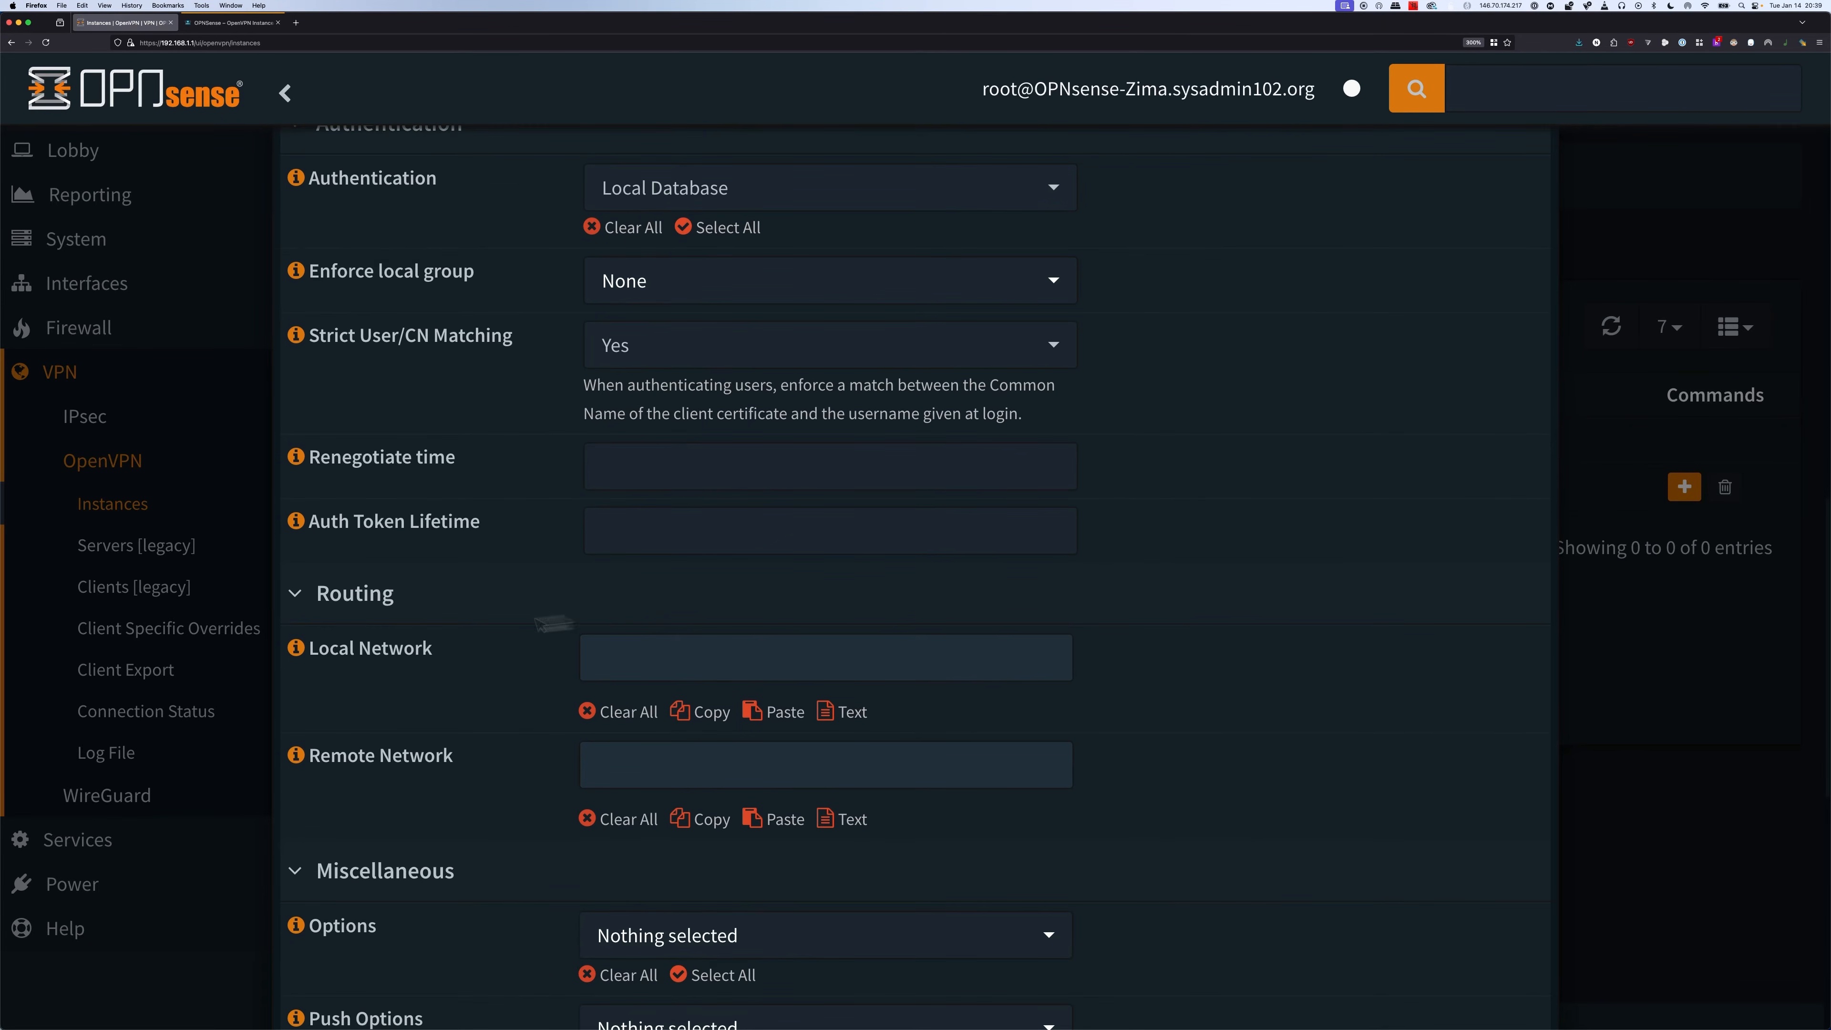
pyautogui.click(691, 664)
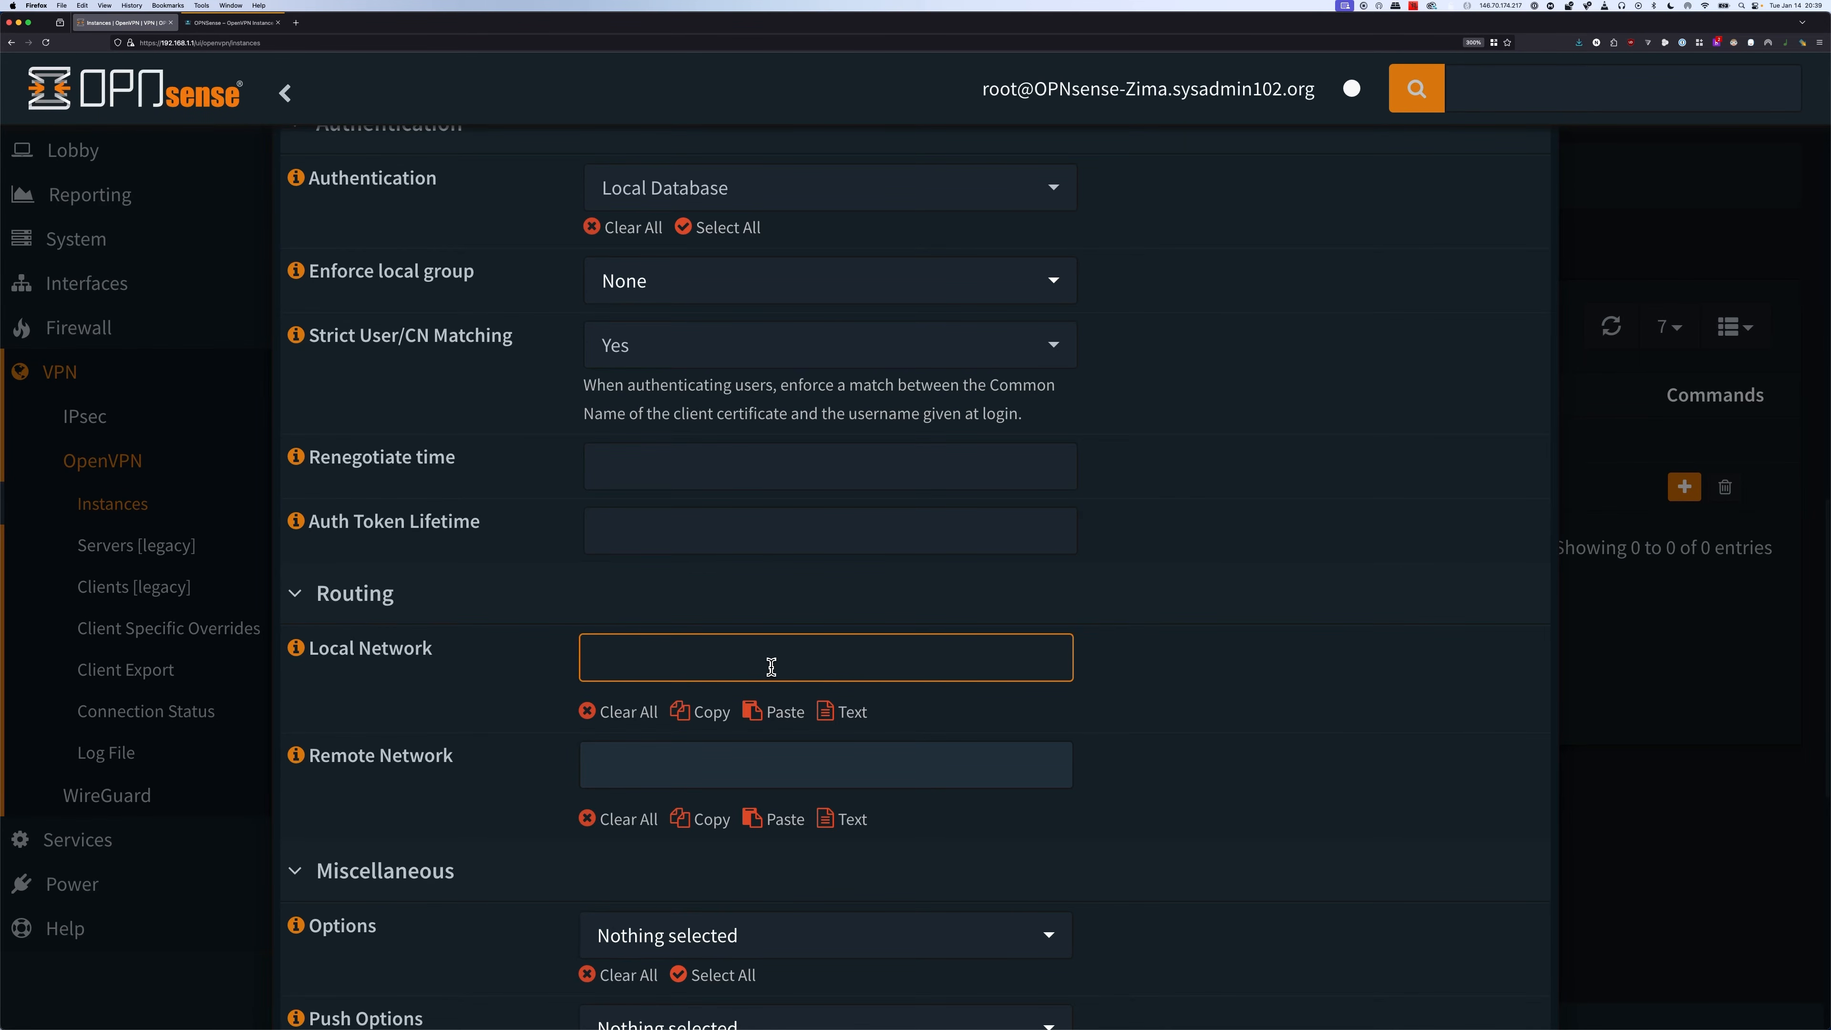
pyautogui.write('192.168.1.1/24')
pyautogui.click(965, 533)
pyautogui.click(1119, 583)
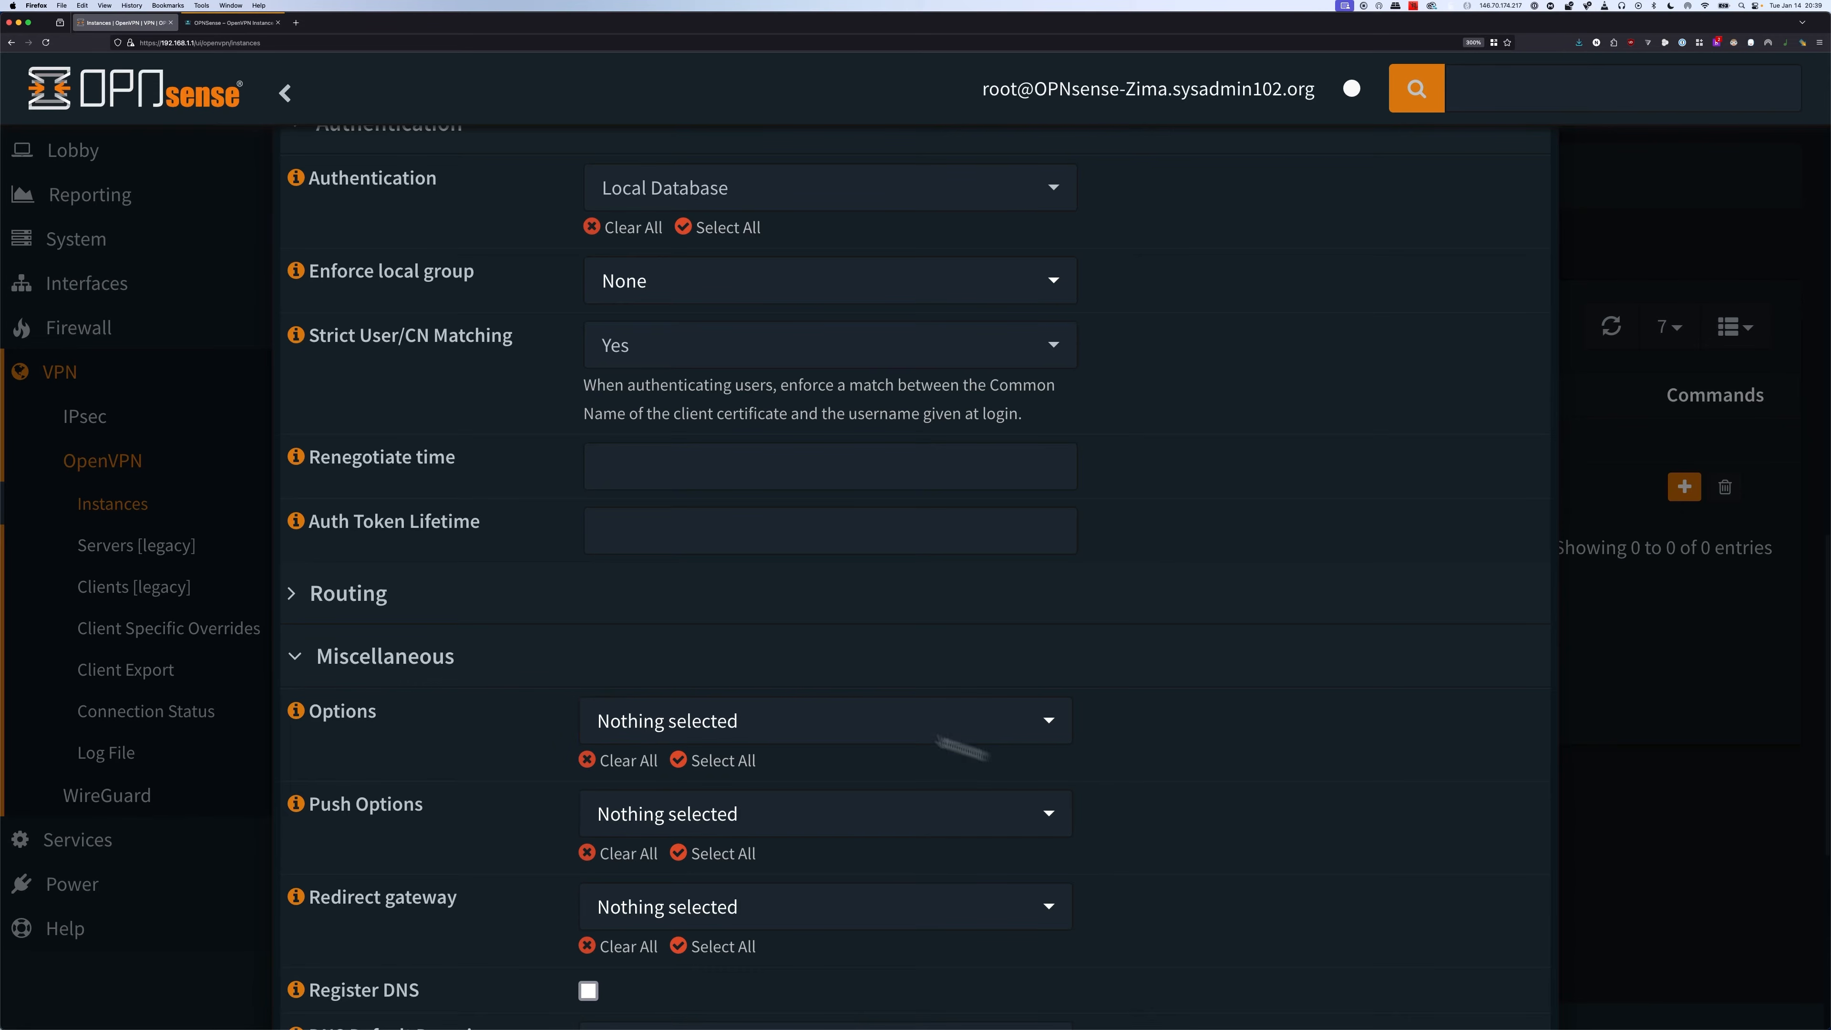
pyautogui.click(414, 594)
# - Enable the client-to-client option in the instance's miscellaneous settings
pyautogui.scroll(-5, 1320, 740)
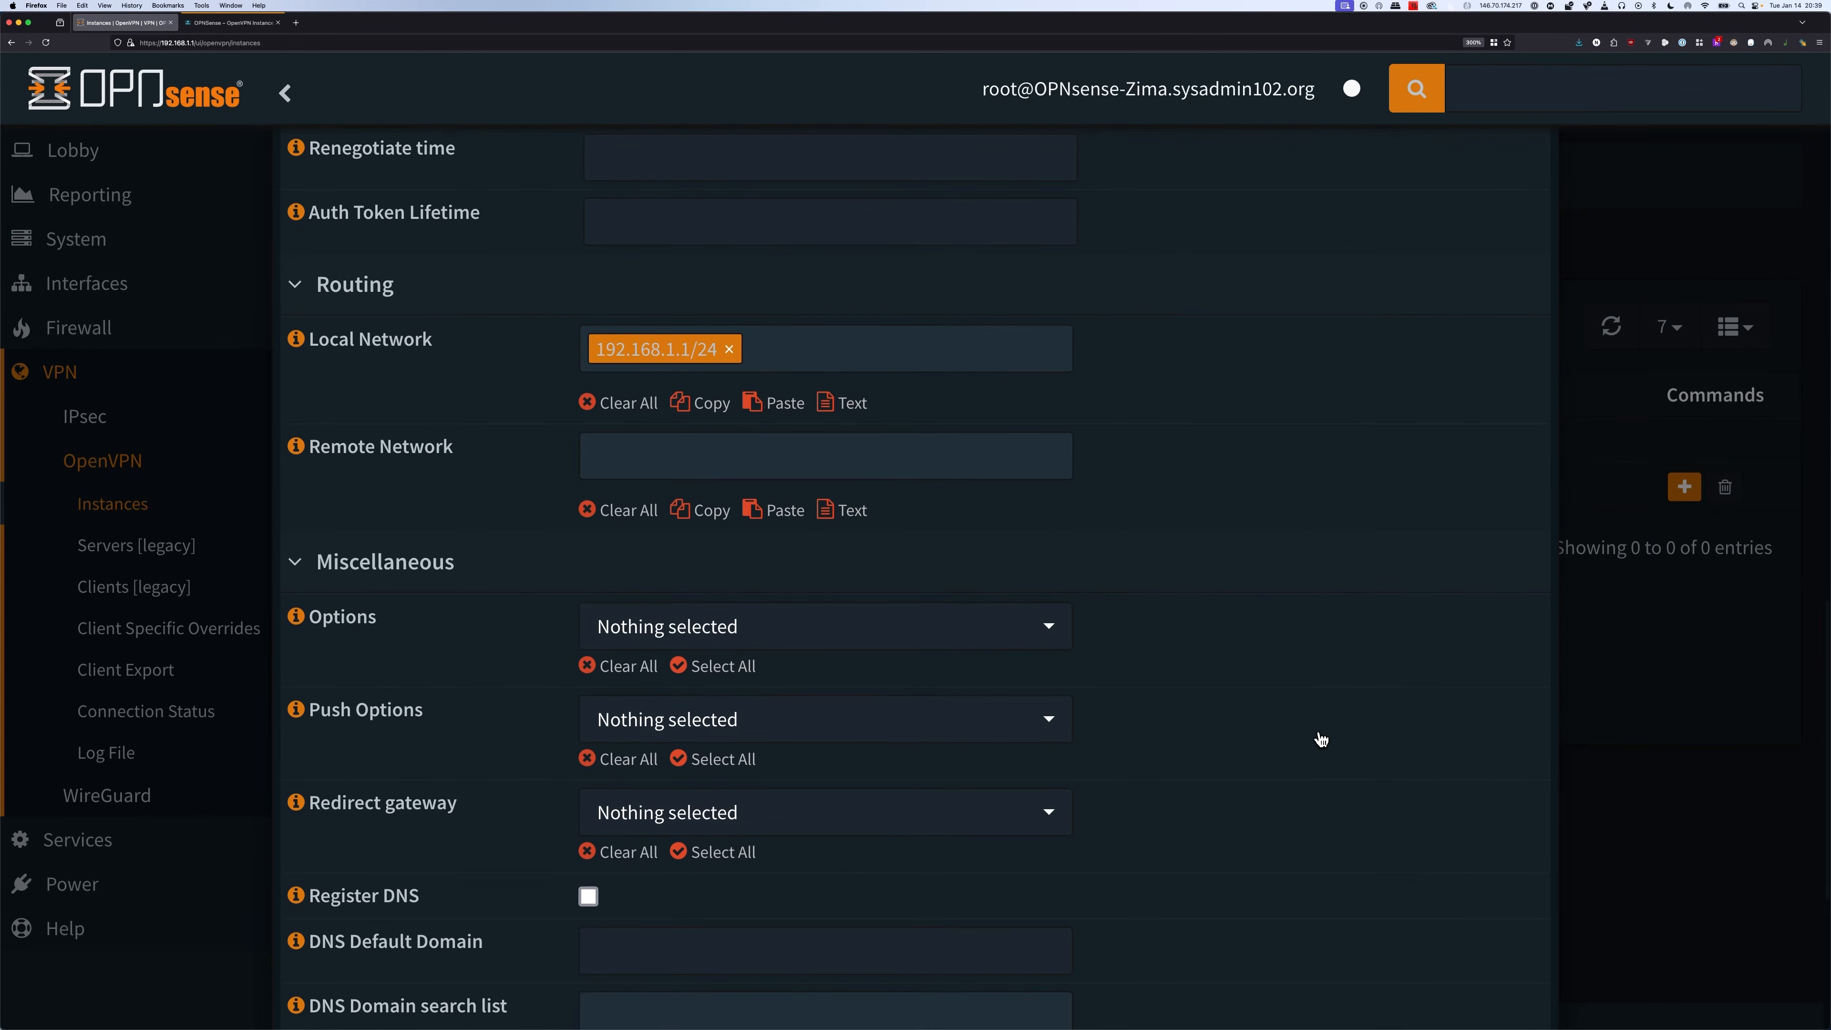
pyautogui.scroll(-2, 1319, 739)
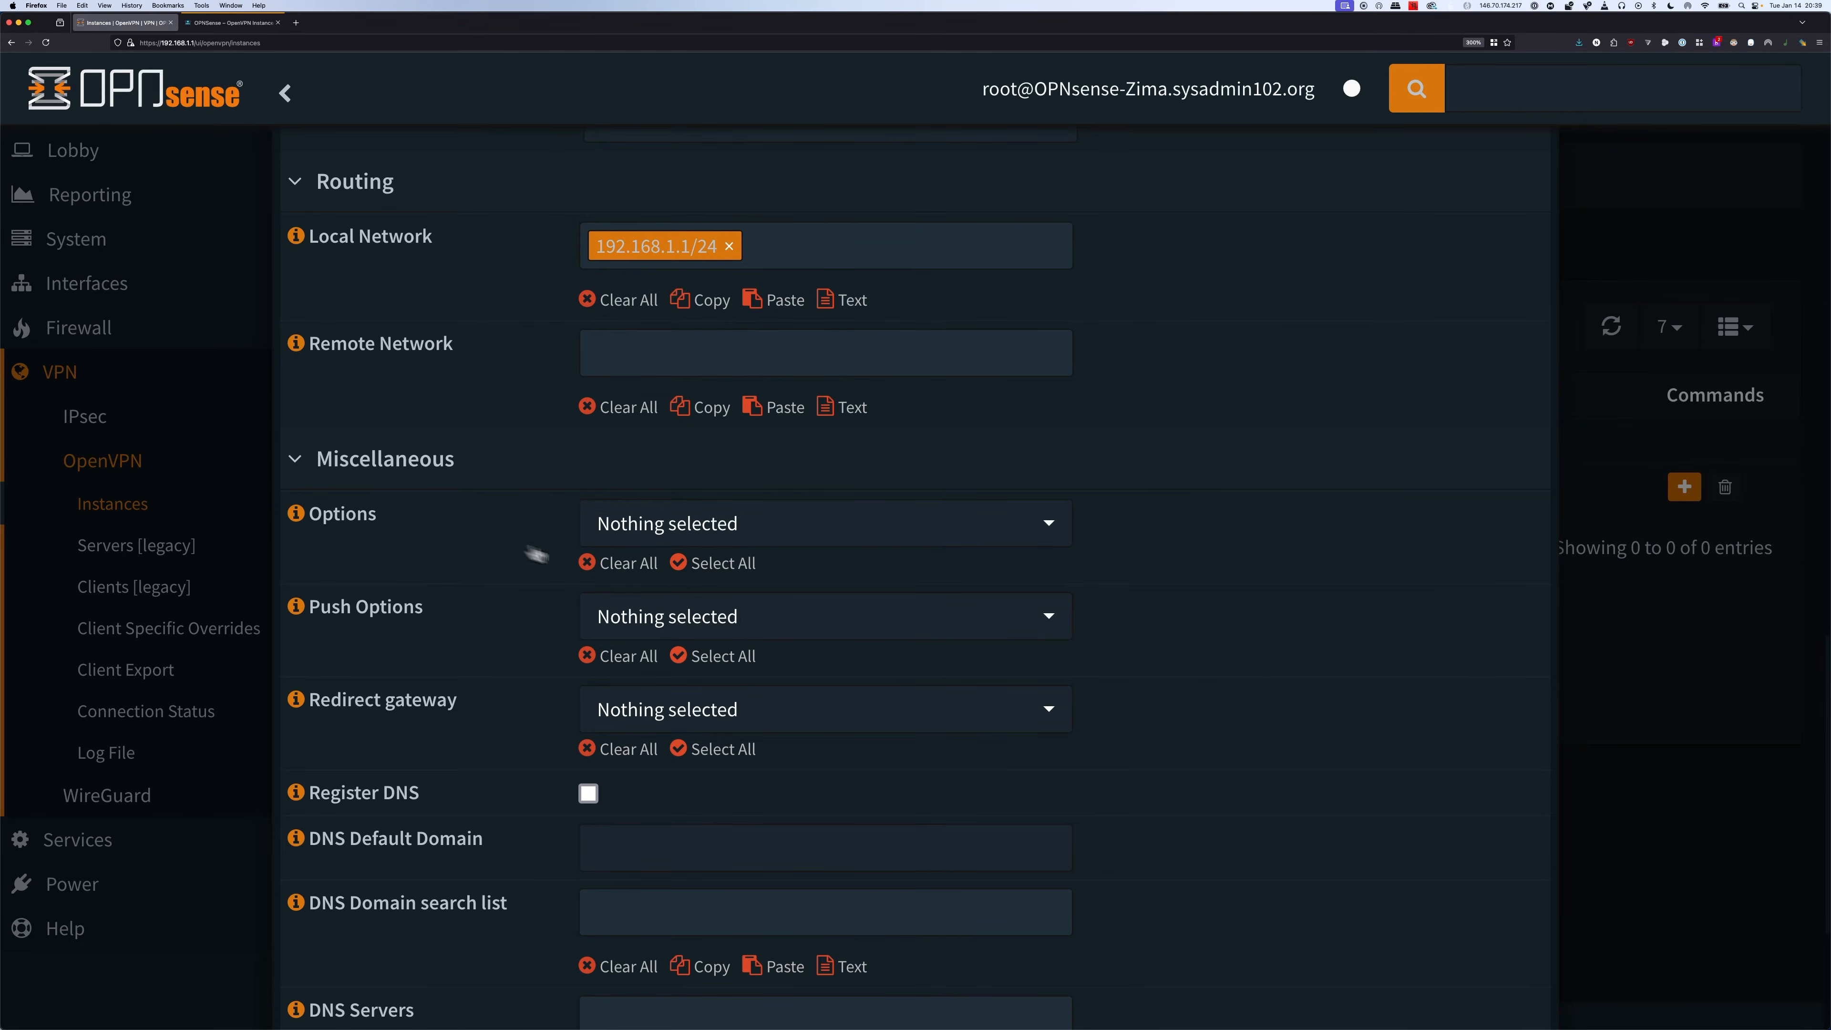
pyautogui.click(732, 542)
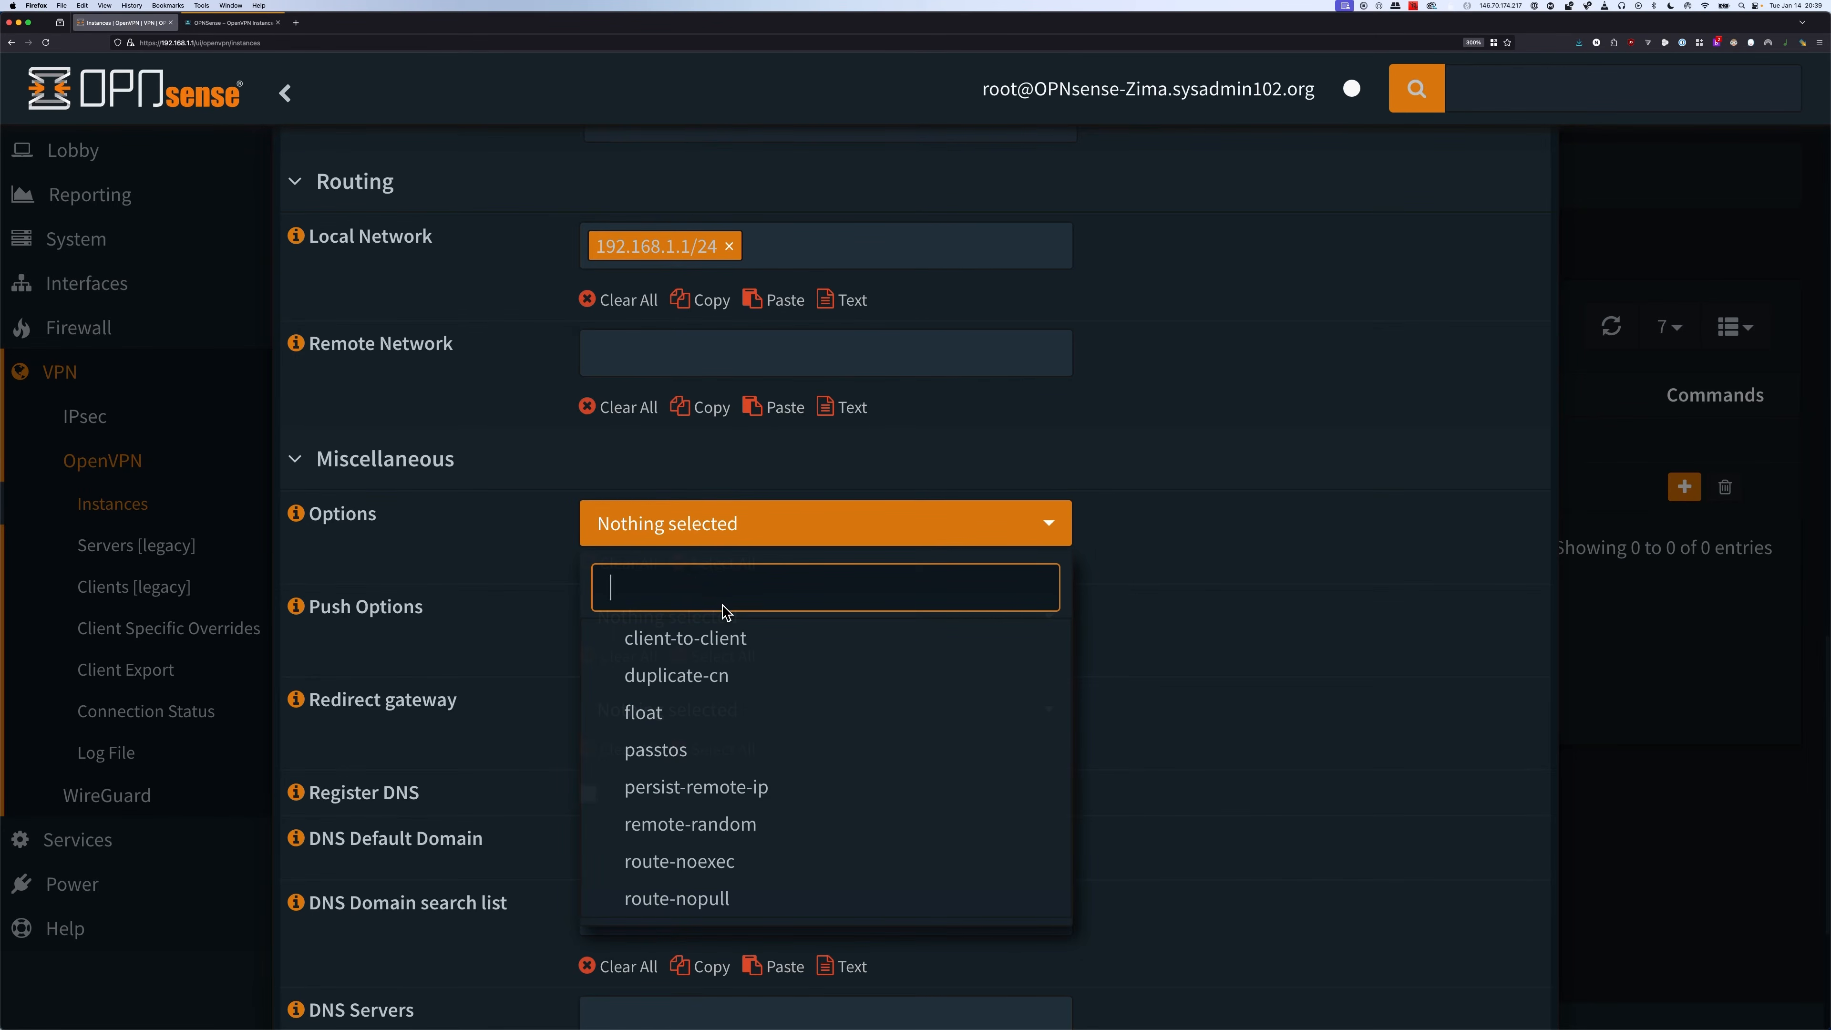
pyautogui.click(711, 638)
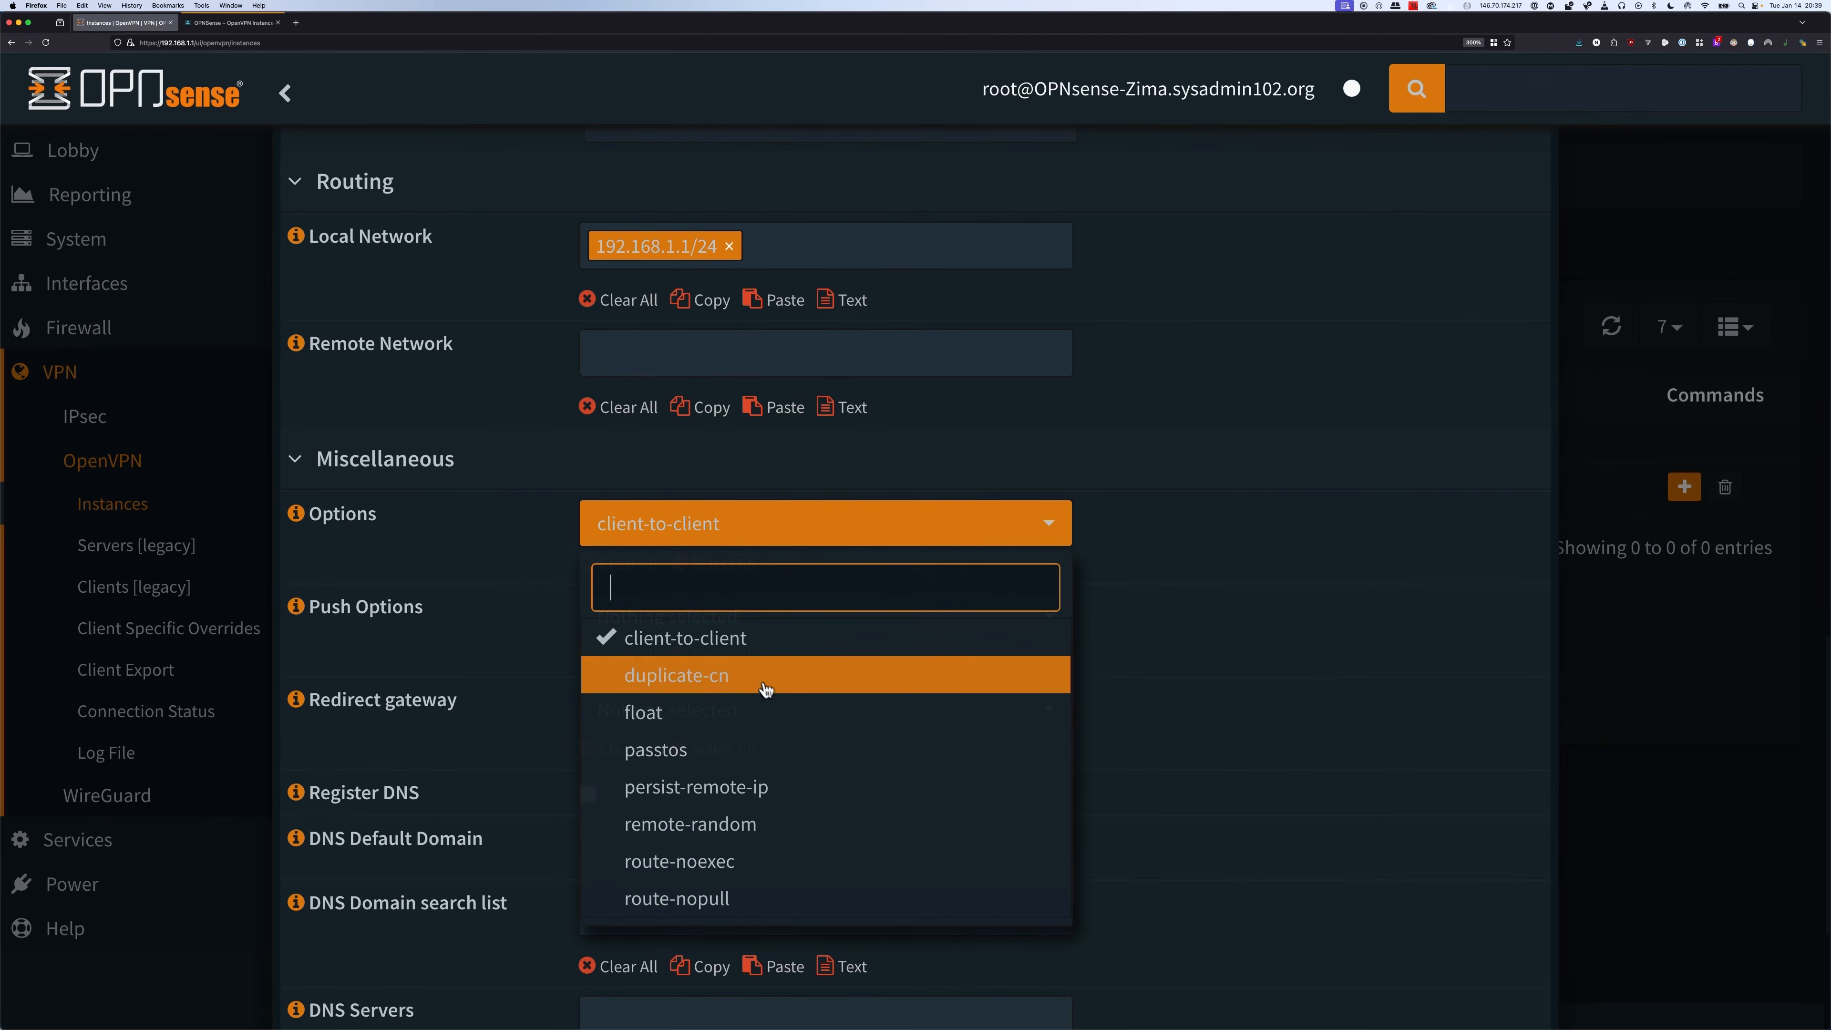
# - Switch to the SYSADMIN102 tutorial page and look up its explanations of the OpenVPN options, push options and redirect gateway flags
pyautogui.click(241, 24)
pyautogui.scroll(-15, 537, 609)
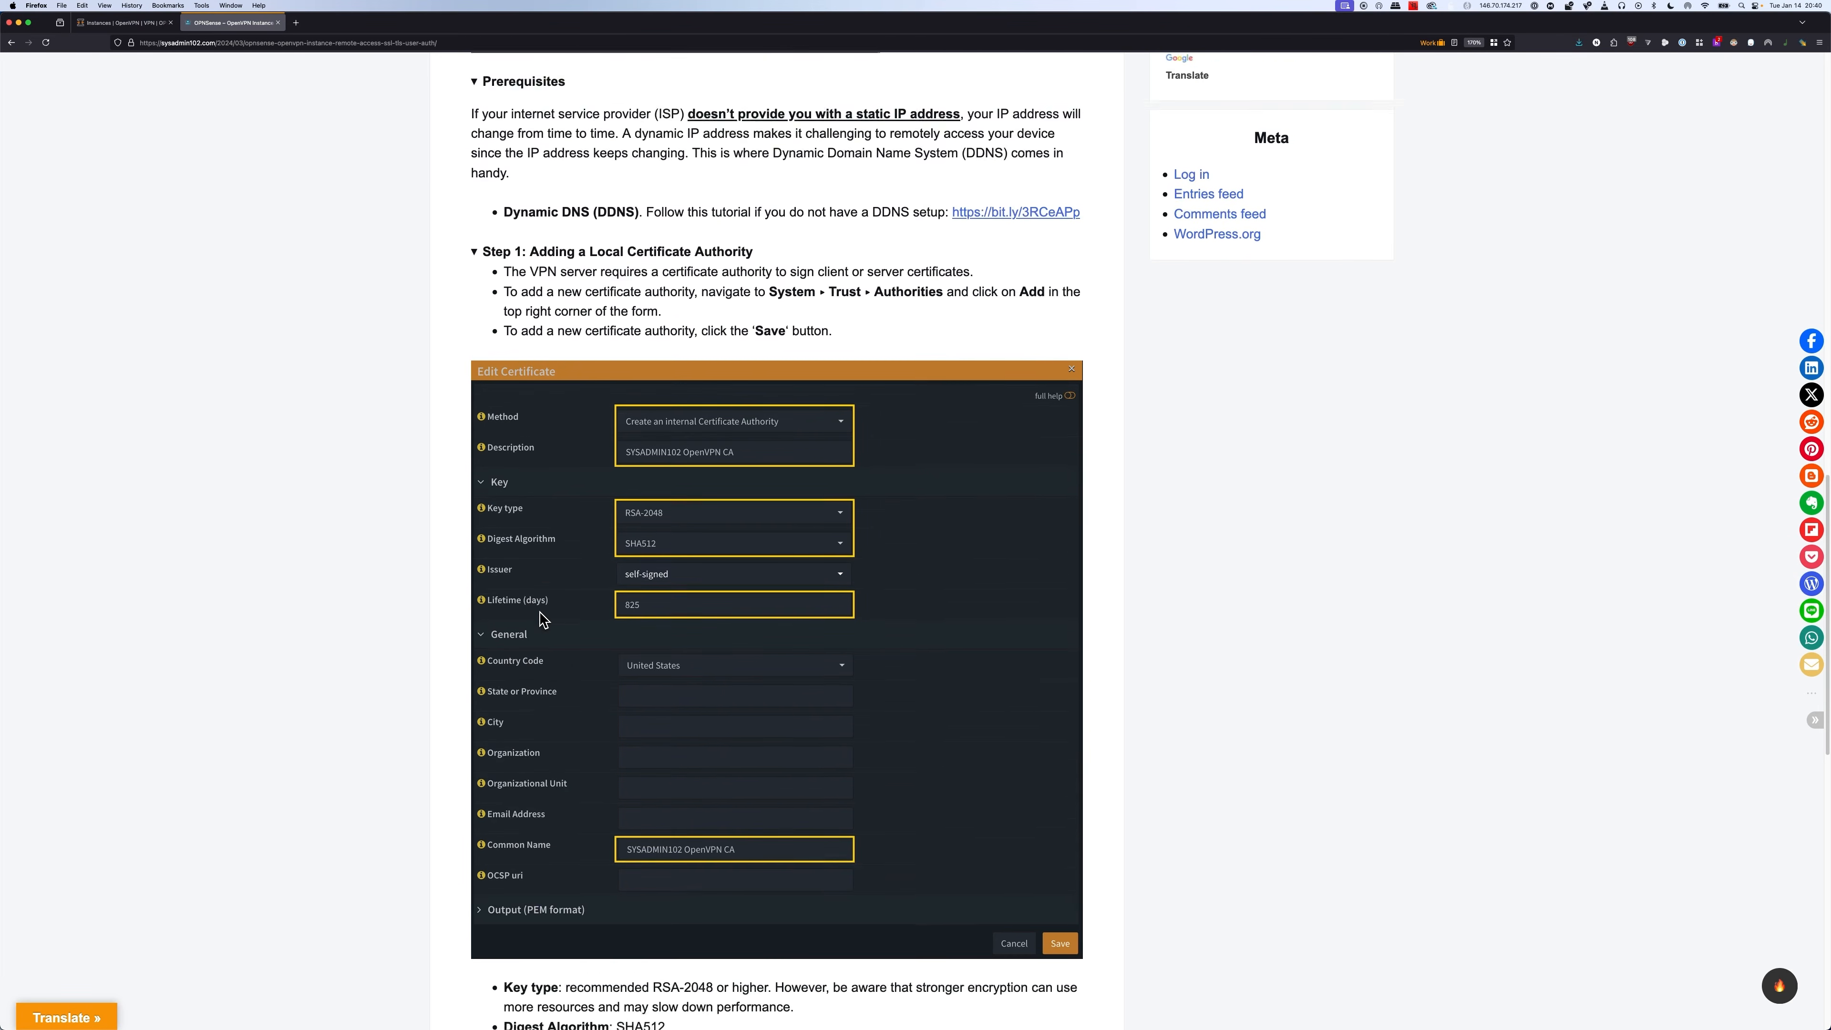
pyautogui.click(613, 415)
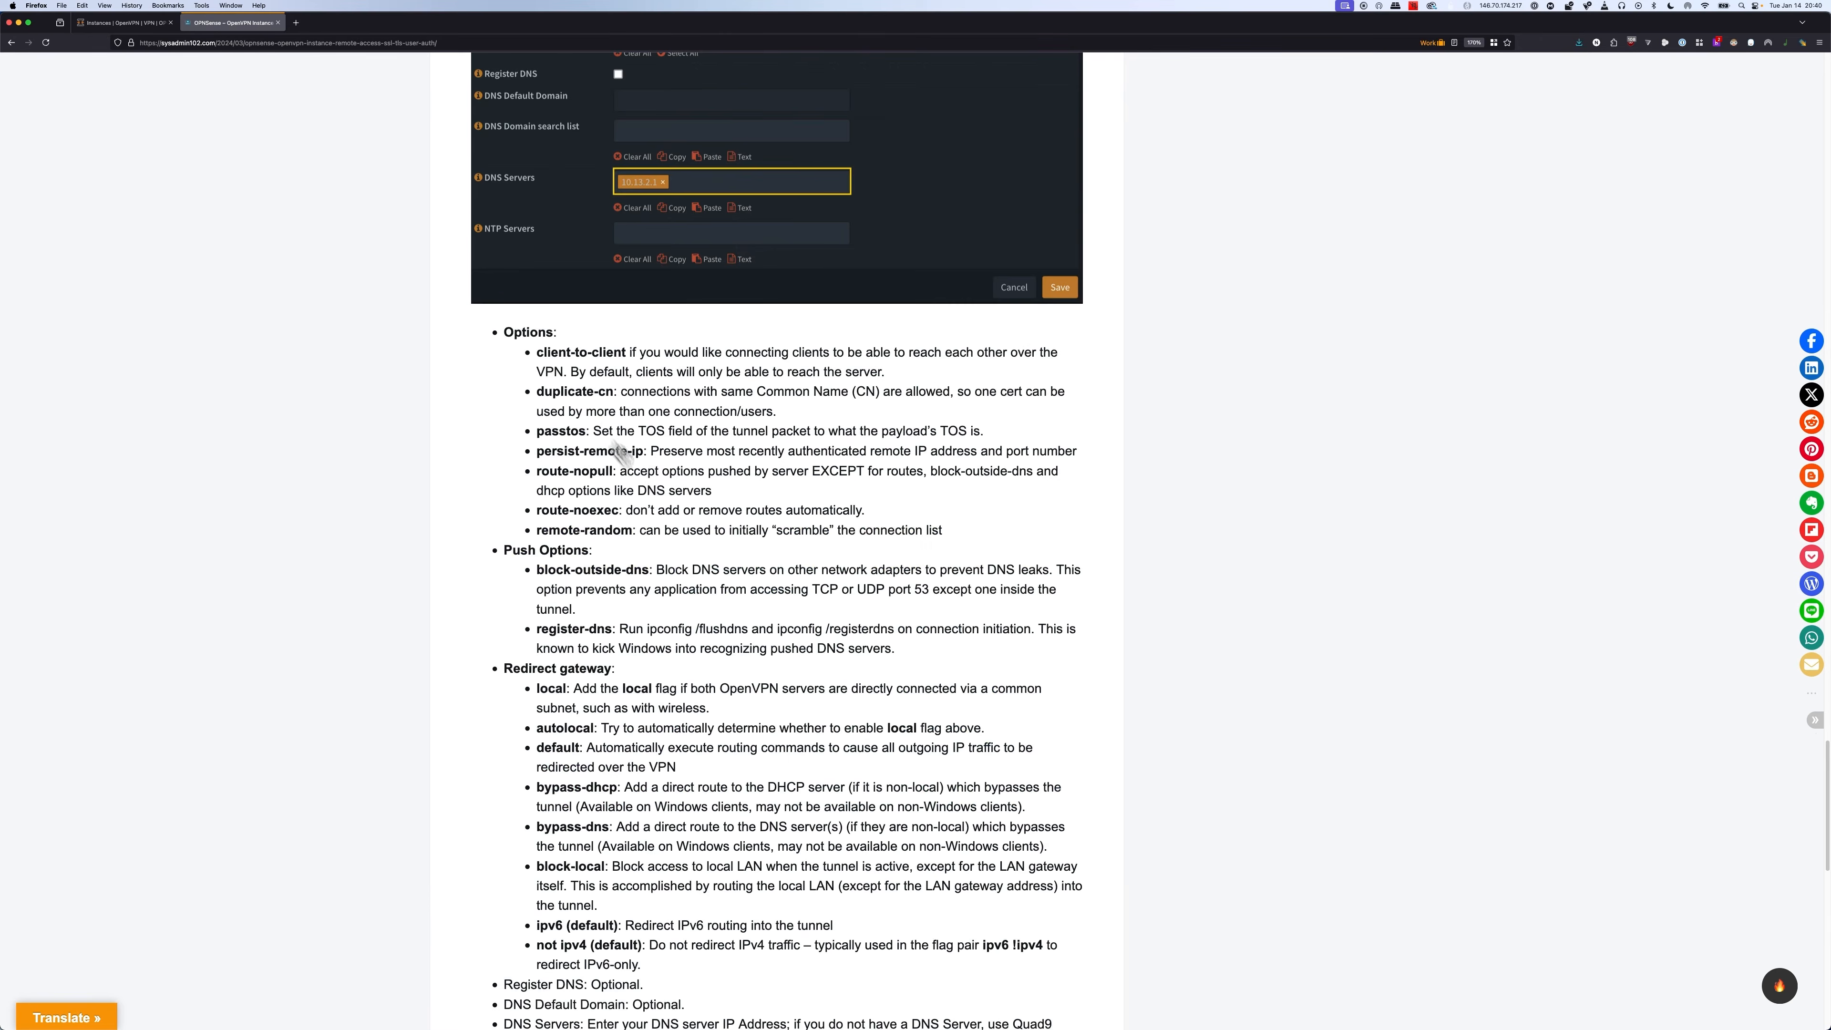
# - Return from the tutorial page to the OPNsense instance form and select push block-outside-dns and push register-dns as push options
pyautogui.scroll(-4, 619, 459)
pyautogui.scroll(1, 753, 638)
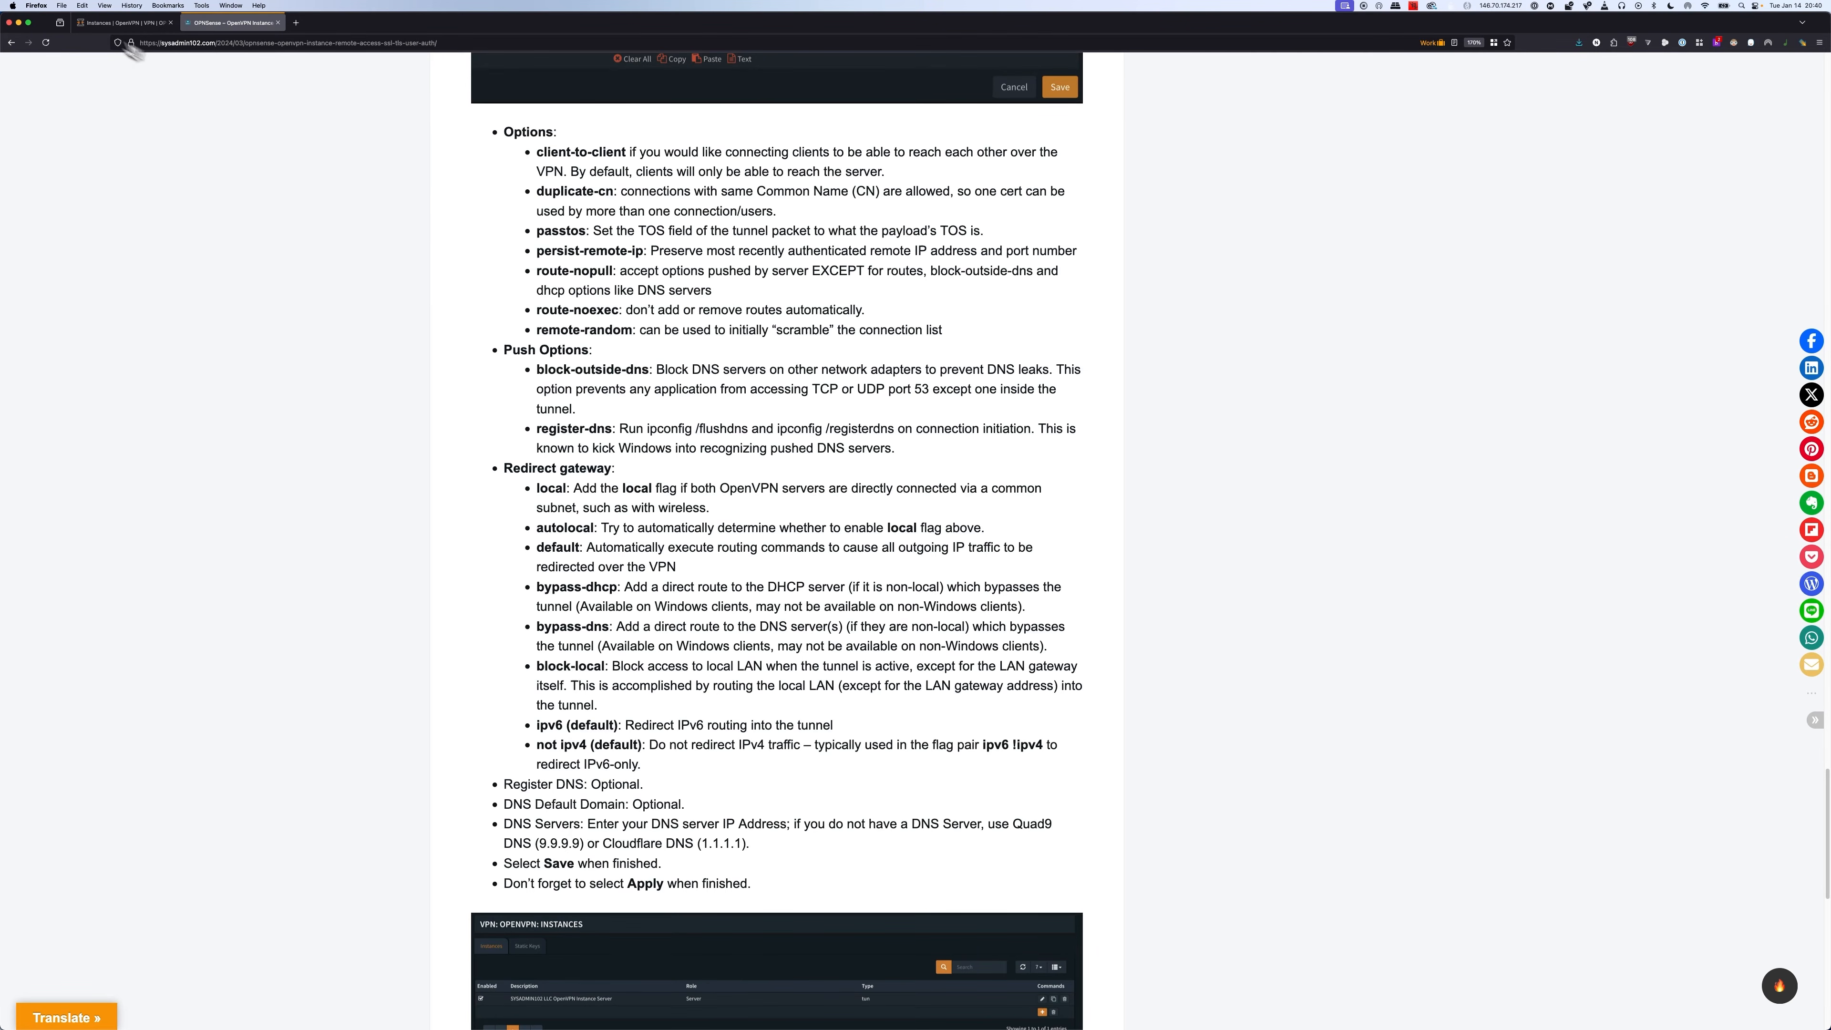
pyautogui.click(124, 22)
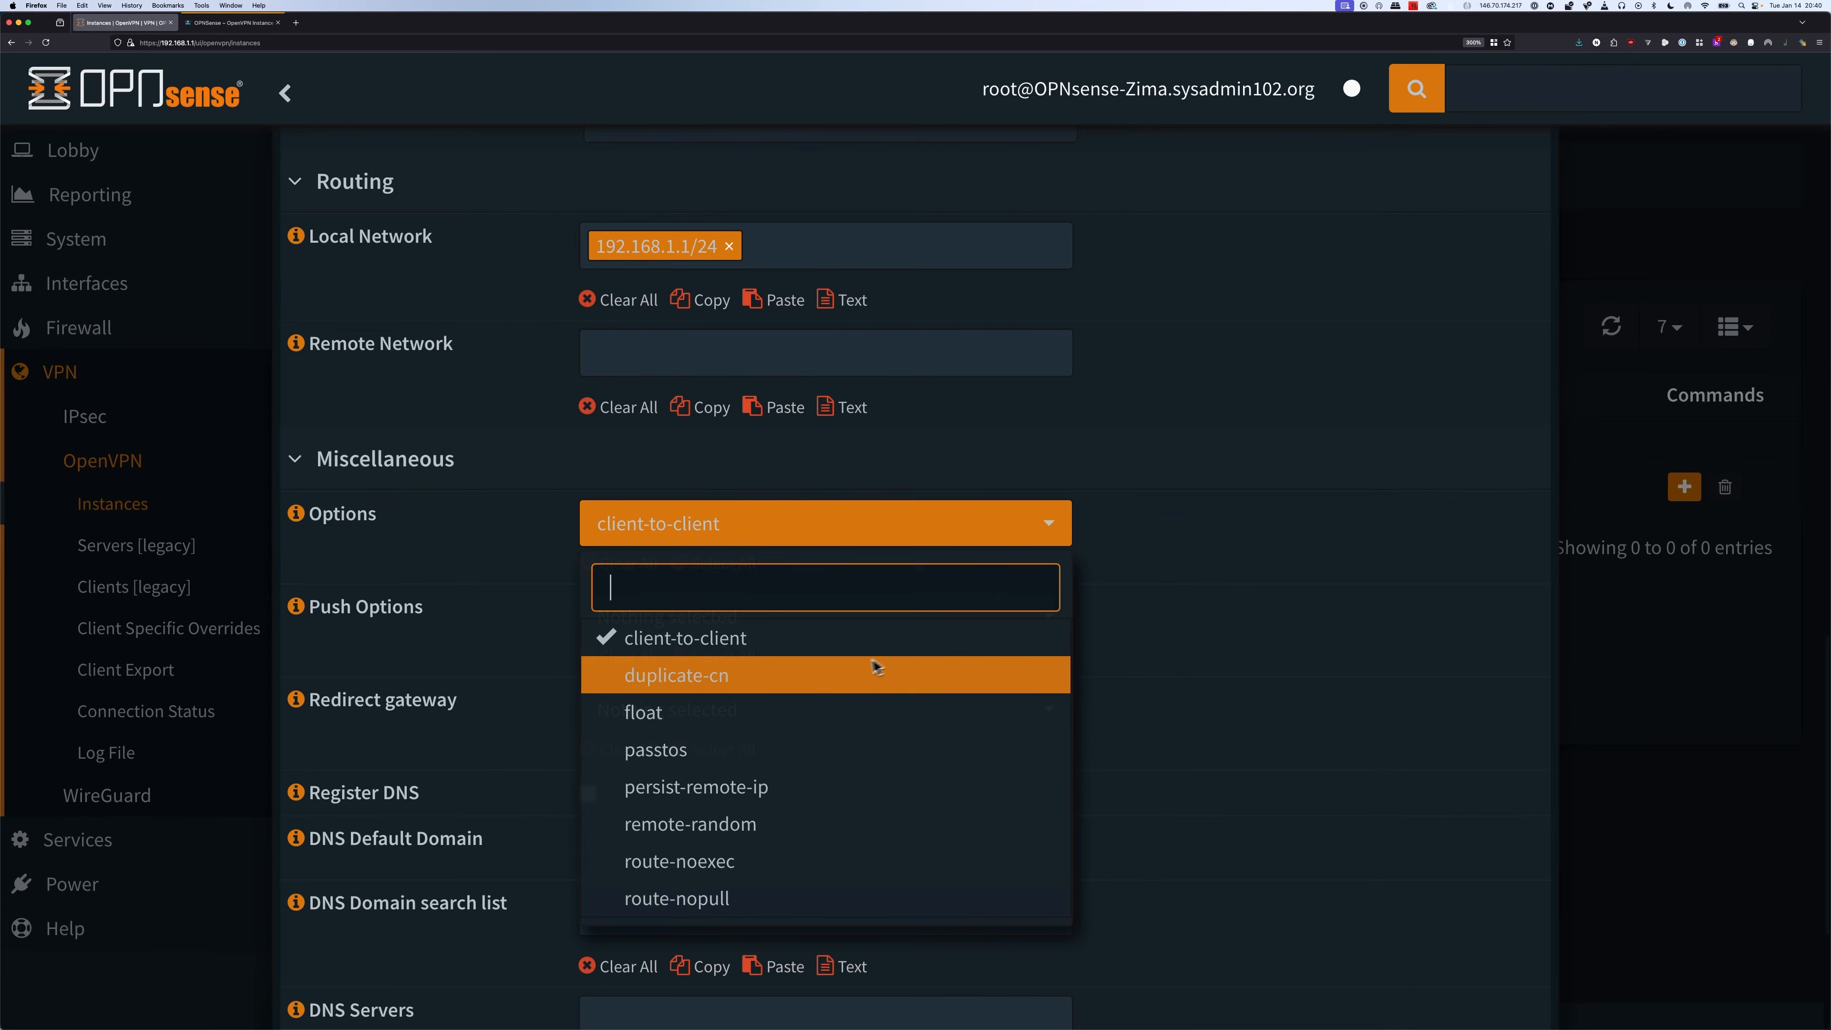
pyautogui.click(1290, 633)
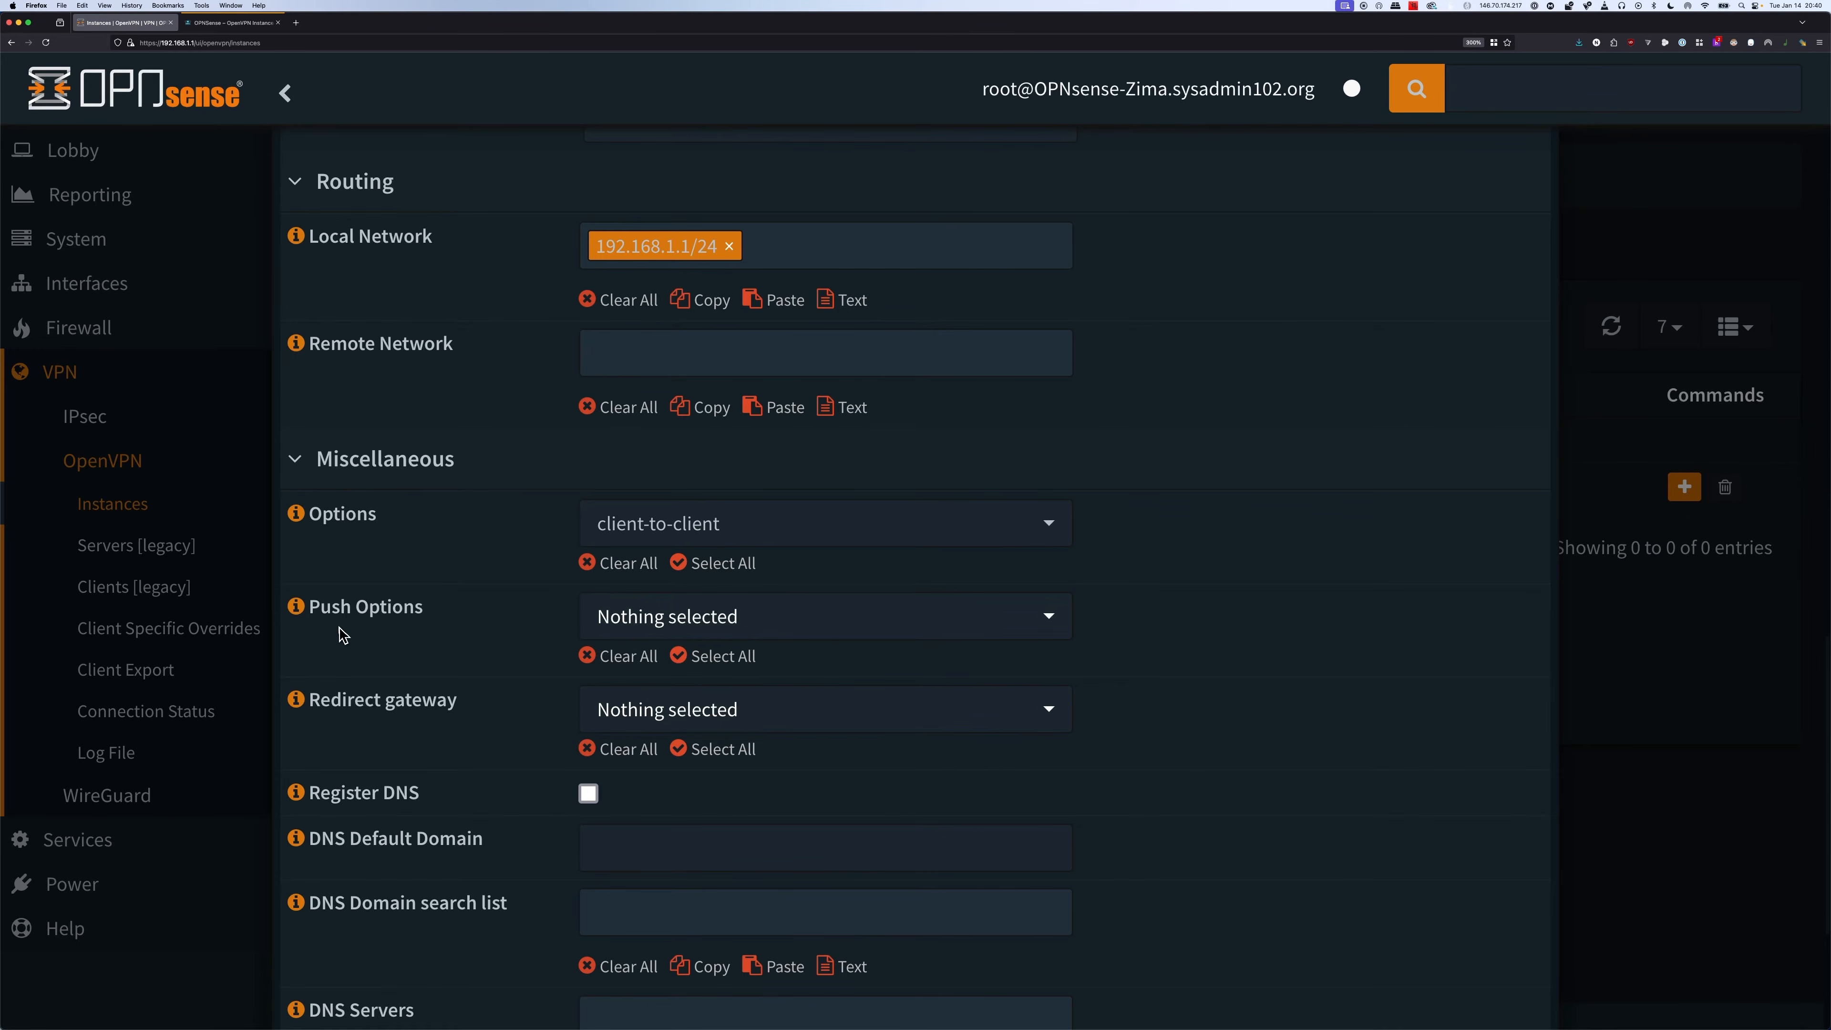
pyautogui.click(729, 624)
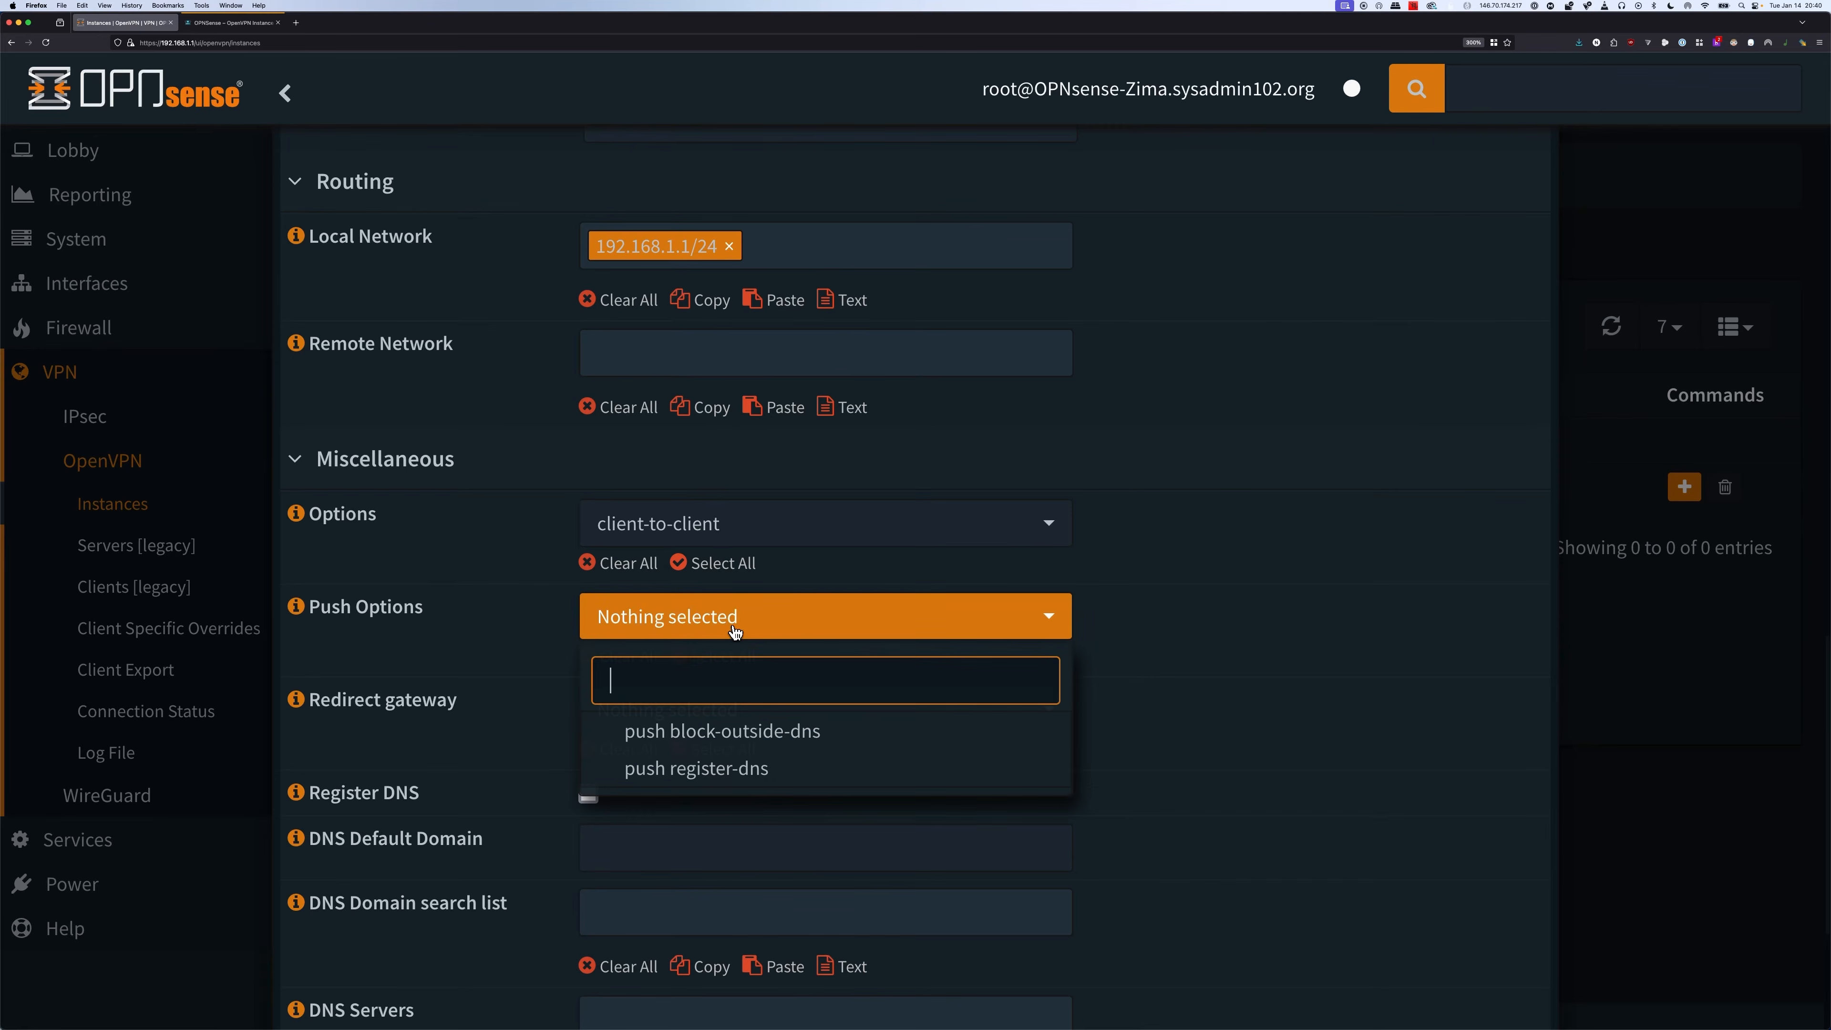
pyautogui.click(785, 742)
pyautogui.click(759, 776)
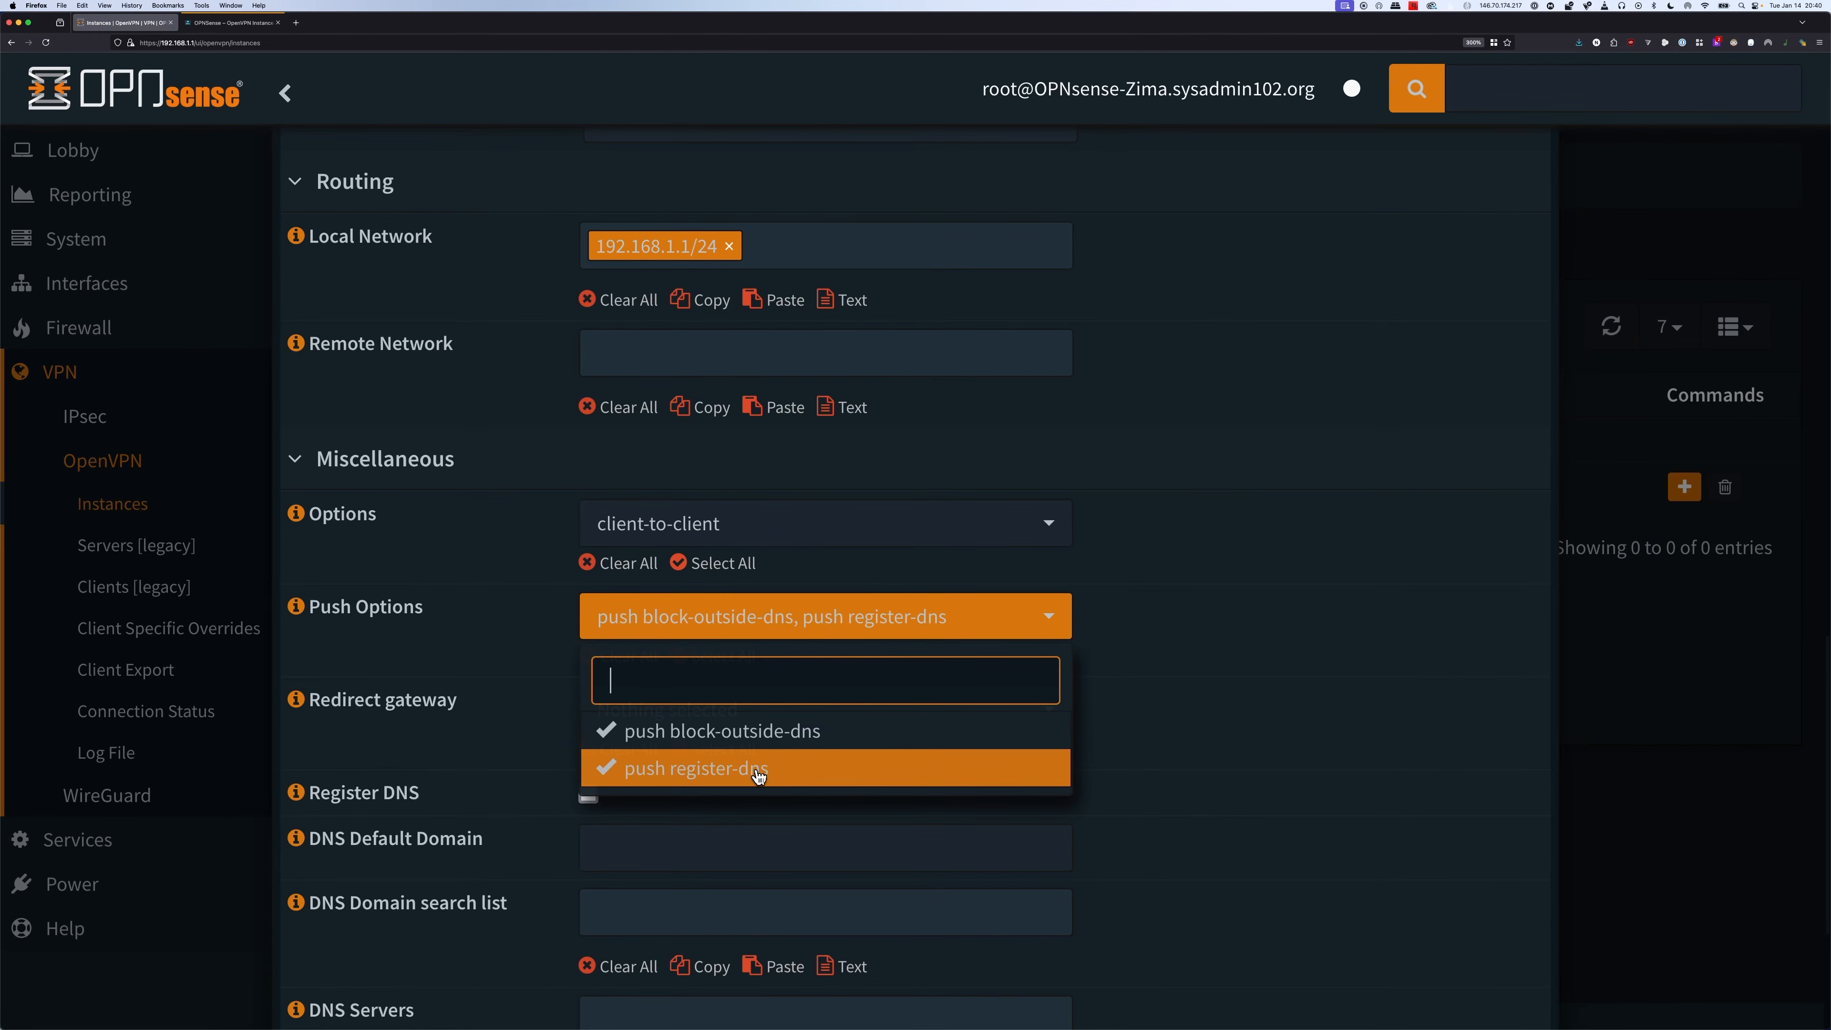
pyautogui.click(1165, 702)
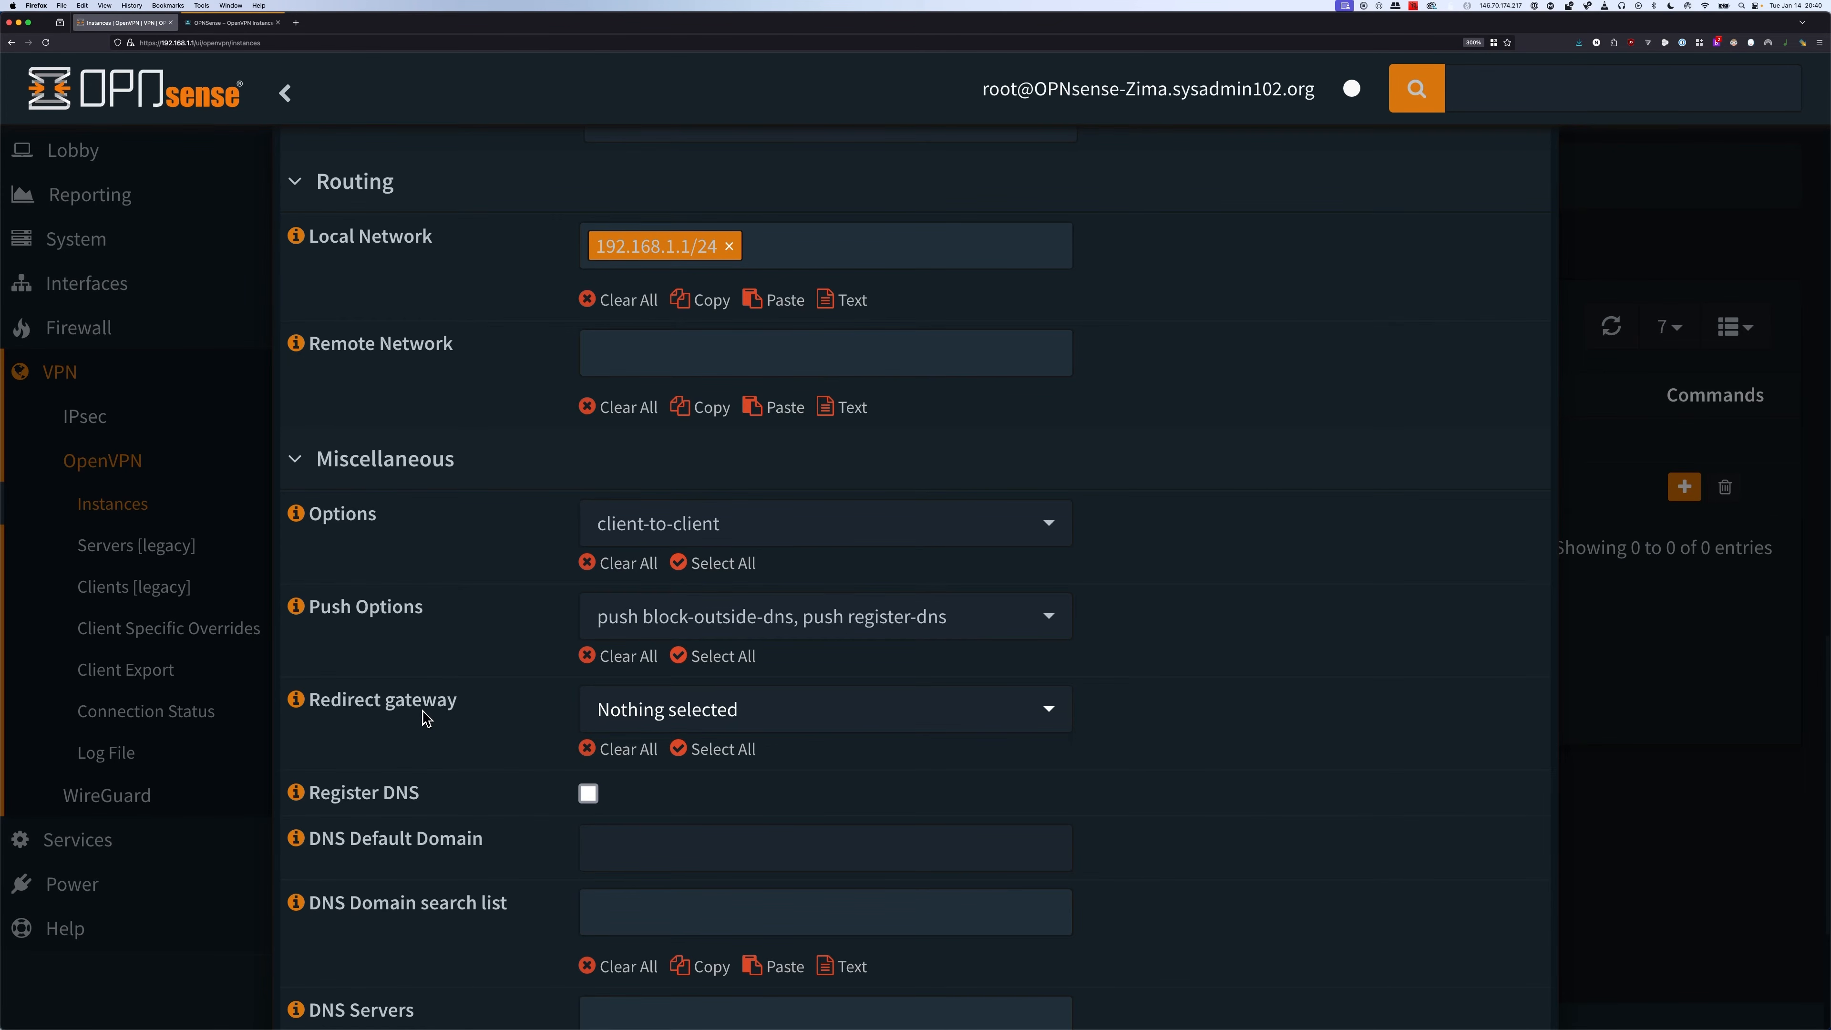
# - Set the instance's redirect gateway flag to default
pyautogui.click(802, 727)
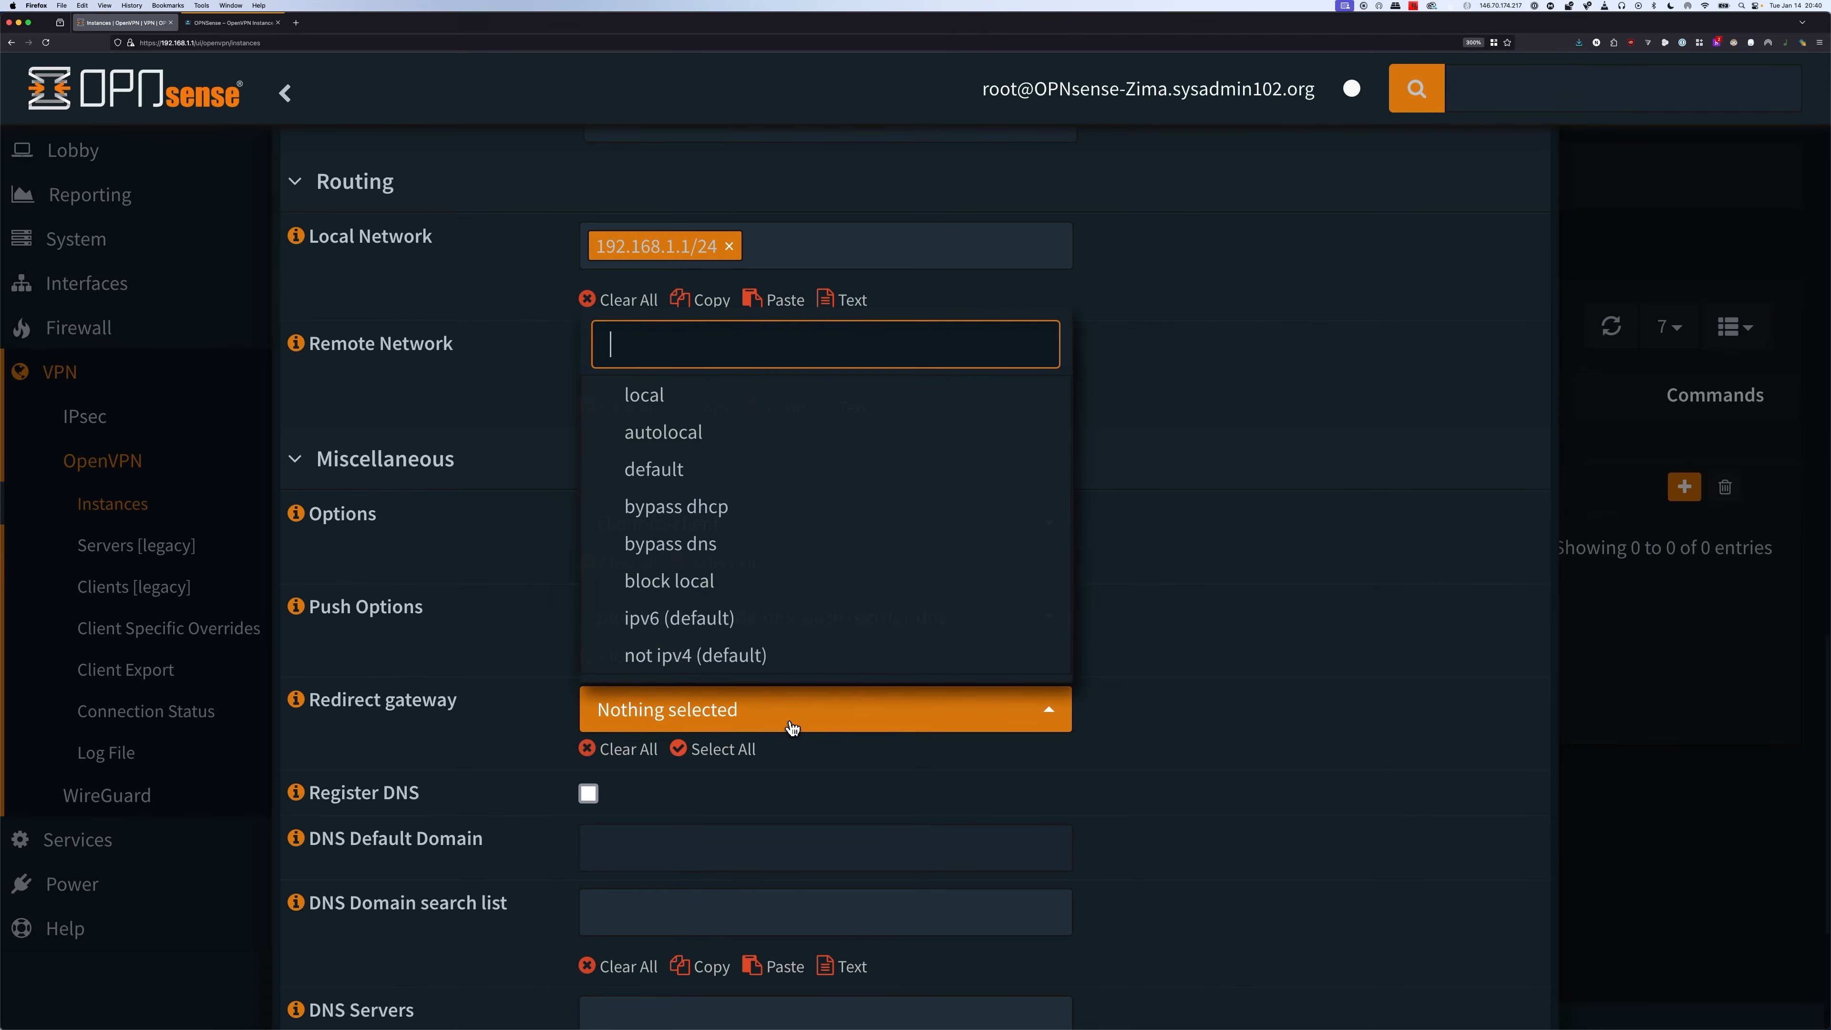
pyautogui.click(677, 470)
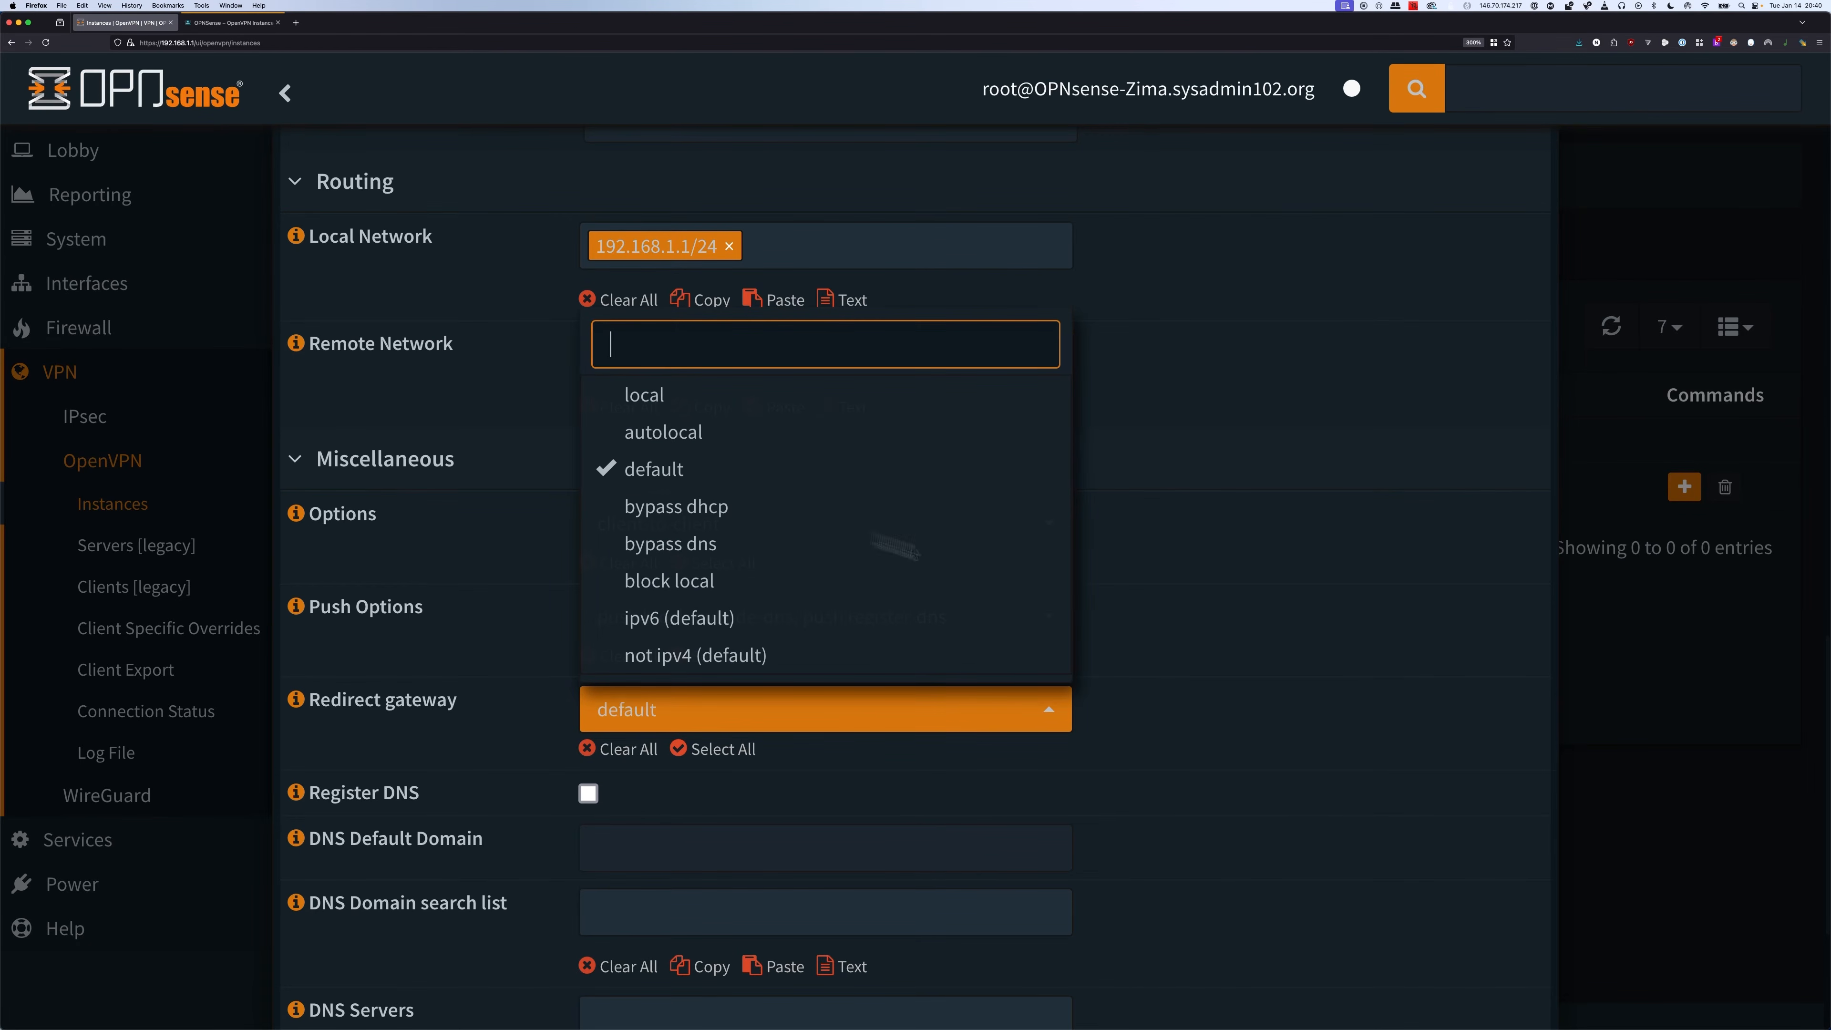
pyautogui.click(1268, 684)
# - Enable Register DNS and add 10.13.2.1 as a DNS server for the VPN clients
pyautogui.scroll(-4, 1182, 776)
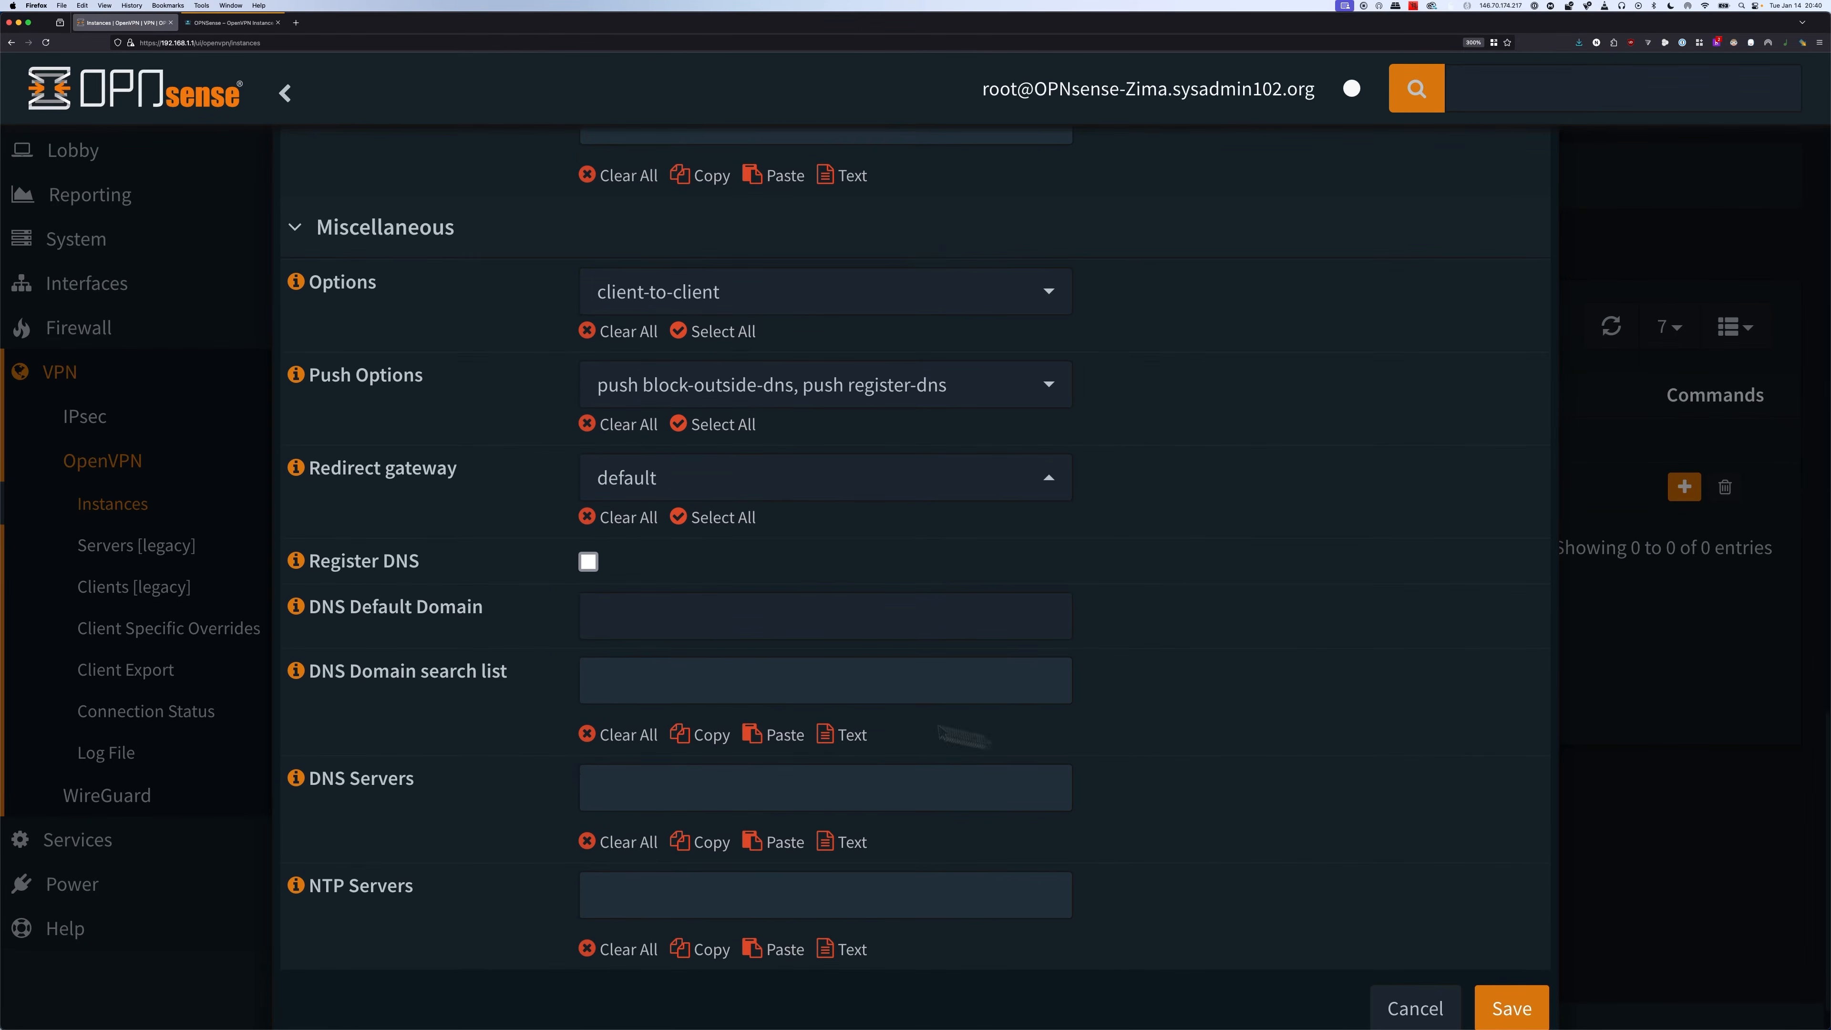
pyautogui.click(588, 561)
pyautogui.click(720, 801)
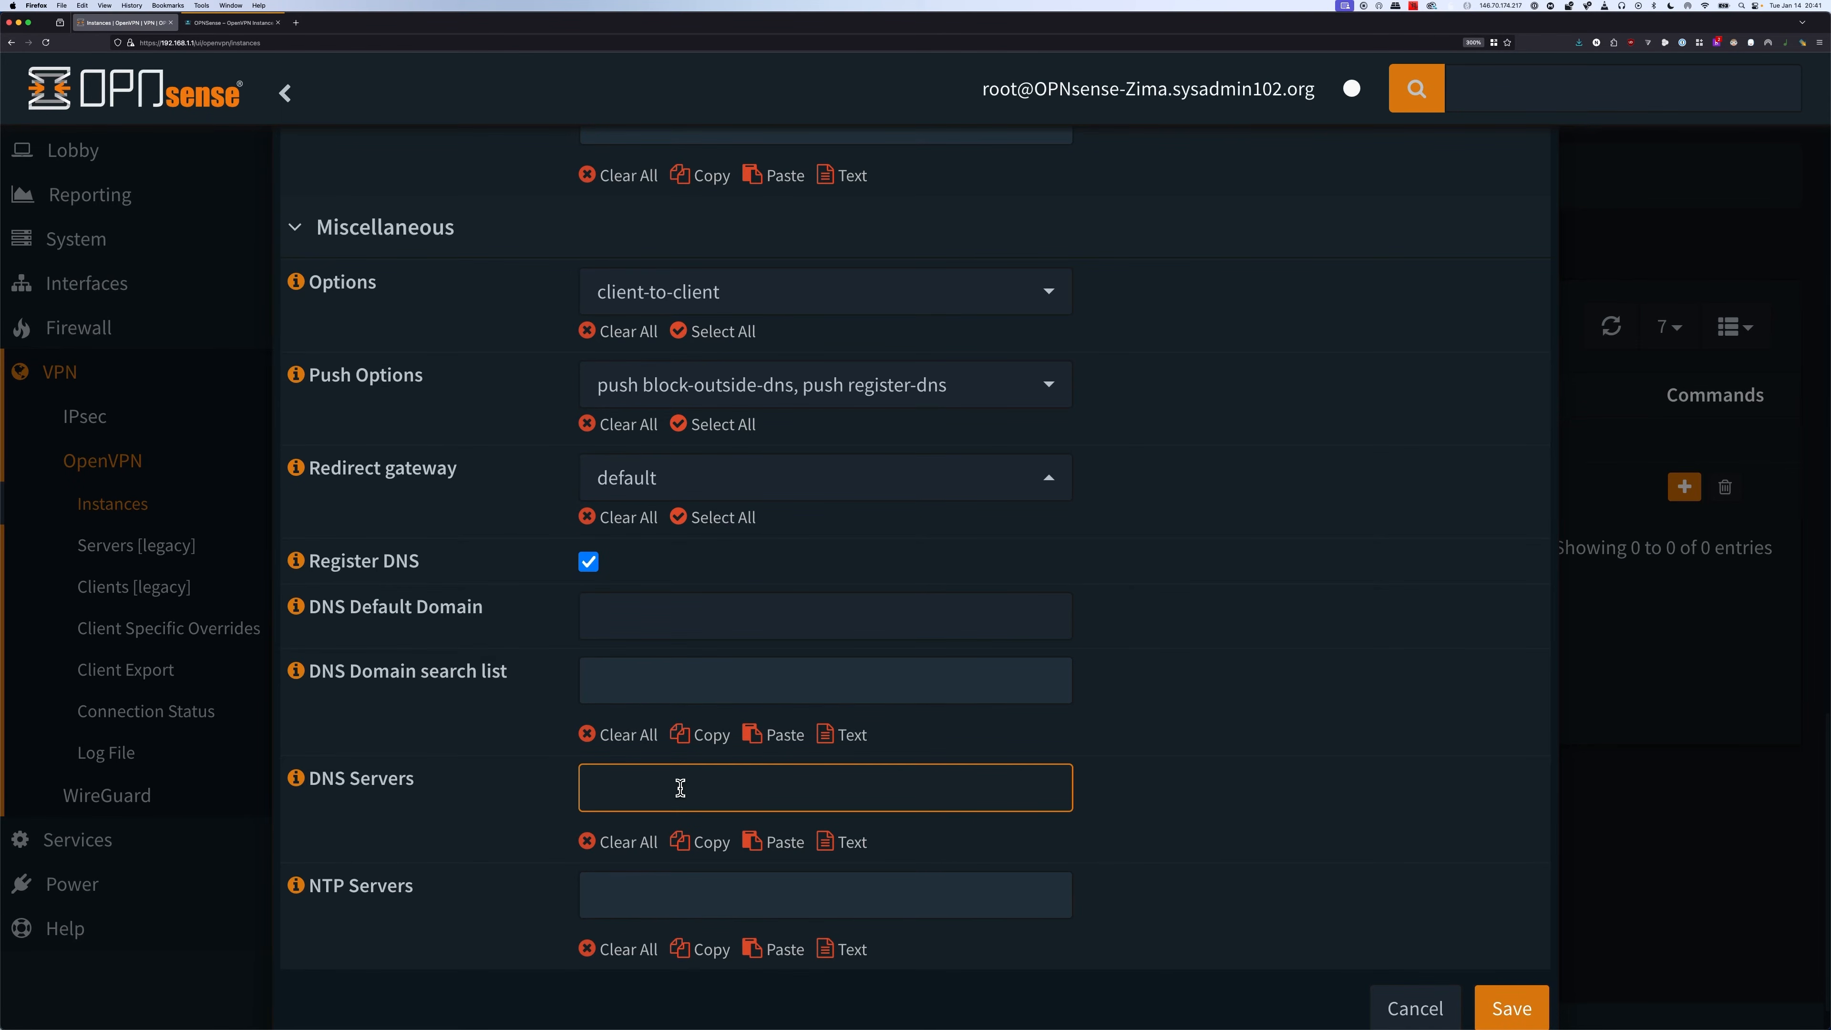
pyautogui.write('10.13.2.1')
pyautogui.press('Return')
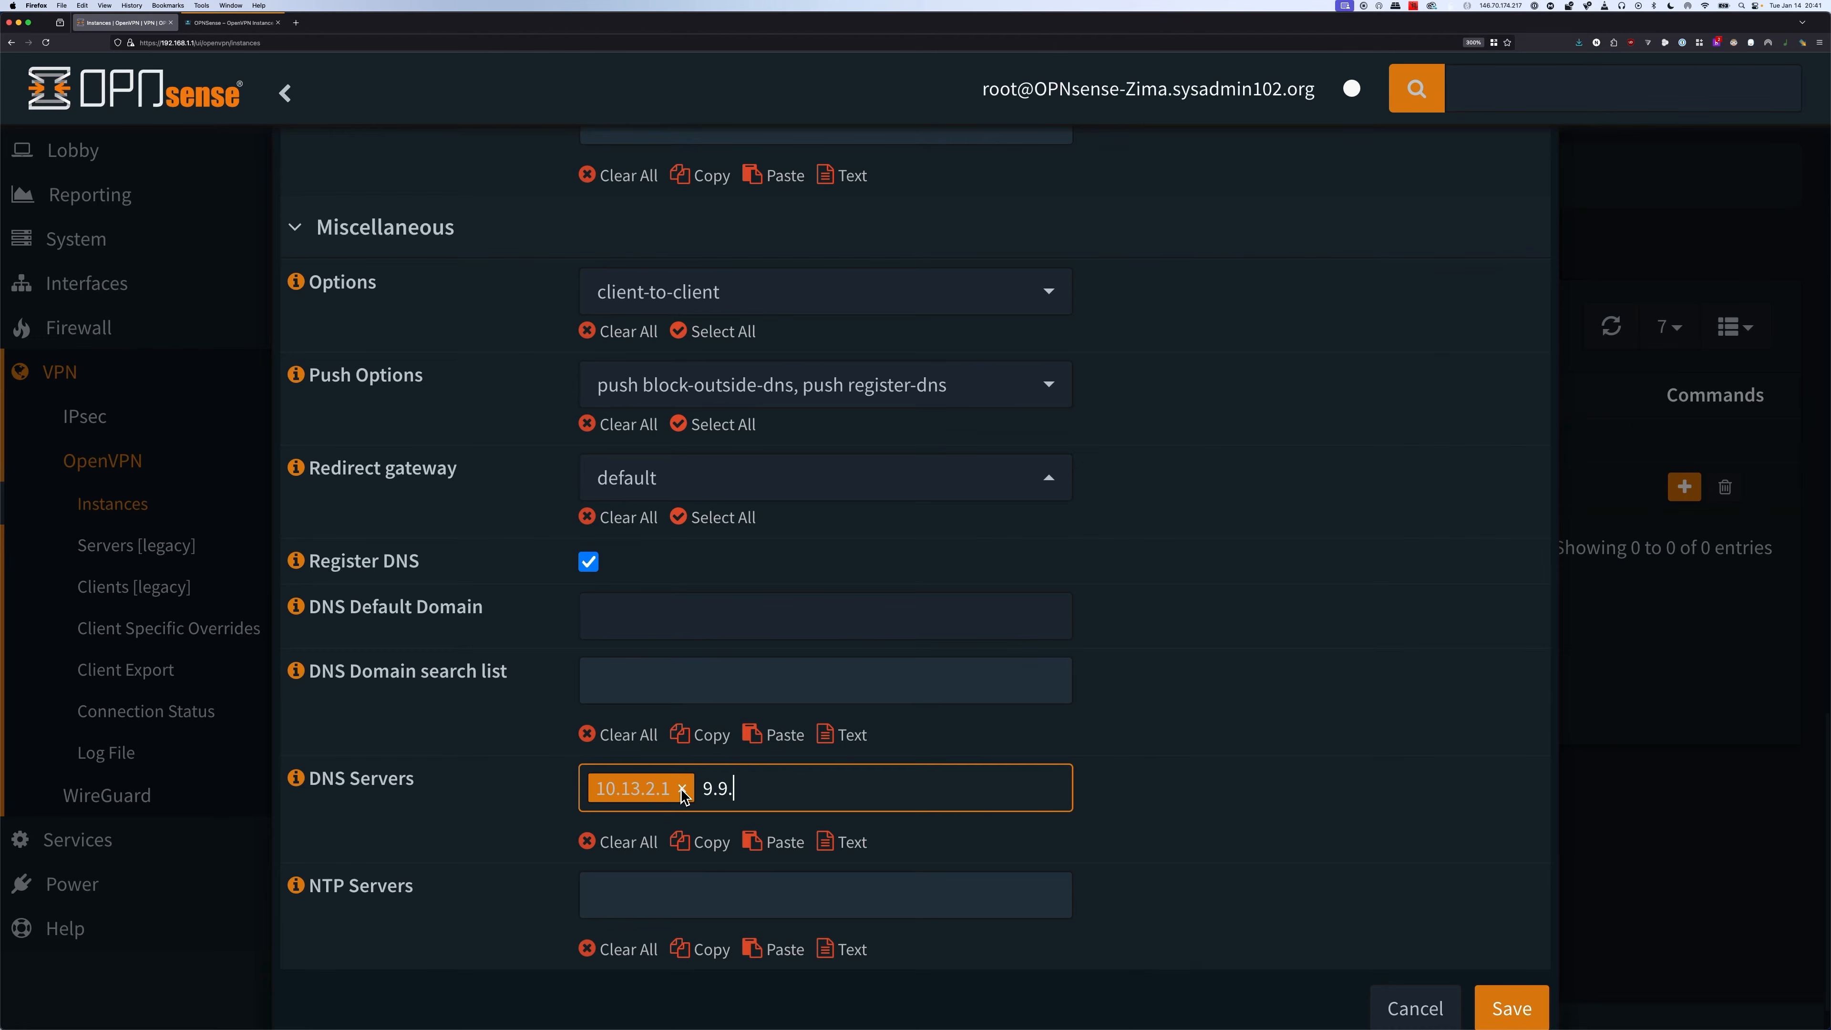
# - Add 9.9.9.9 and 1.1.1.1 to the instance's DNS servers and remove both entries again
pyautogui.write('.9.9.9')
pyautogui.press('Return')
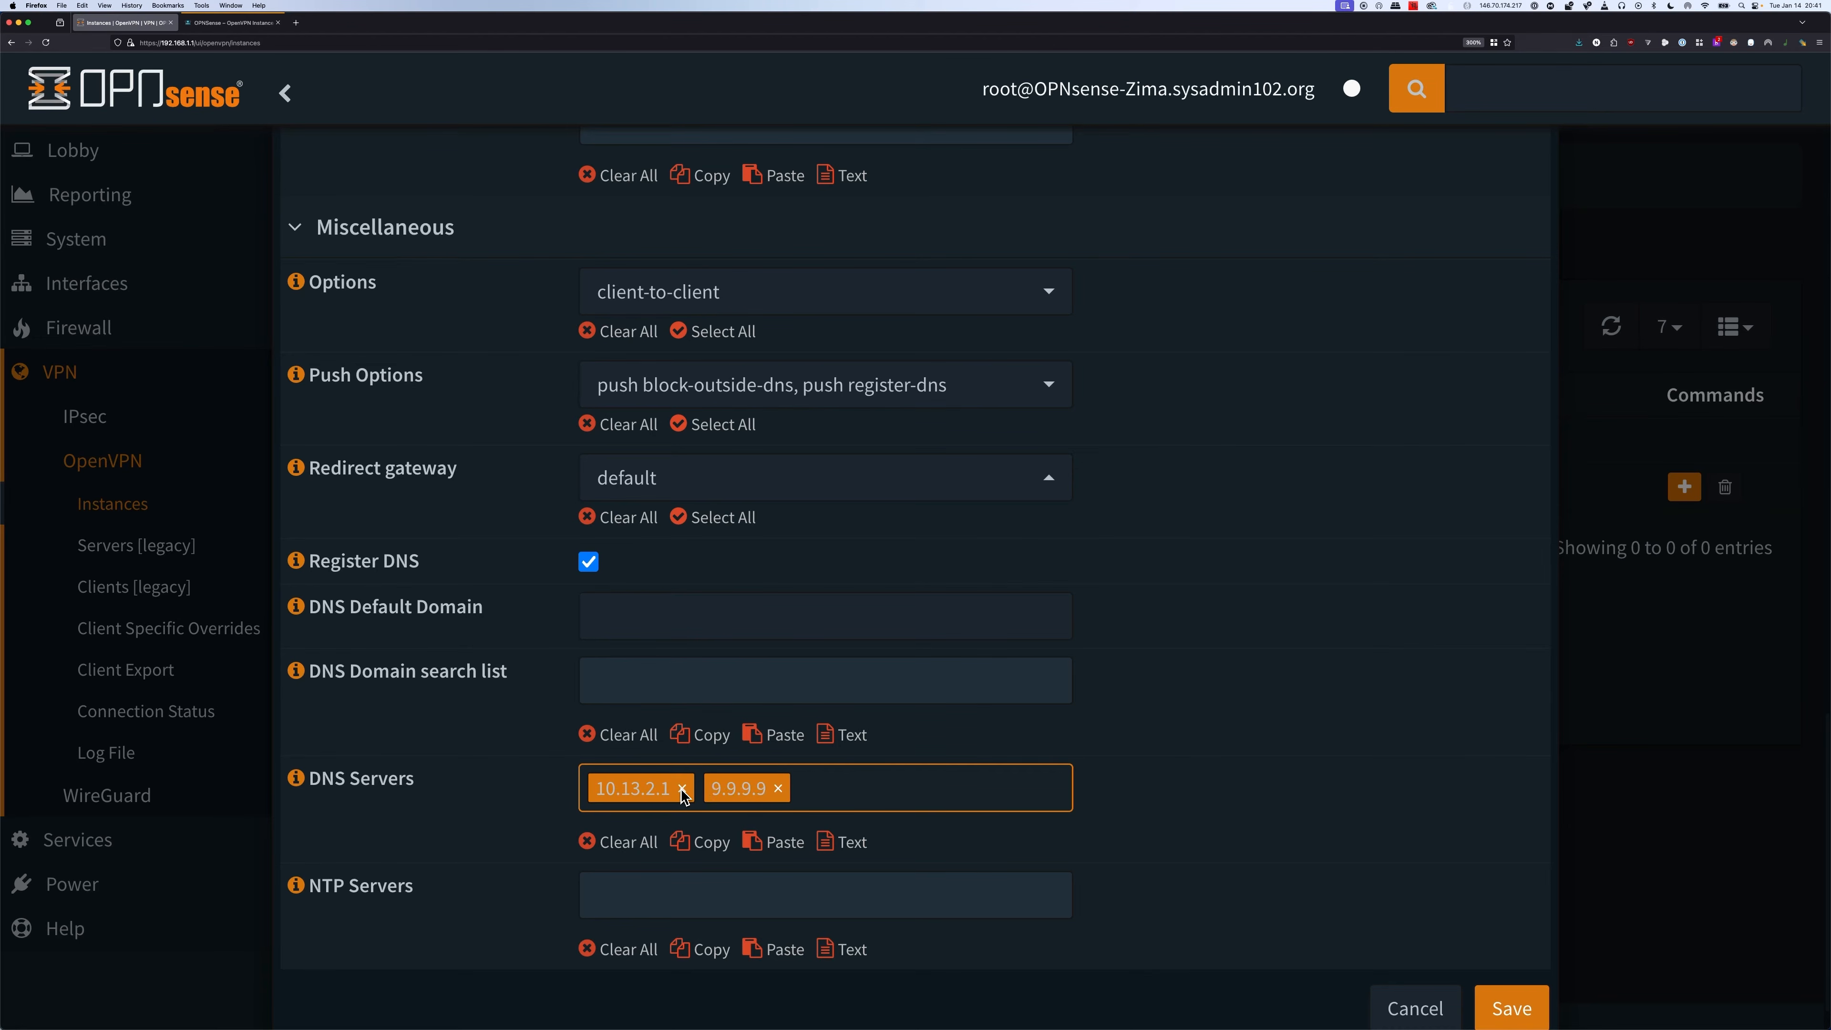
pyautogui.write('1.1.1.1')
pyautogui.press('Return')
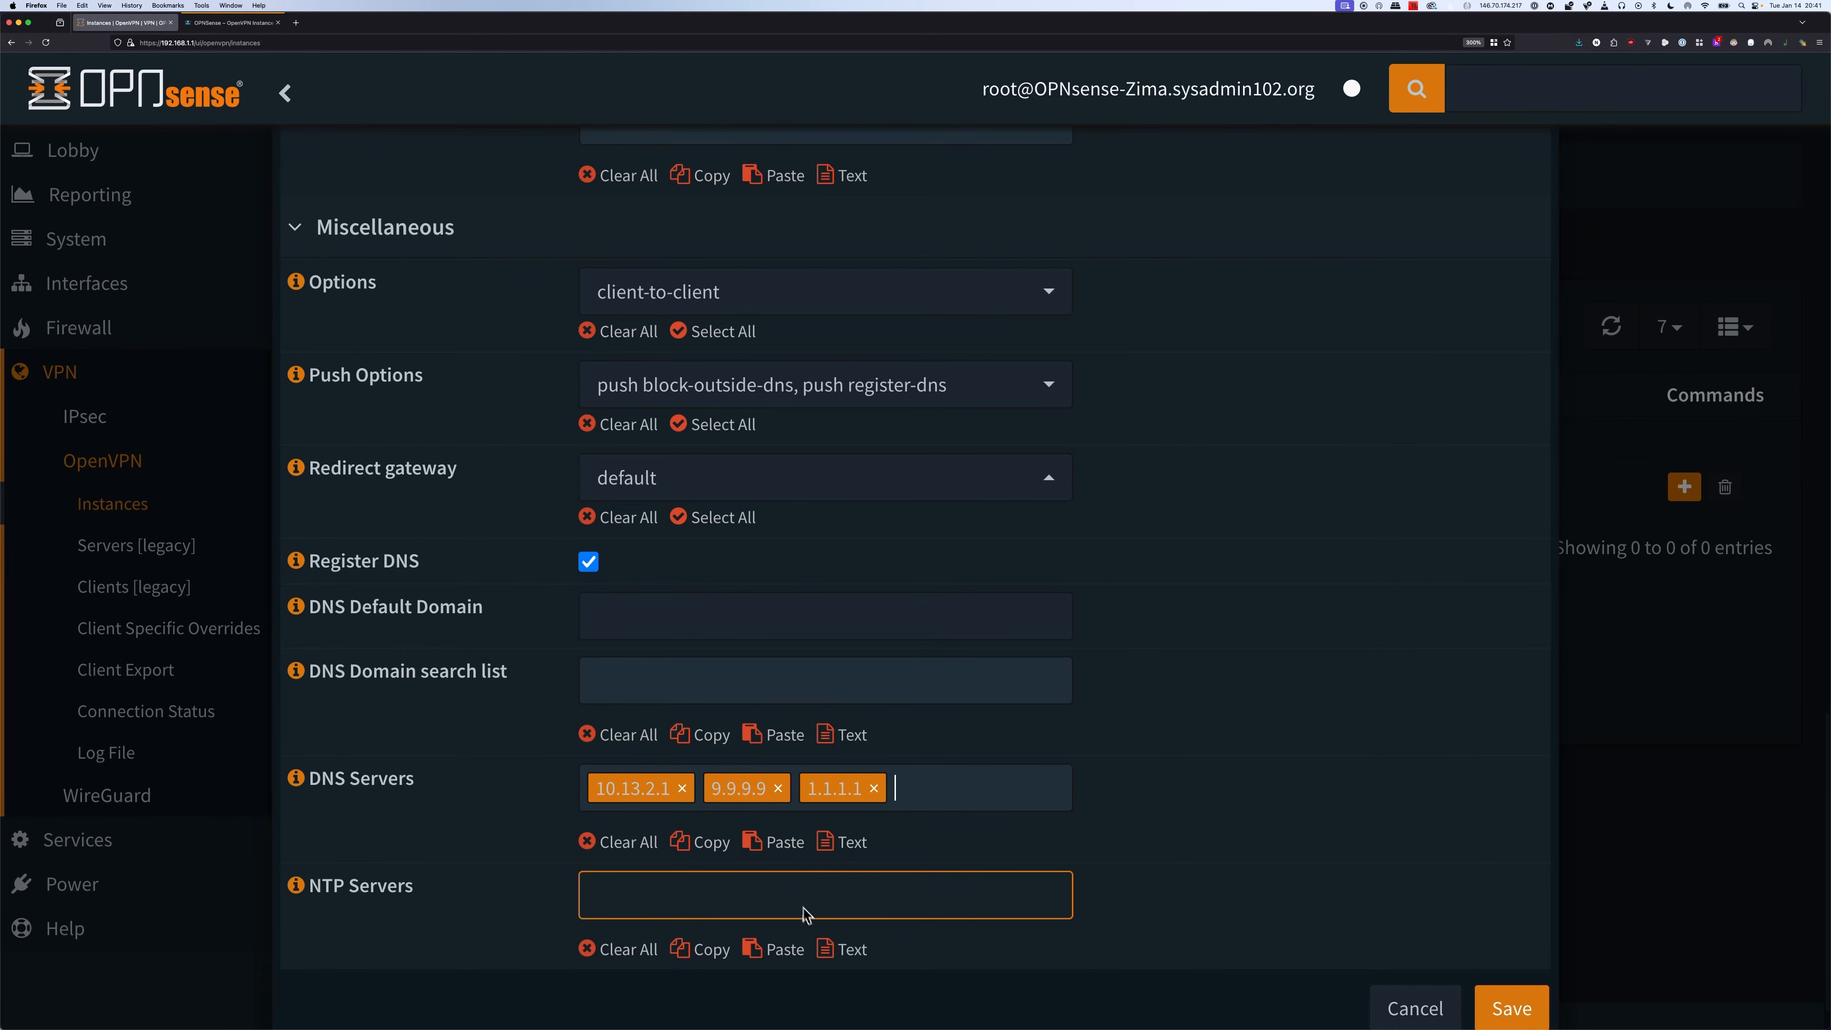
pyautogui.press('BackSpace')
pyautogui.press('BackSpace')
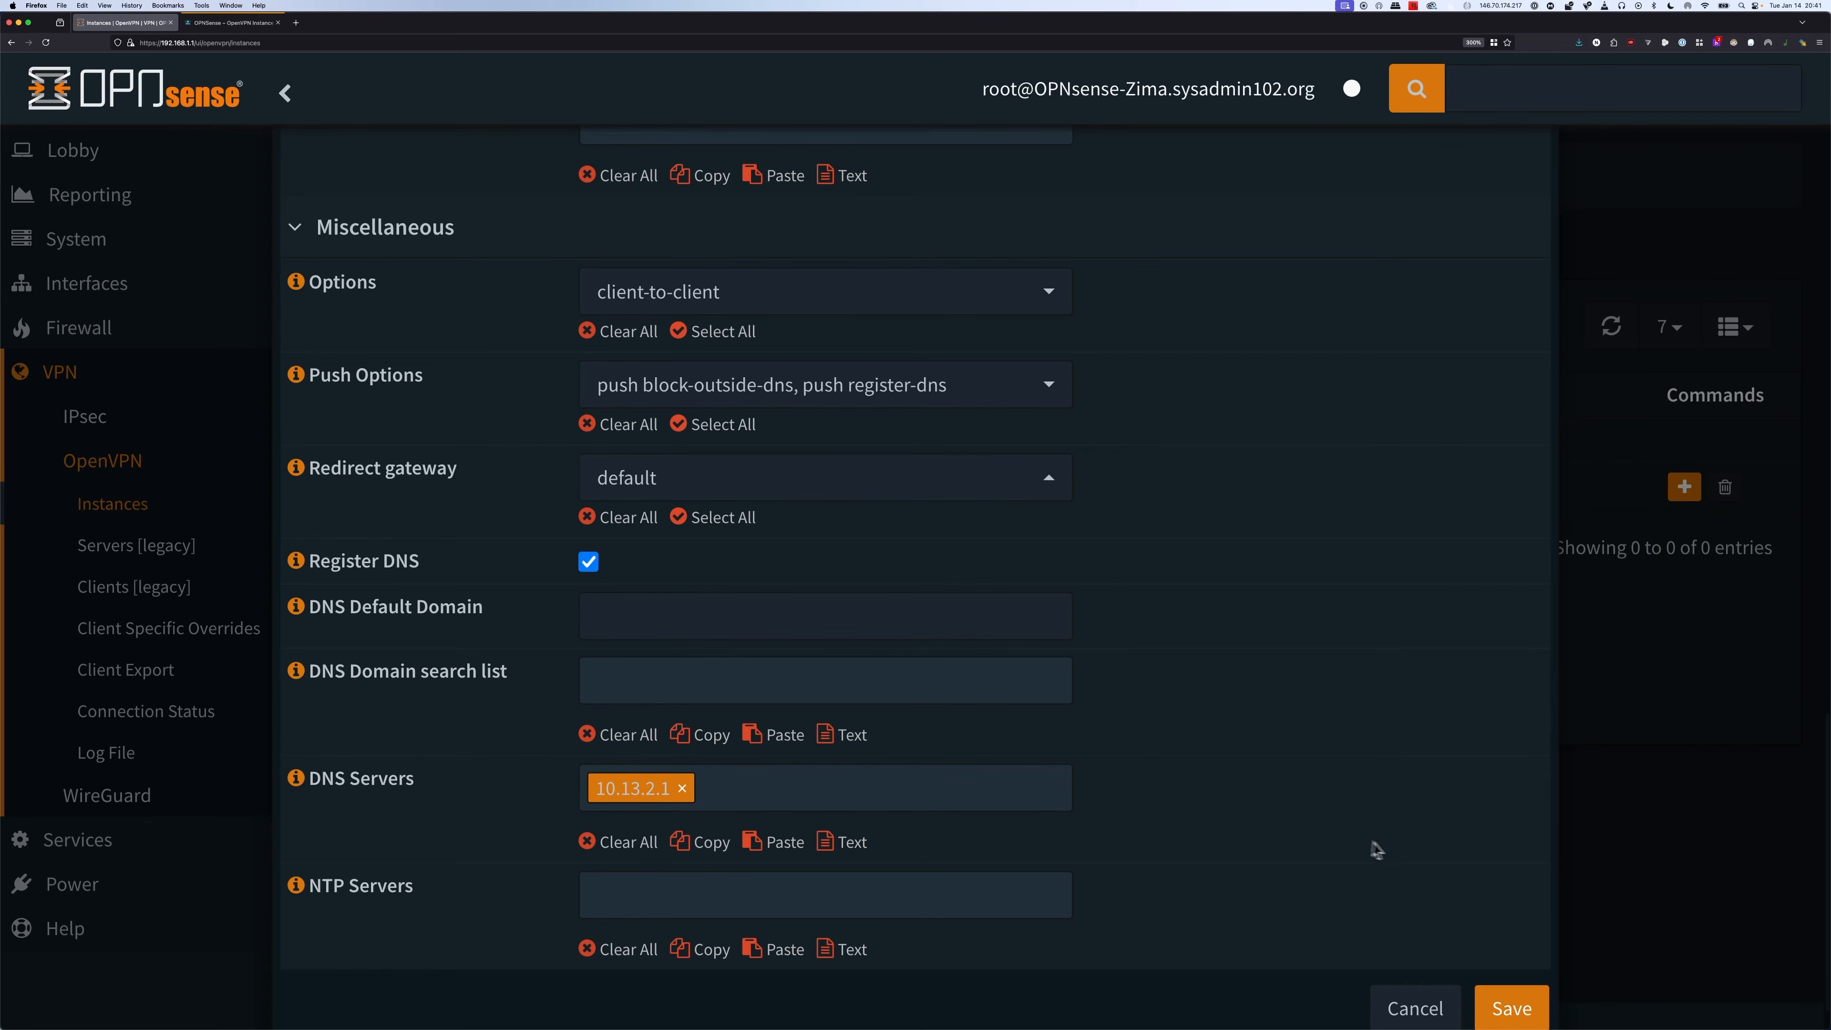
# - Save the OpenVPN server instance and apply the changed settings
pyautogui.click(1512, 1004)
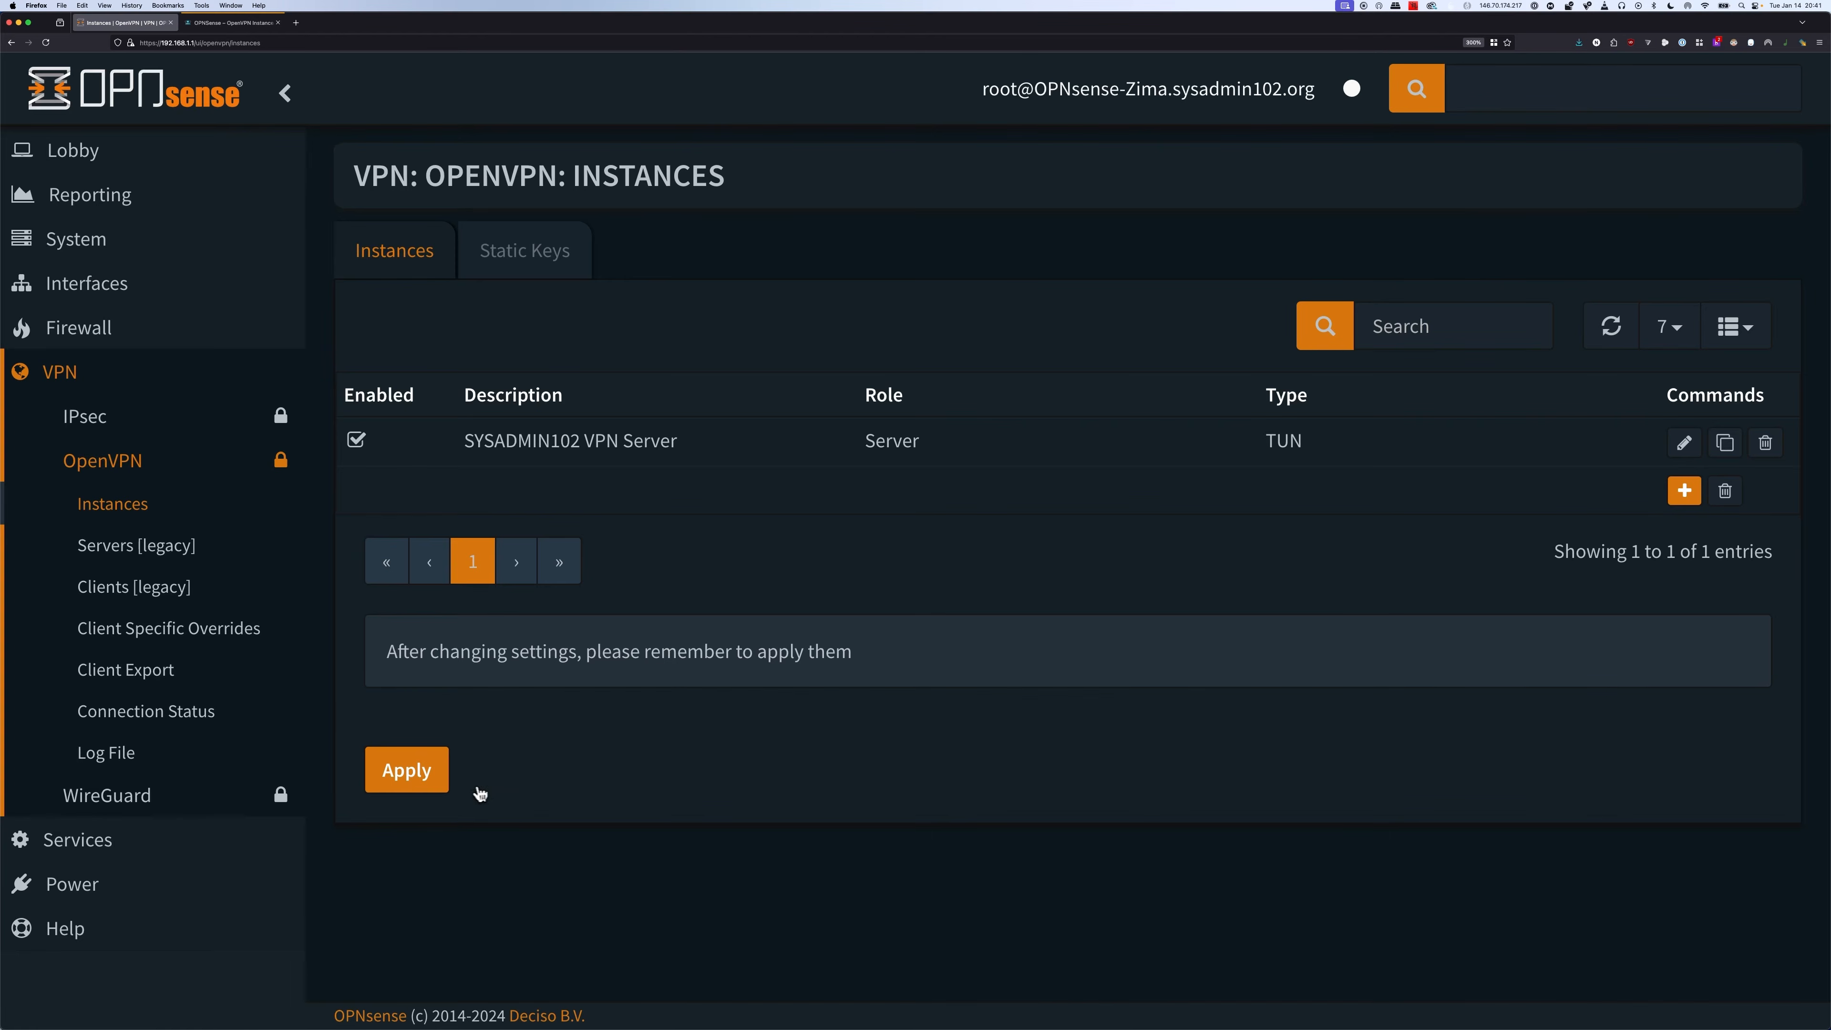
pyautogui.click(421, 773)
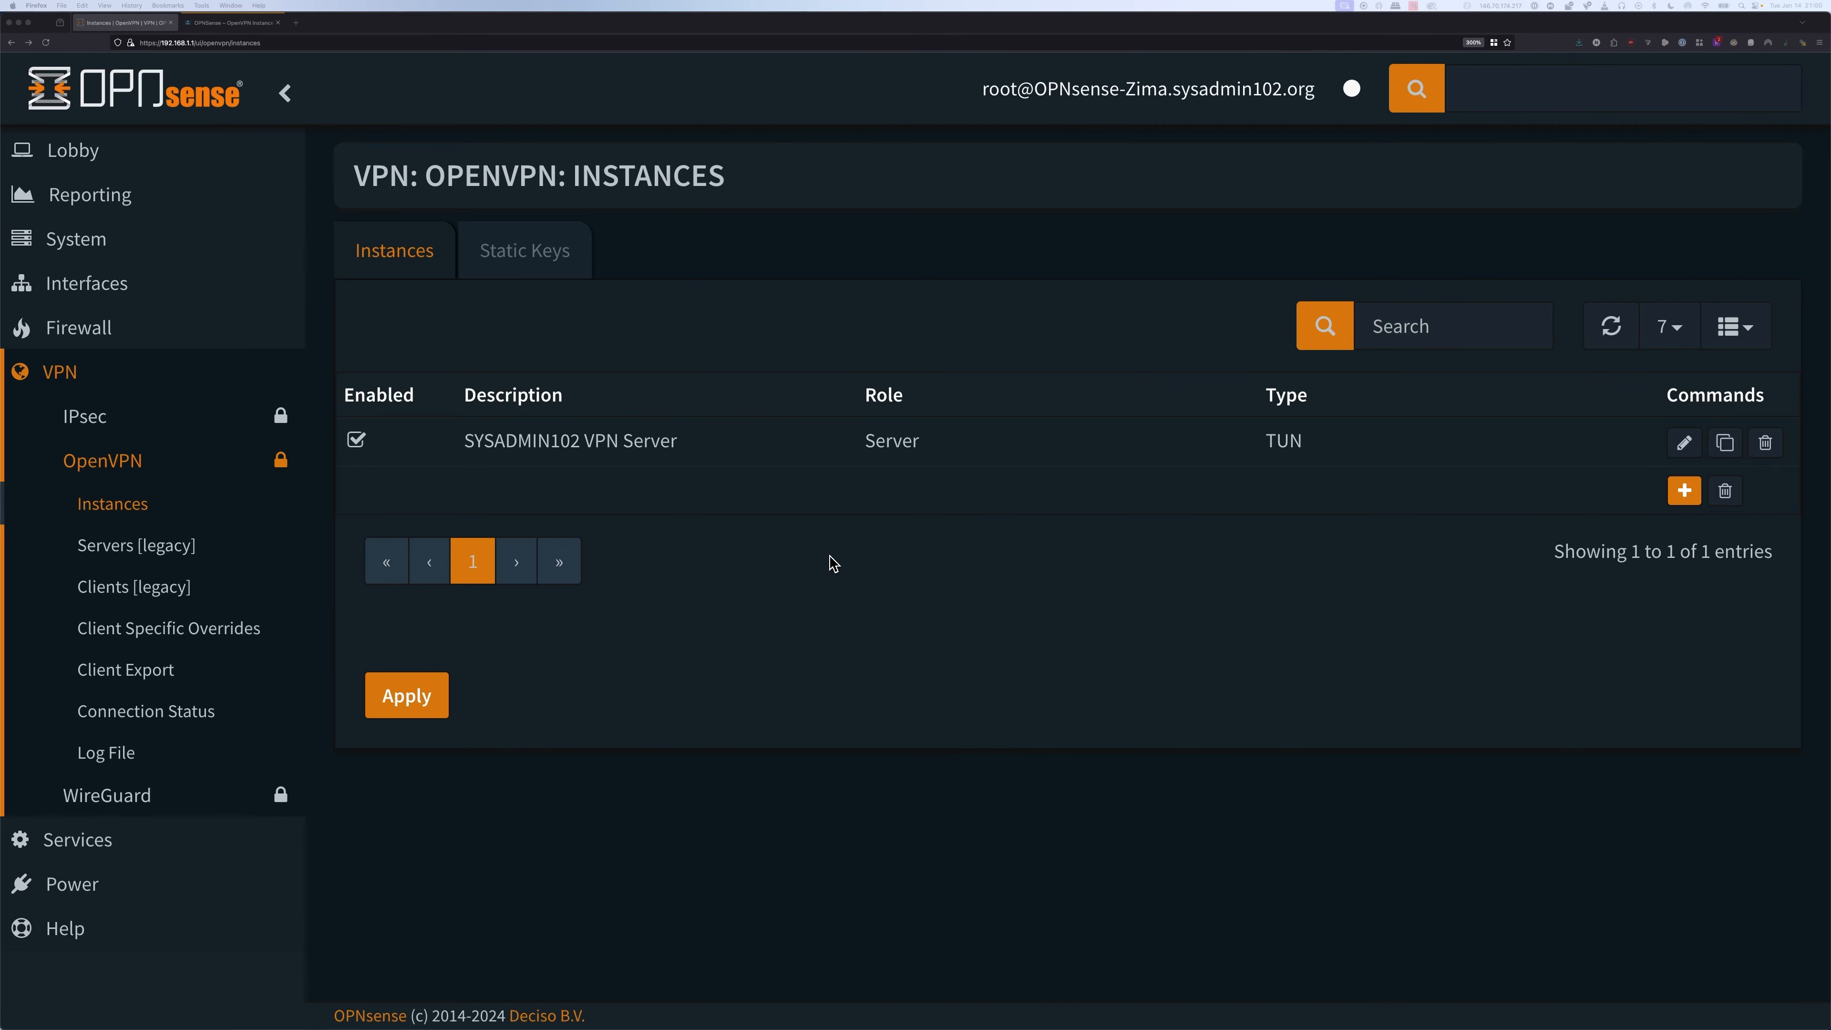
# - Assign the ovpns1 device of the SYSADMIN102 VPN Server as a new interface with the description OpenVPNServer
pyautogui.click(109, 289)
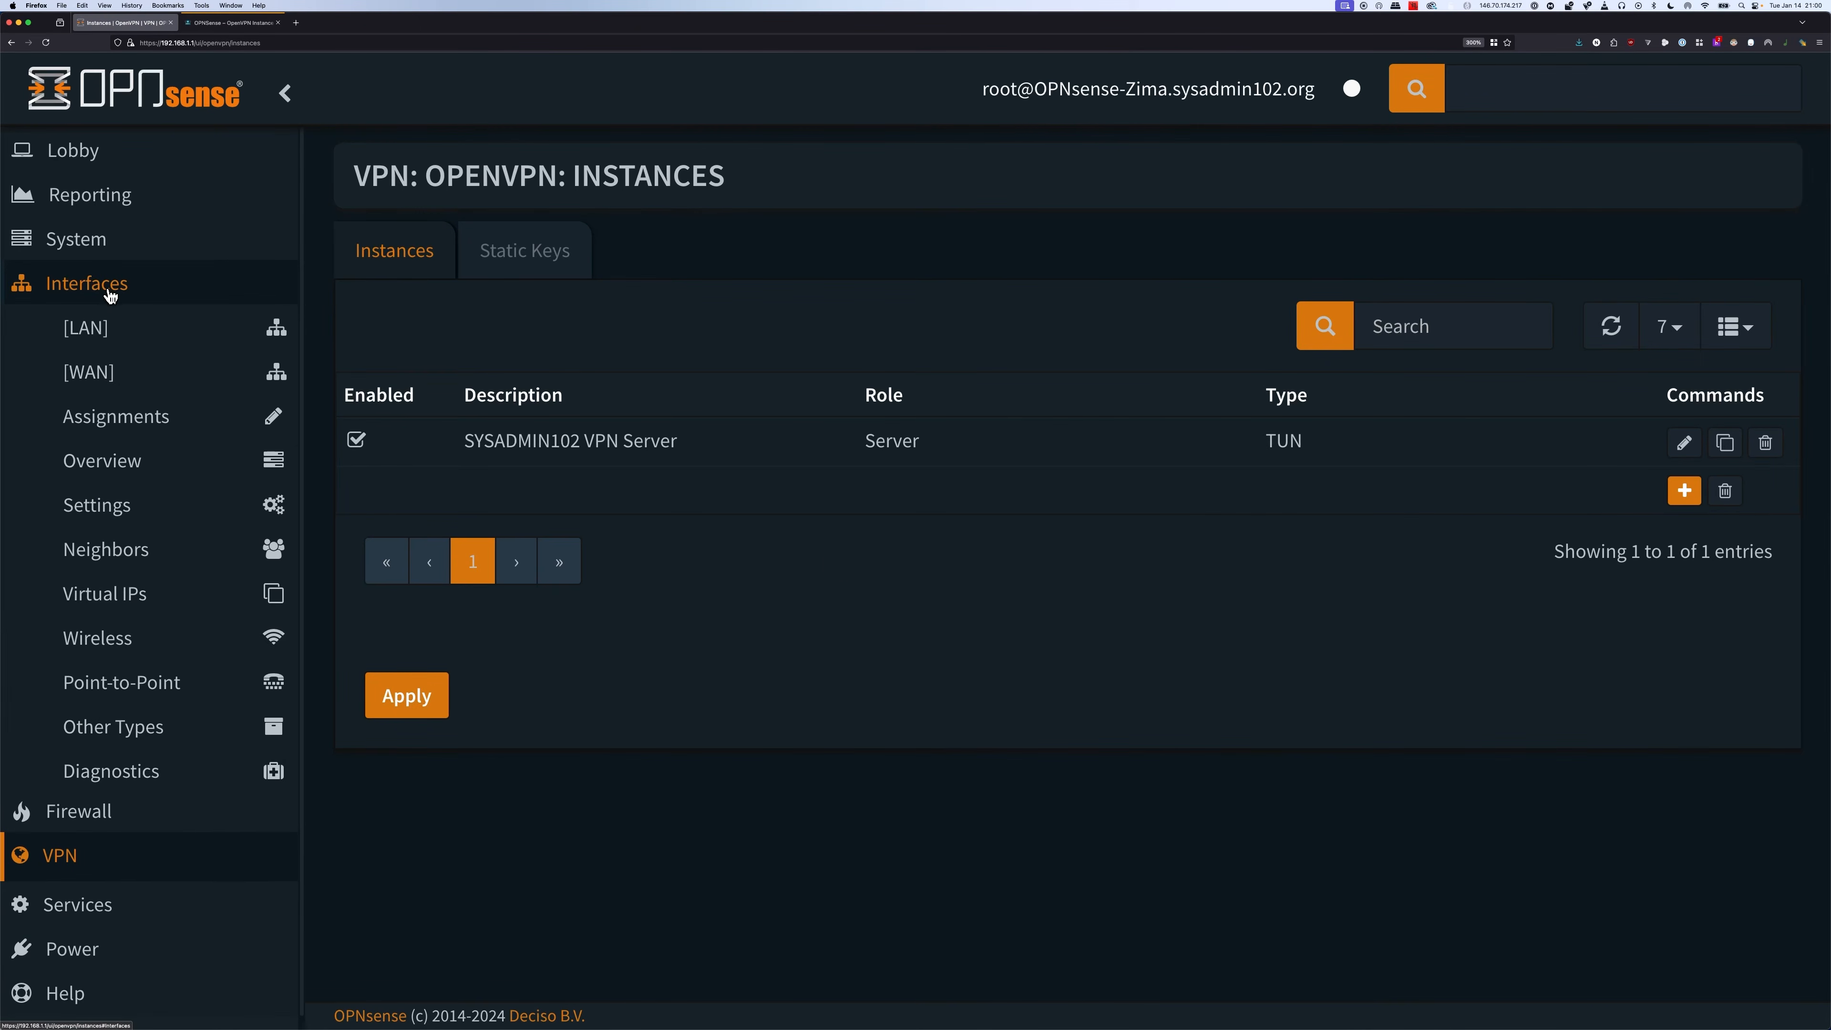
pyautogui.click(127, 426)
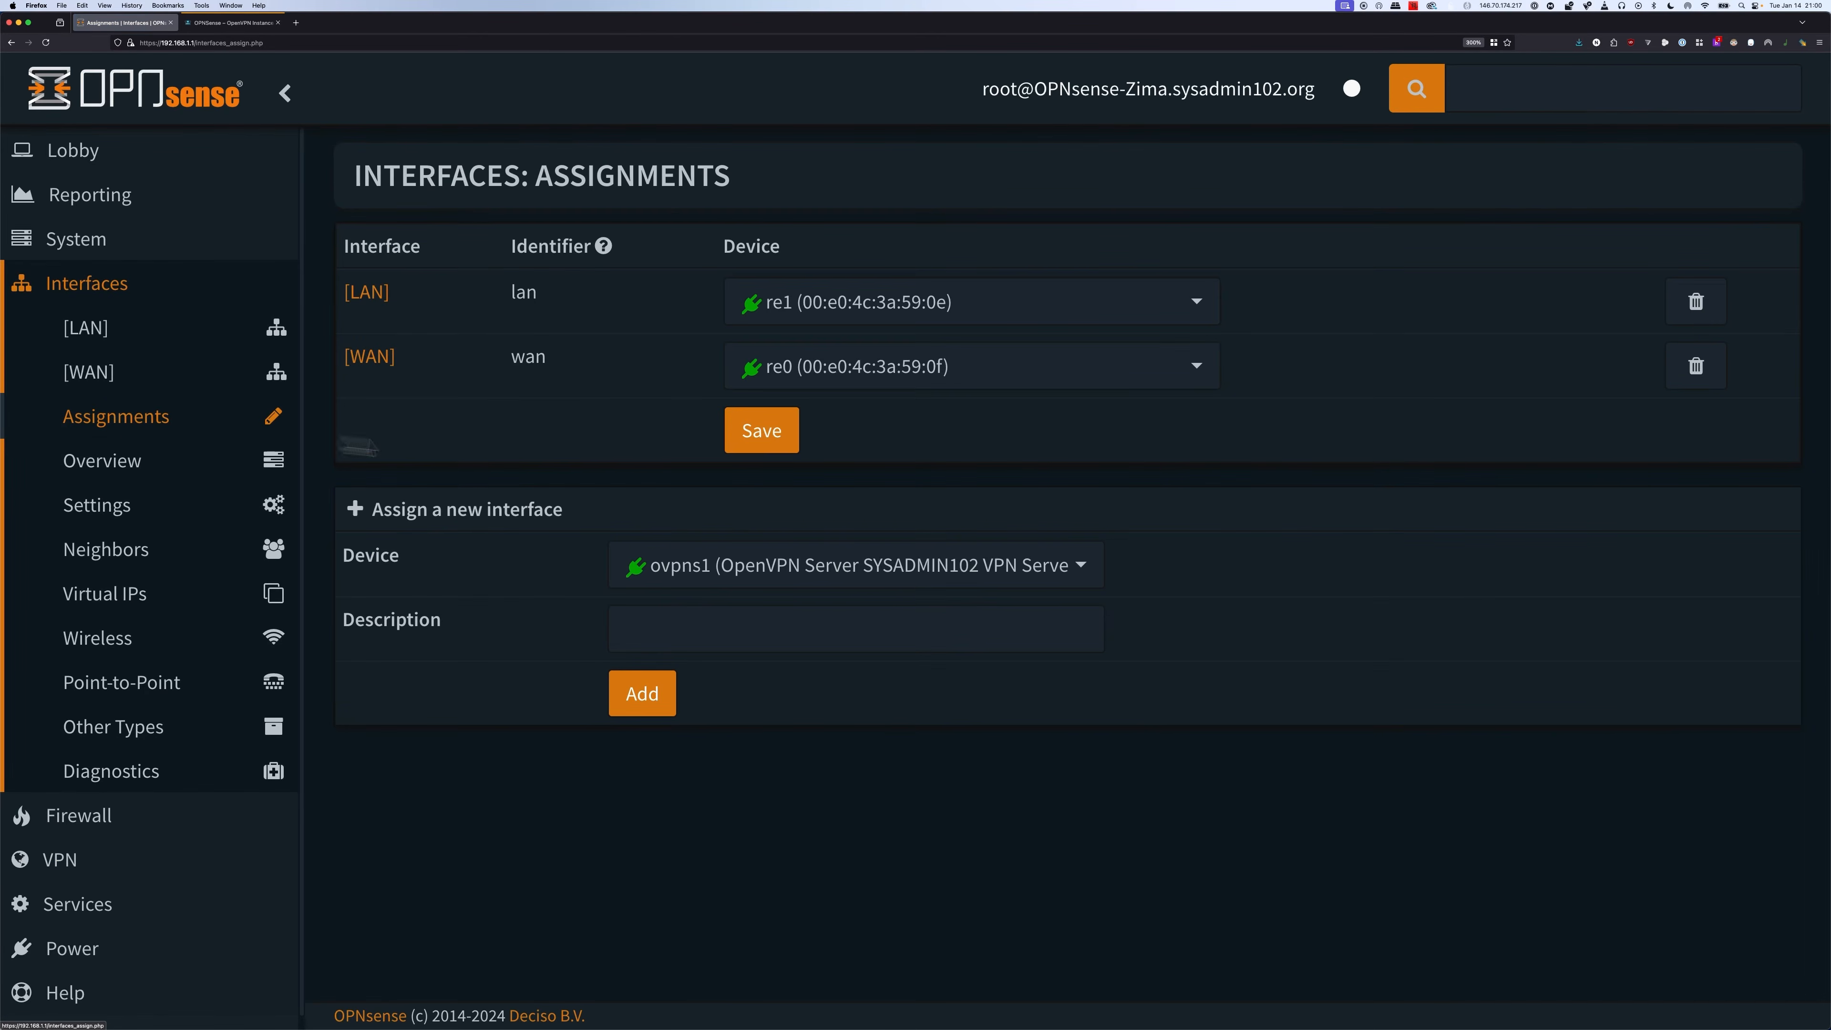
pyautogui.click(742, 576)
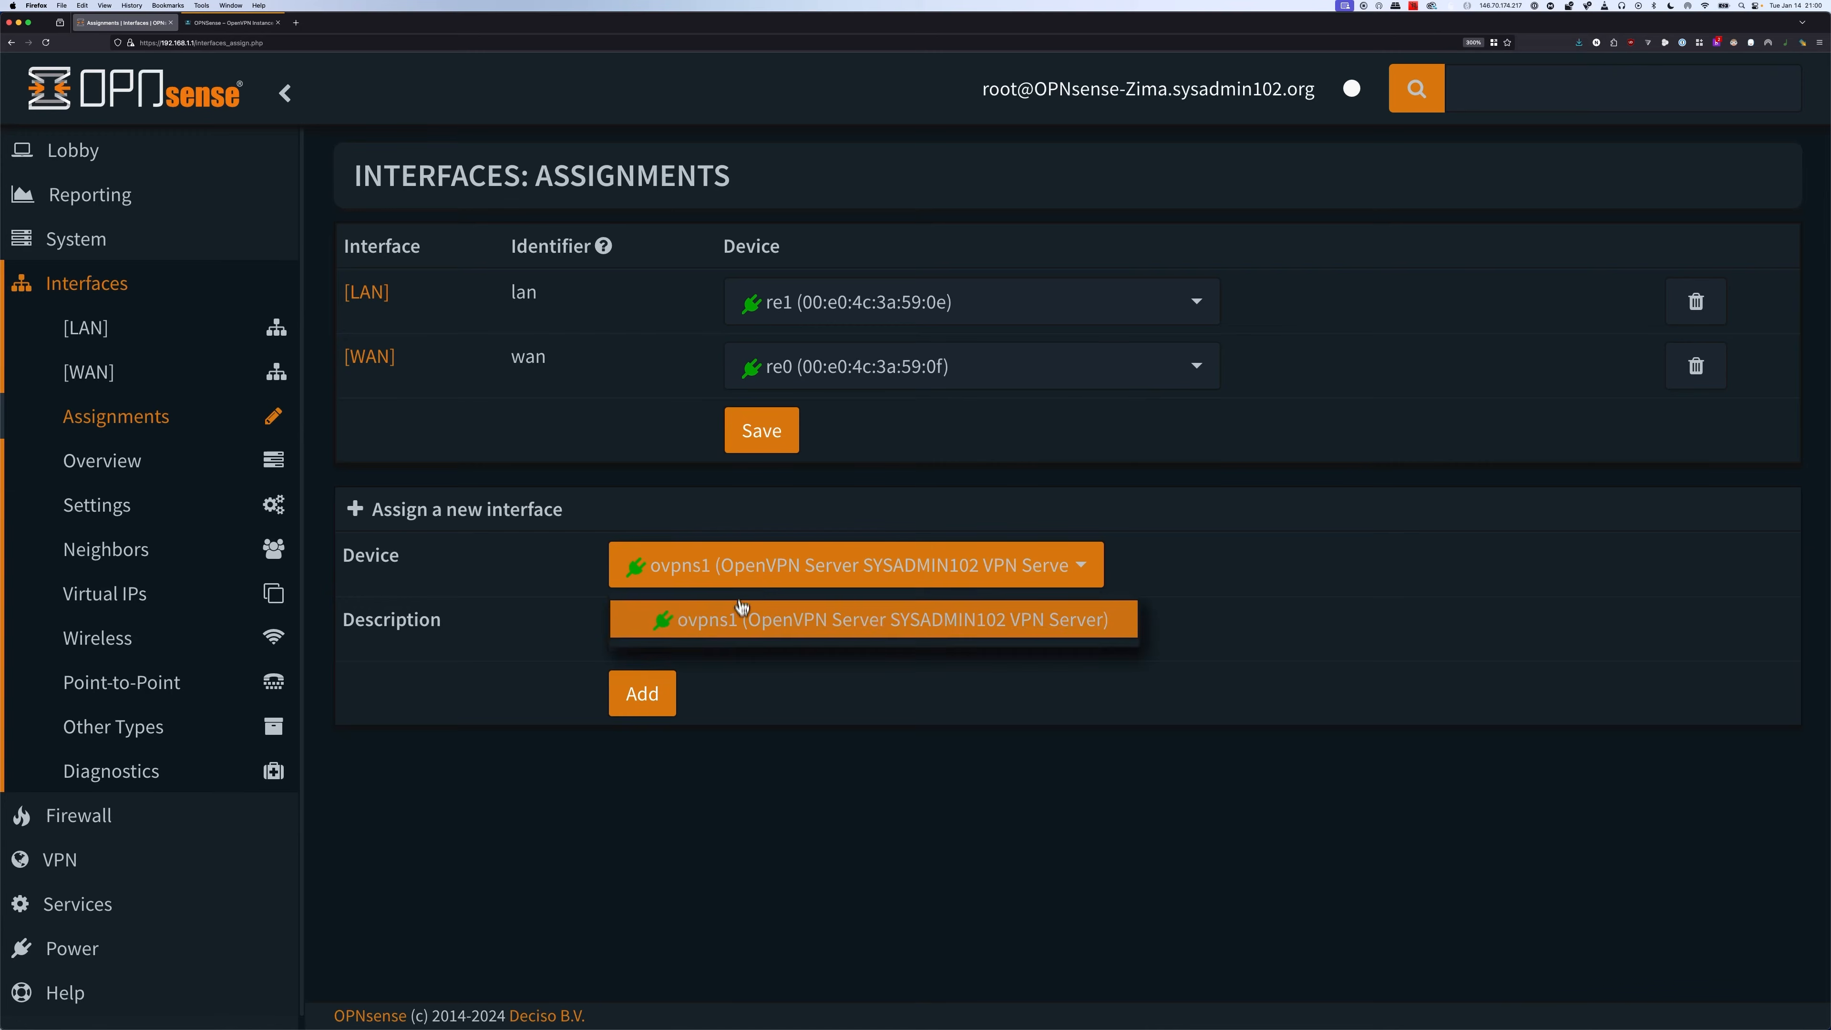
pyautogui.click(714, 627)
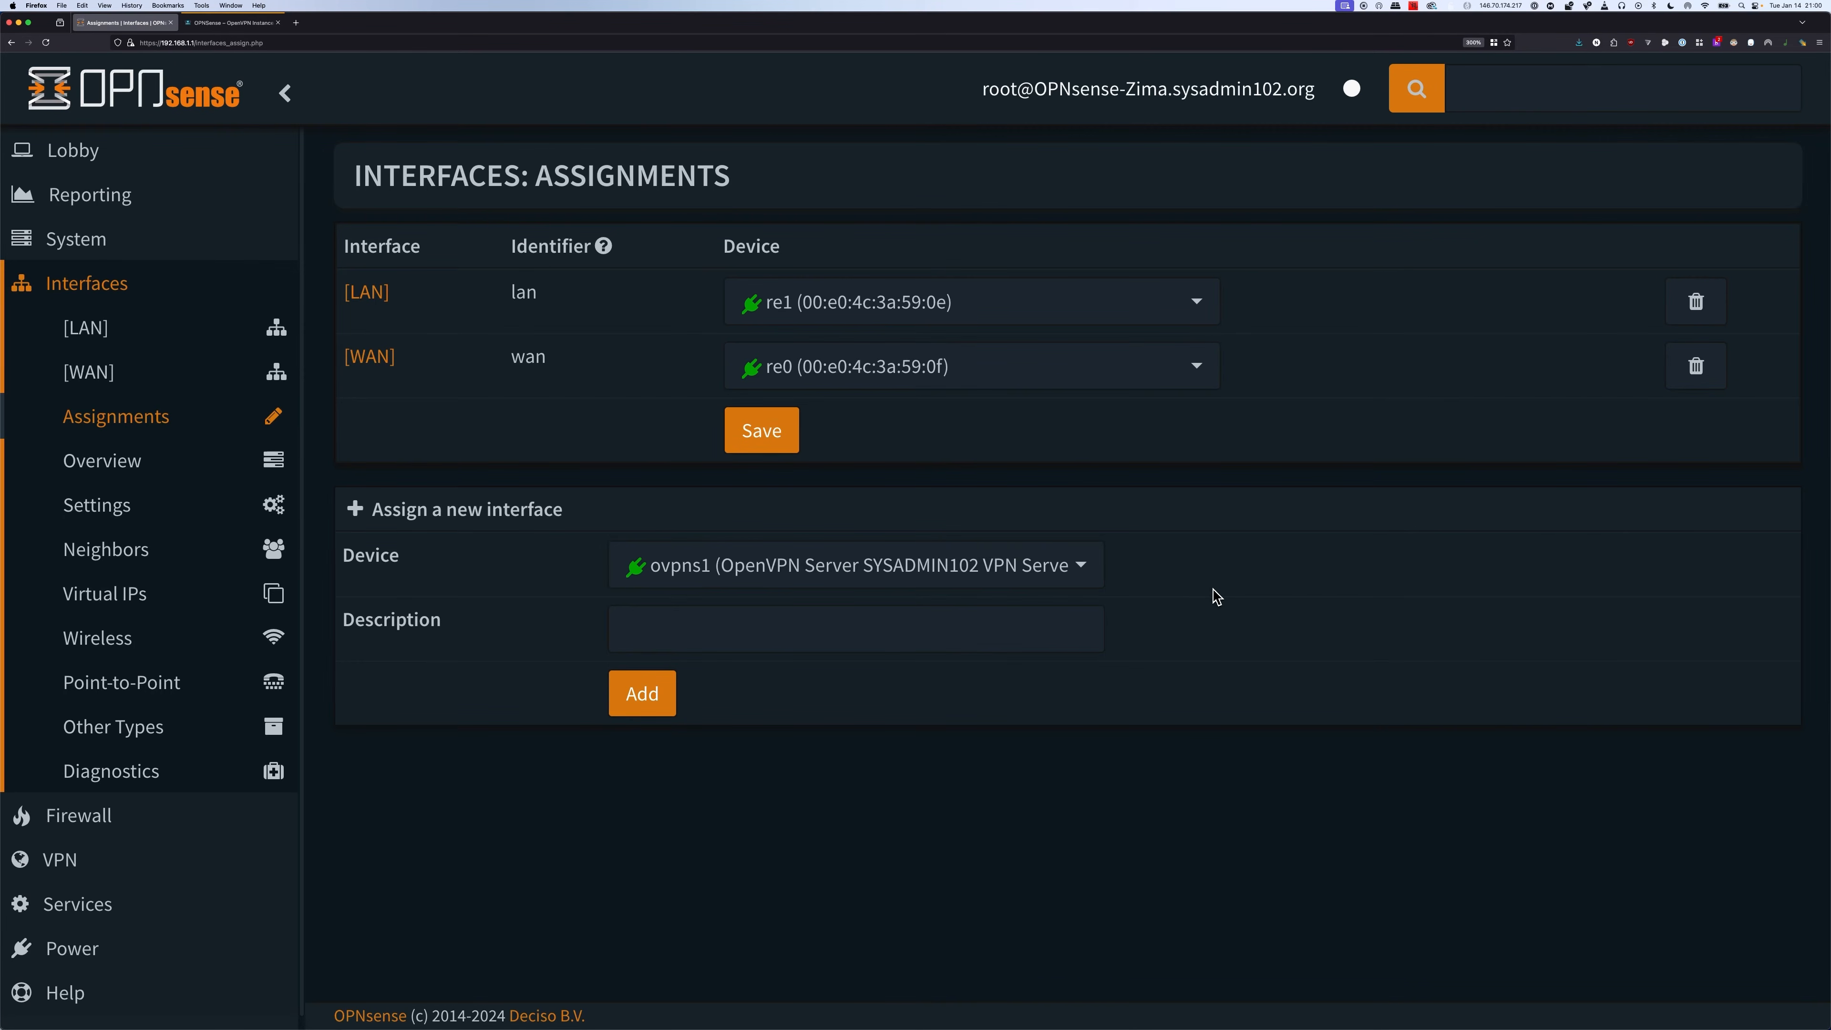
pyautogui.click(742, 638)
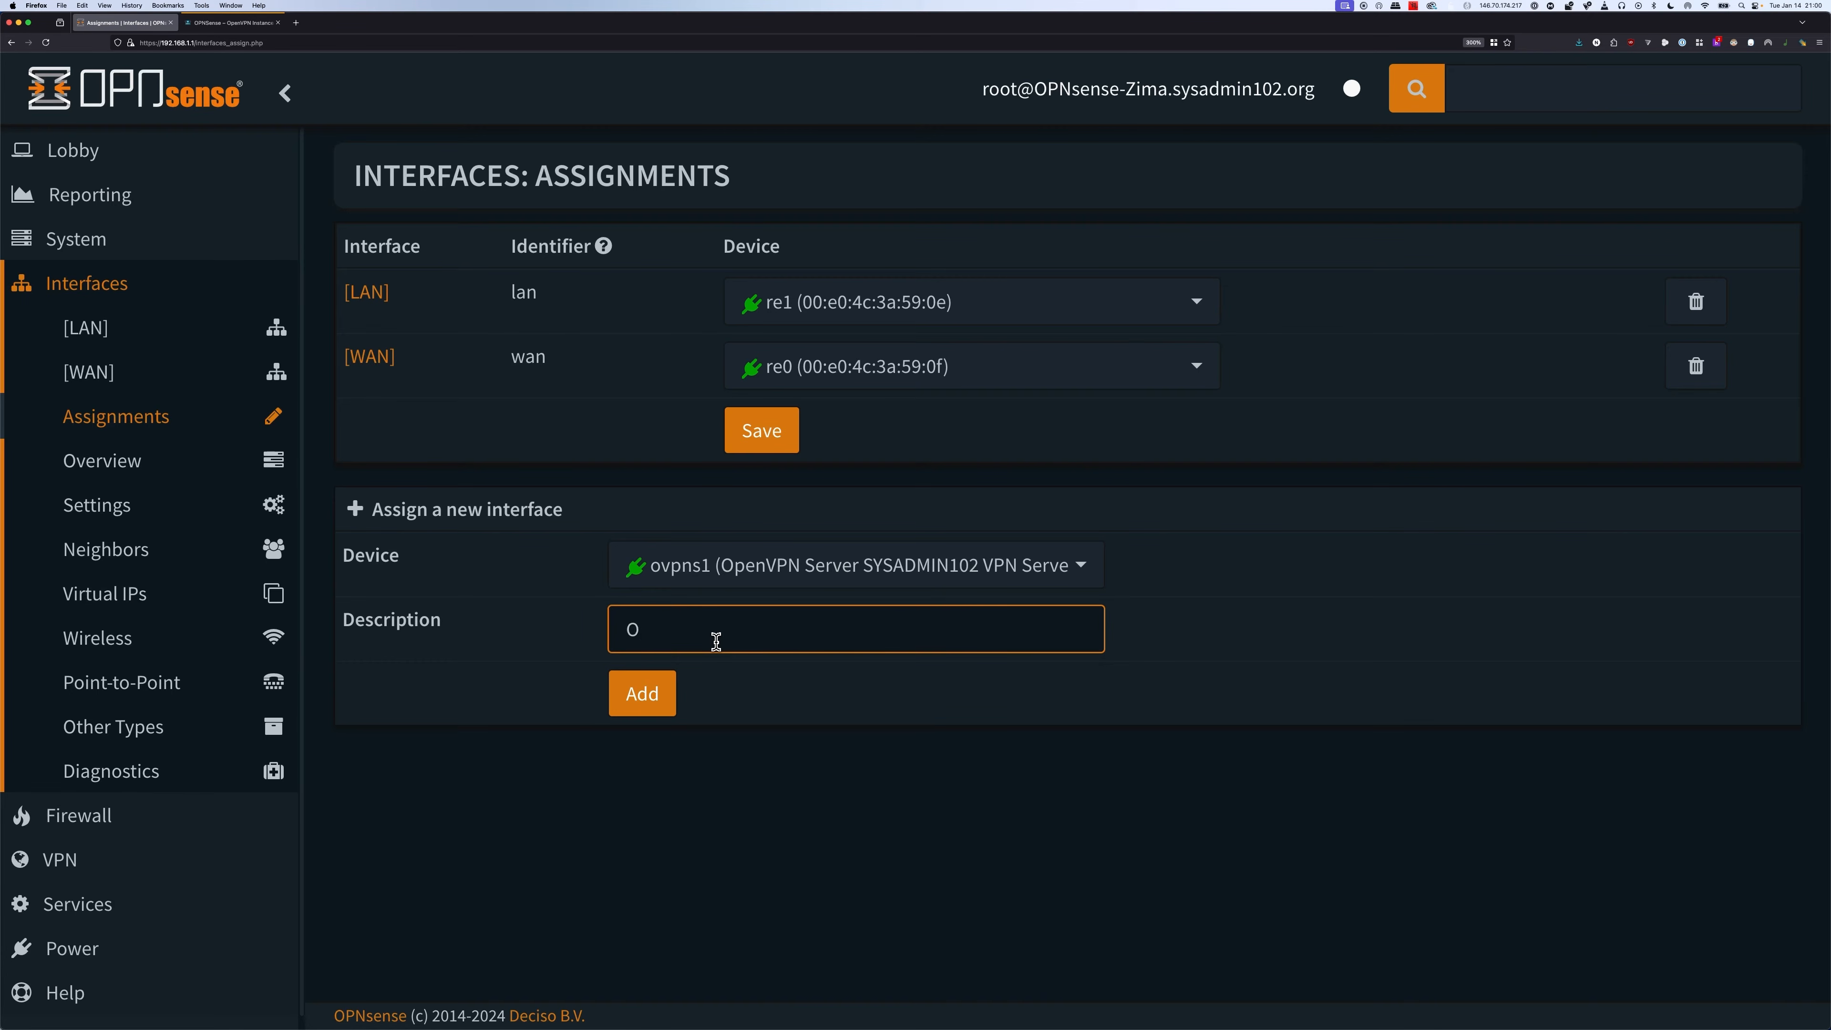
pyautogui.write('OpenVPN Server')
pyautogui.click(652, 703)
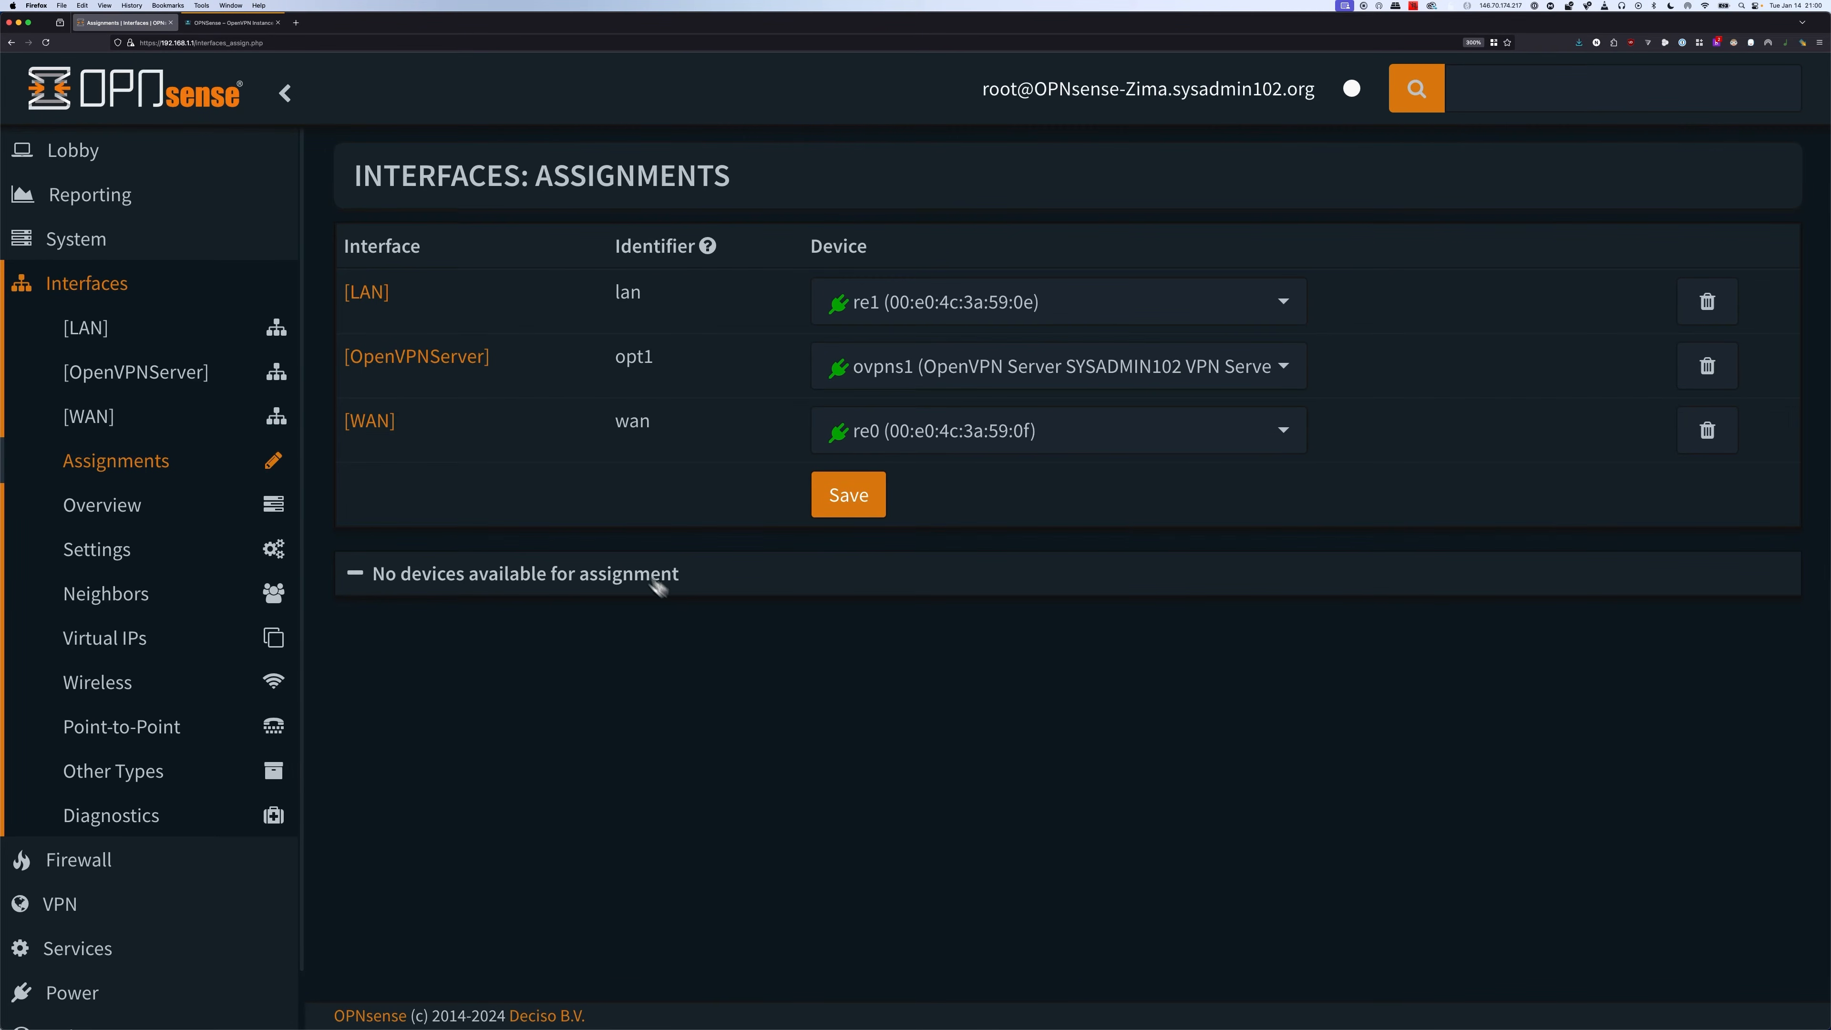
# - Enable the OpenVPNServer interface, lock it against removal, then save and apply its configuration
pyautogui.click(422, 360)
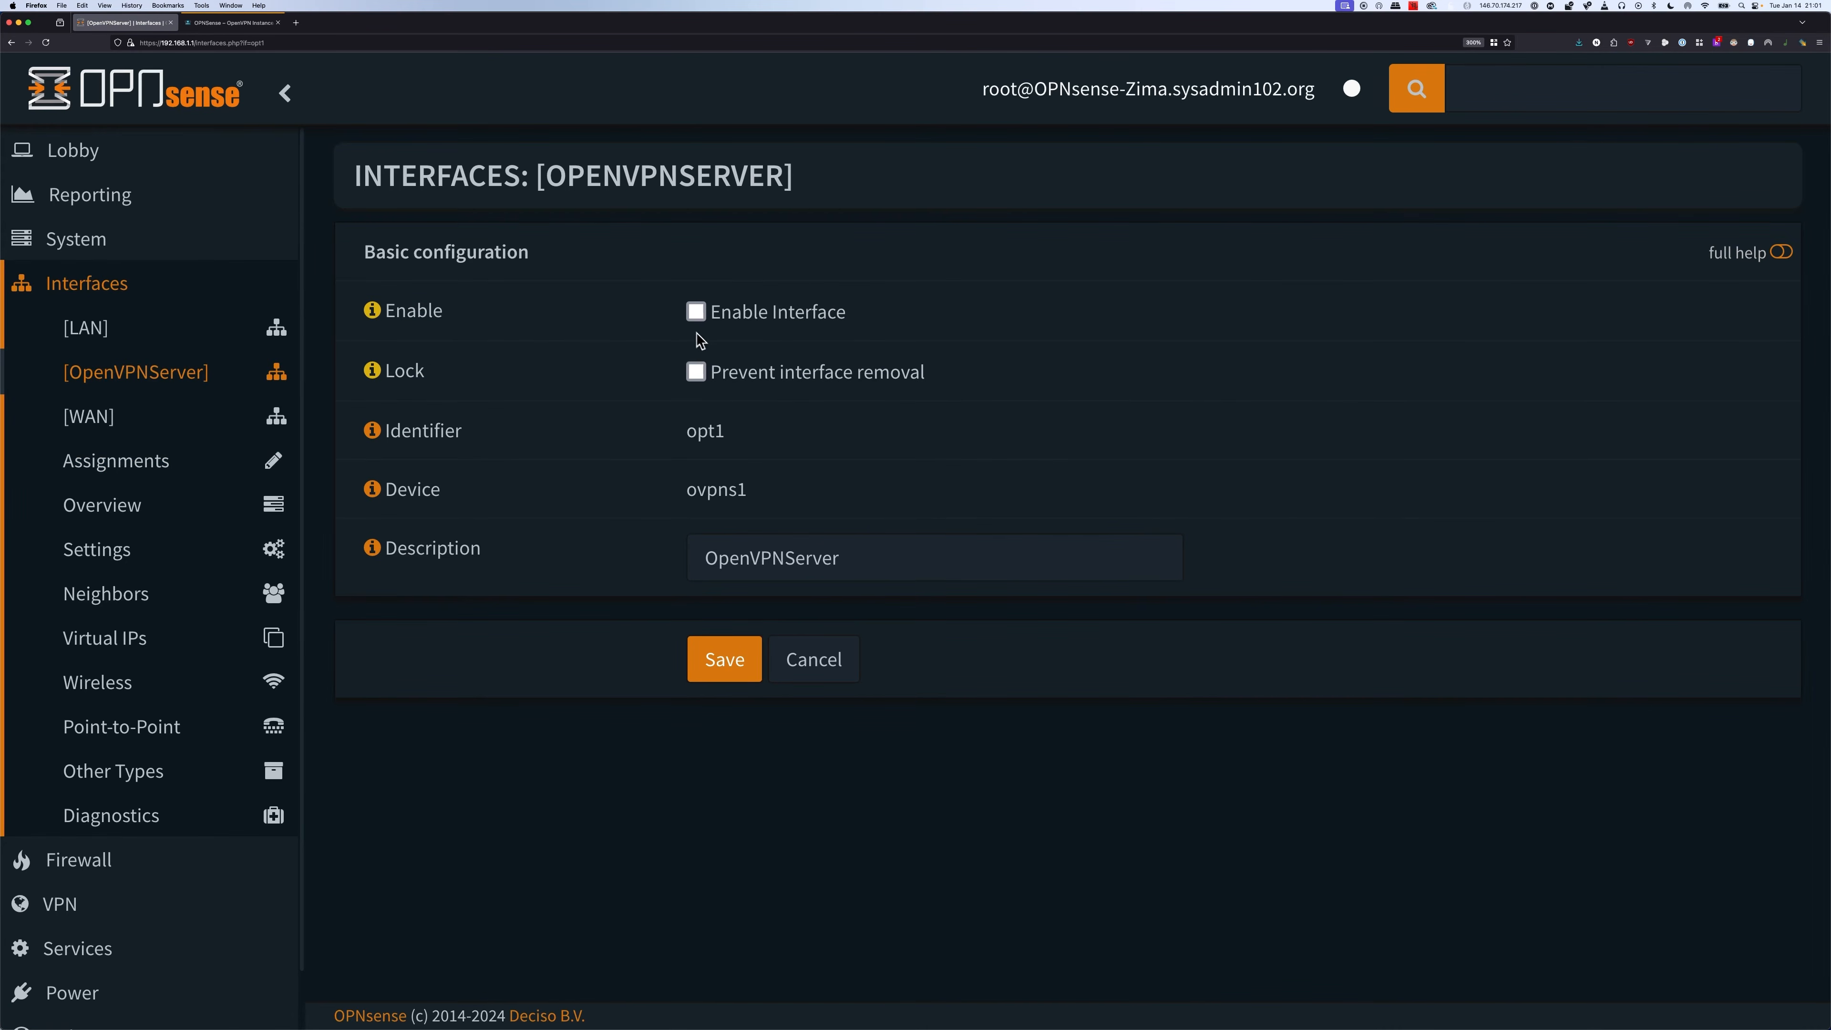
pyautogui.click(693, 316)
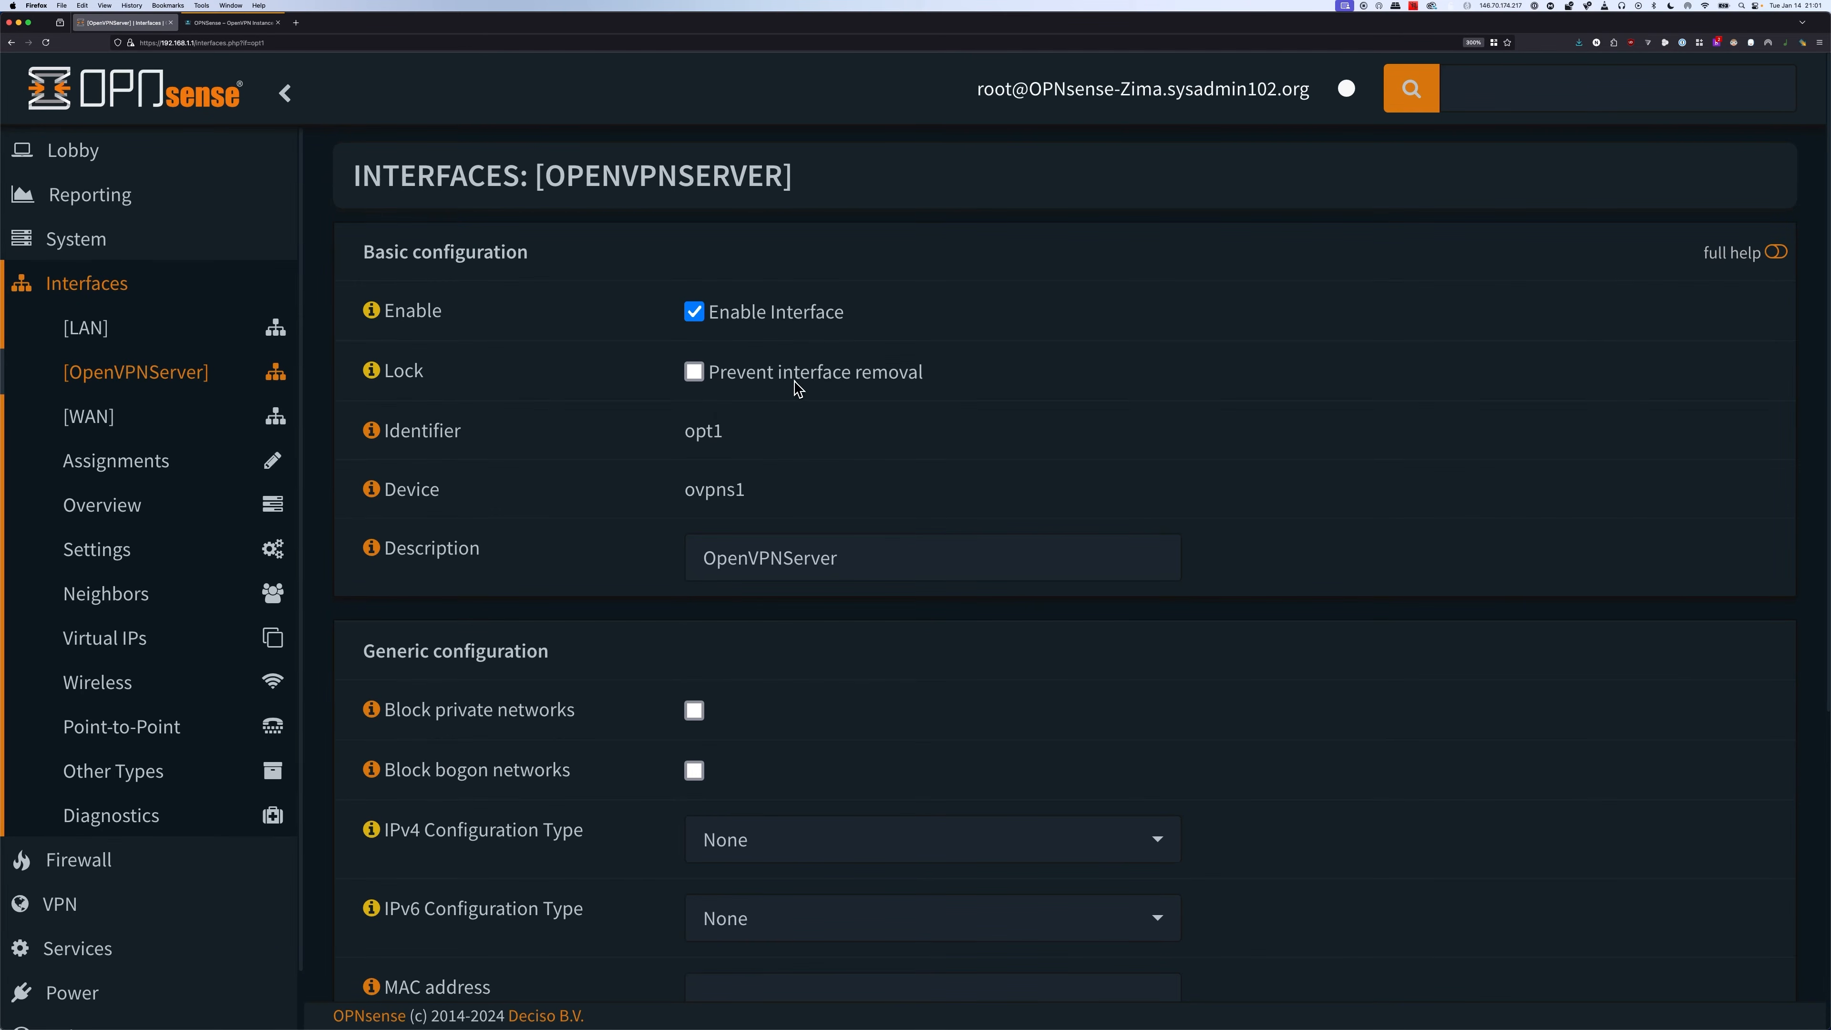
pyautogui.click(693, 372)
pyautogui.scroll(-6, 1009, 449)
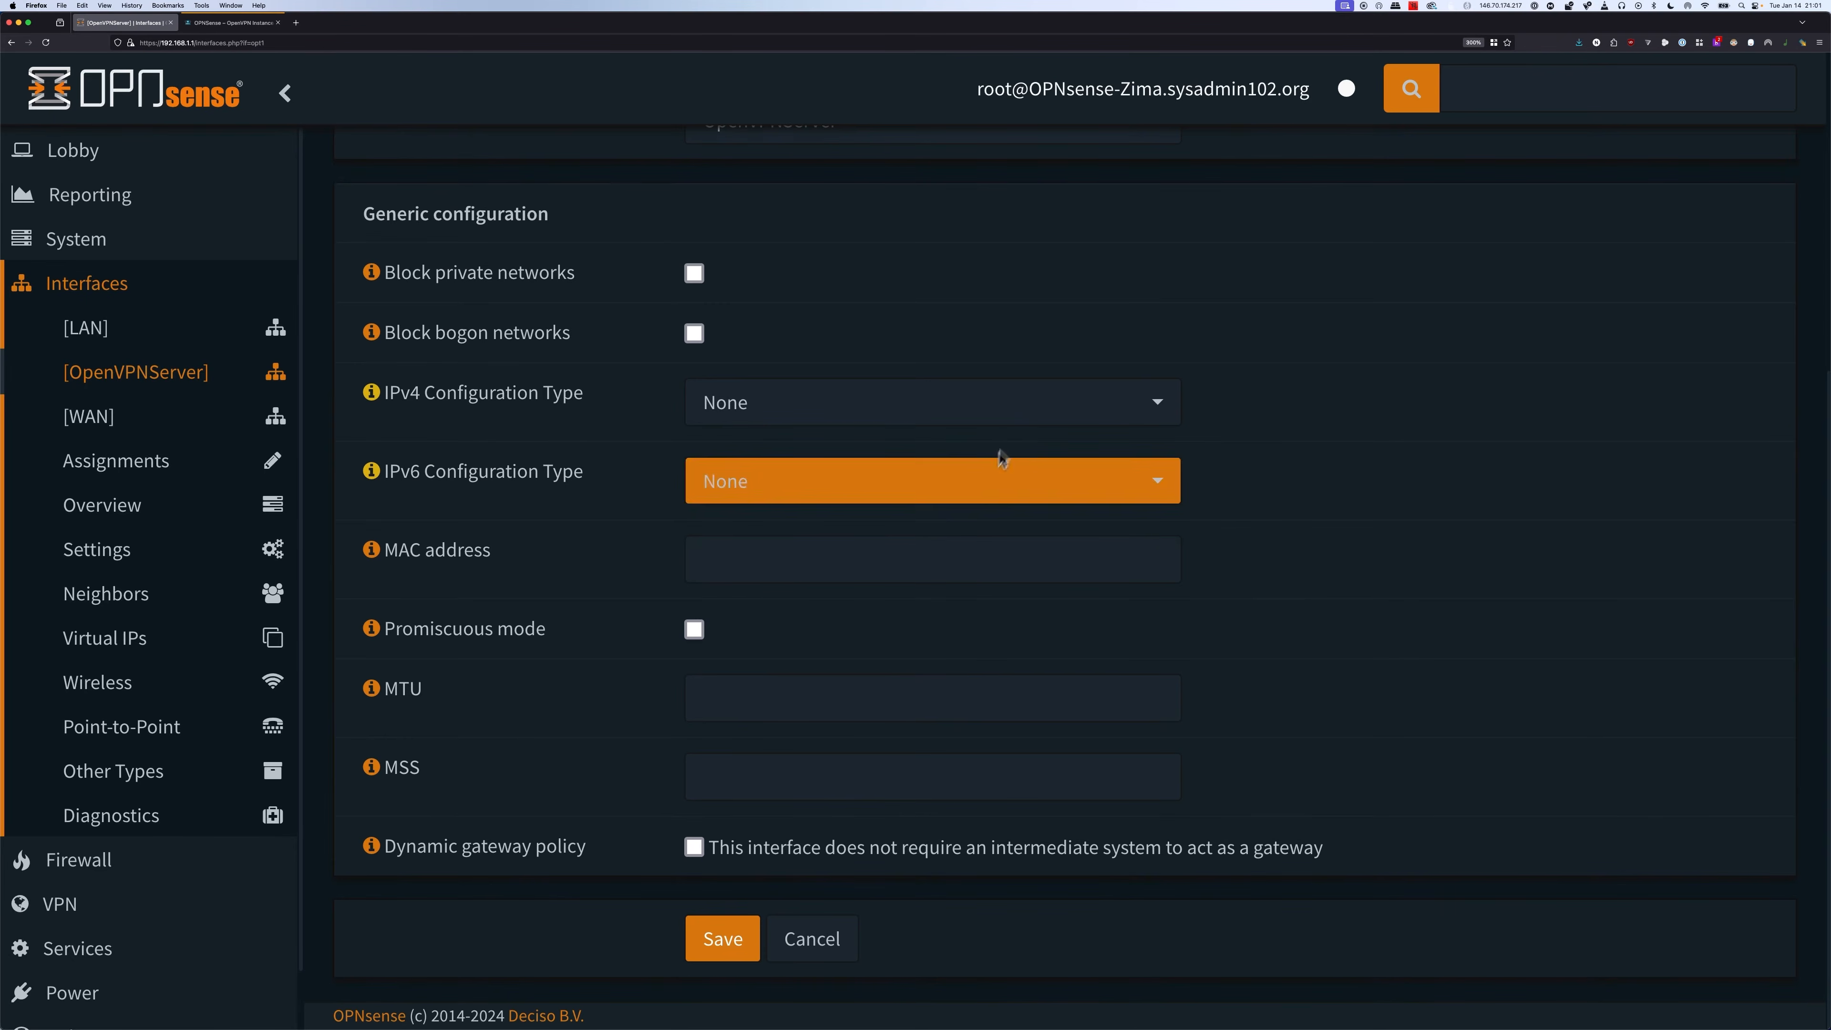
pyautogui.click(707, 951)
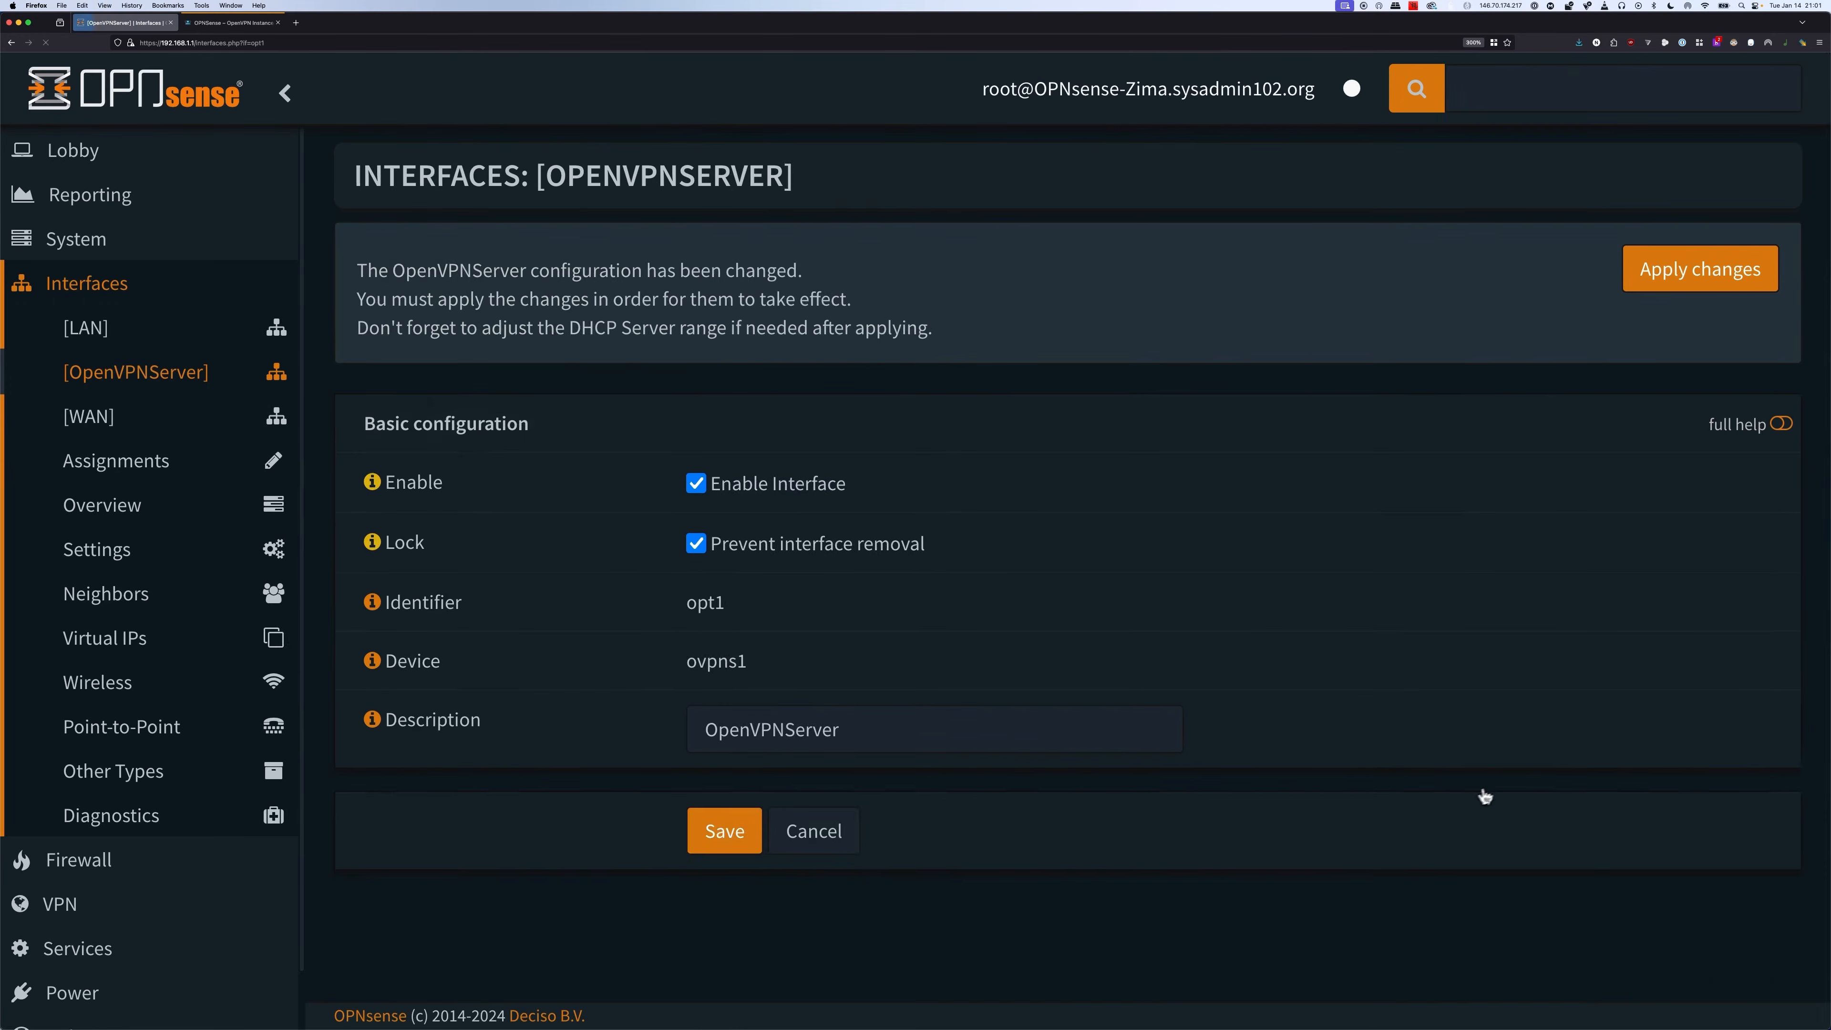
pyautogui.click(1687, 279)
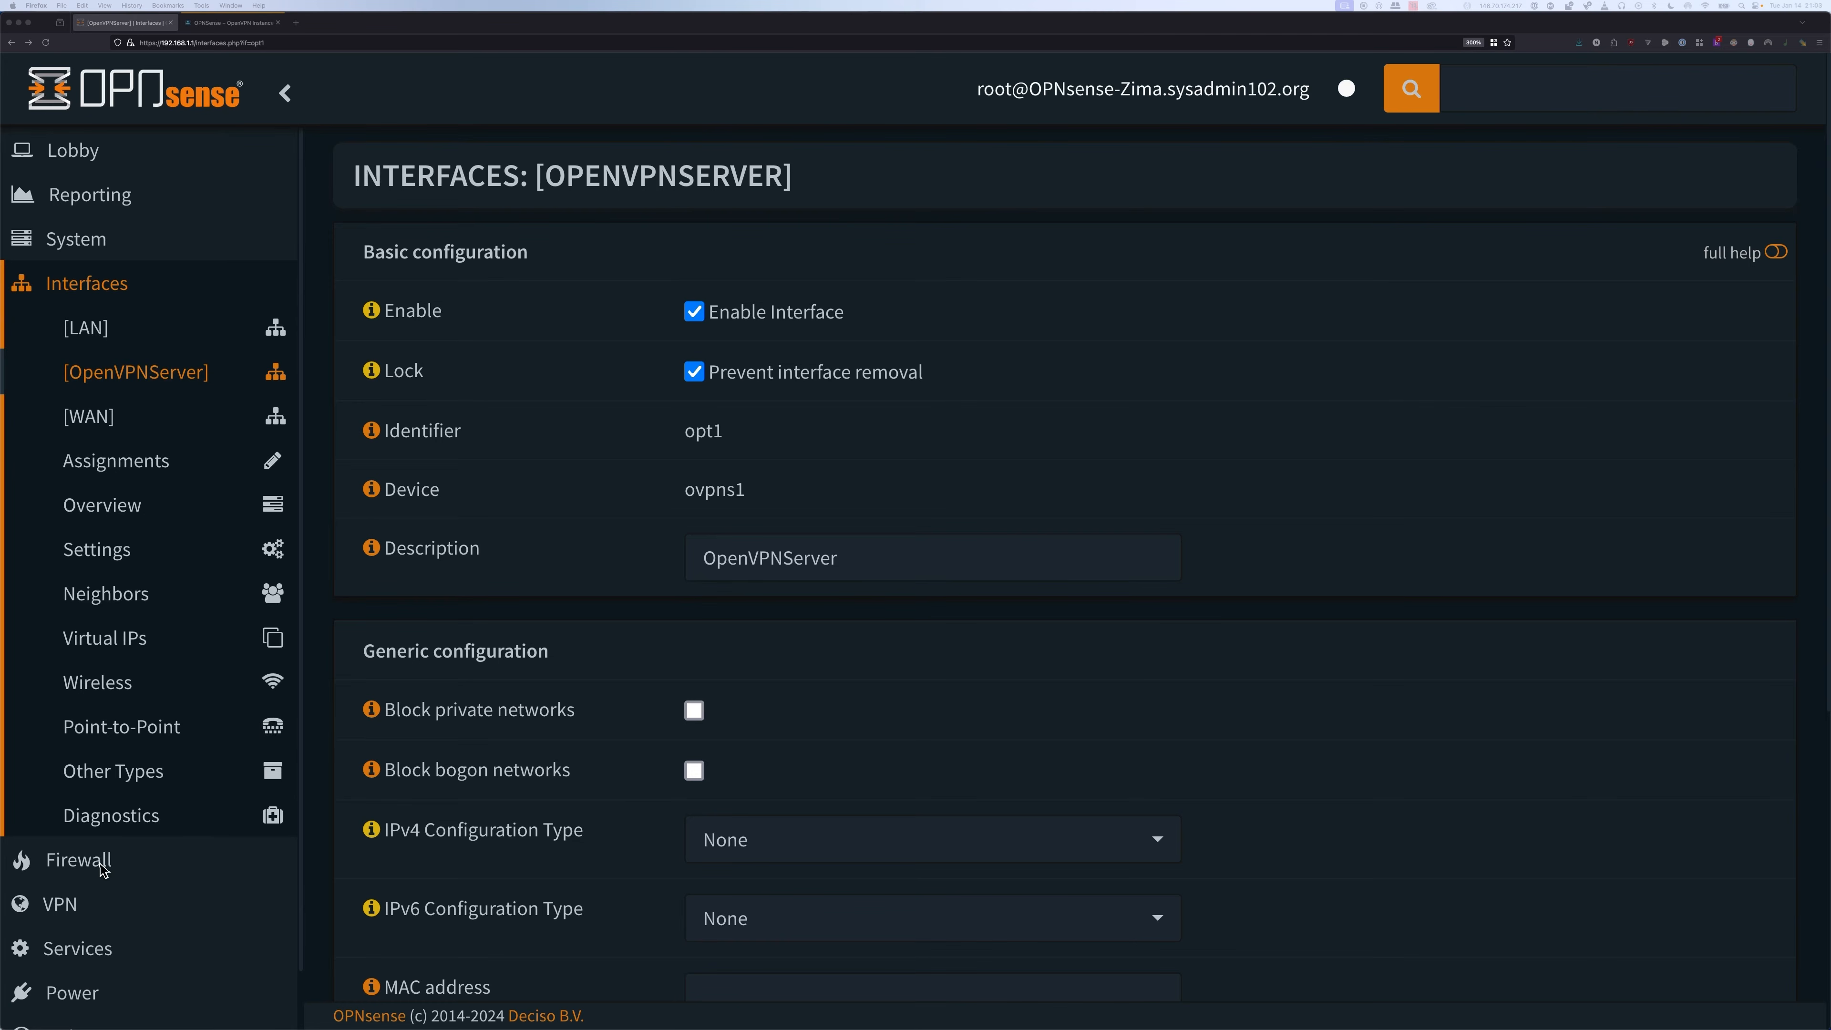
# - Create a new firewall rule on the WAN interface and set its protocol to UDP
pyautogui.click(85, 864)
pyautogui.click(85, 863)
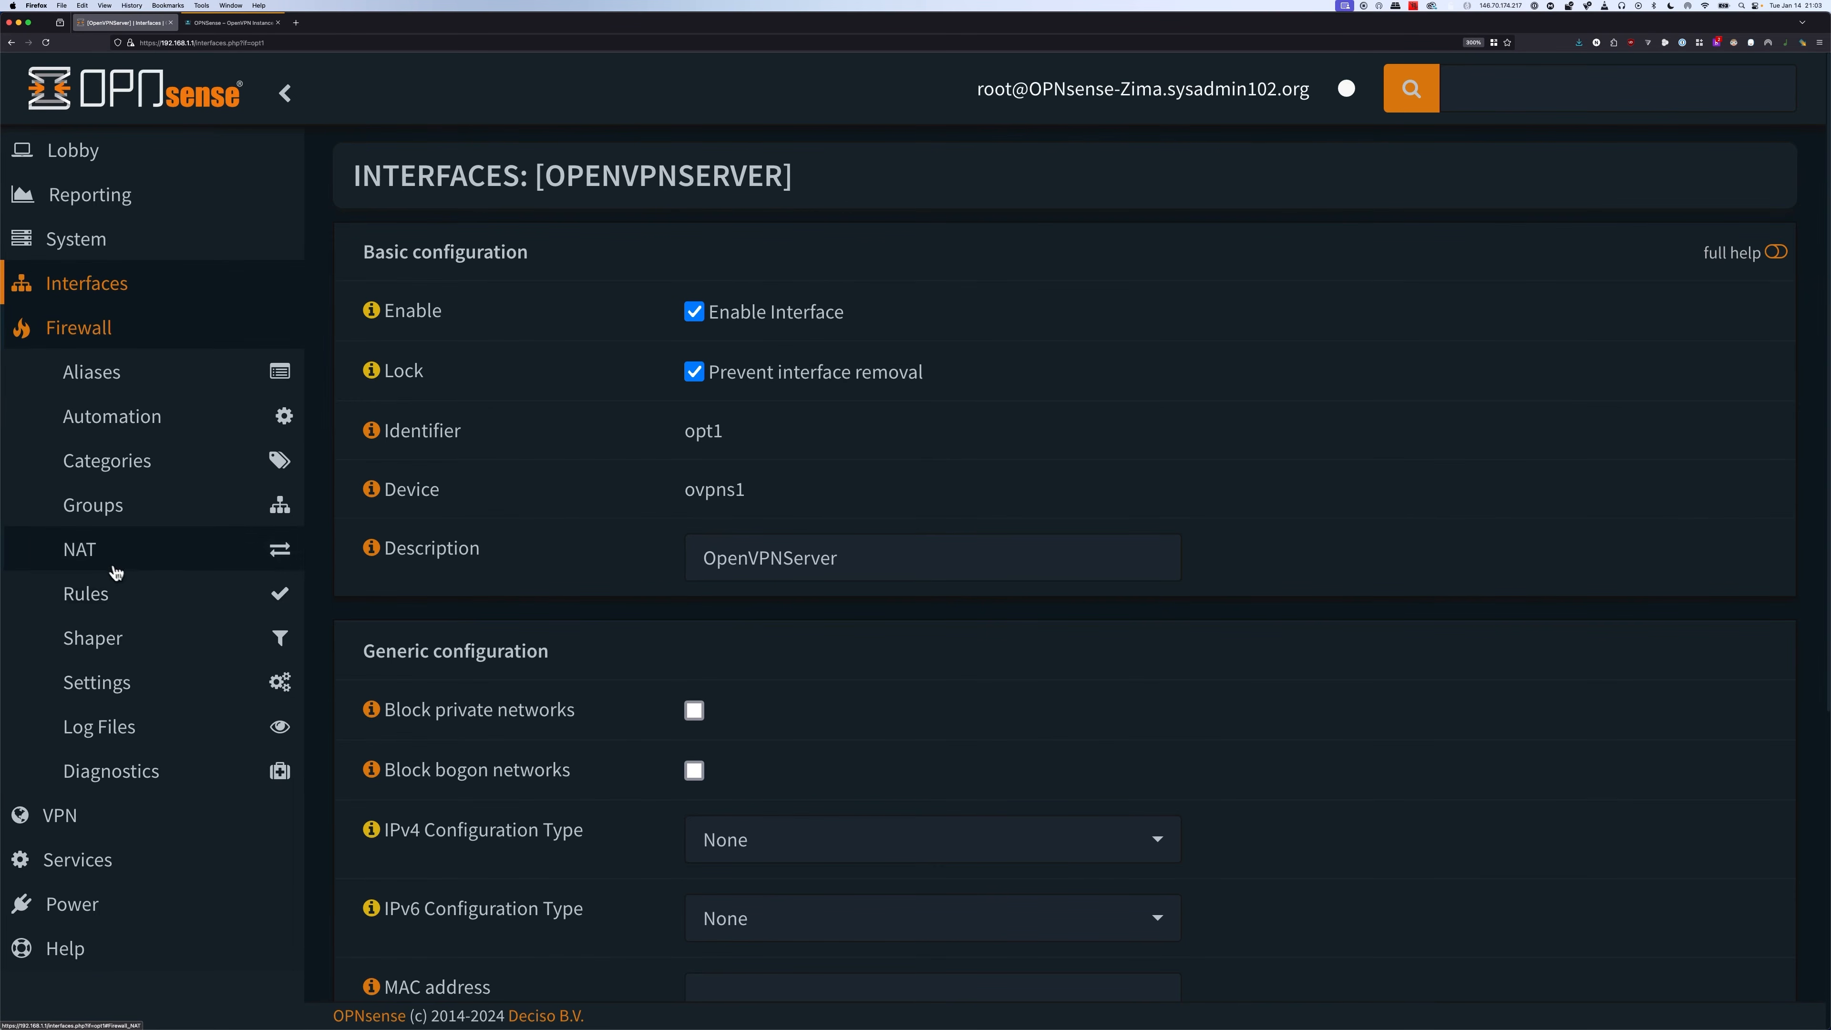
pyautogui.click(101, 599)
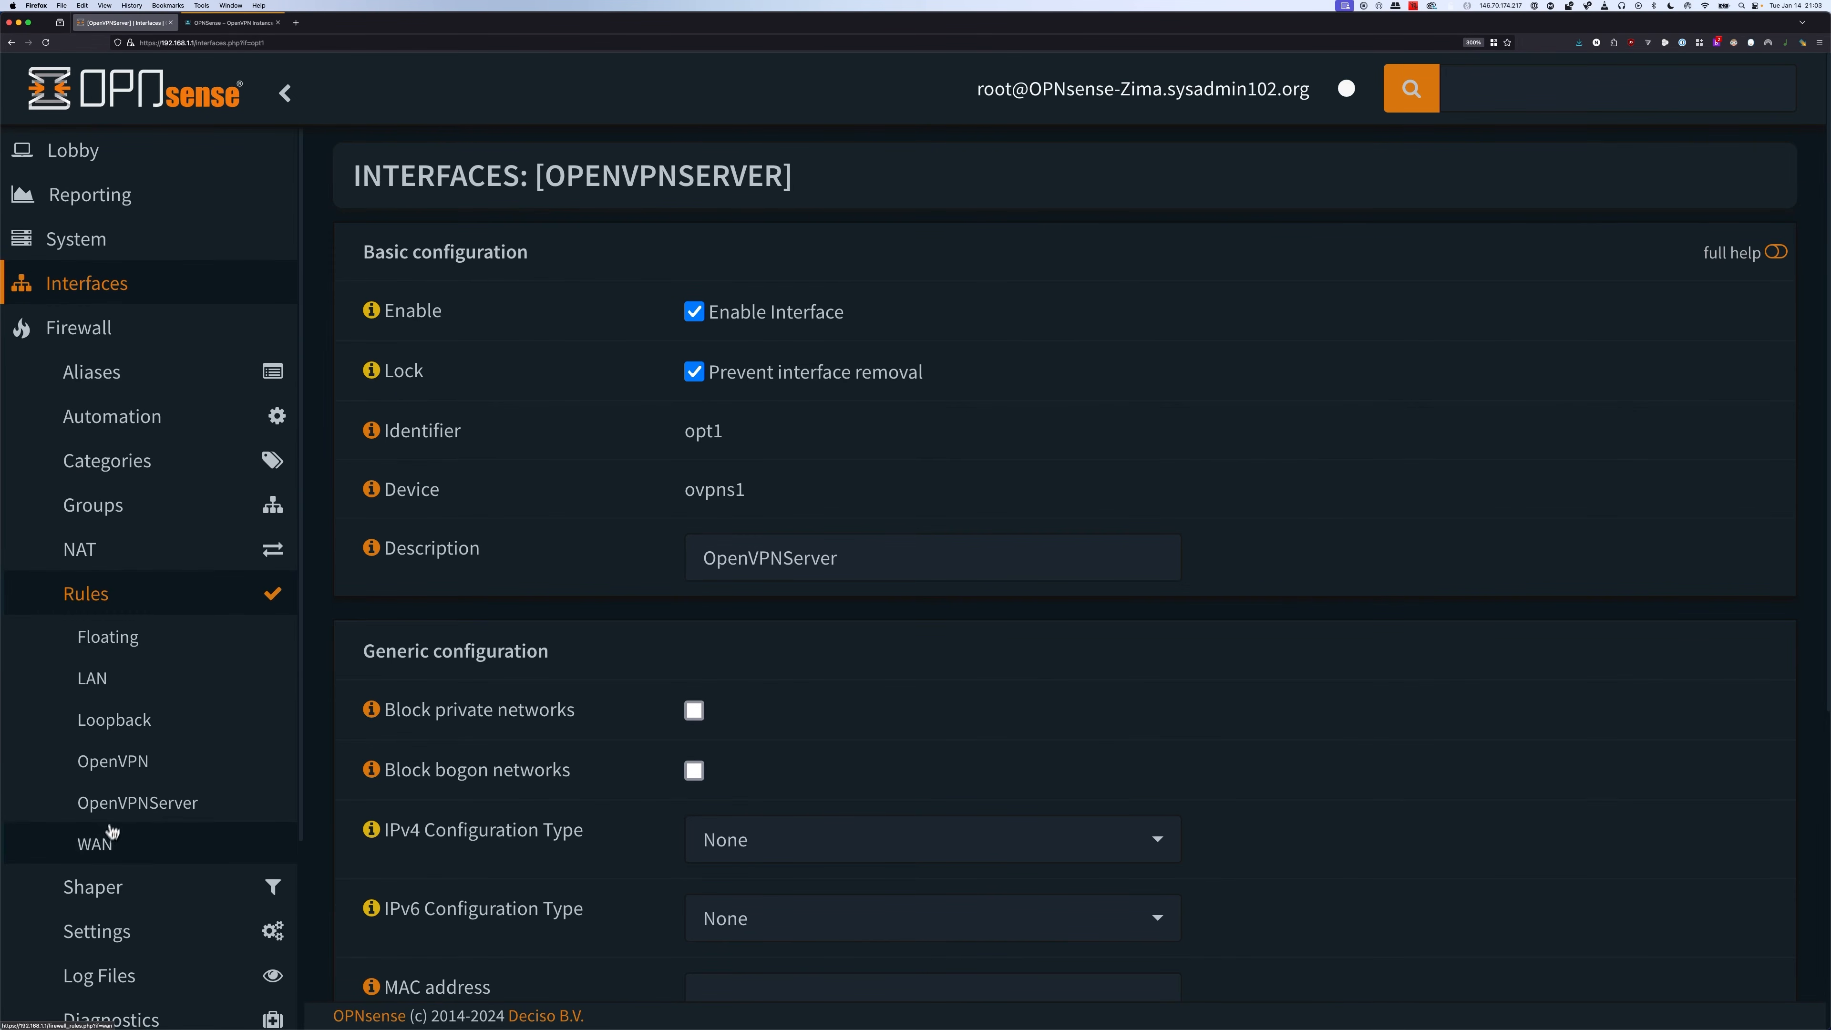
pyautogui.click(101, 852)
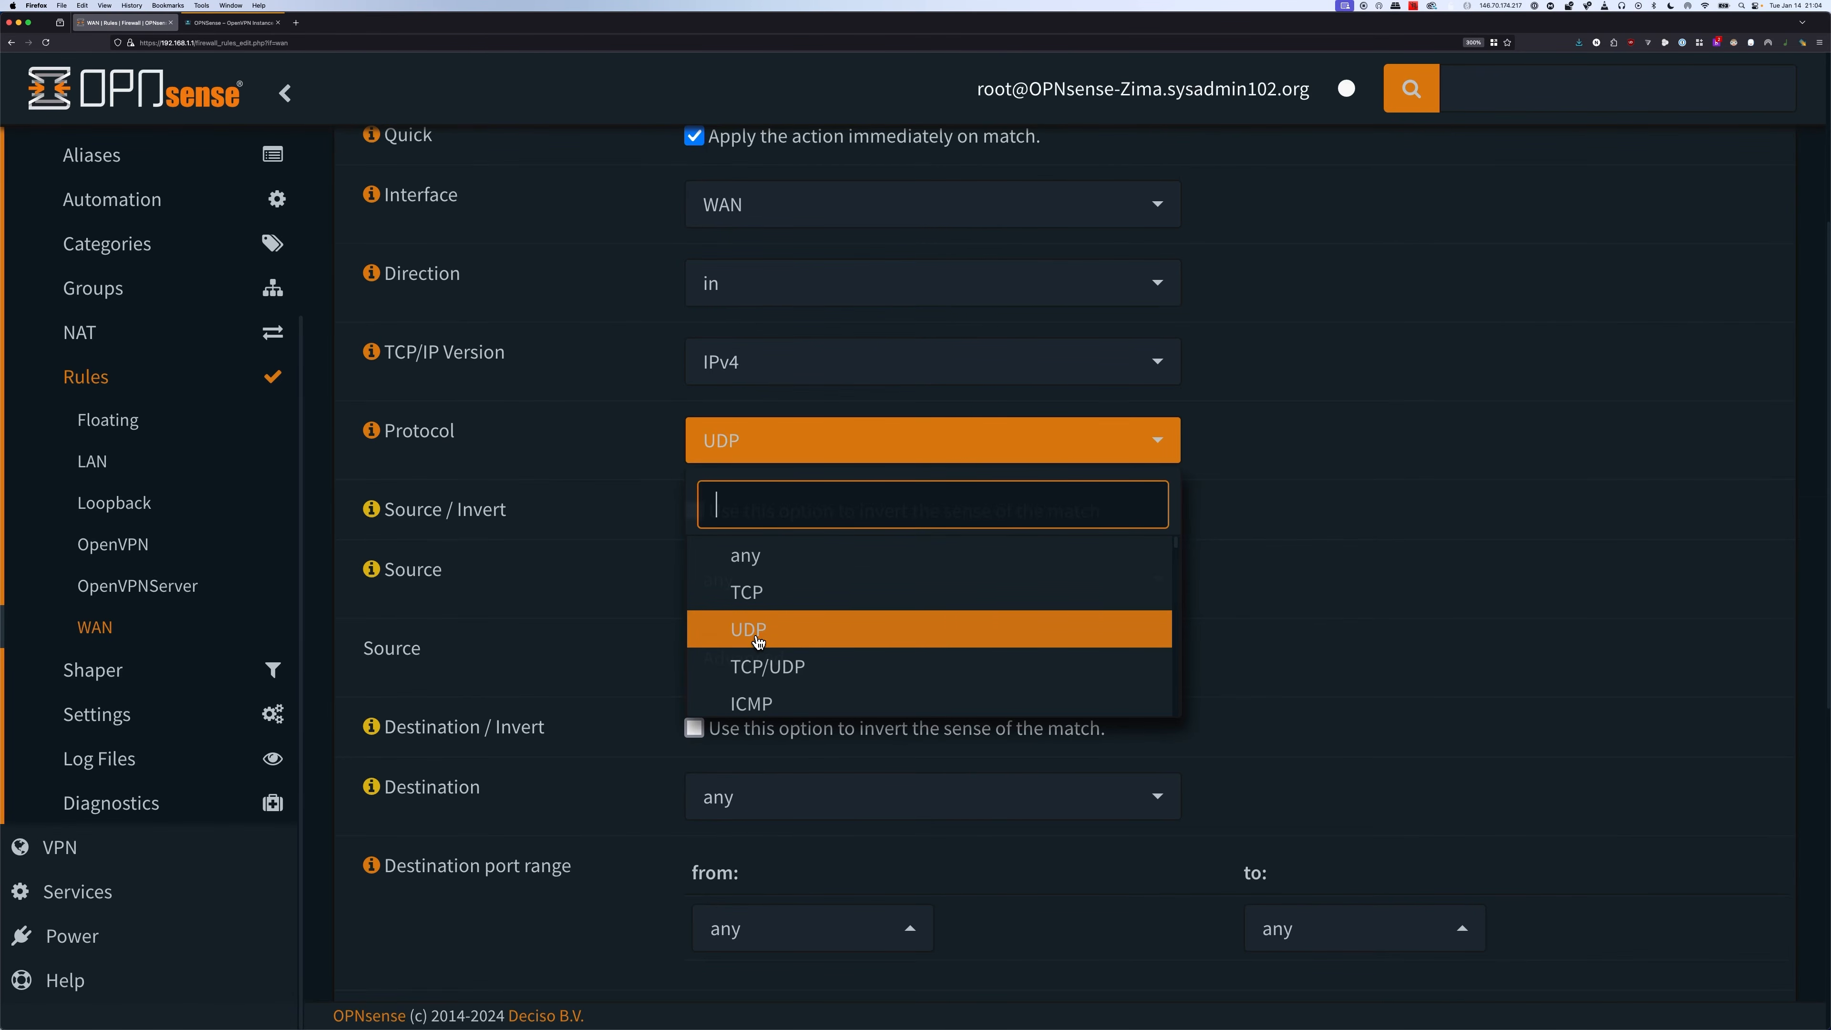
pyautogui.click(756, 641)
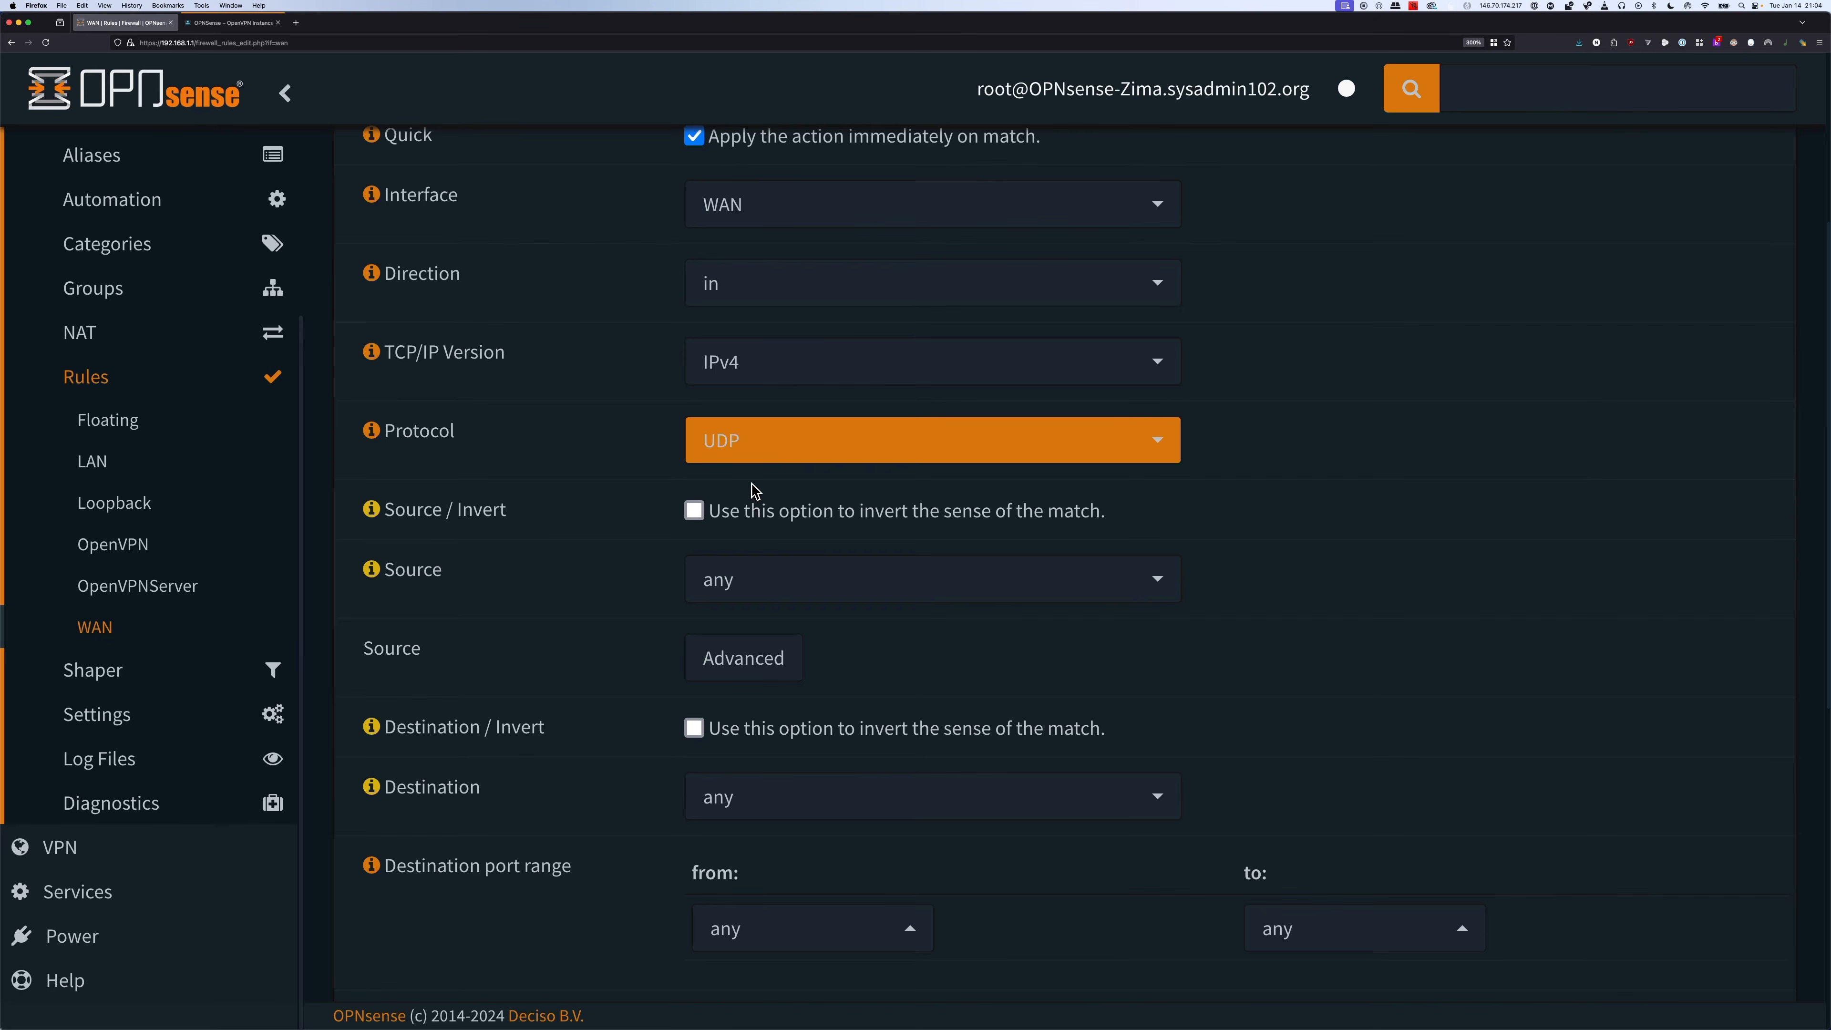
# - Set the rule's destination to WAN address and its destination port range to custom port 1196 for both start and end
pyautogui.scroll(-5, 753, 490)
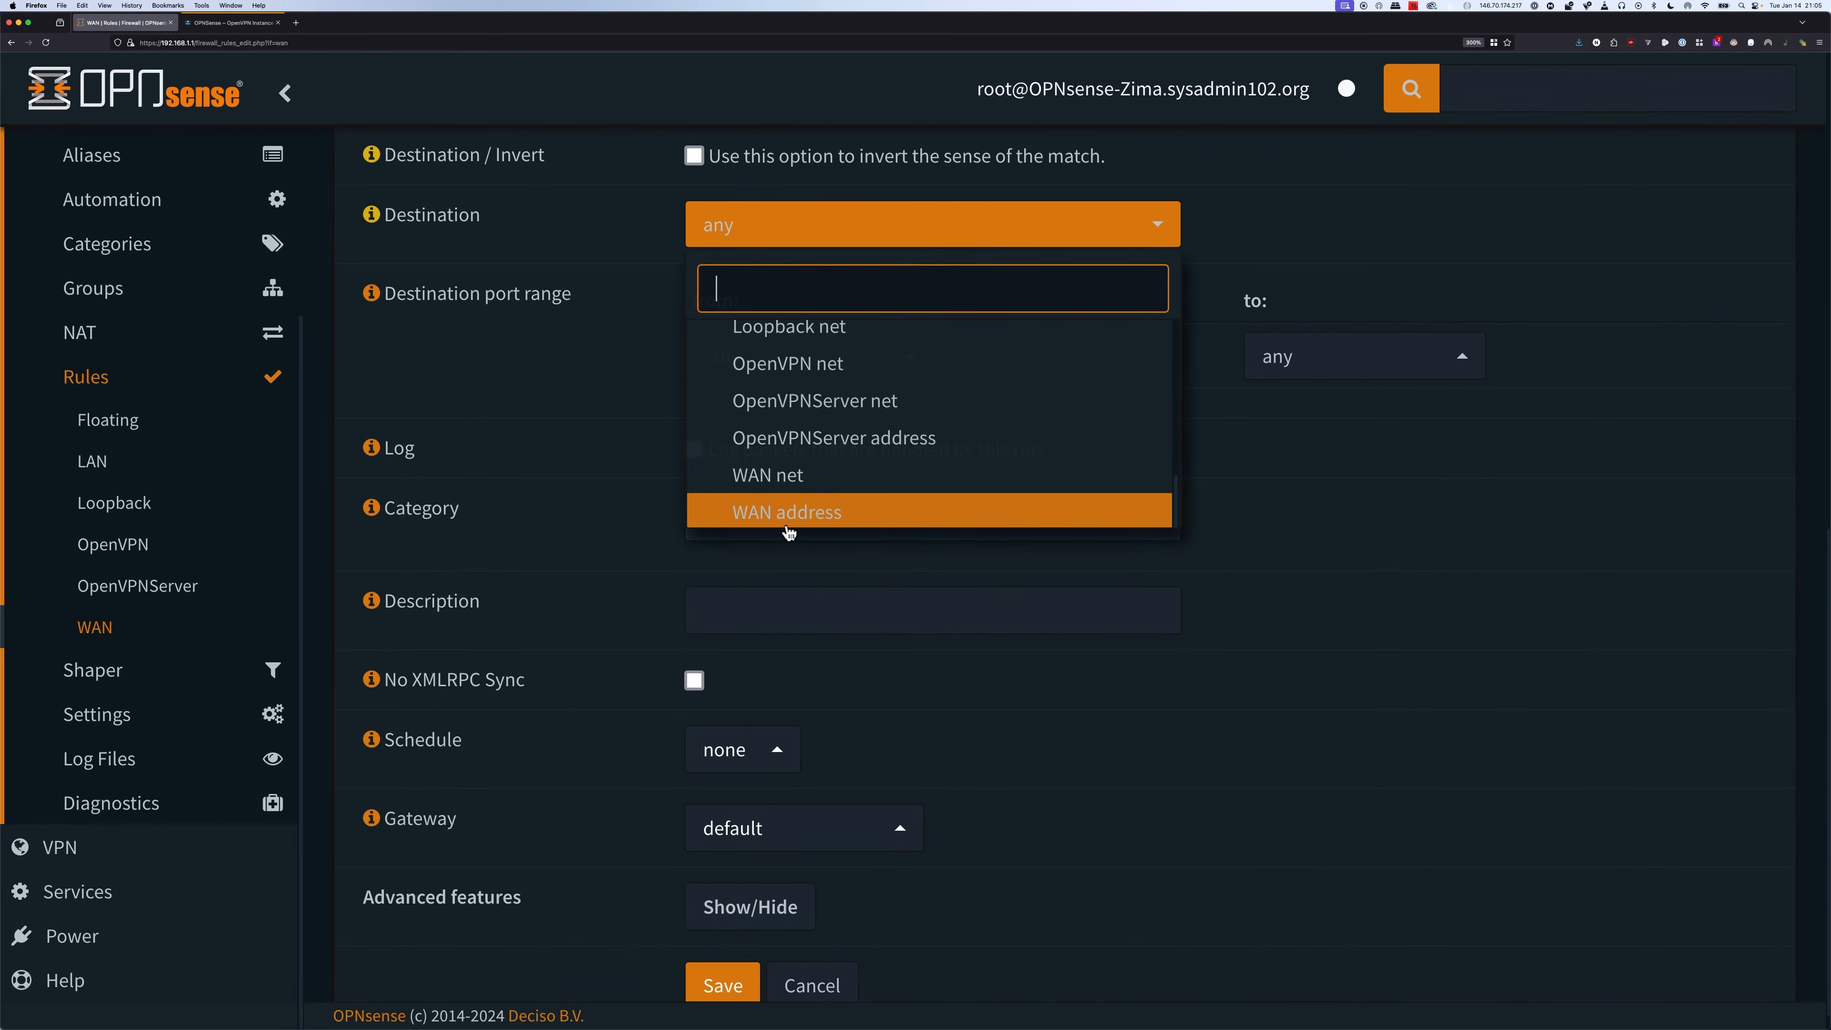
pyautogui.click(798, 526)
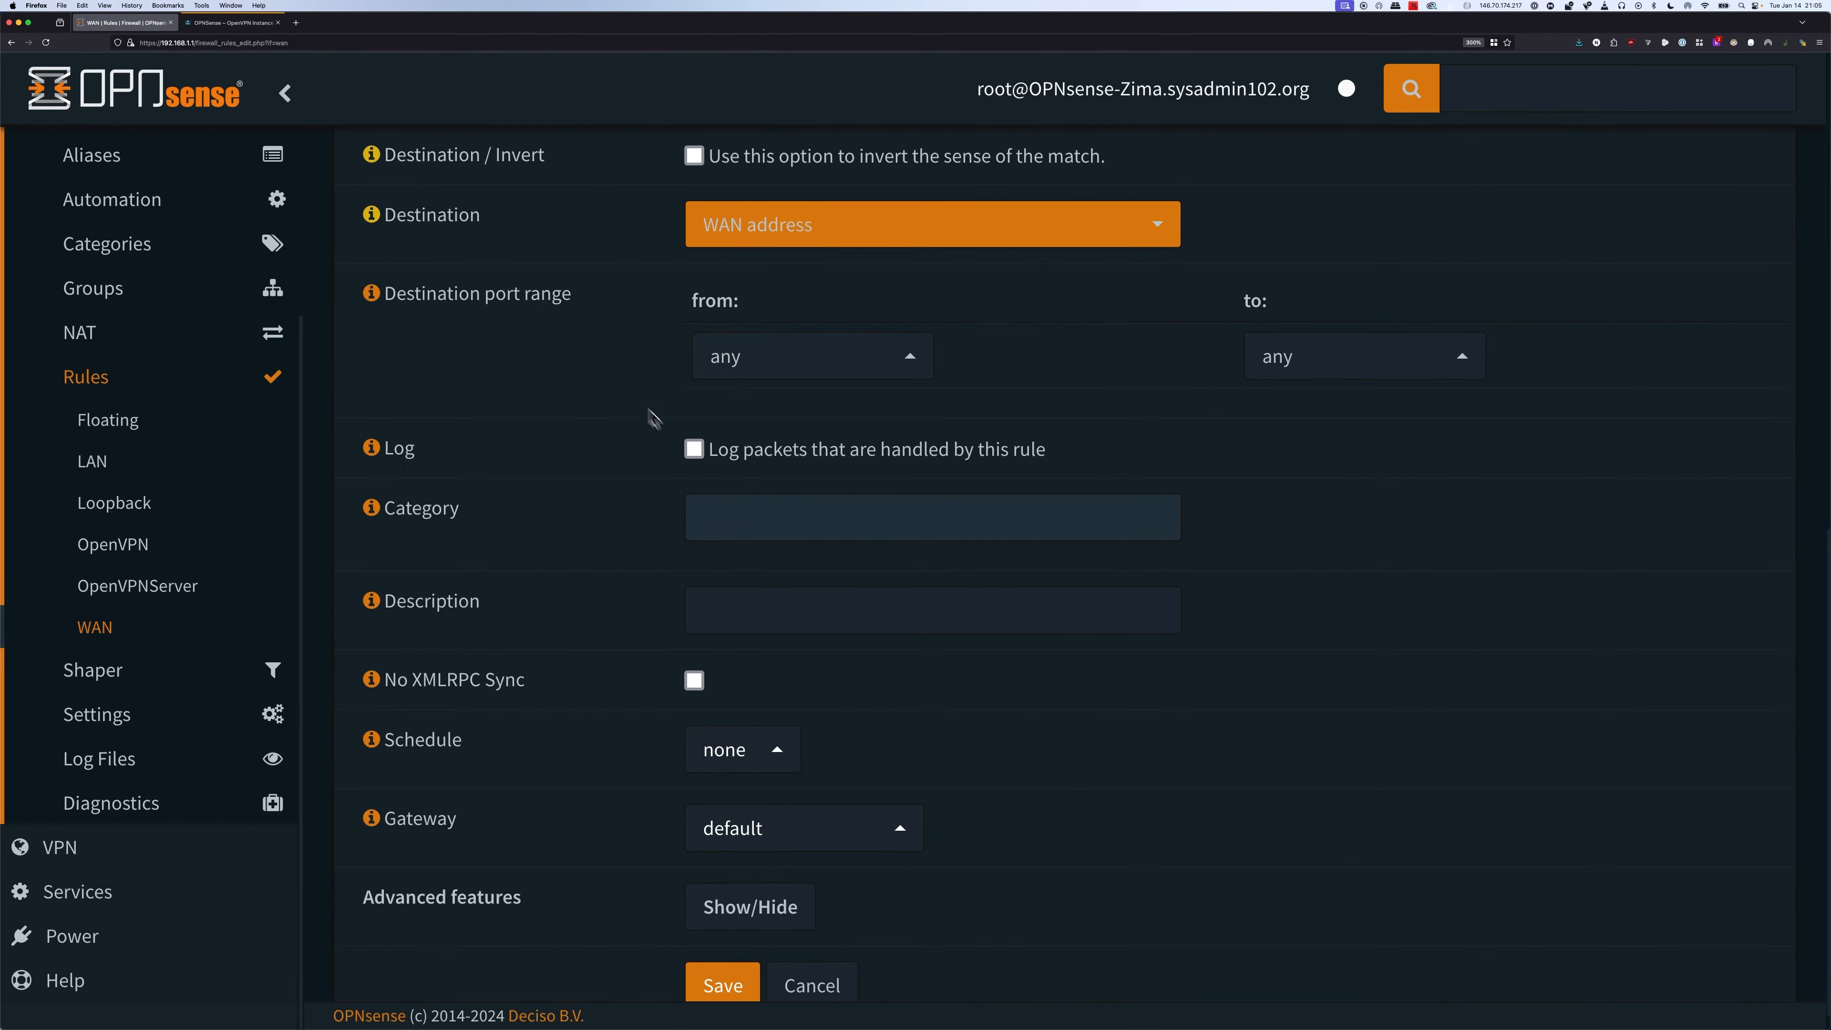
pyautogui.click(768, 359)
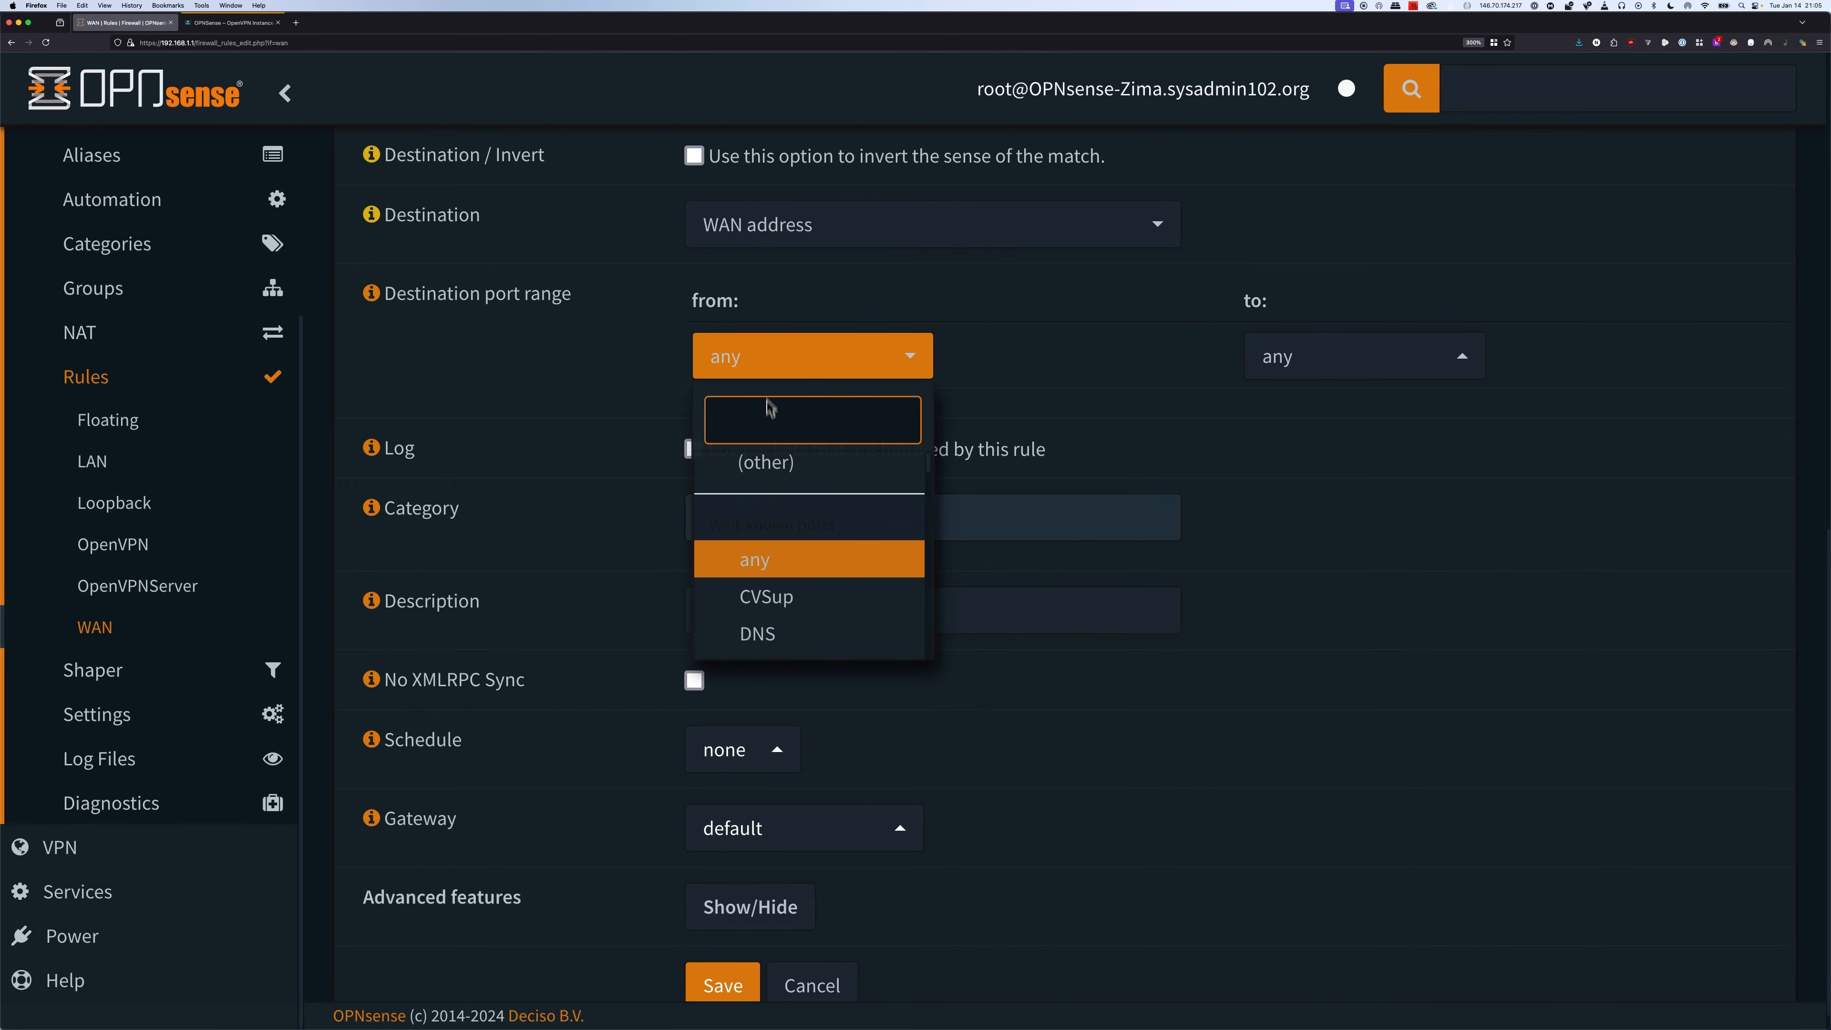
pyautogui.click(764, 466)
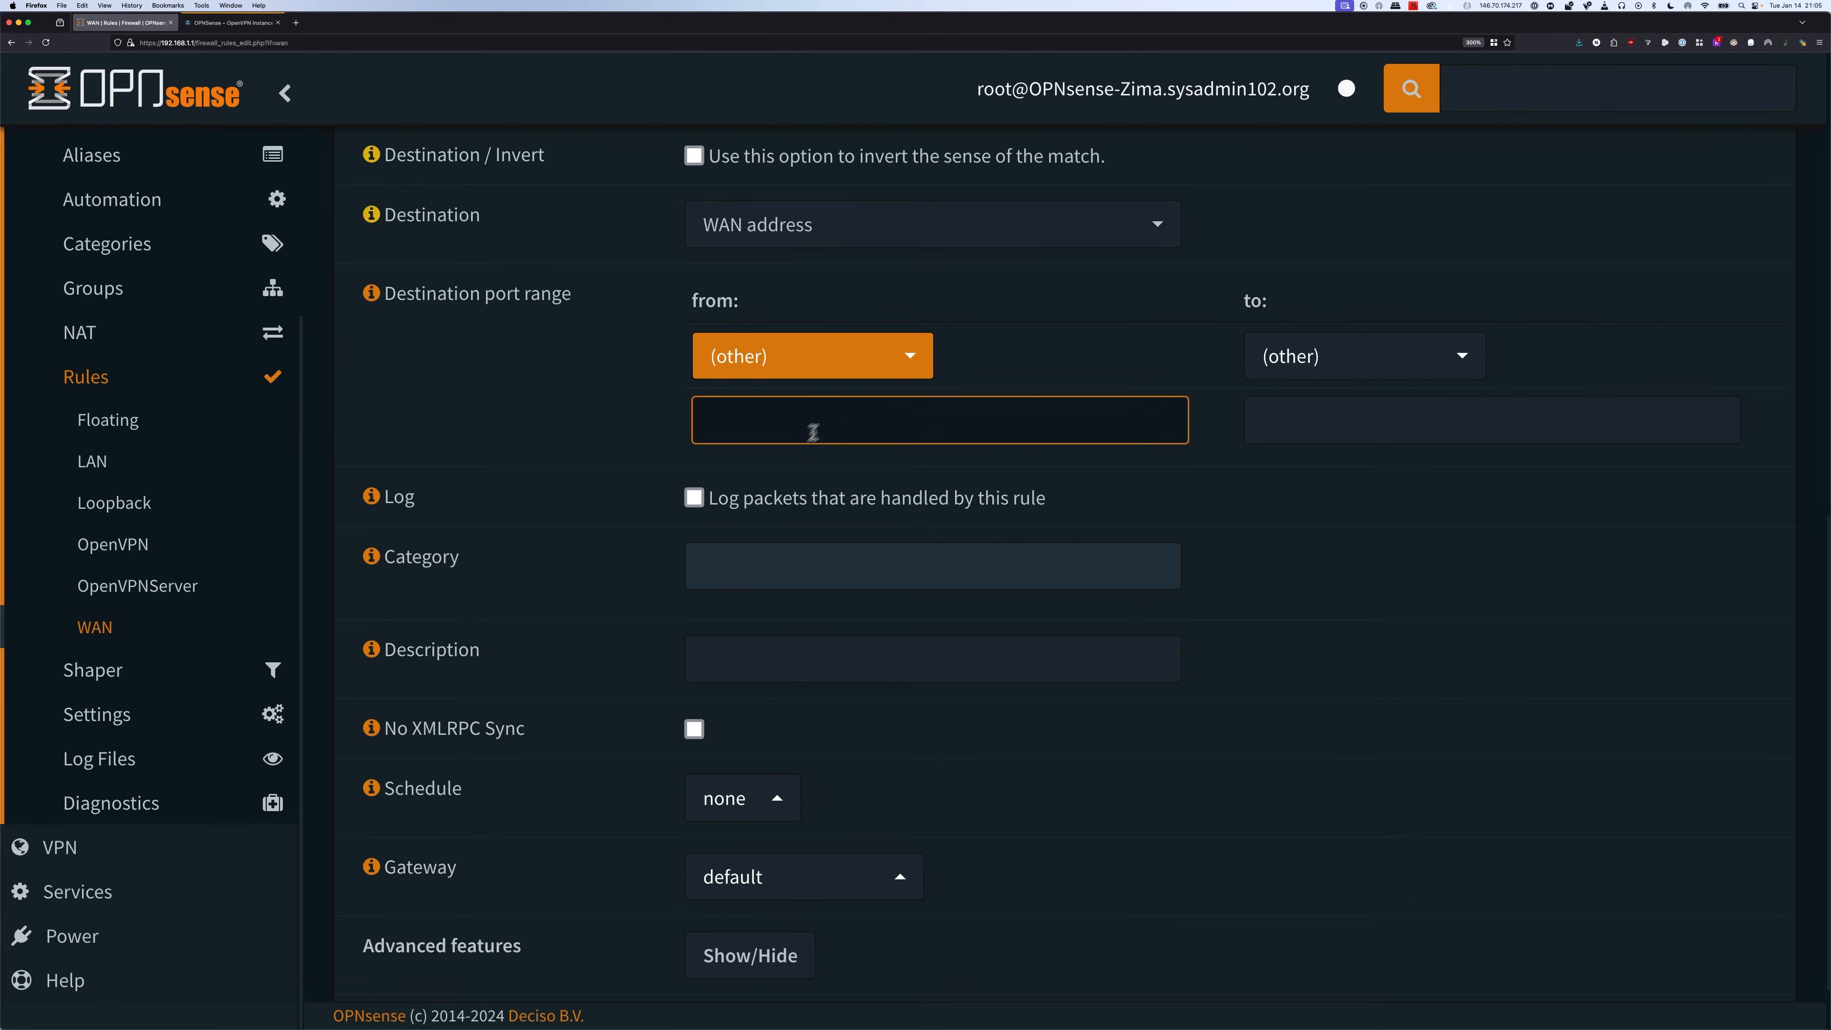
pyautogui.click(849, 409)
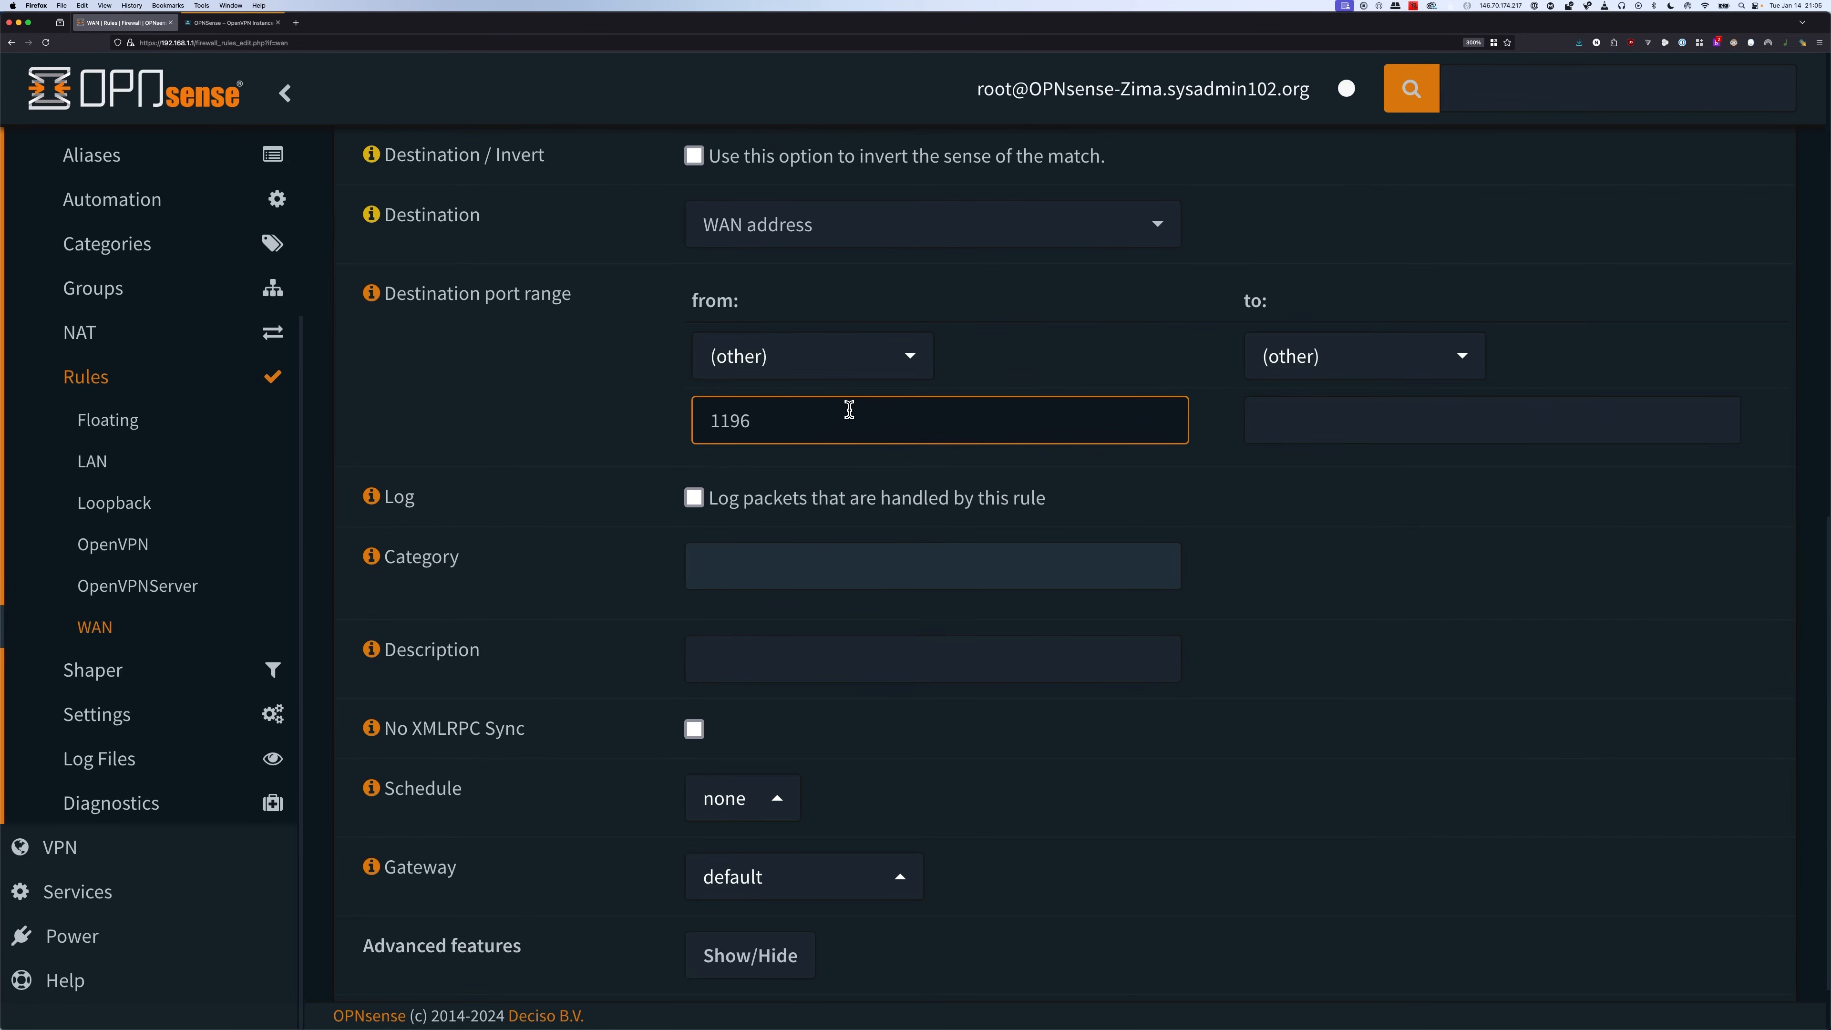
pyautogui.press('Tab')
pyautogui.write('119')
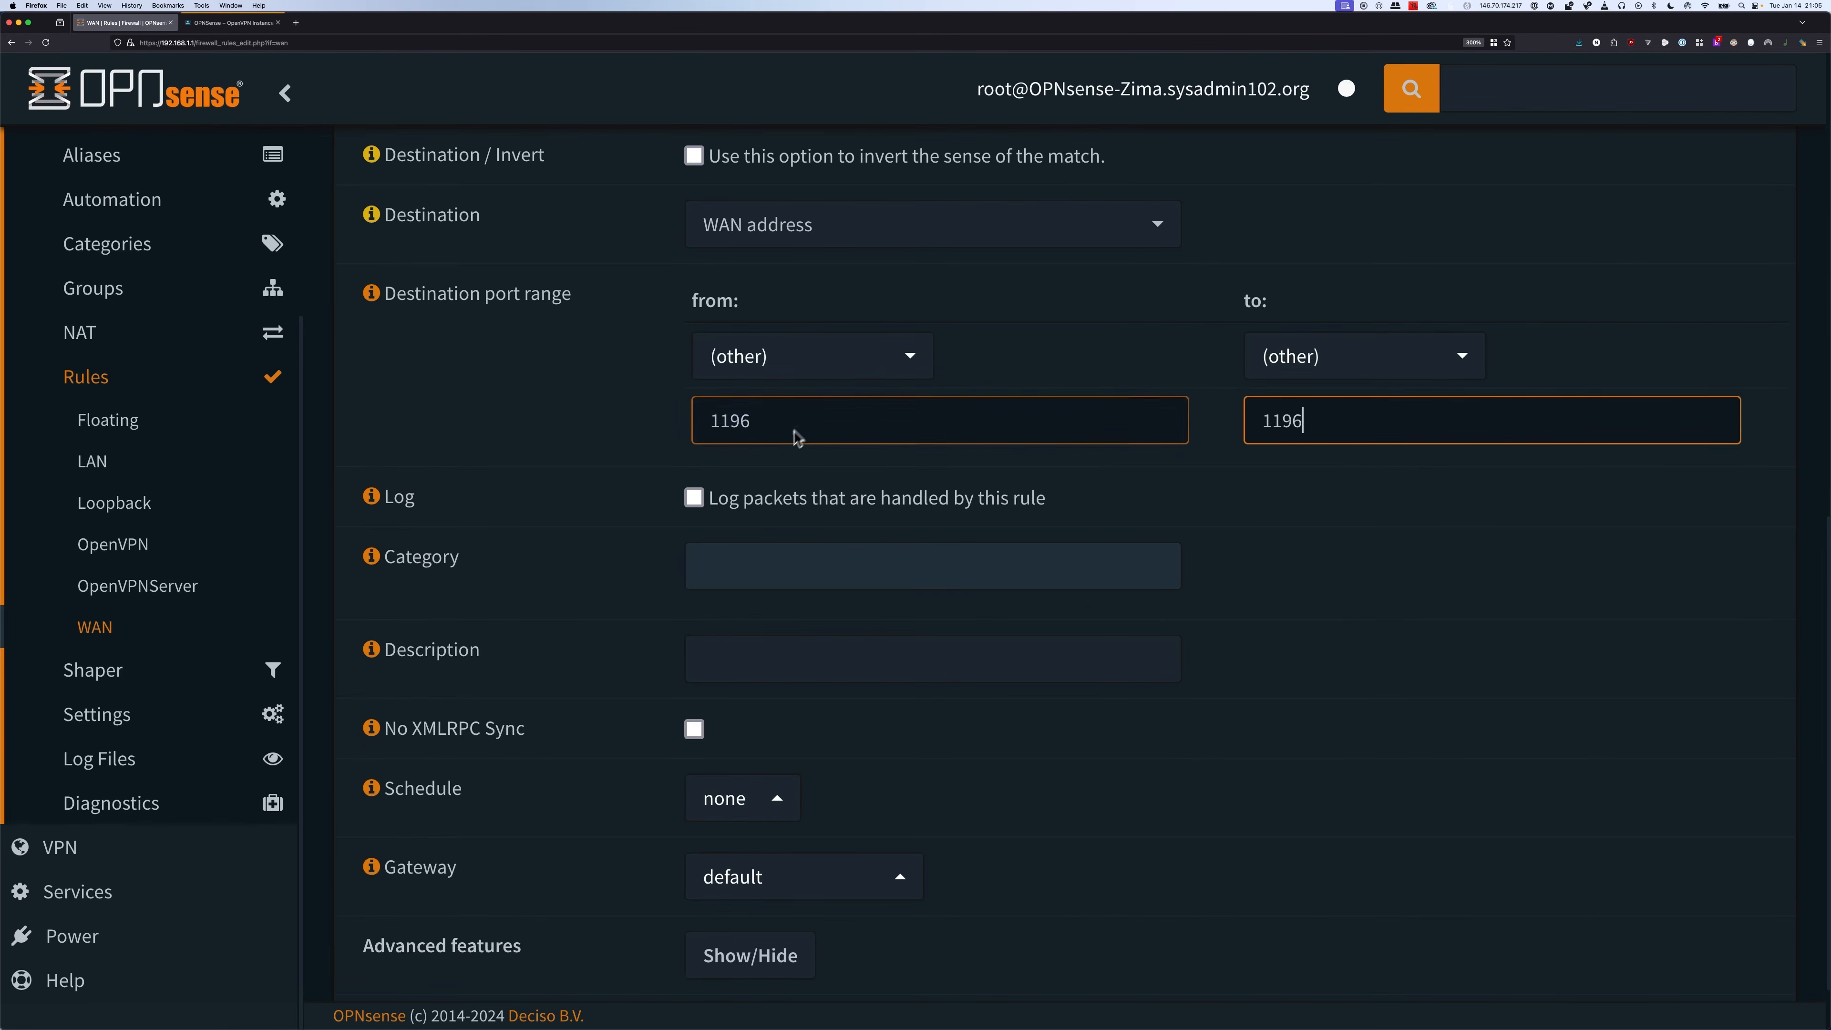
# - Look through the predefined services available for the start of the destination port range, leaving the custom port selected
pyautogui.click(854, 376)
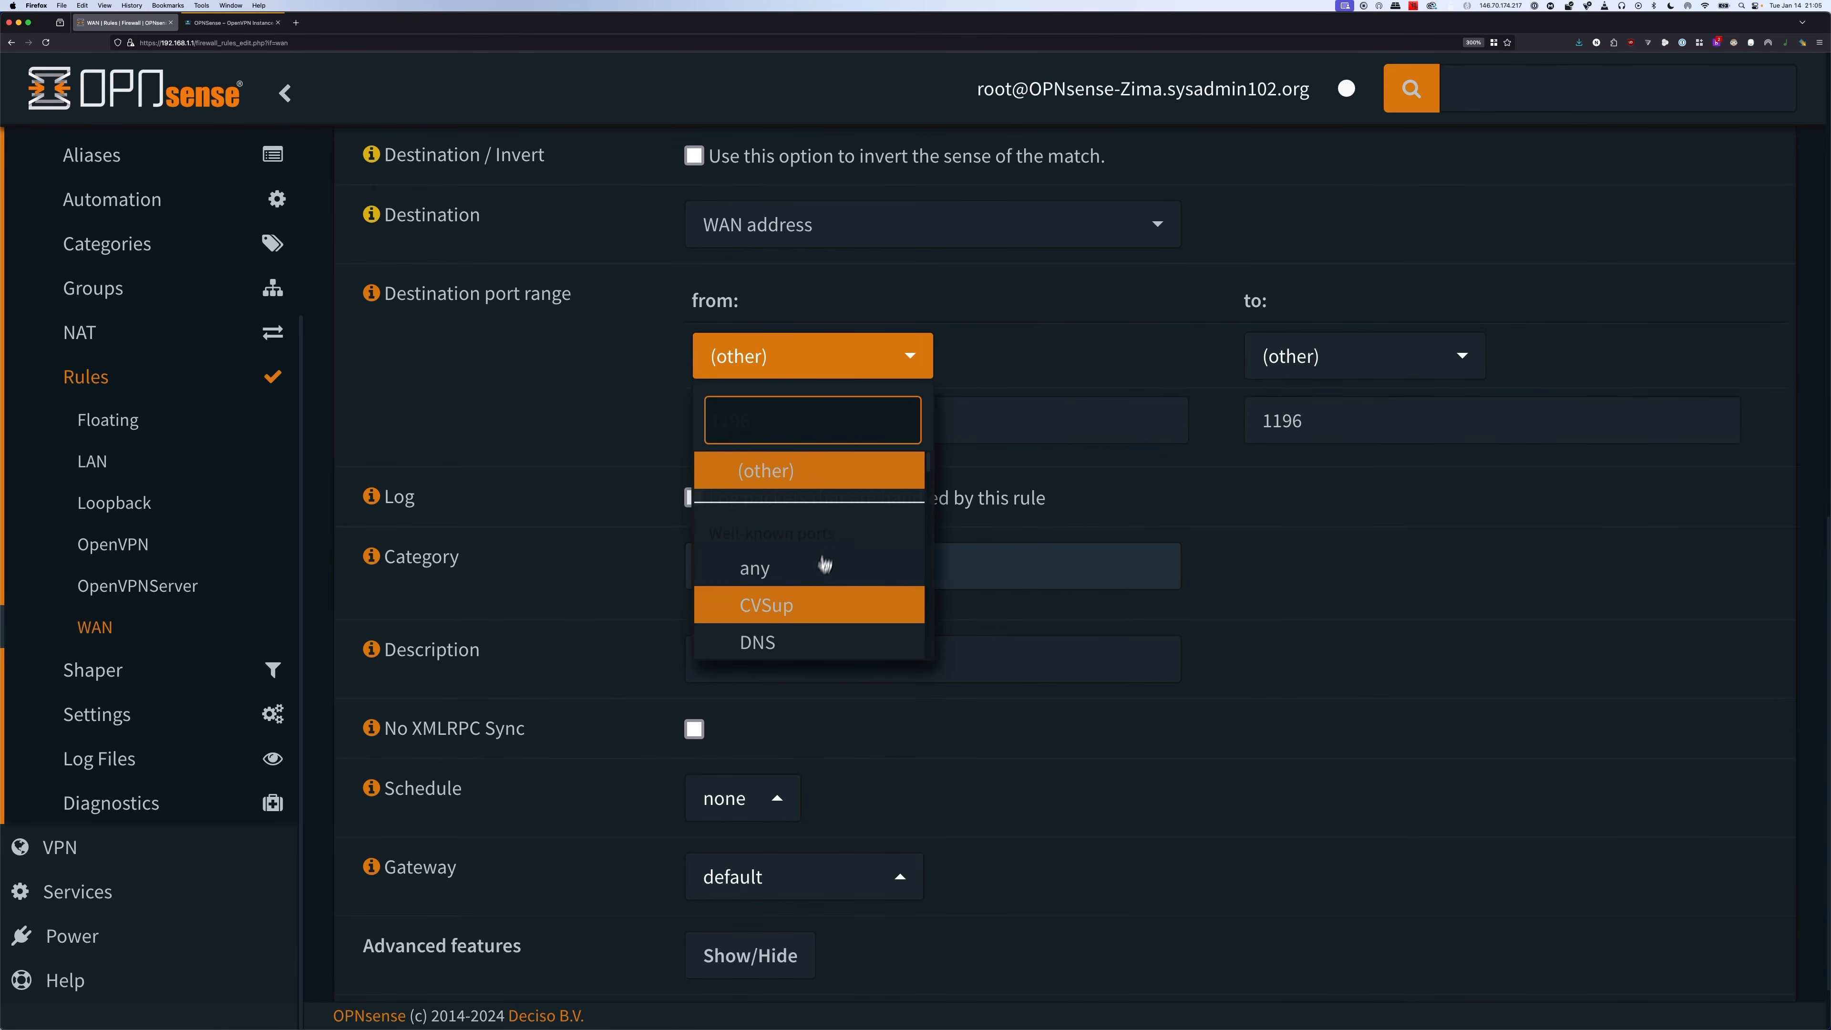
pyautogui.scroll(-3, 817, 593)
pyautogui.scroll(-1, 816, 595)
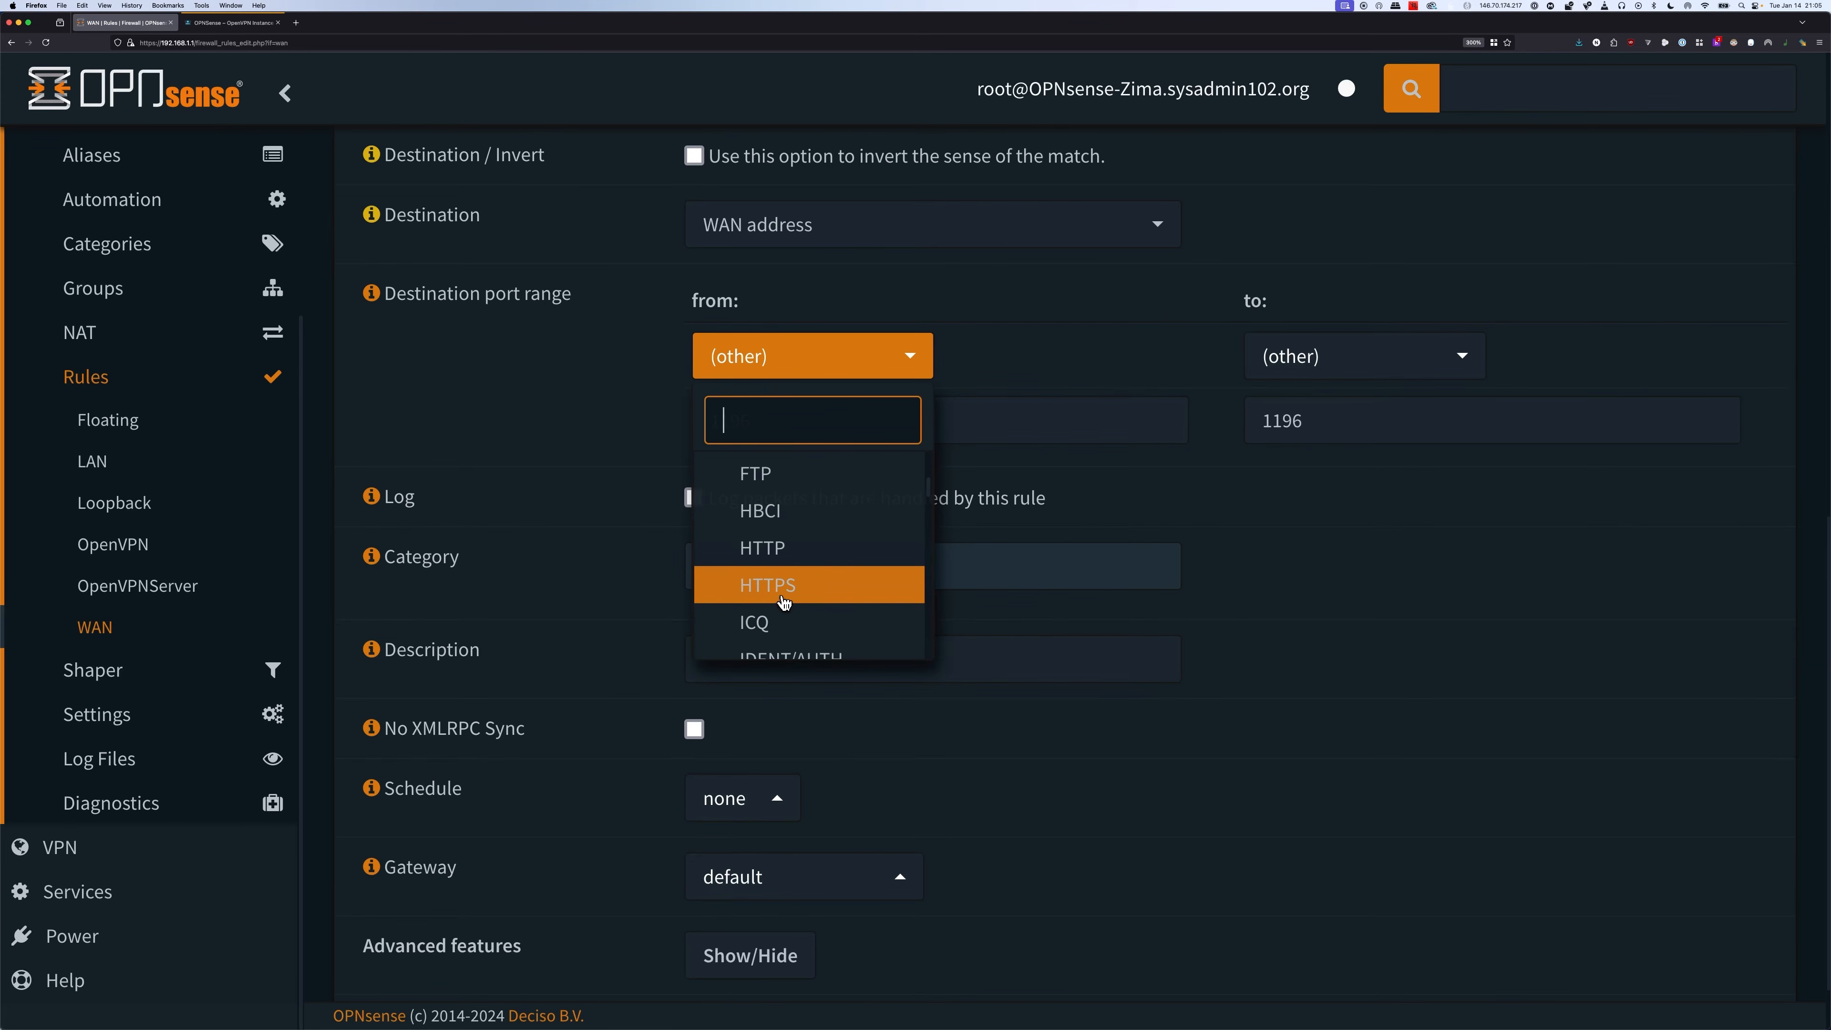
pyautogui.scroll(-2, 791, 603)
pyautogui.scroll(-5, 792, 603)
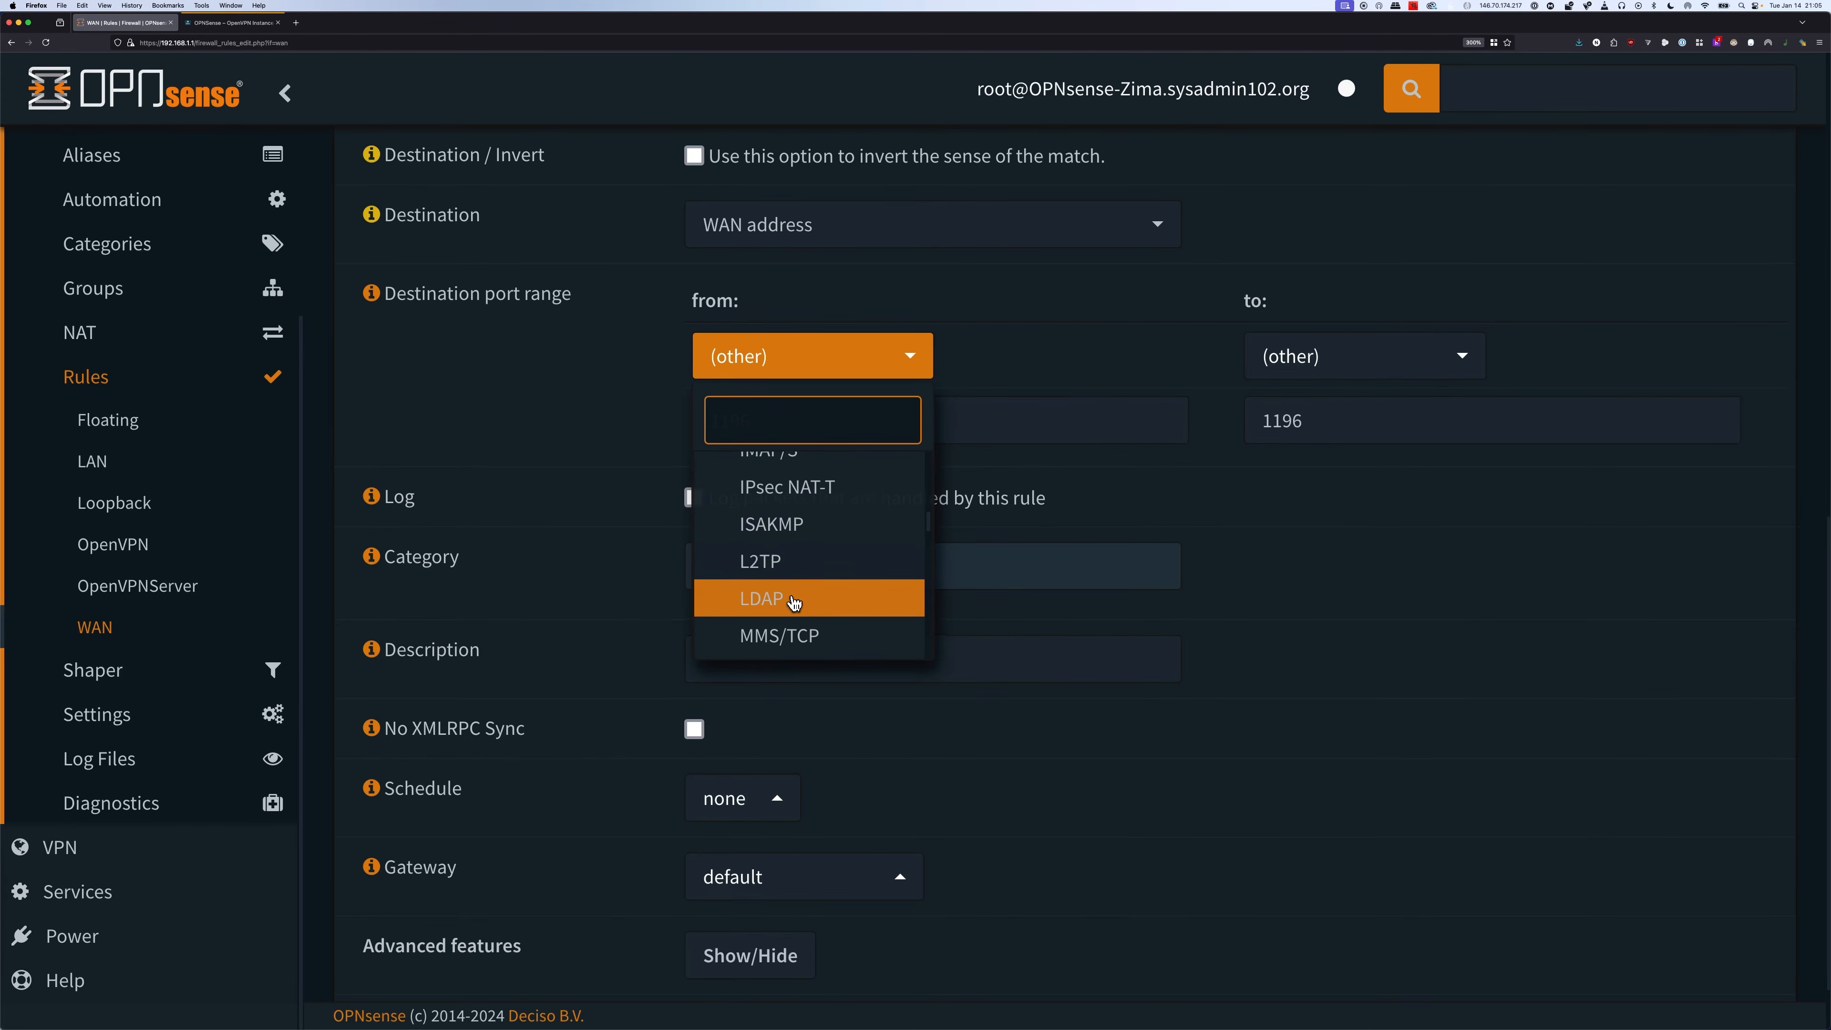
pyautogui.scroll(-1, 793, 603)
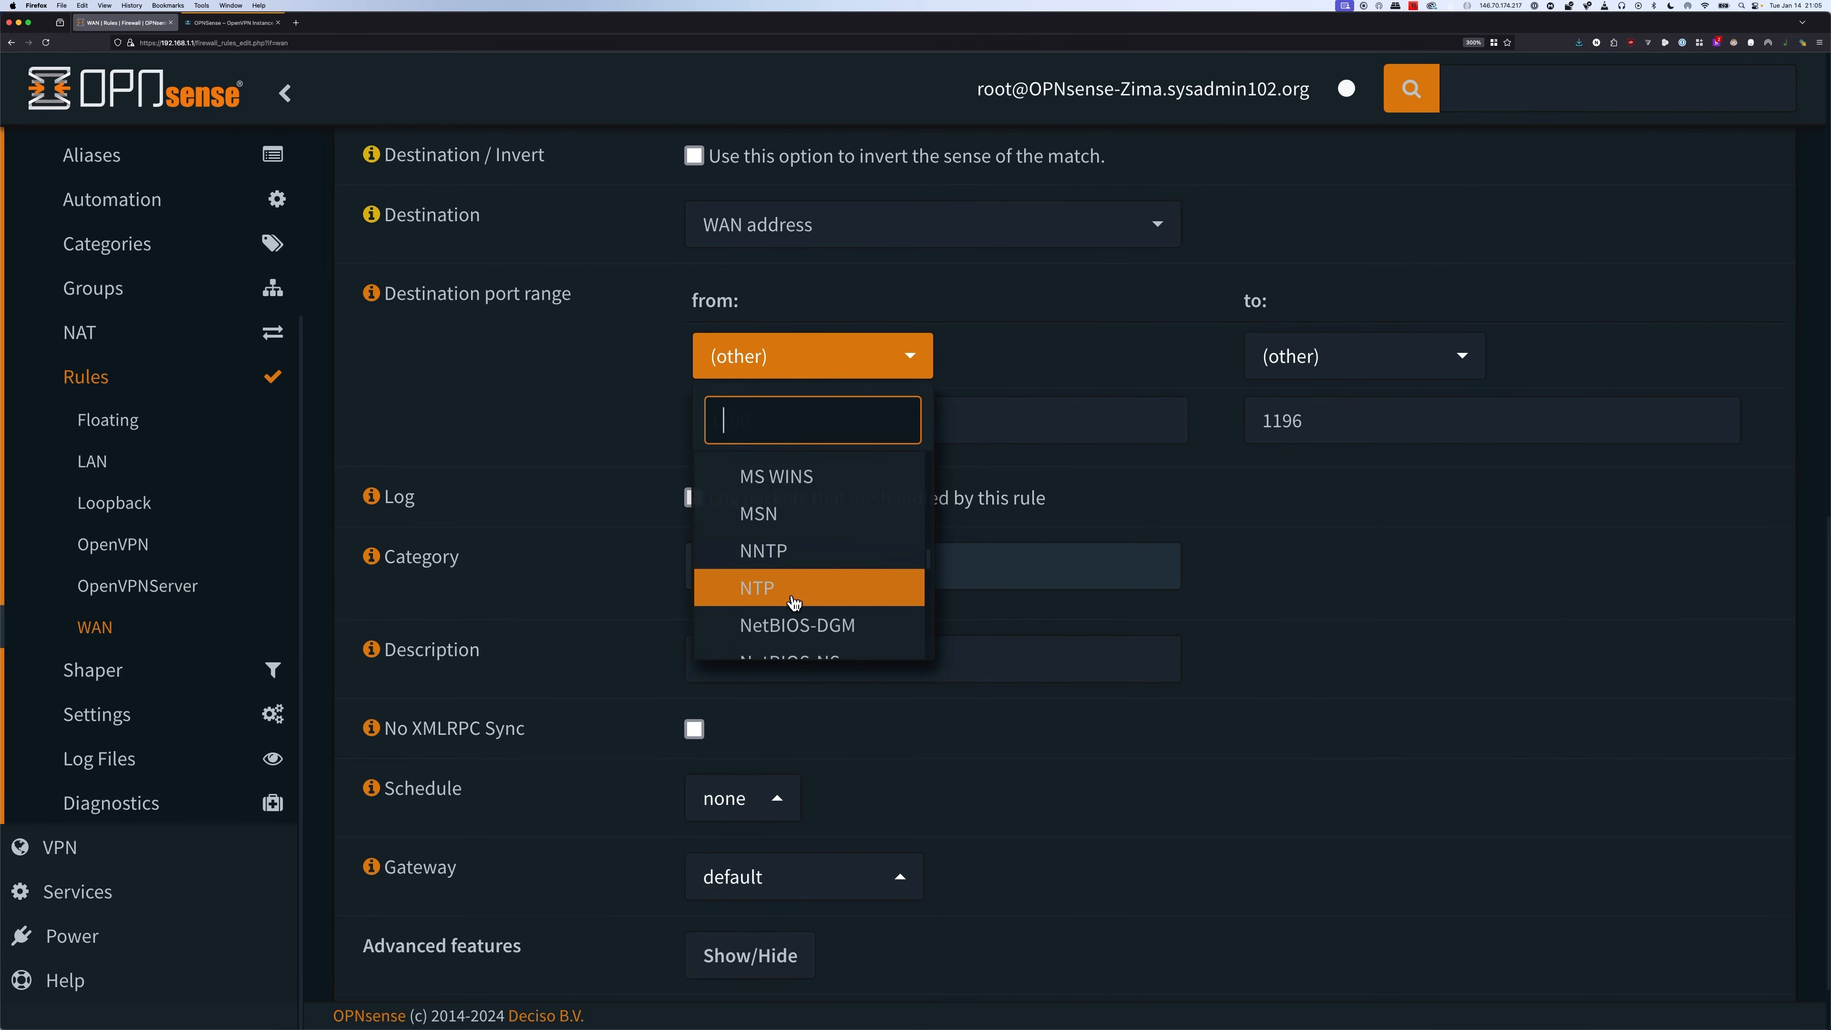
pyautogui.scroll(10, 789, 598)
pyautogui.scroll(-3, 789, 595)
pyautogui.scroll(2, 789, 594)
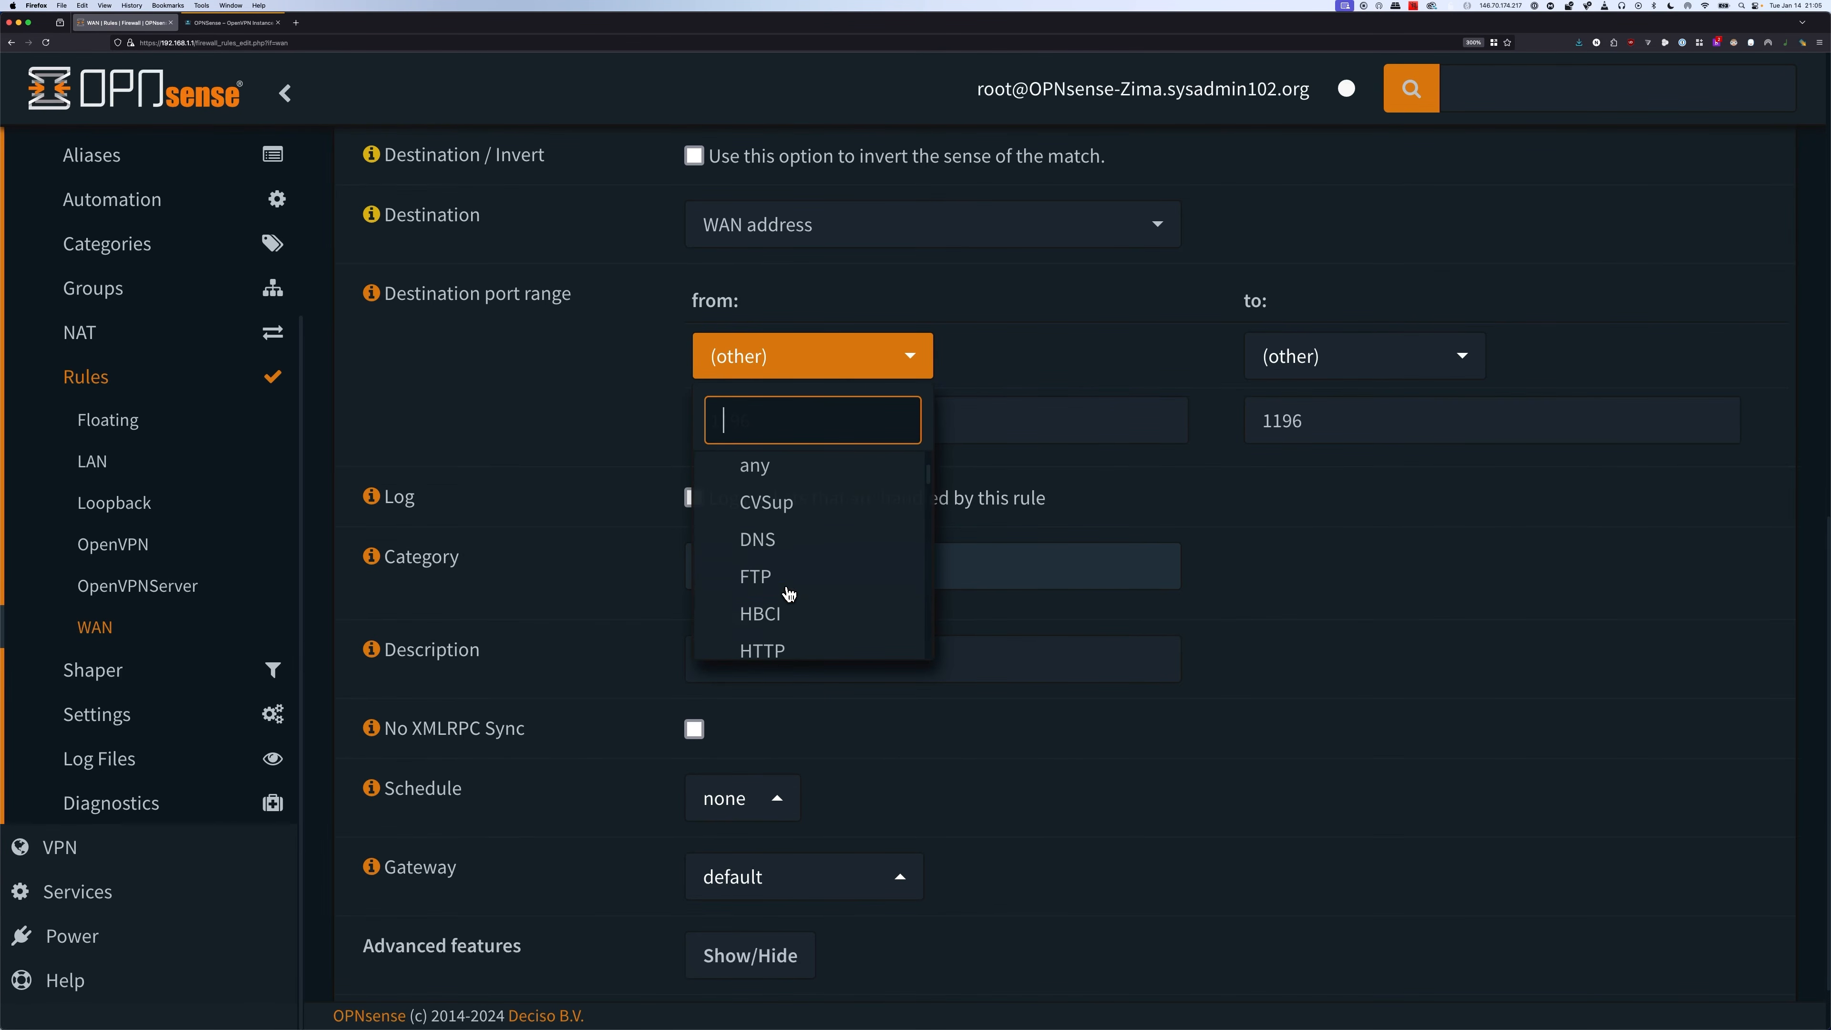
pyautogui.scroll(-5, 788, 592)
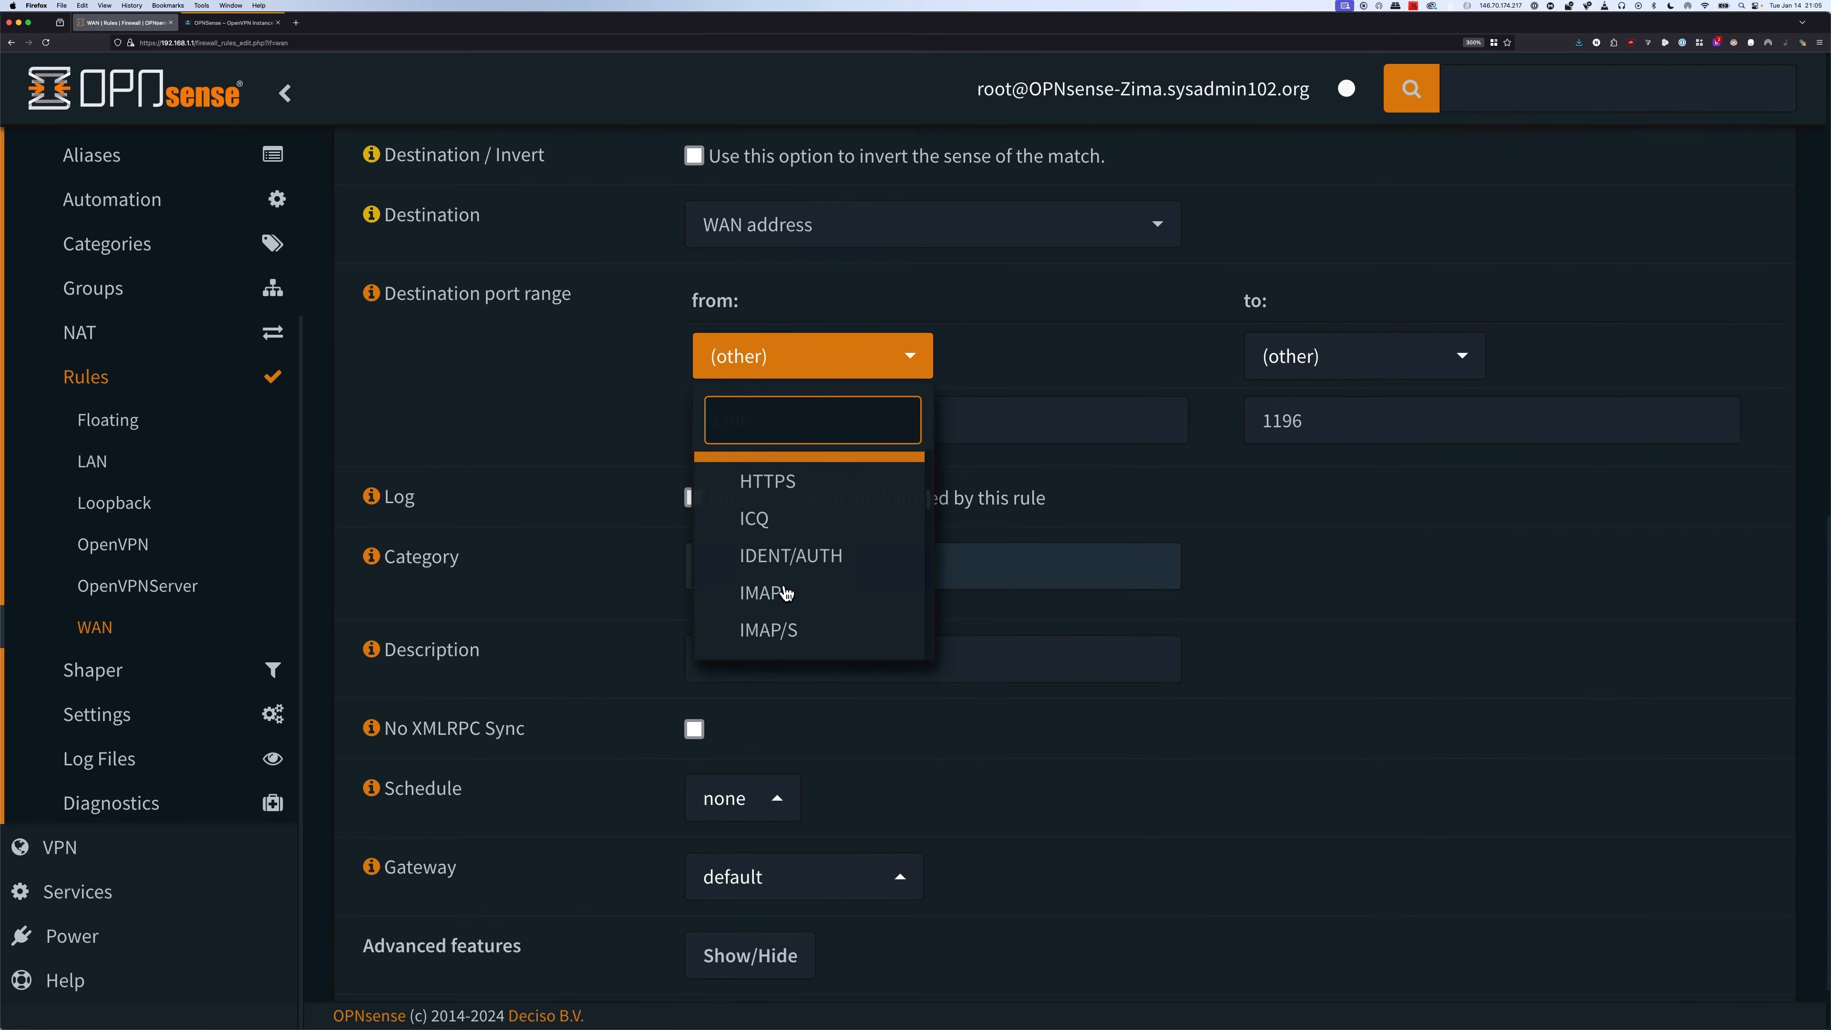
pyautogui.scroll(-5, 786, 591)
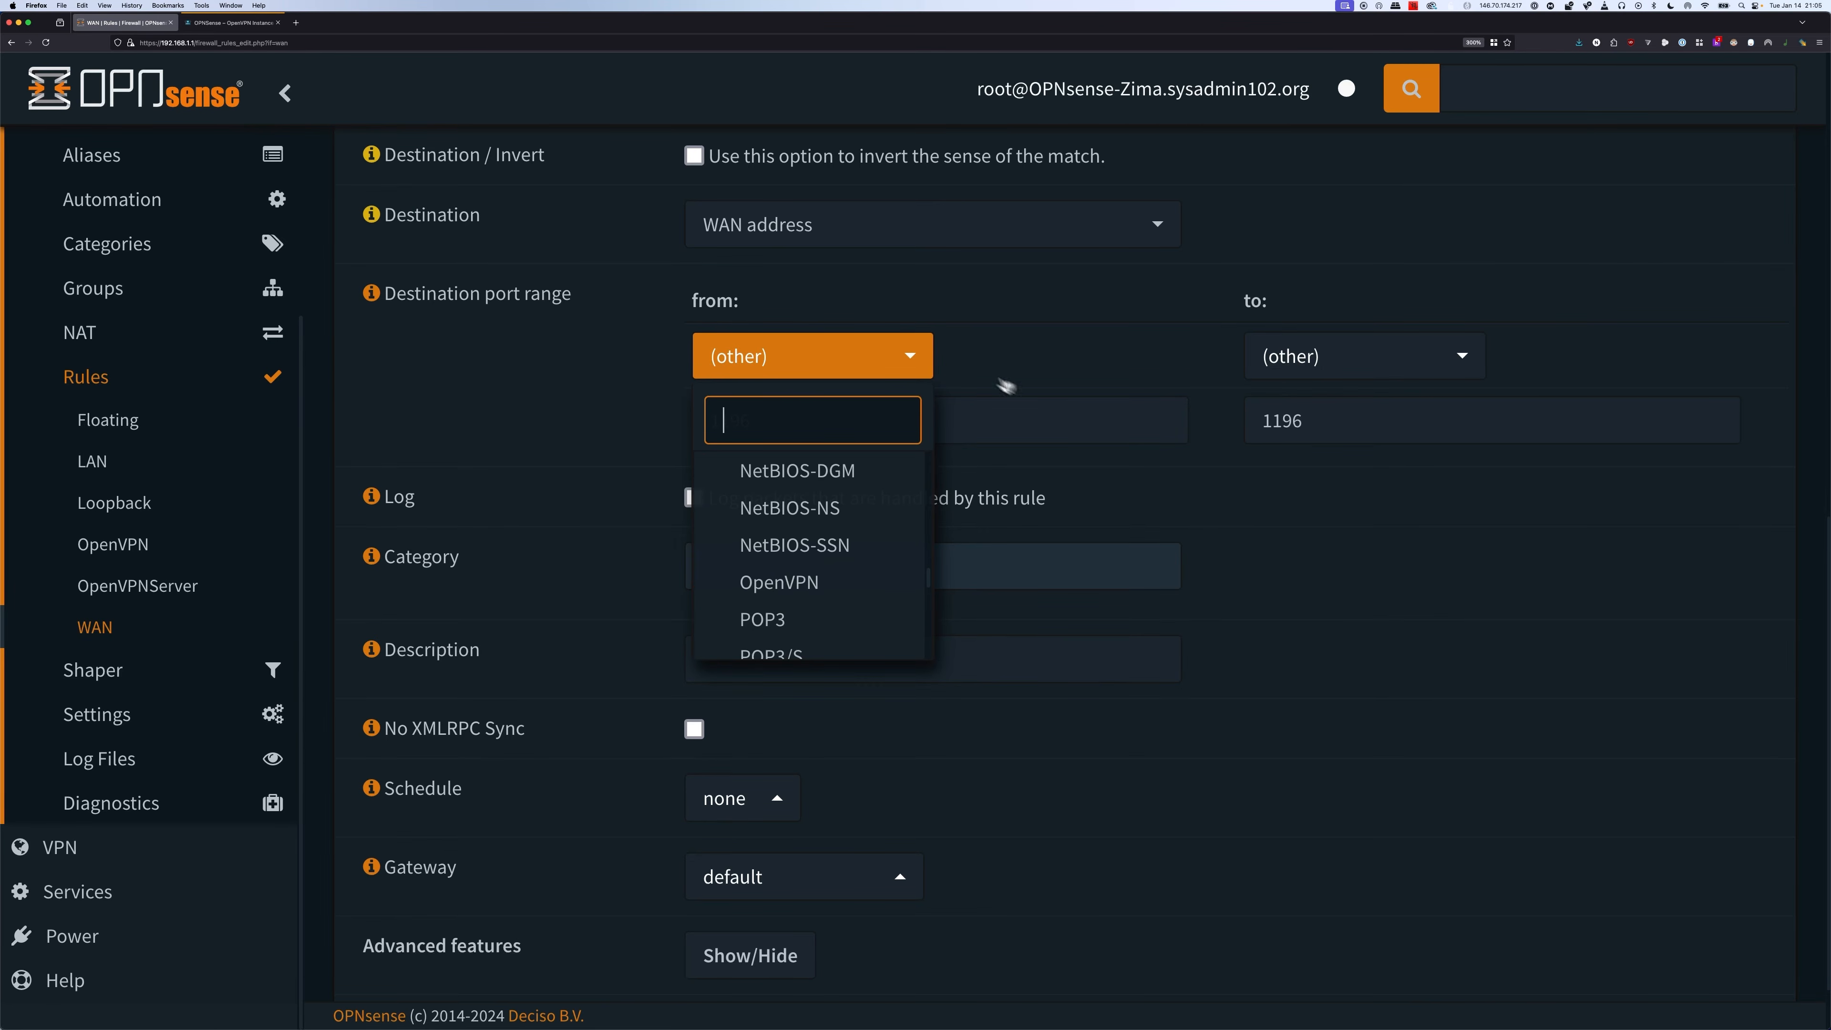
pyautogui.click(1331, 511)
pyautogui.click(995, 480)
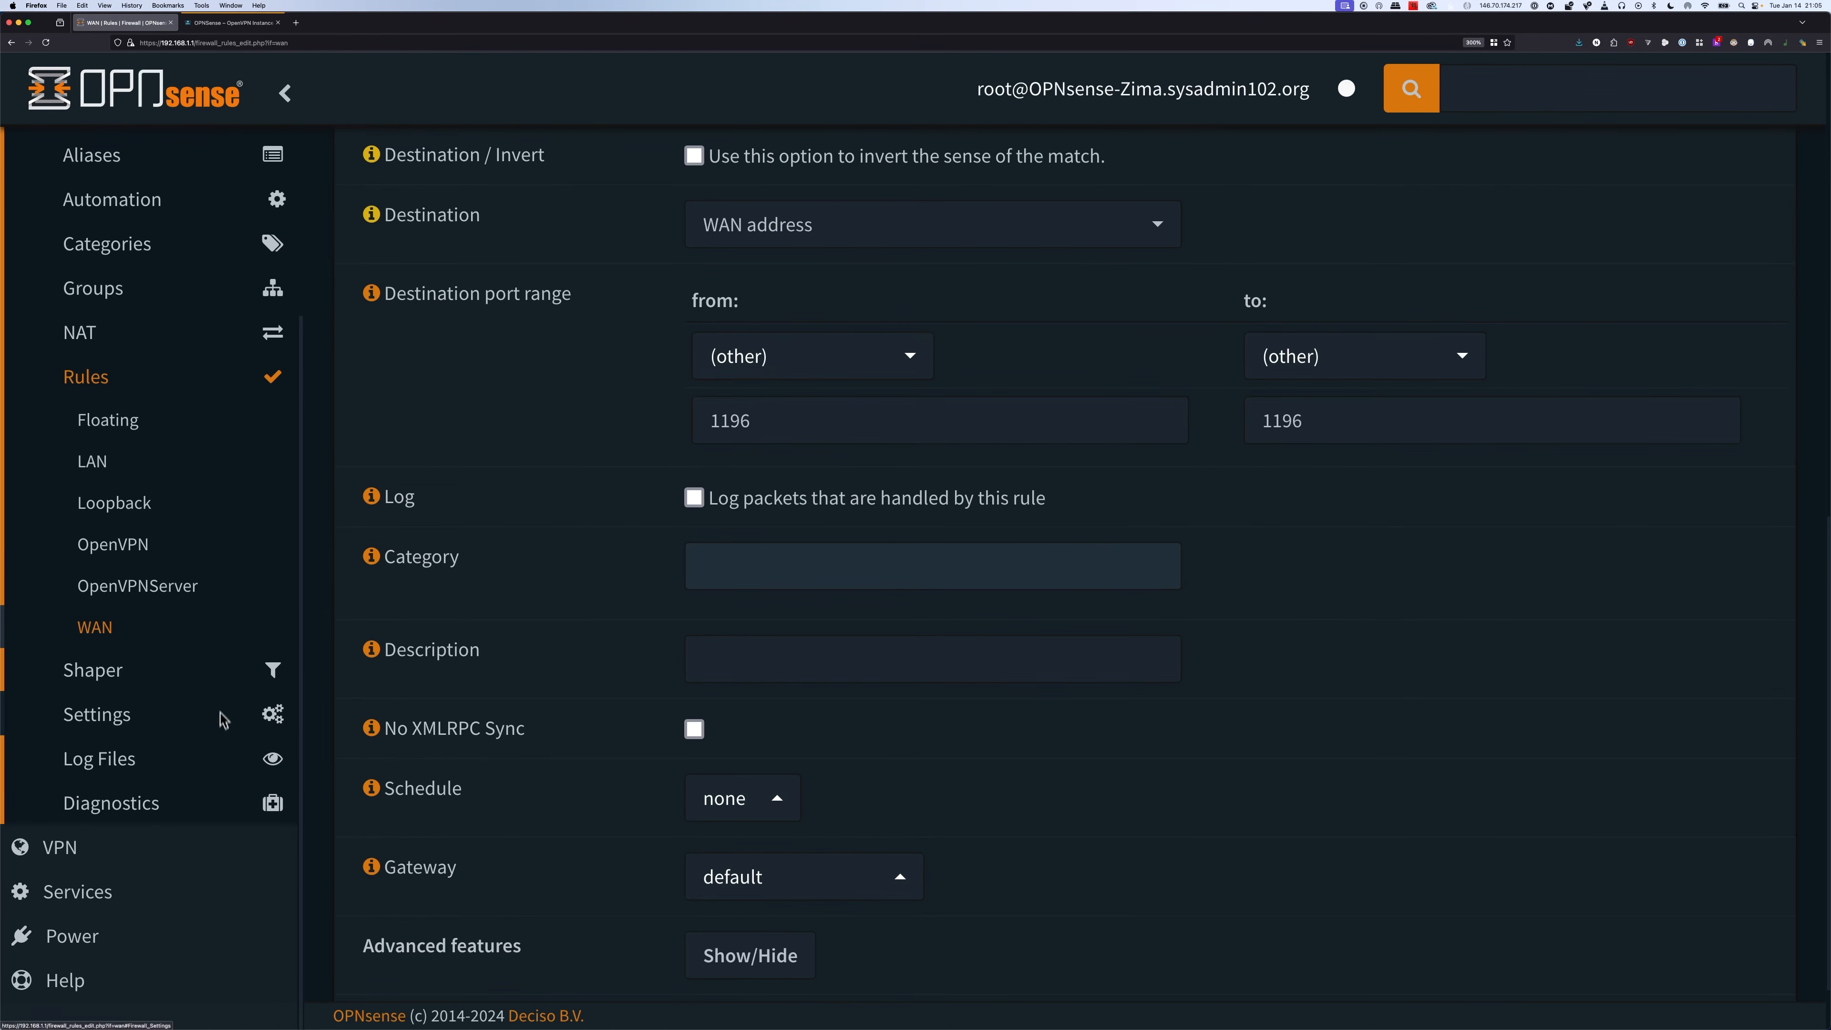
# - Describe the WAN rule as "Allow OpenVPN Clients traffic", save it and apply the firewall changes
pyautogui.scroll(-1, 612, 646)
pyautogui.click(729, 622)
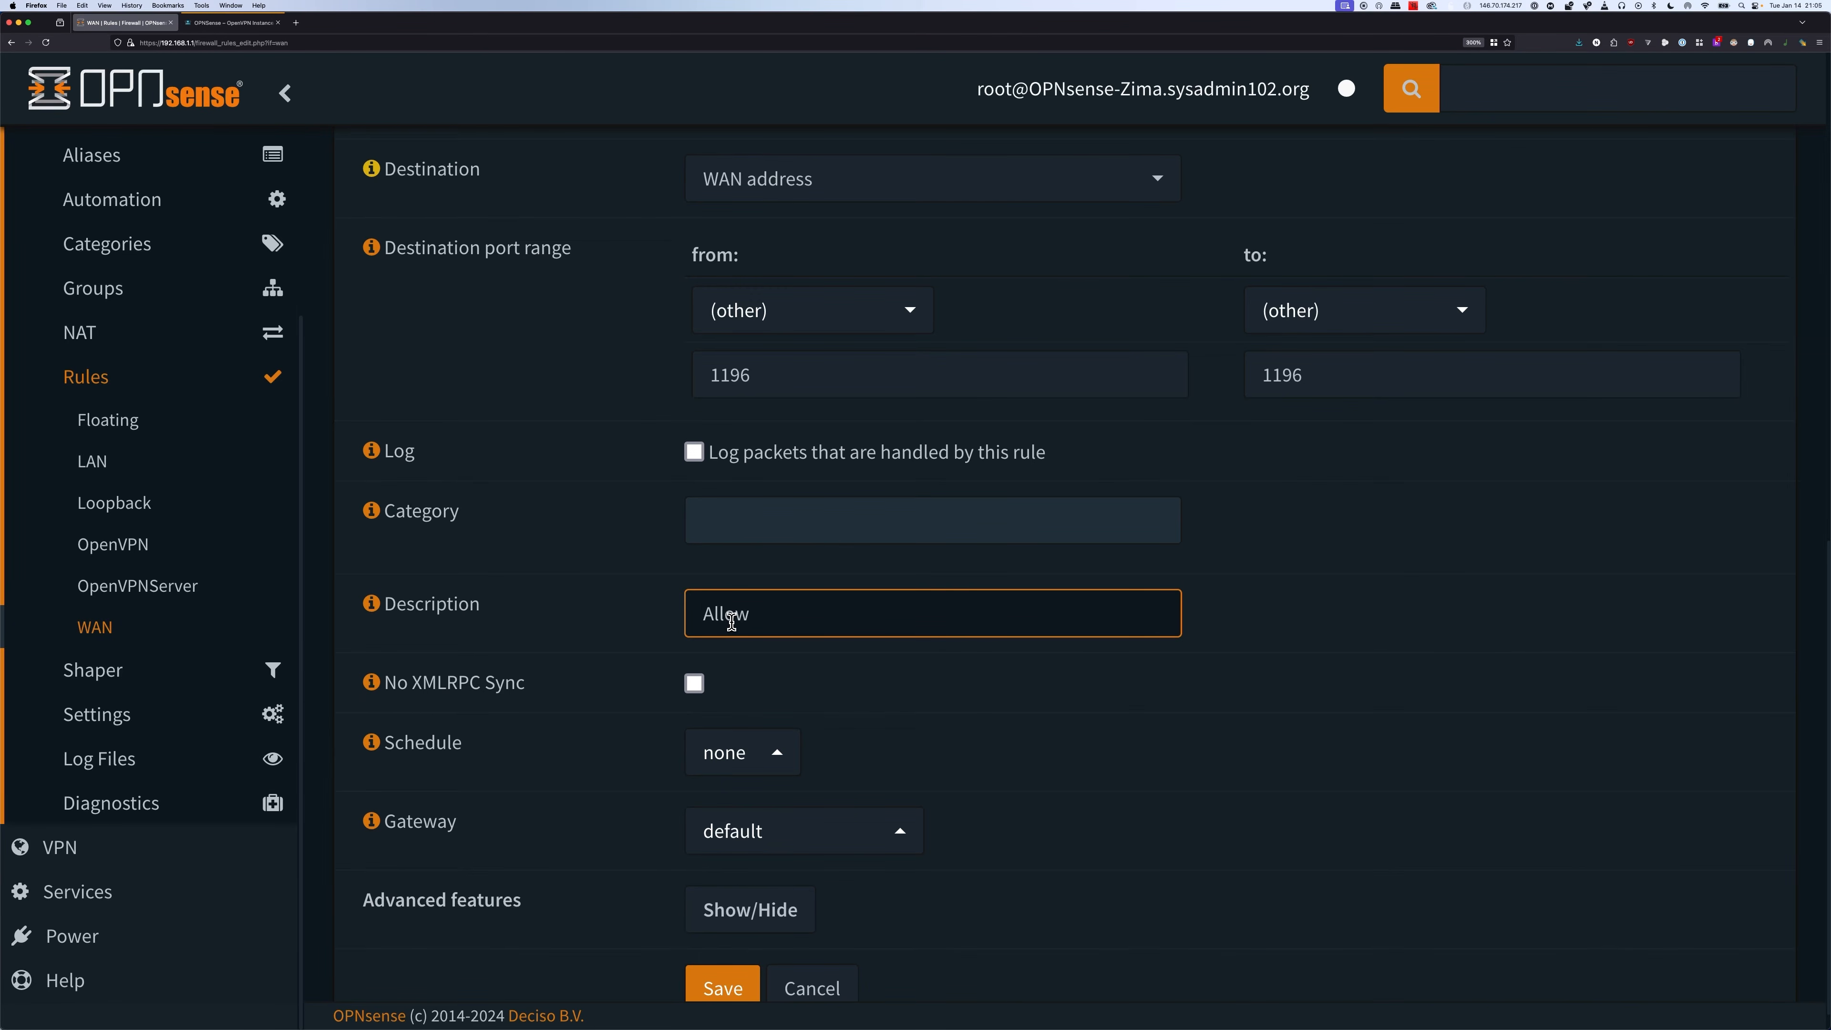
pyautogui.write('Allow OpenVPN Clients traffic')
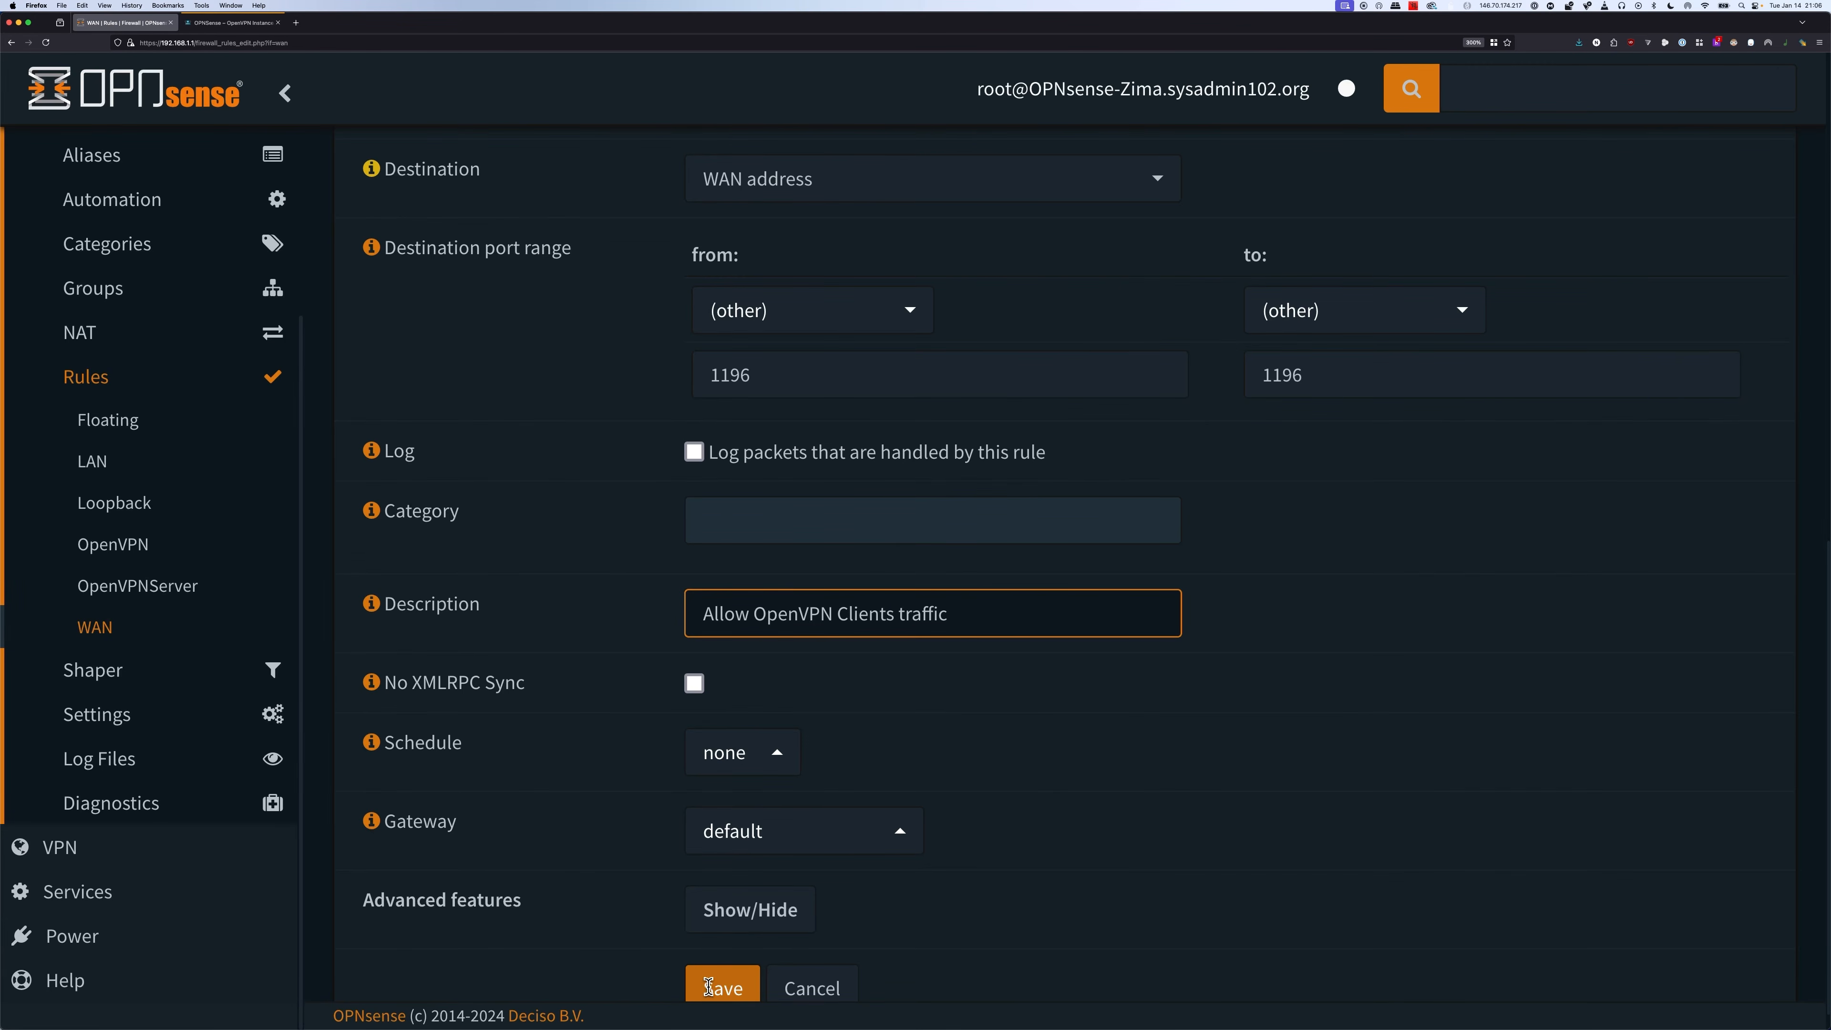
pyautogui.scroll(-1, 710, 984)
pyautogui.click(714, 966)
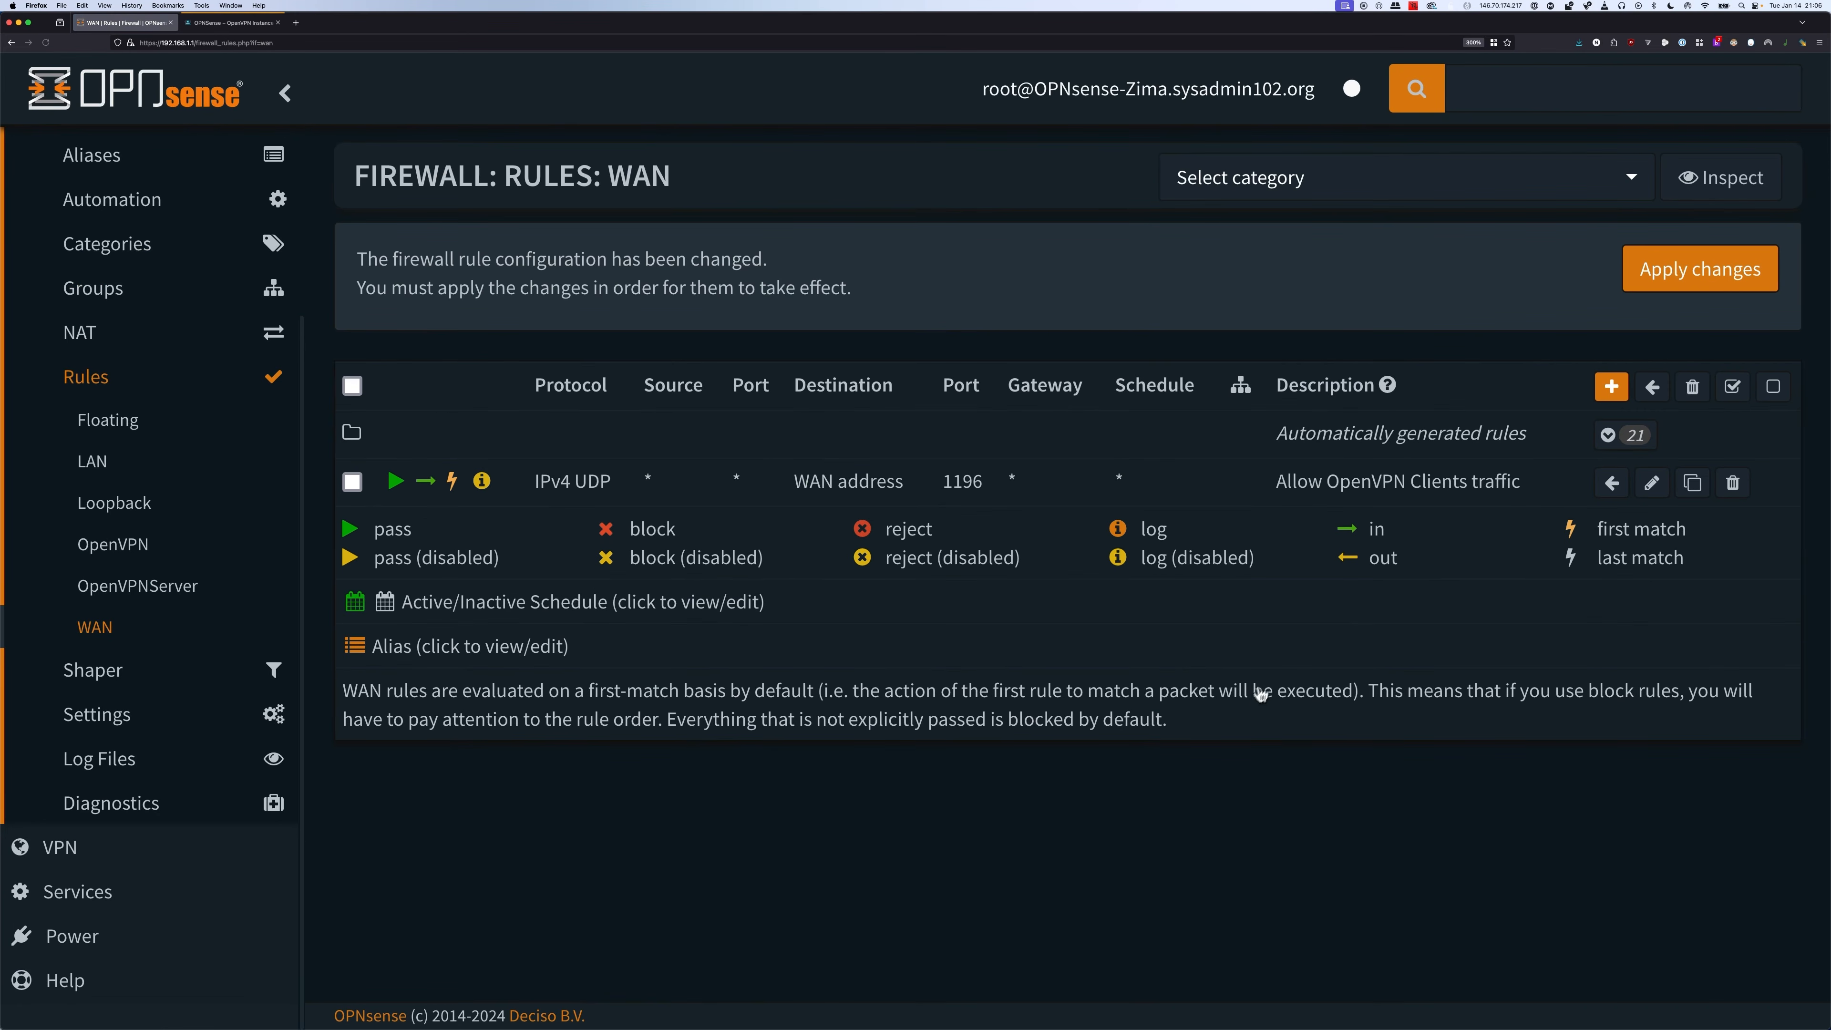
pyautogui.click(1708, 282)
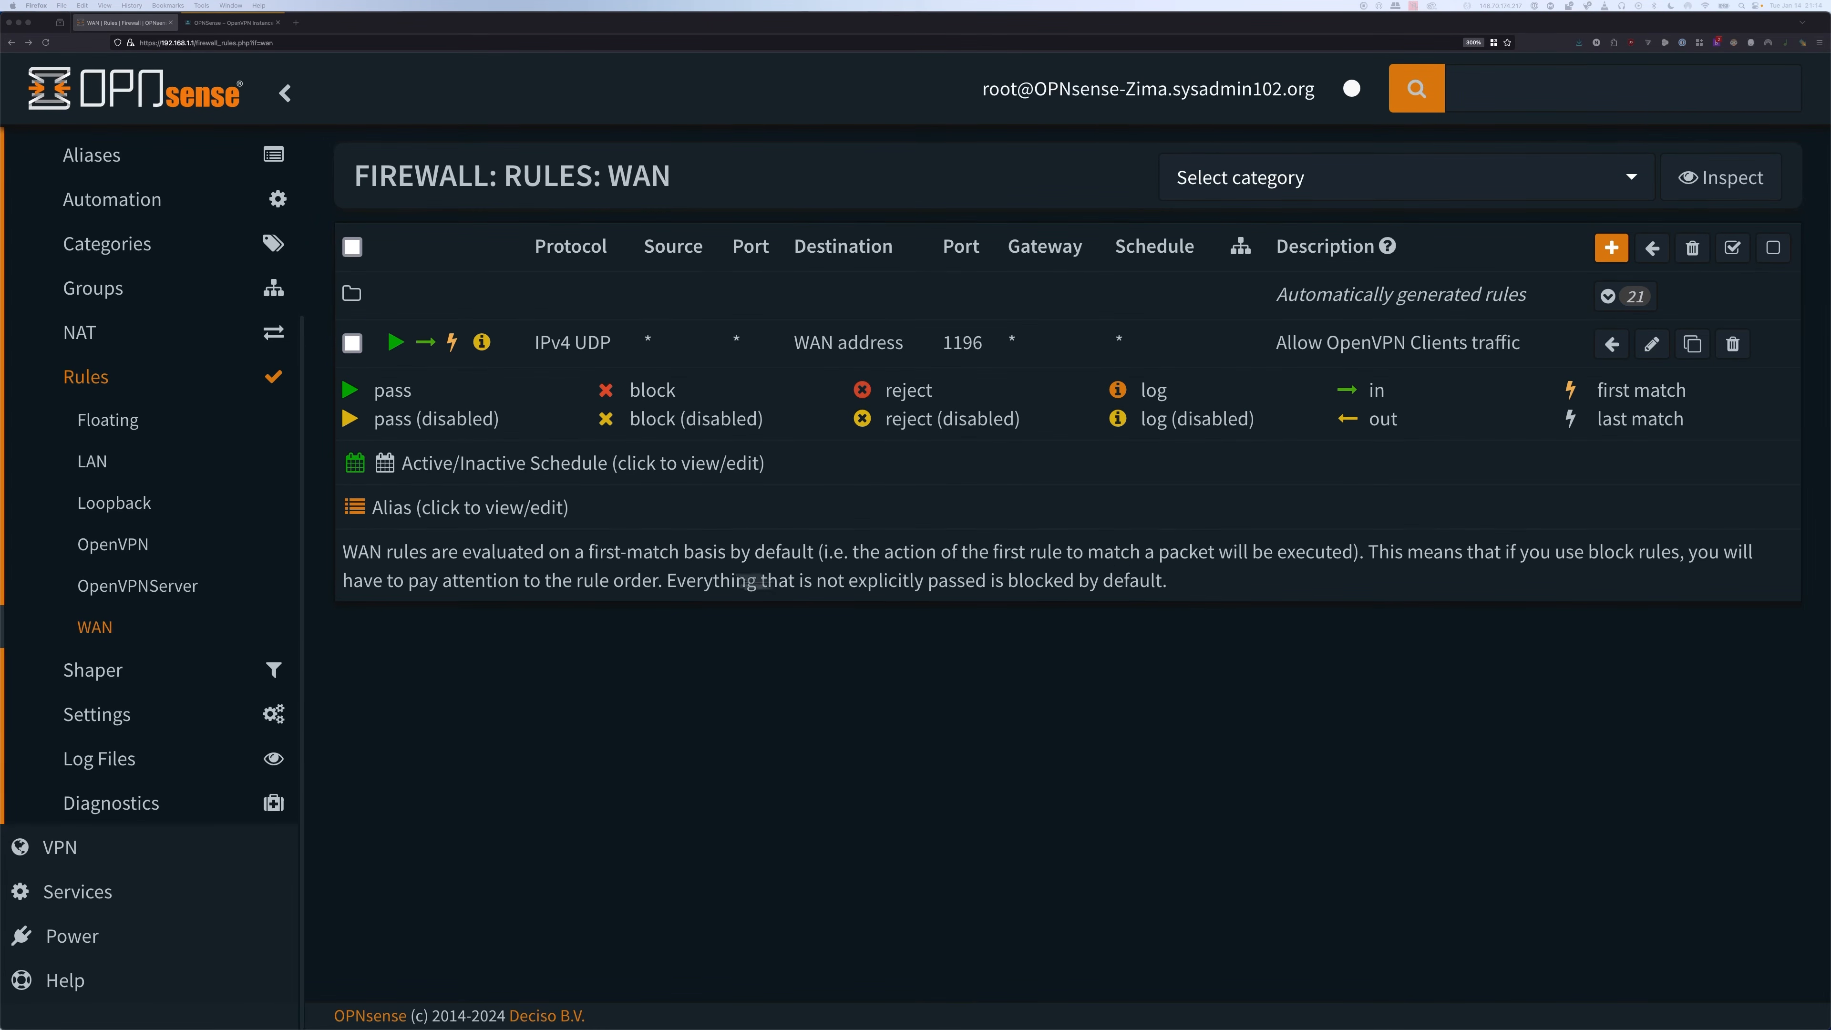
# - Create a firewall rule on the OpenVPNServer interface with TCP/IP version IPv4+IPv6 and source OpenVPNServer net
pyautogui.click(137, 585)
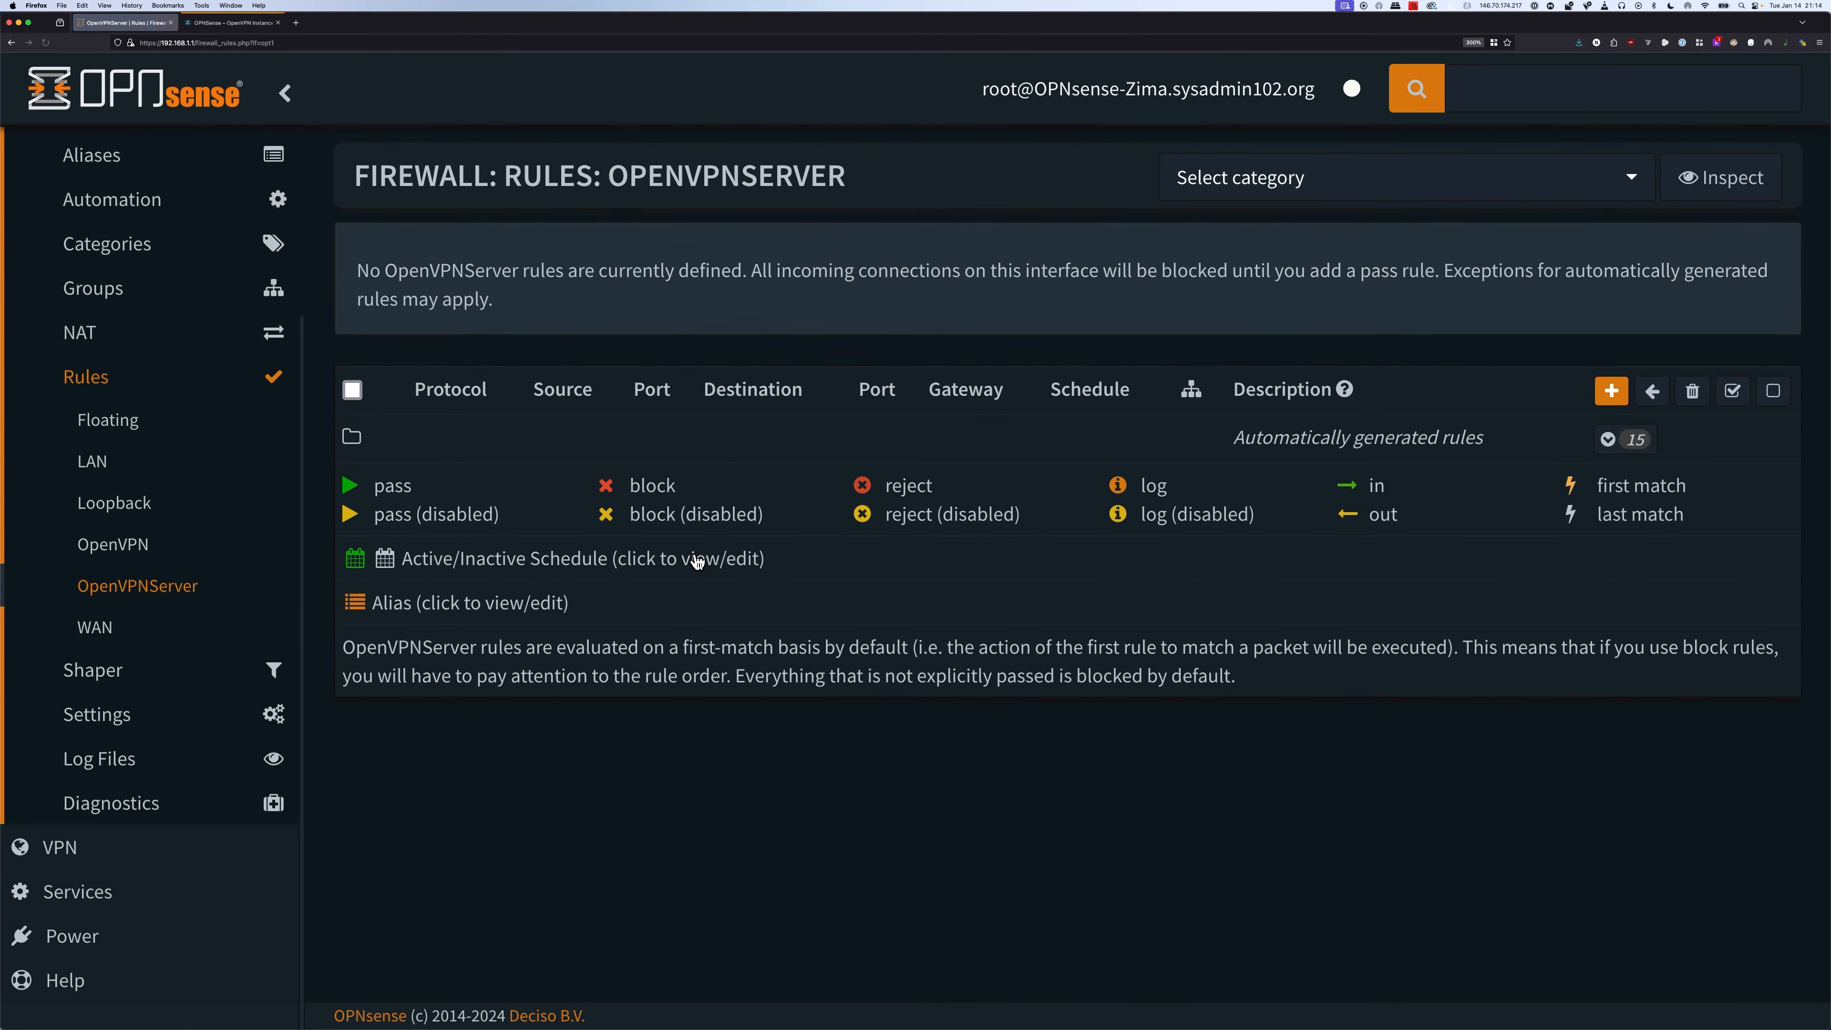
pyautogui.click(1611, 390)
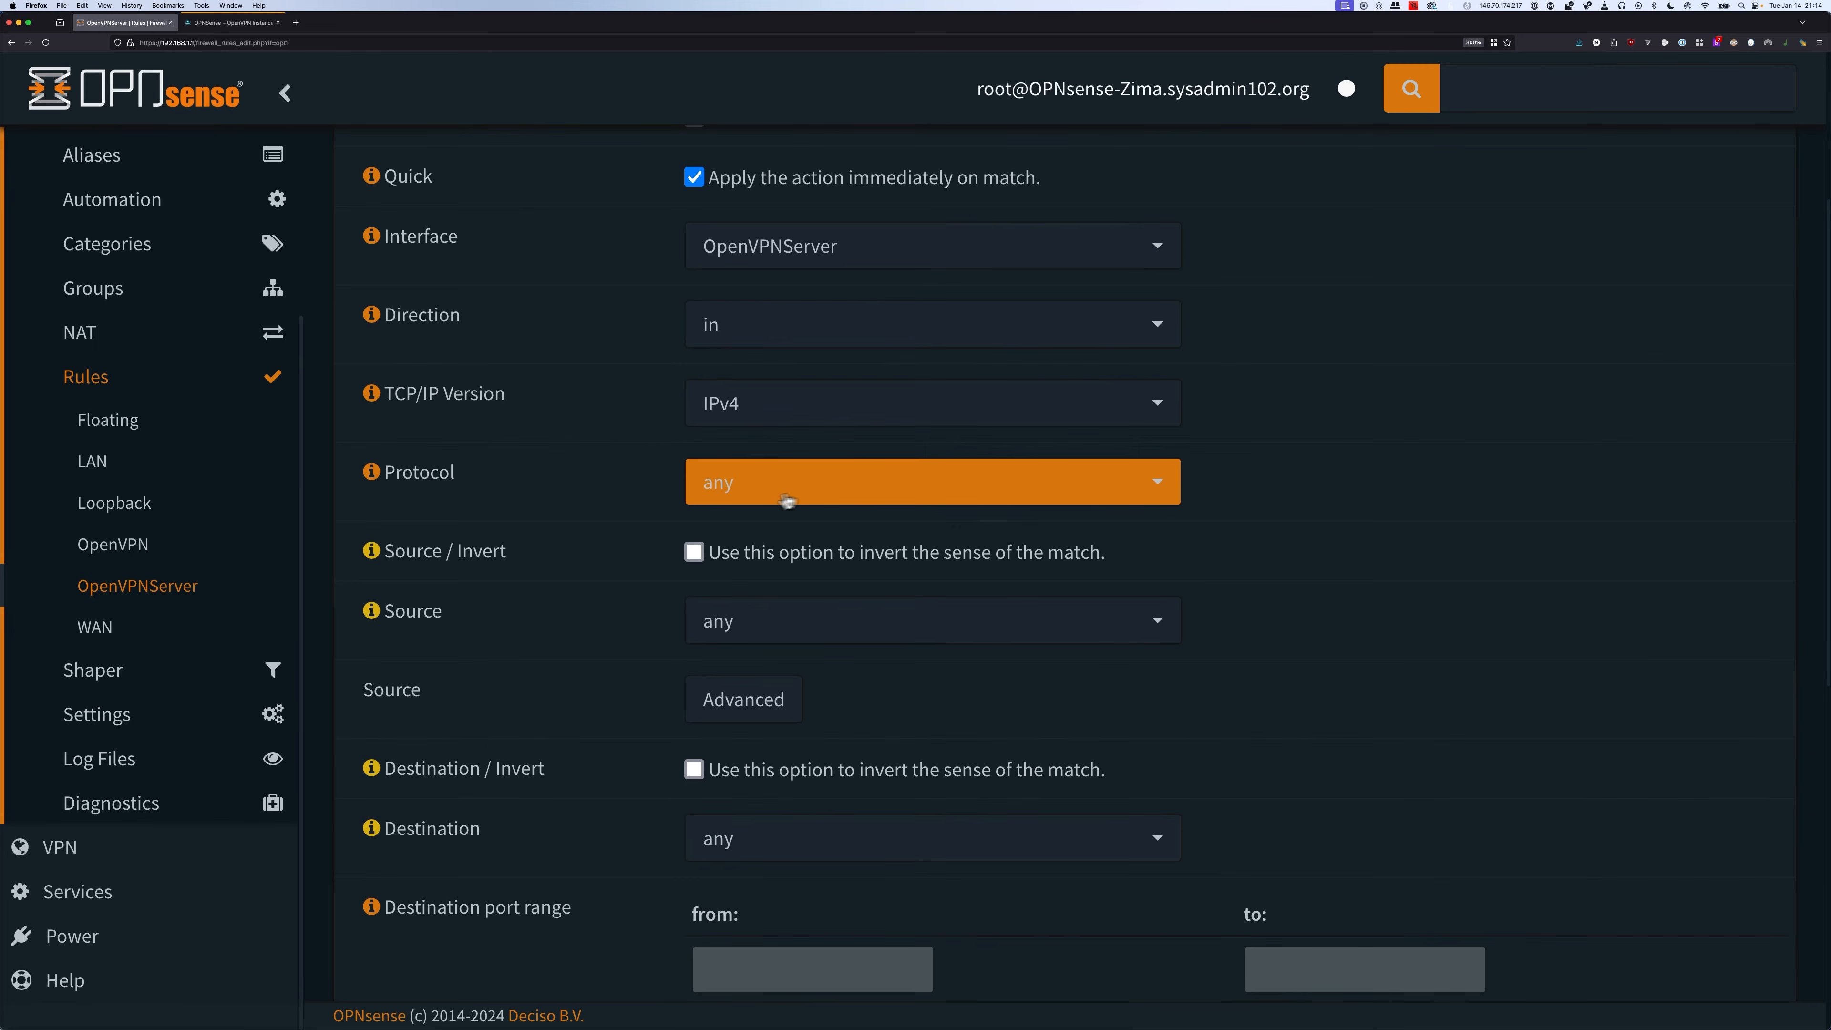
pyautogui.click(812, 417)
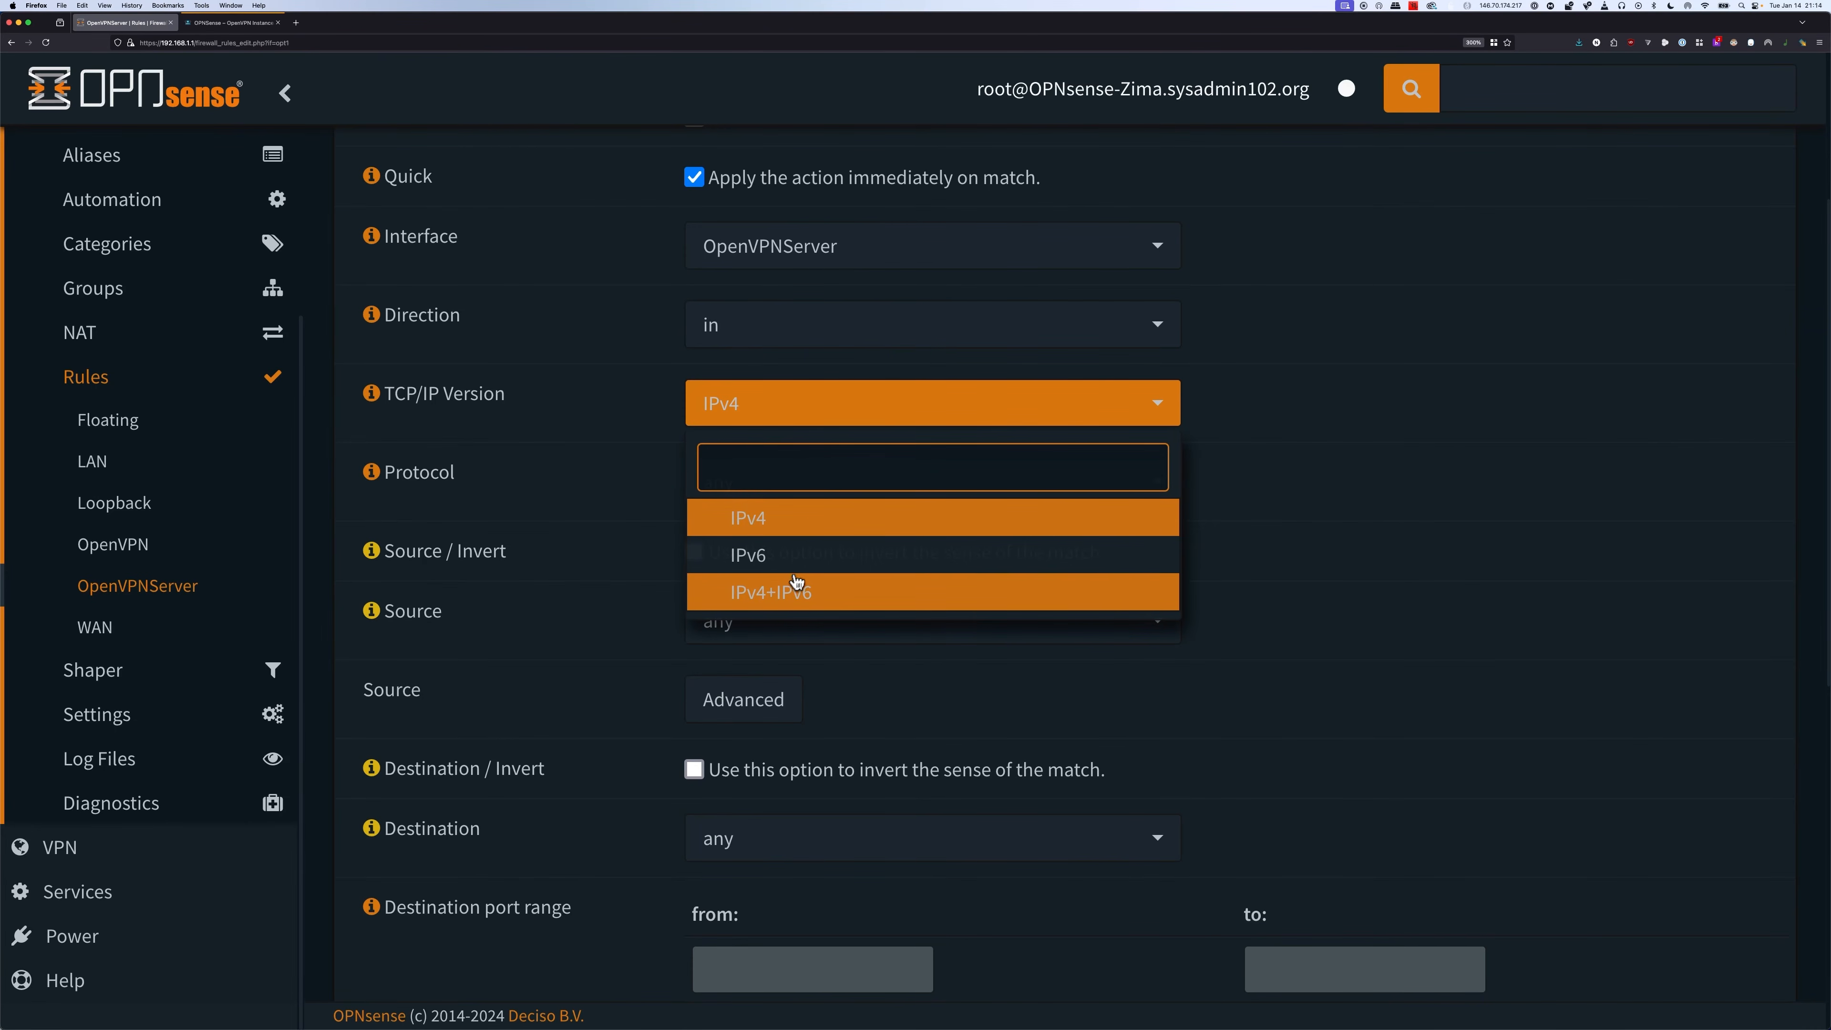
pyautogui.click(773, 595)
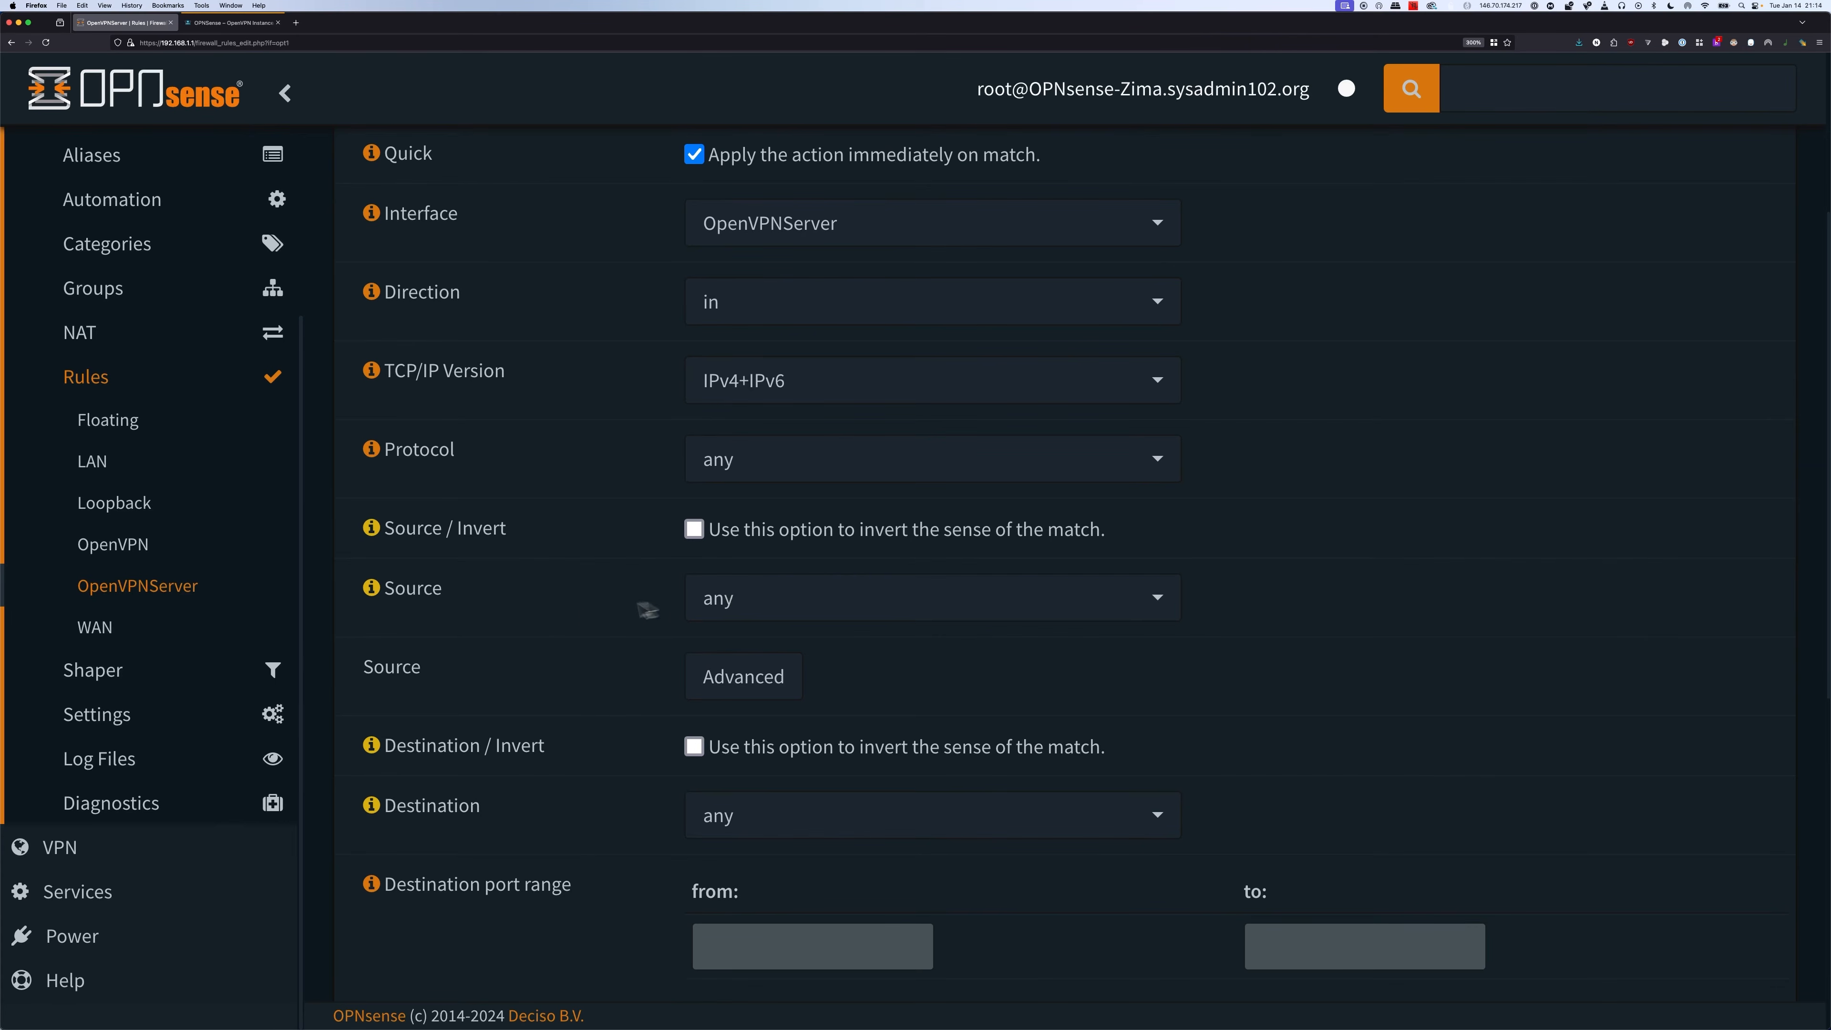
pyautogui.click(768, 605)
pyautogui.scroll(-3, 928, 510)
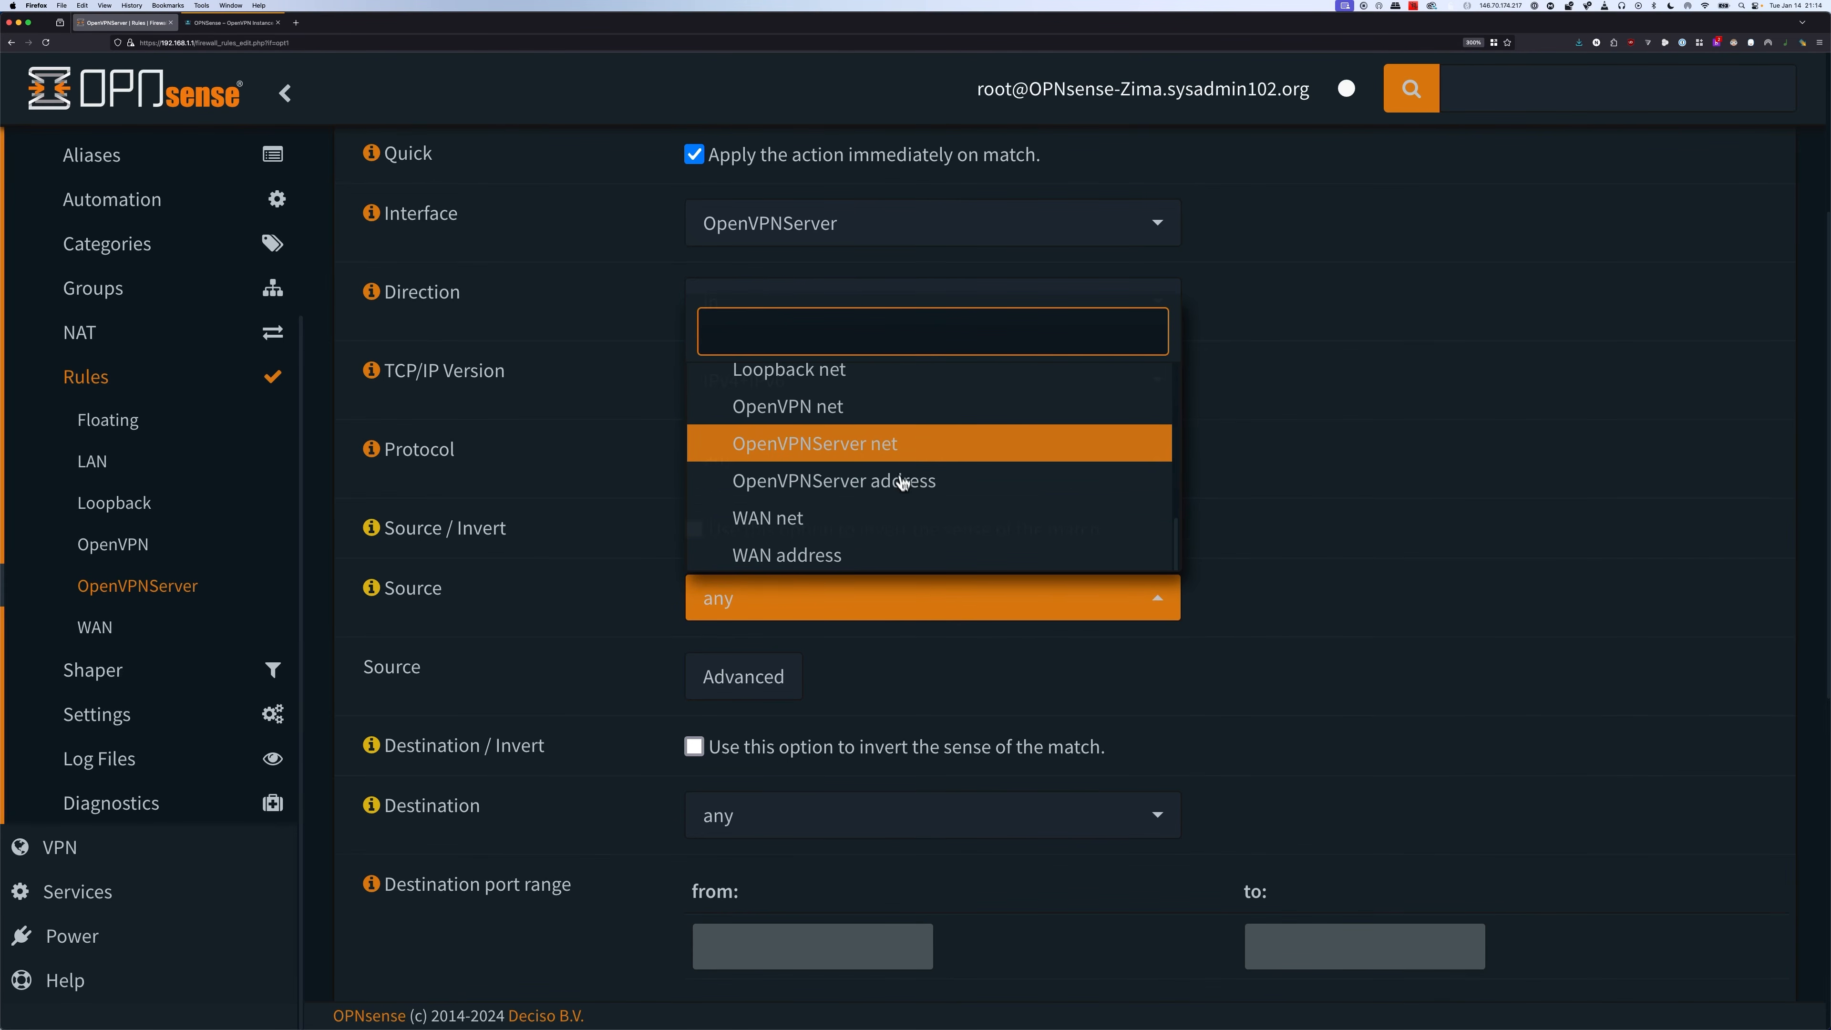
pyautogui.click(901, 443)
# - Describe the OpenVPNServer rule as "Allow clients access to hosts/nets", save it and apply the firewall changes
pyautogui.scroll(-3, 1340, 524)
pyautogui.scroll(-3, 1267, 556)
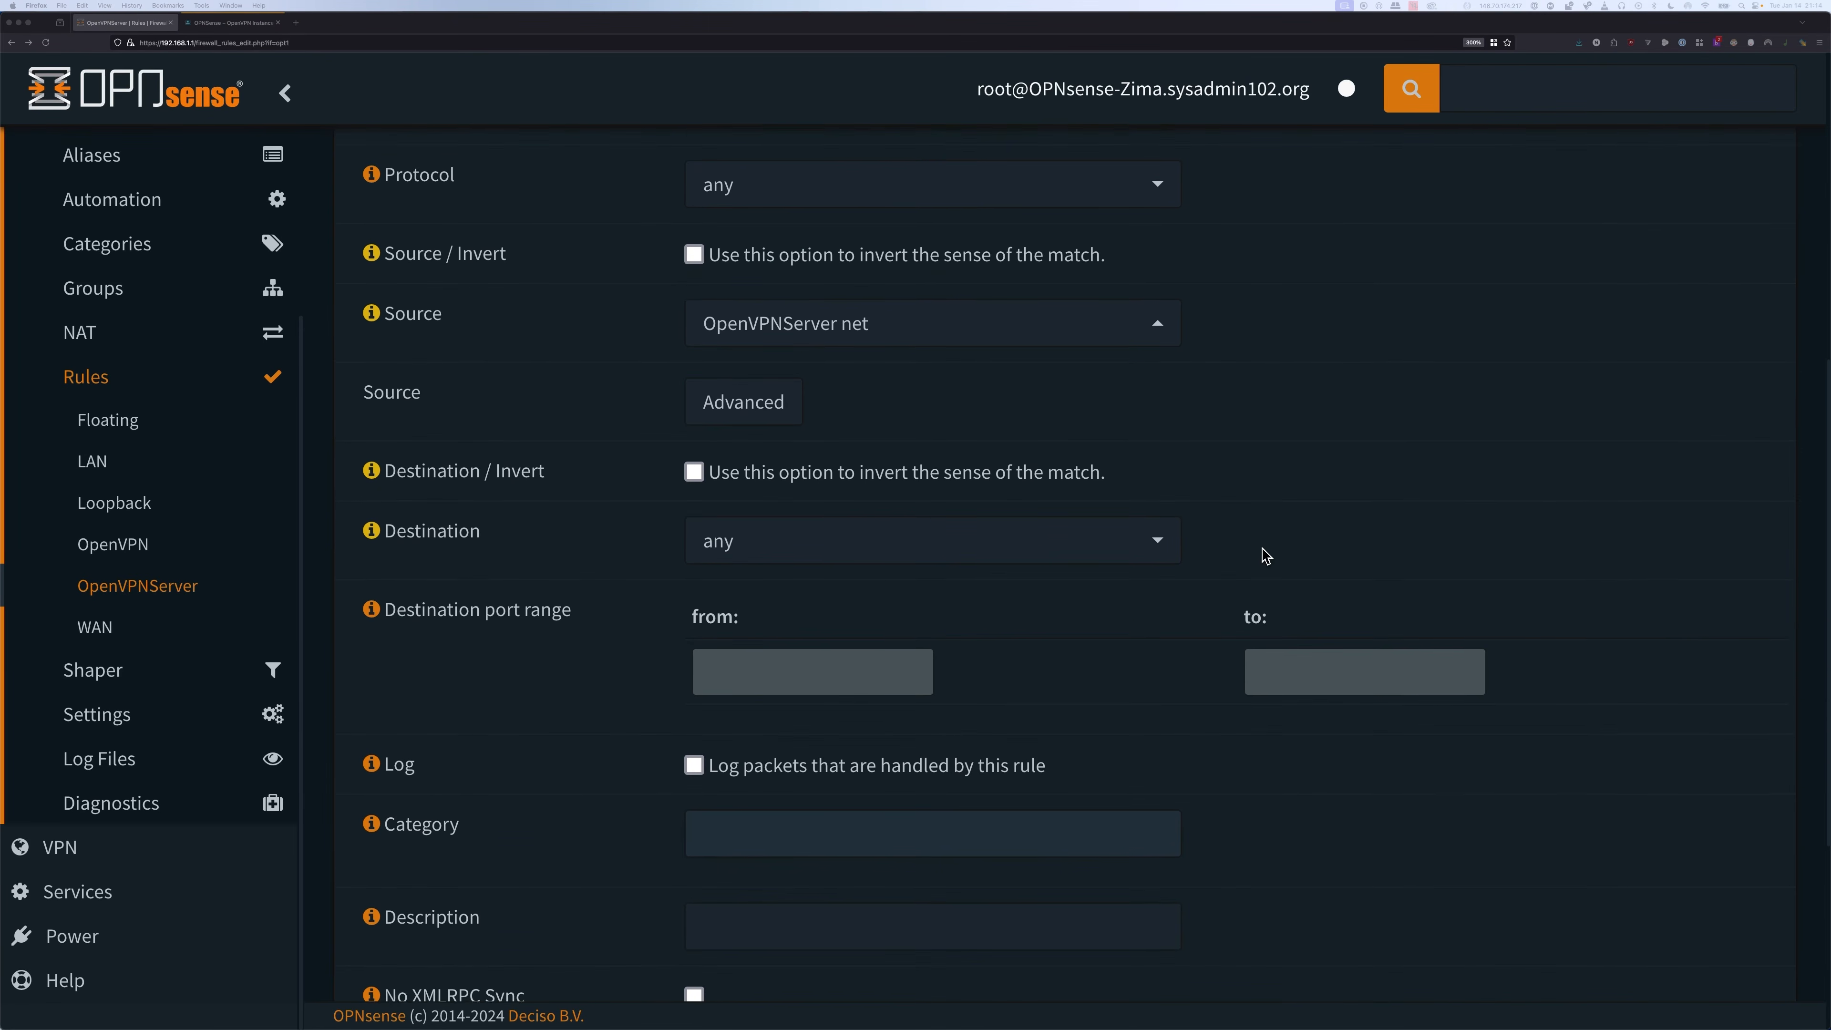
pyautogui.click(740, 809)
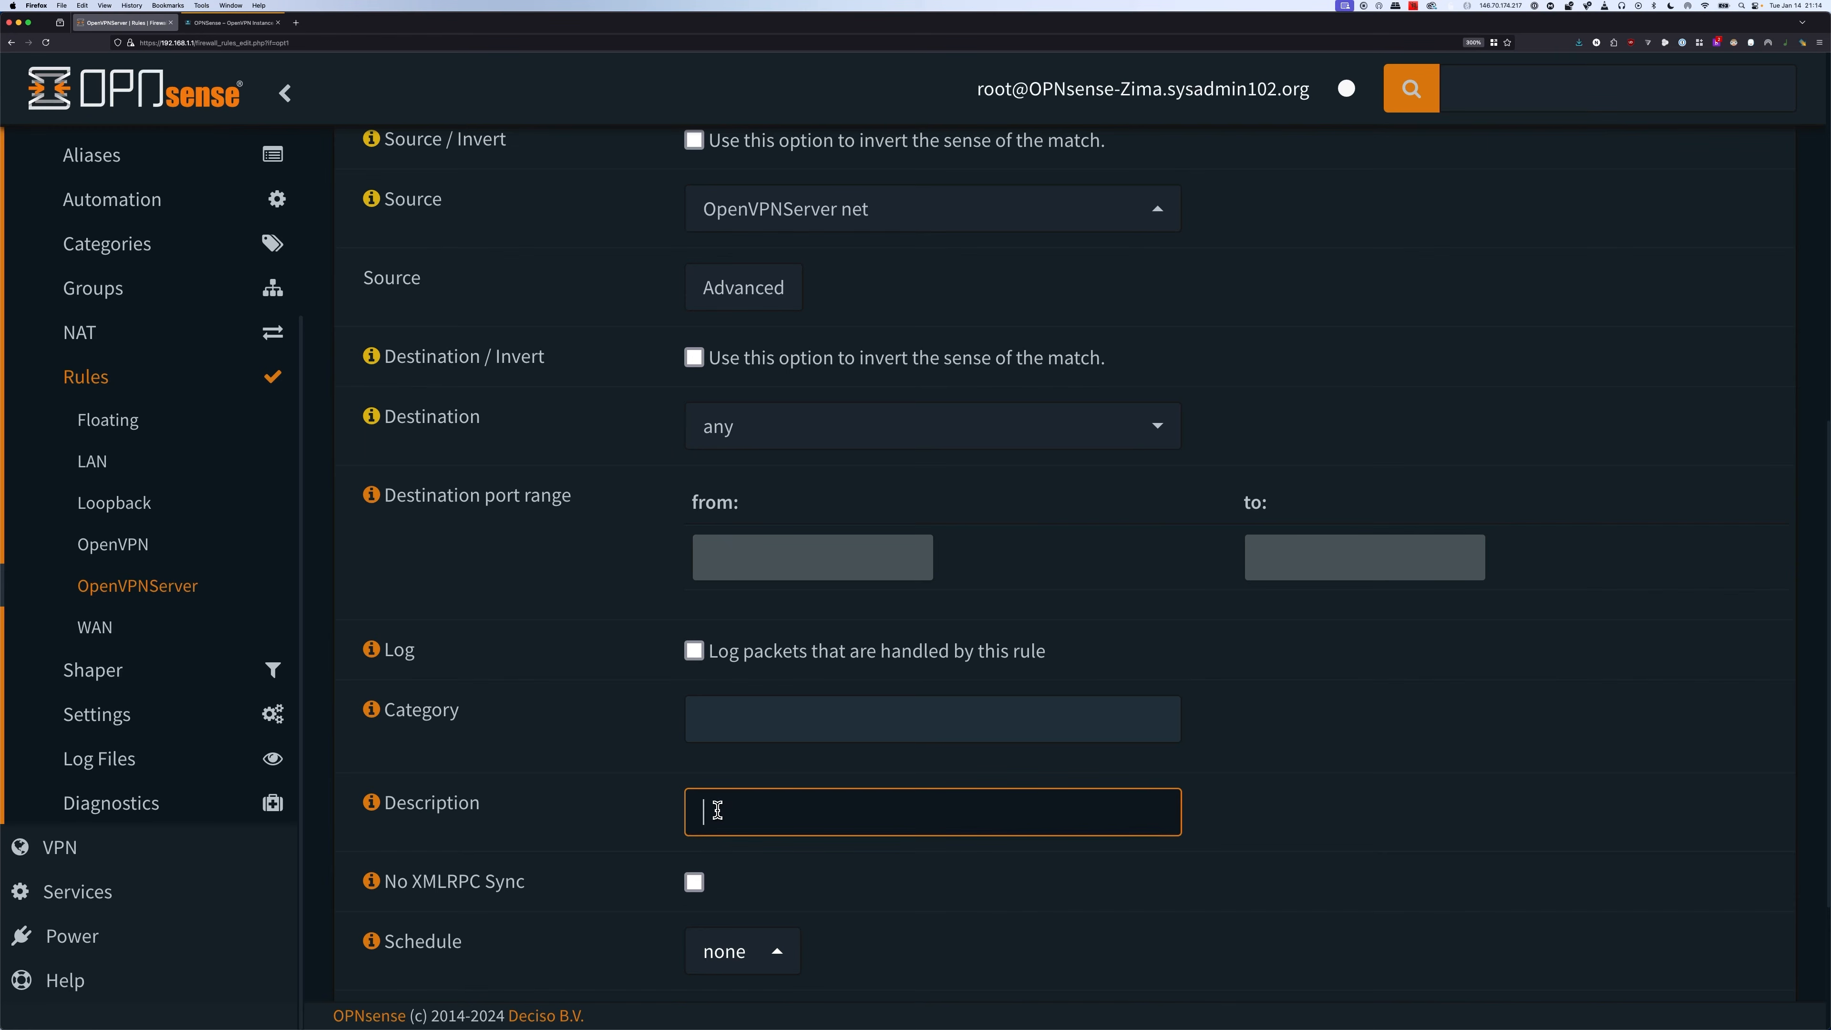
pyautogui.write('Allow clients access to hos')
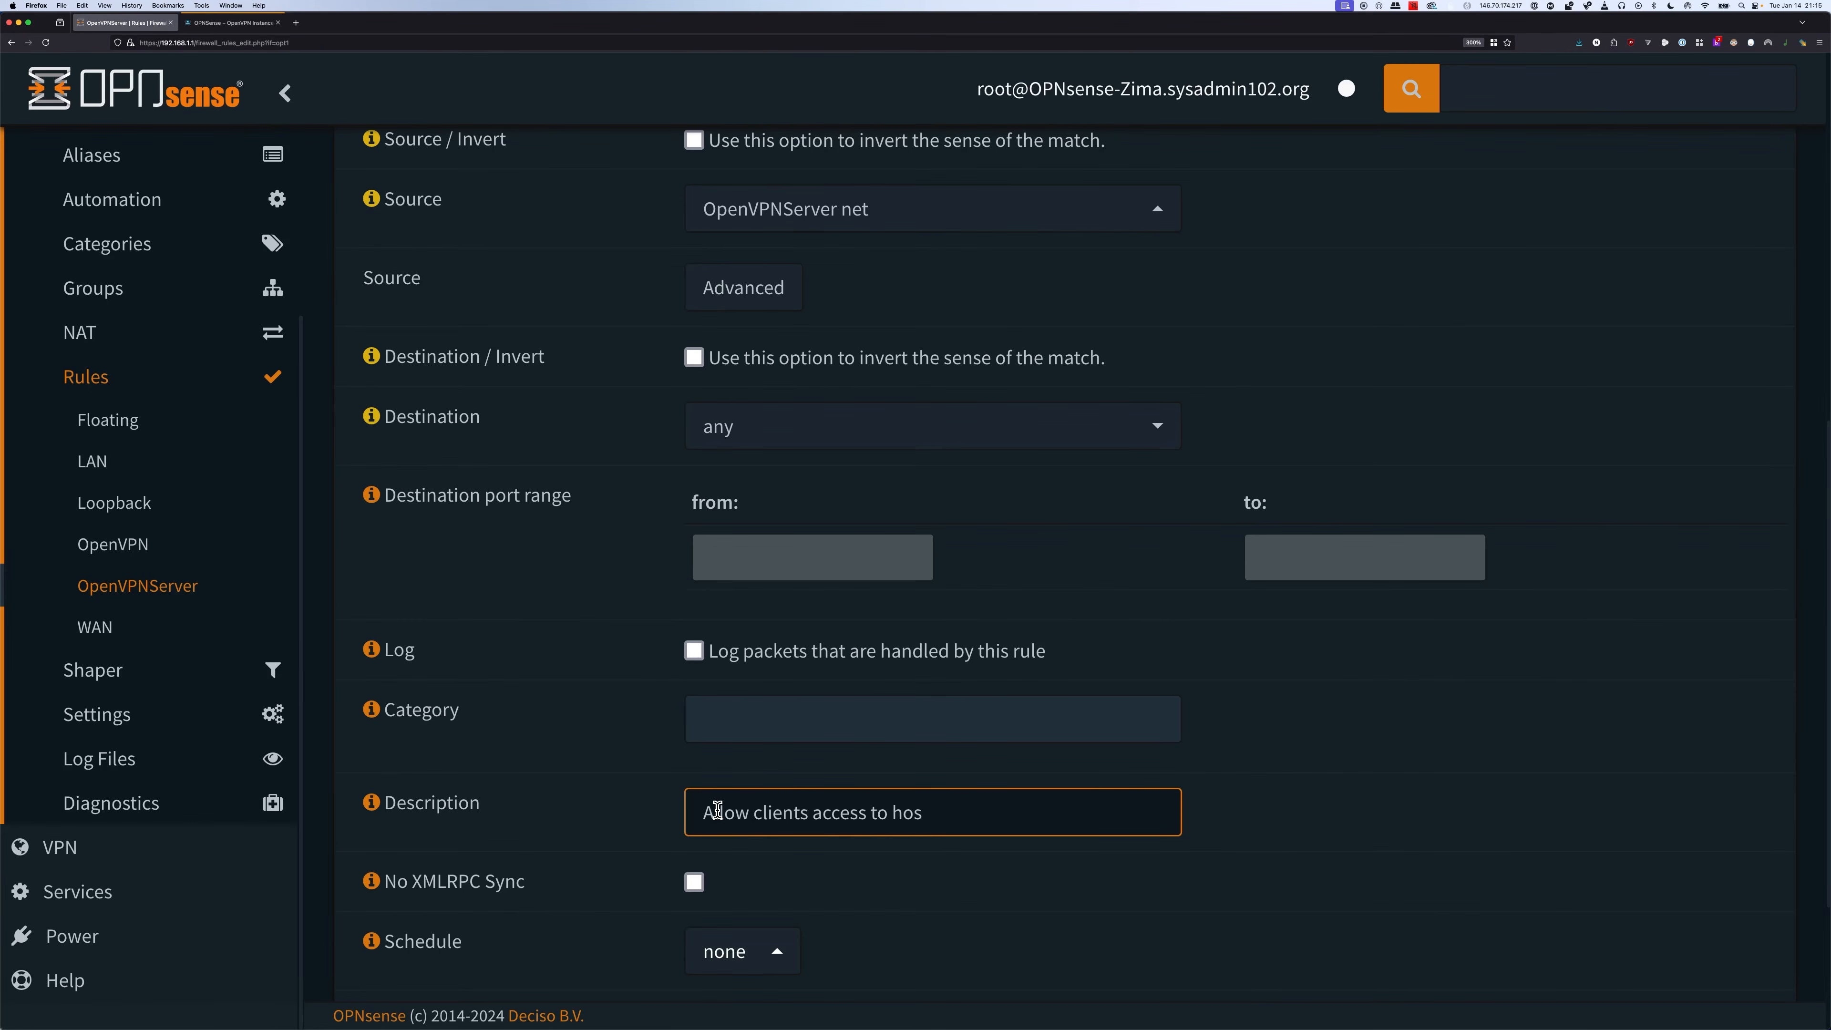
pyautogui.write('ts/nets')
pyautogui.scroll(-3, 1434, 793)
pyautogui.scroll(-2, 997, 884)
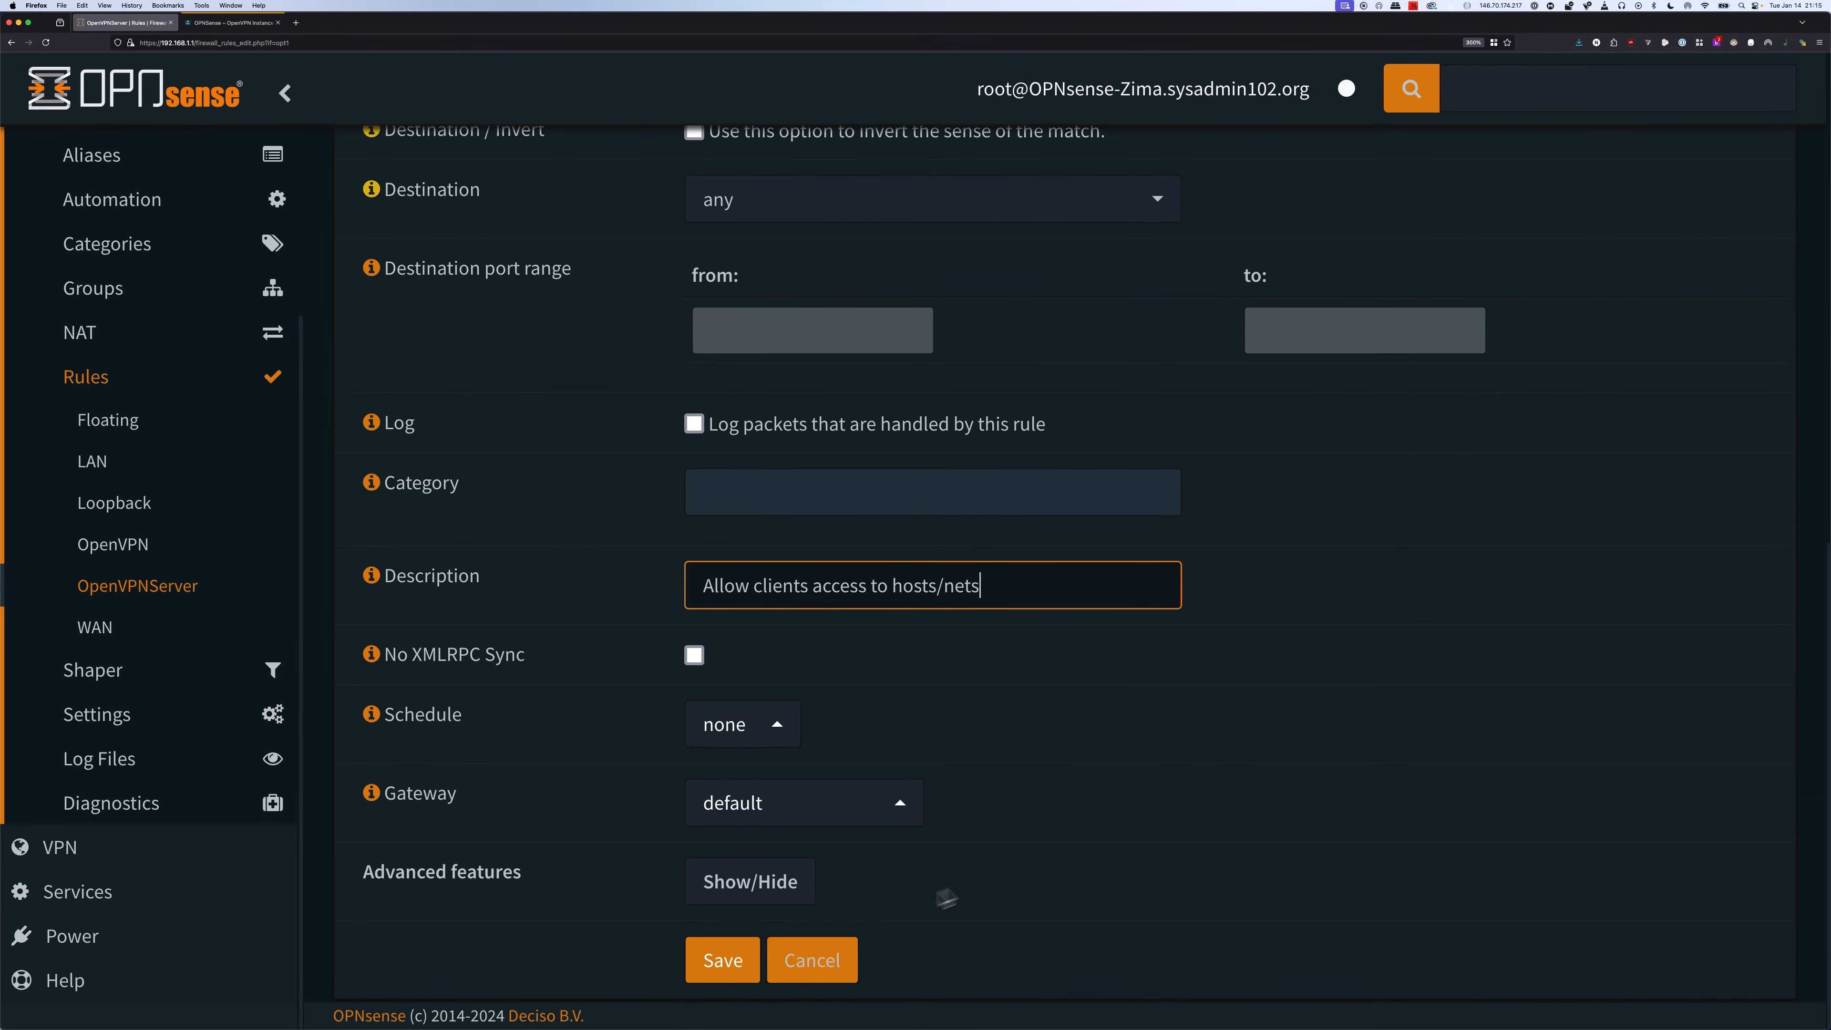
pyautogui.click(709, 965)
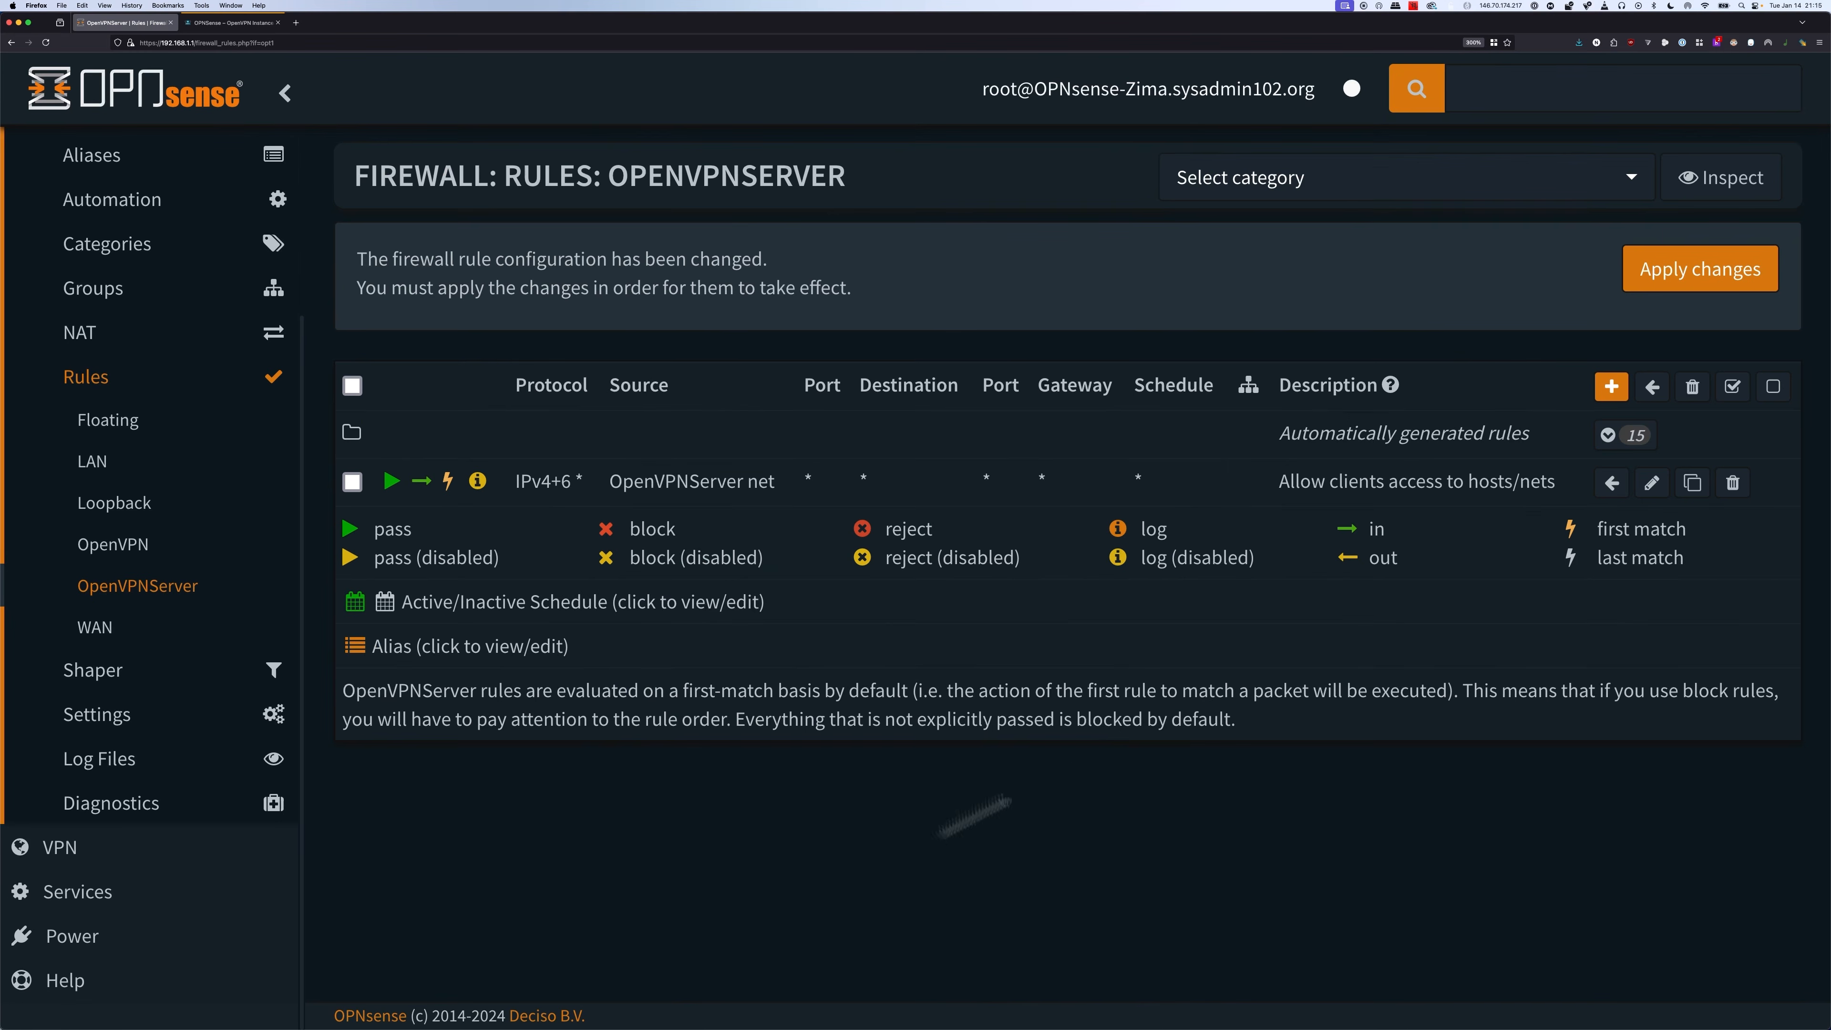
pyautogui.click(1727, 277)
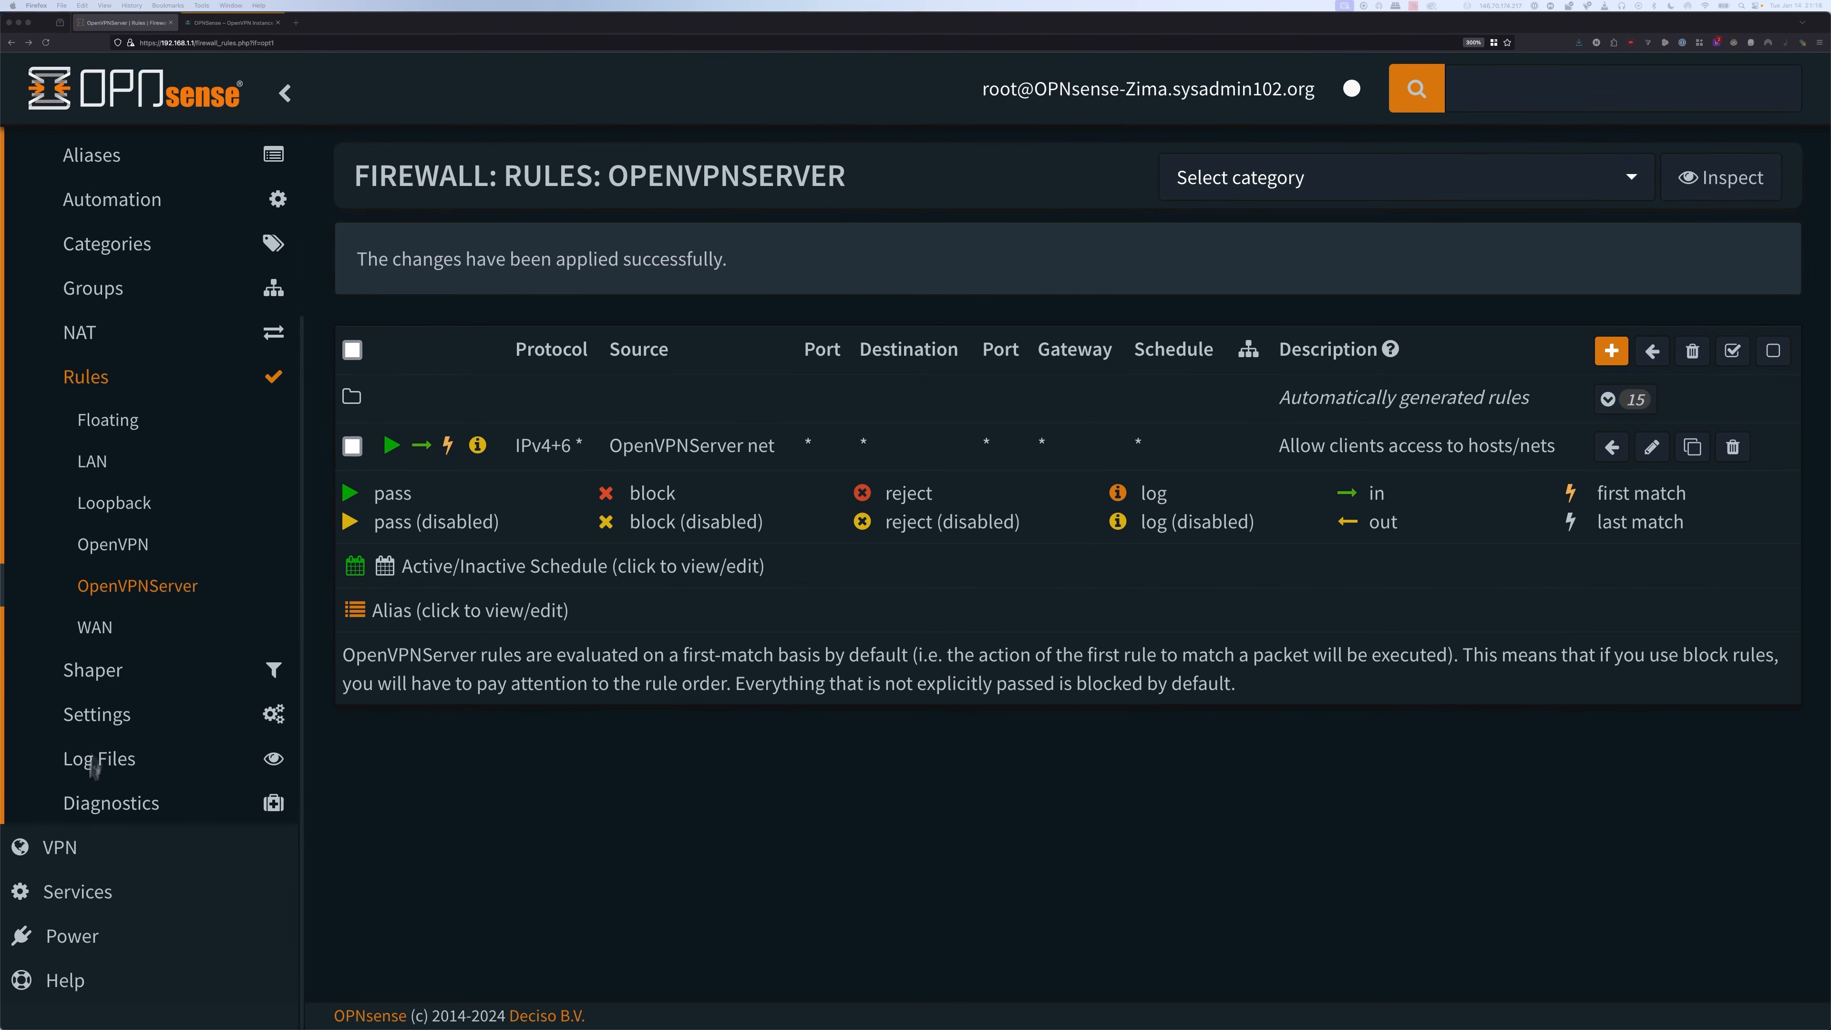
# - Open the OpenVPN client export settings and set the export type to File Only
pyautogui.click(56, 855)
pyautogui.click(58, 846)
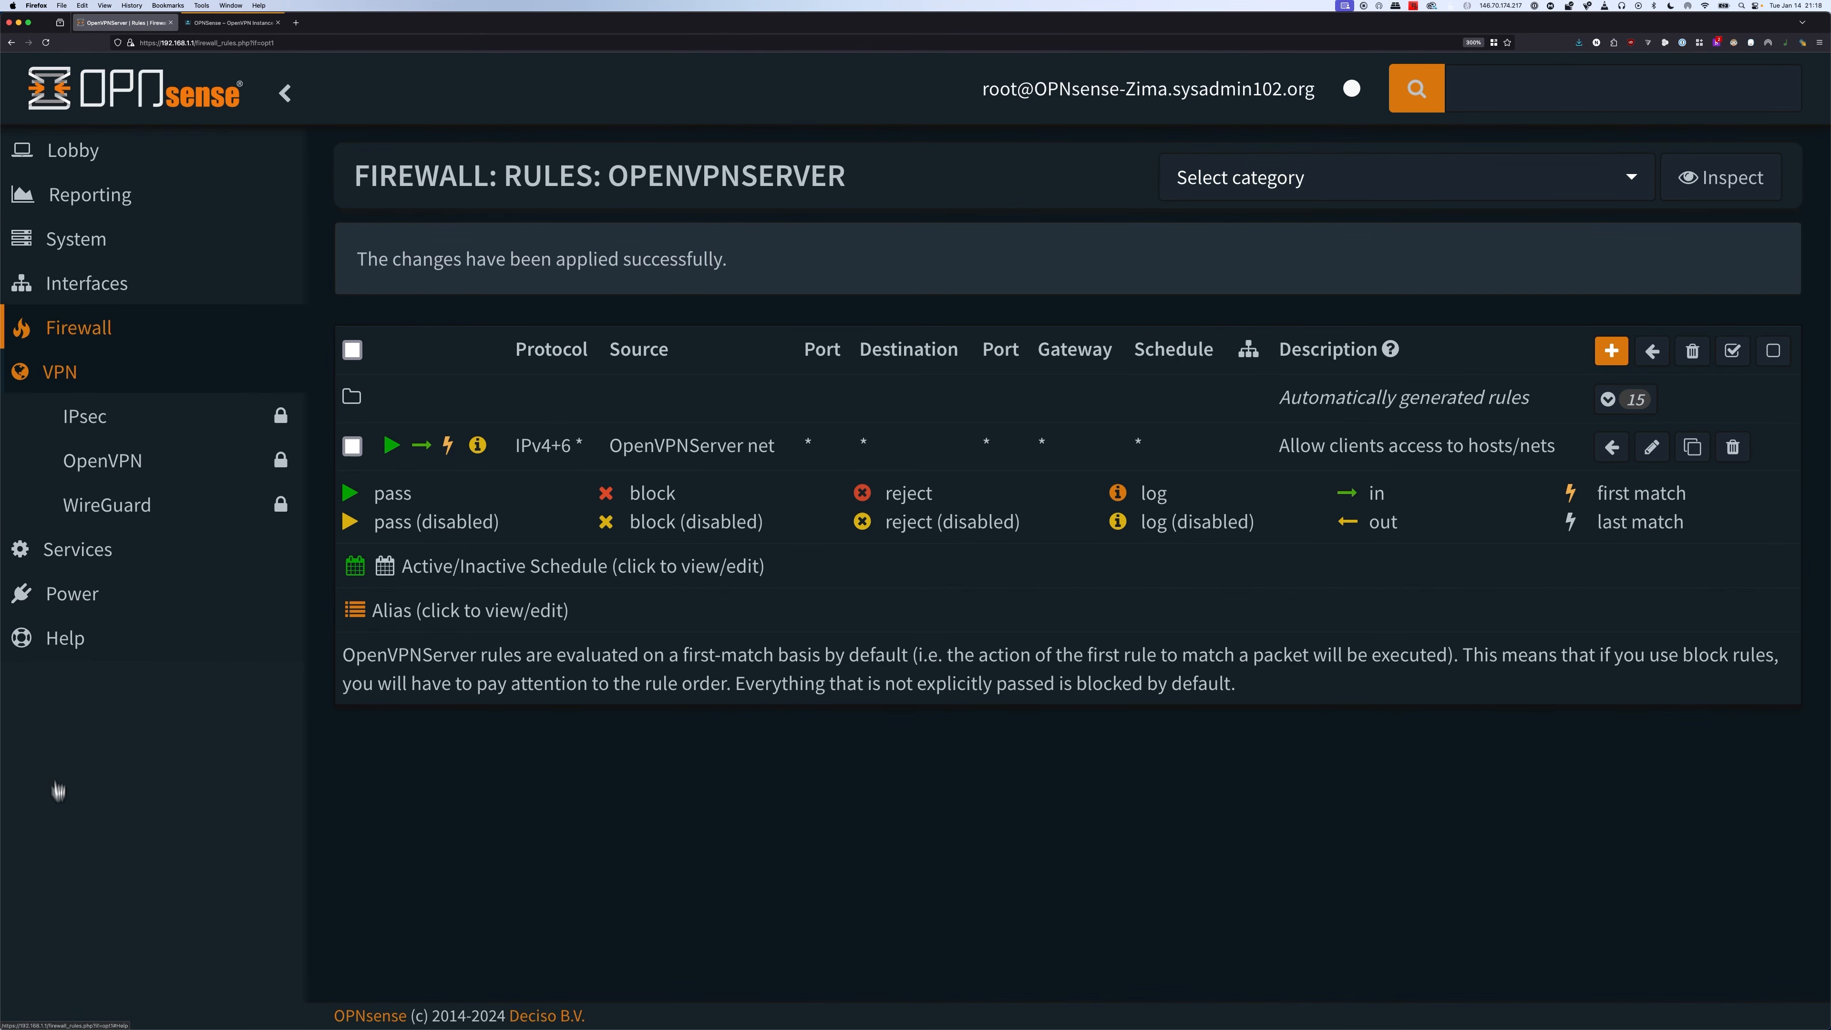
pyautogui.click(126, 465)
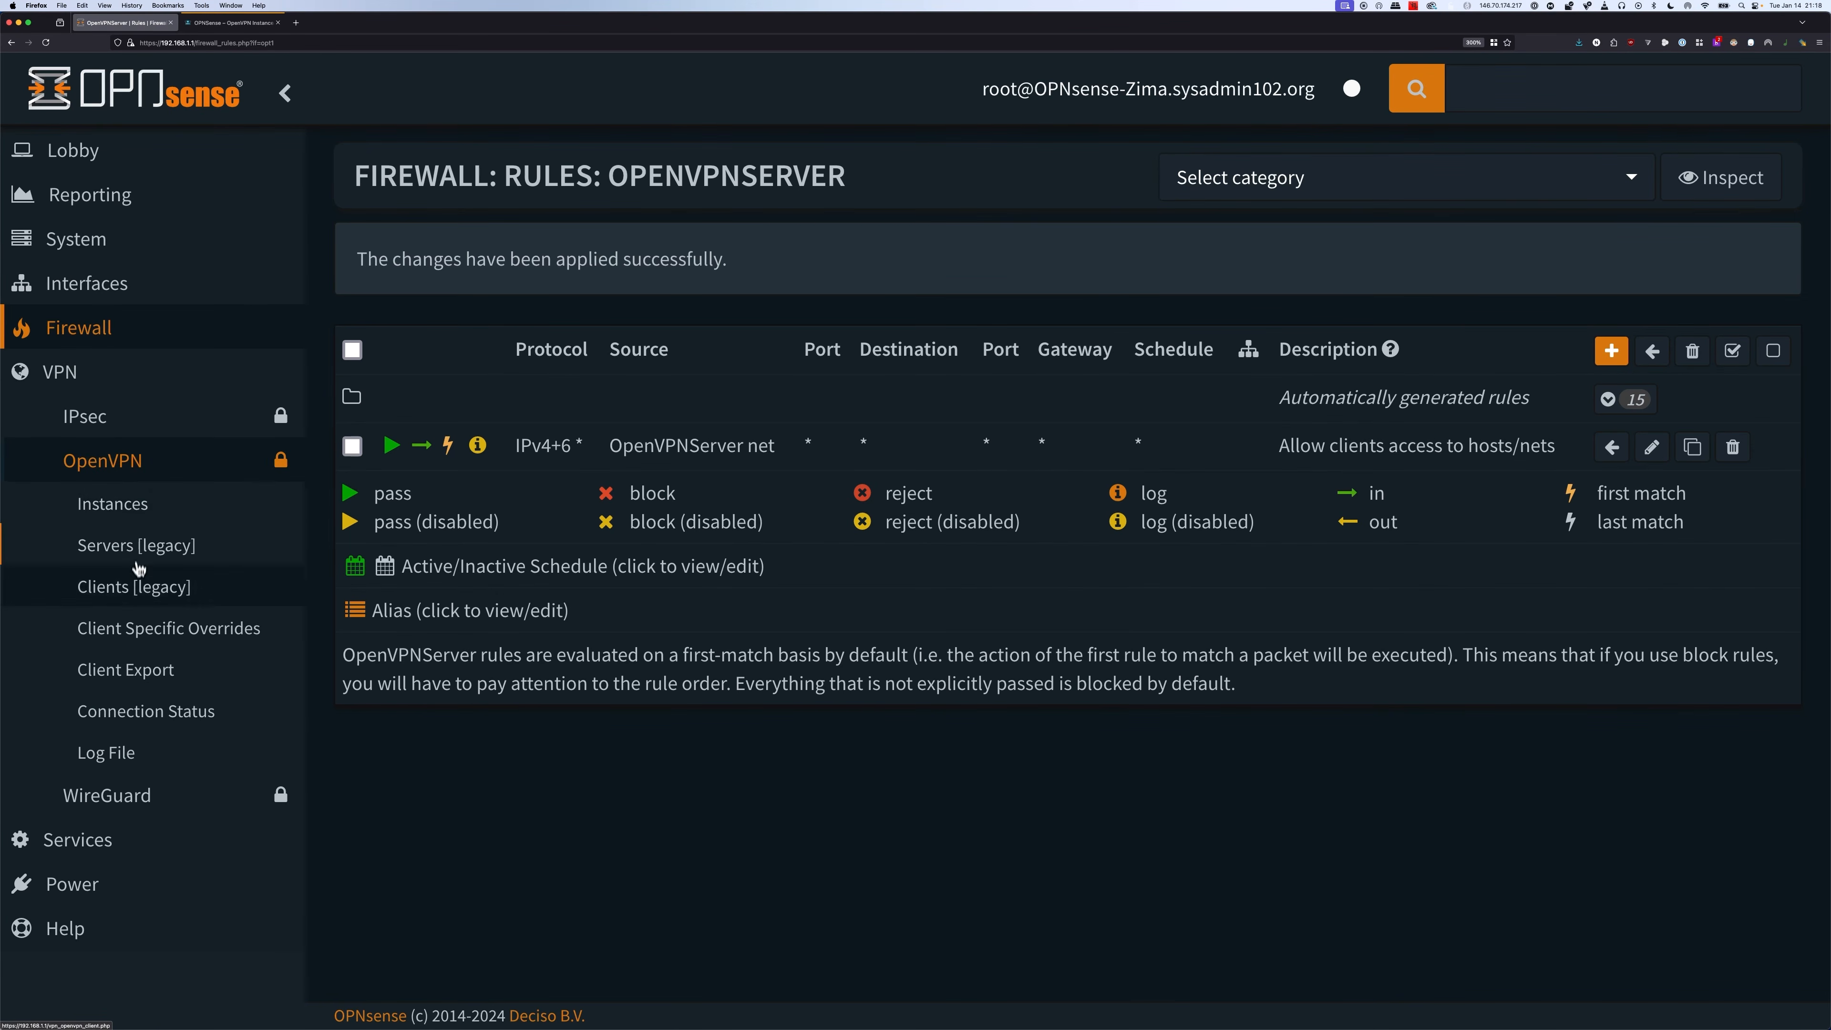
pyautogui.click(144, 685)
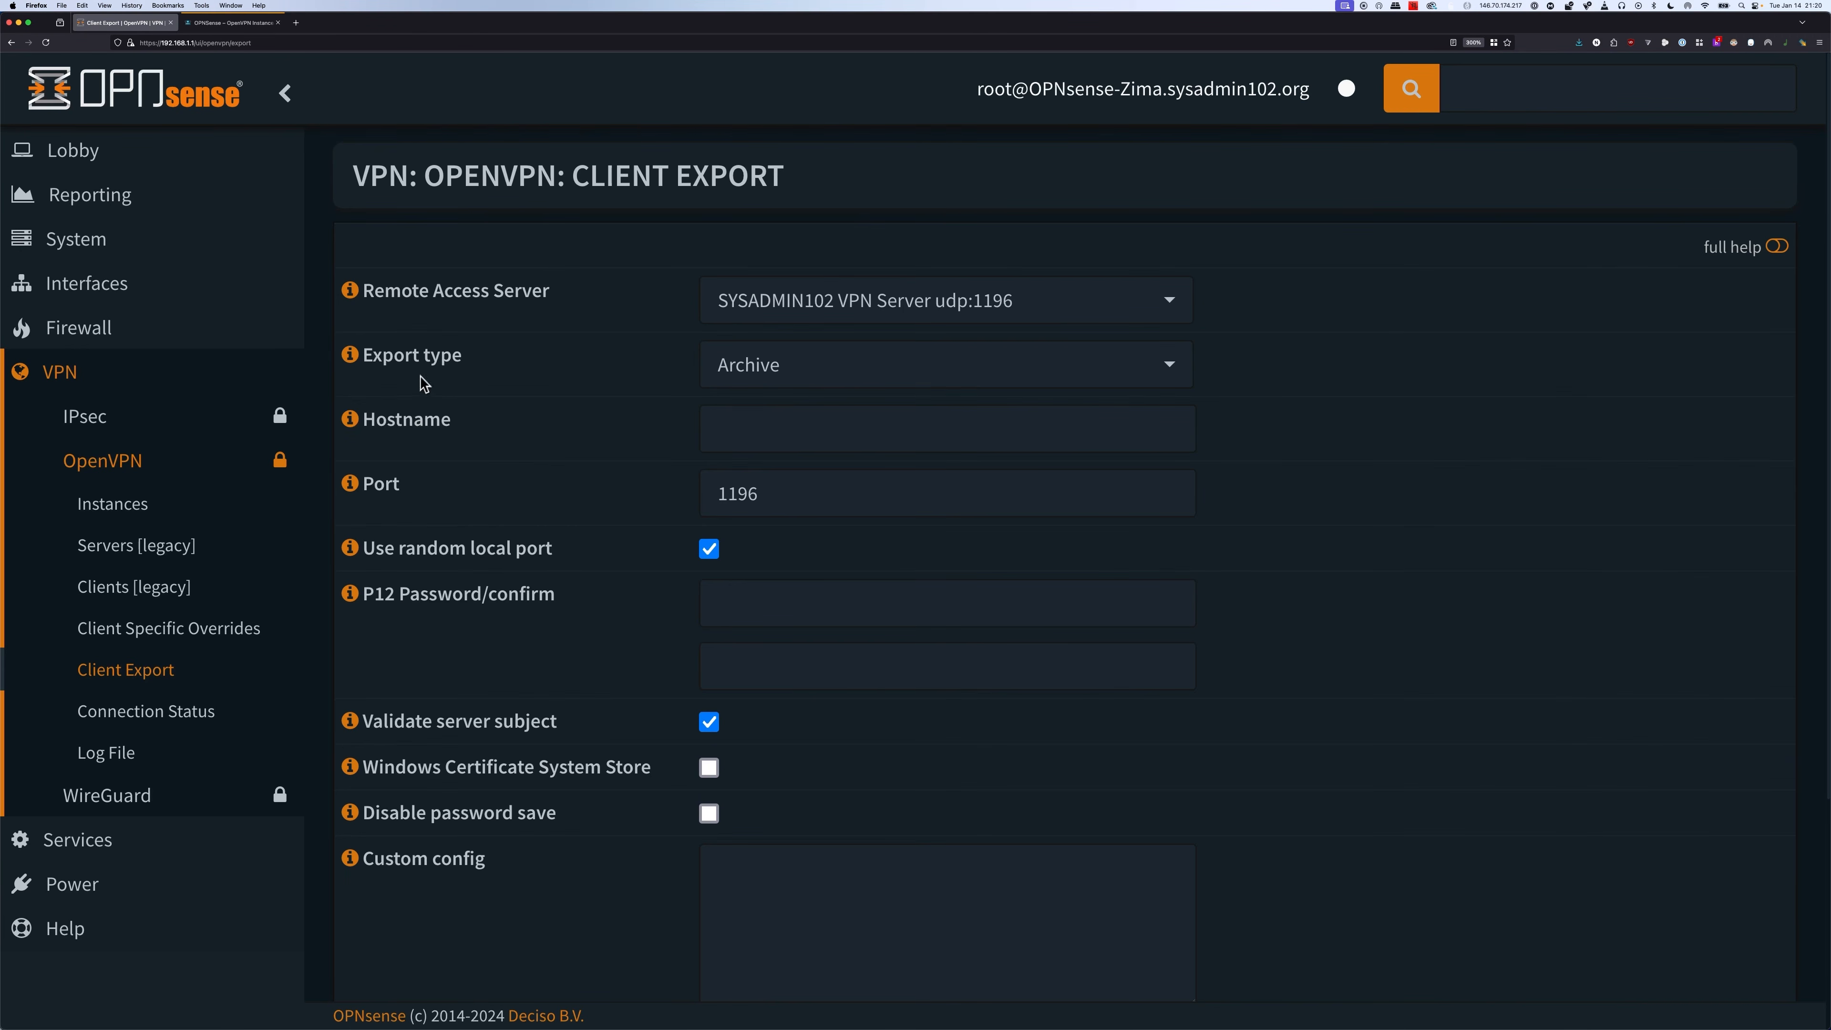
pyautogui.click(766, 369)
pyautogui.click(829, 513)
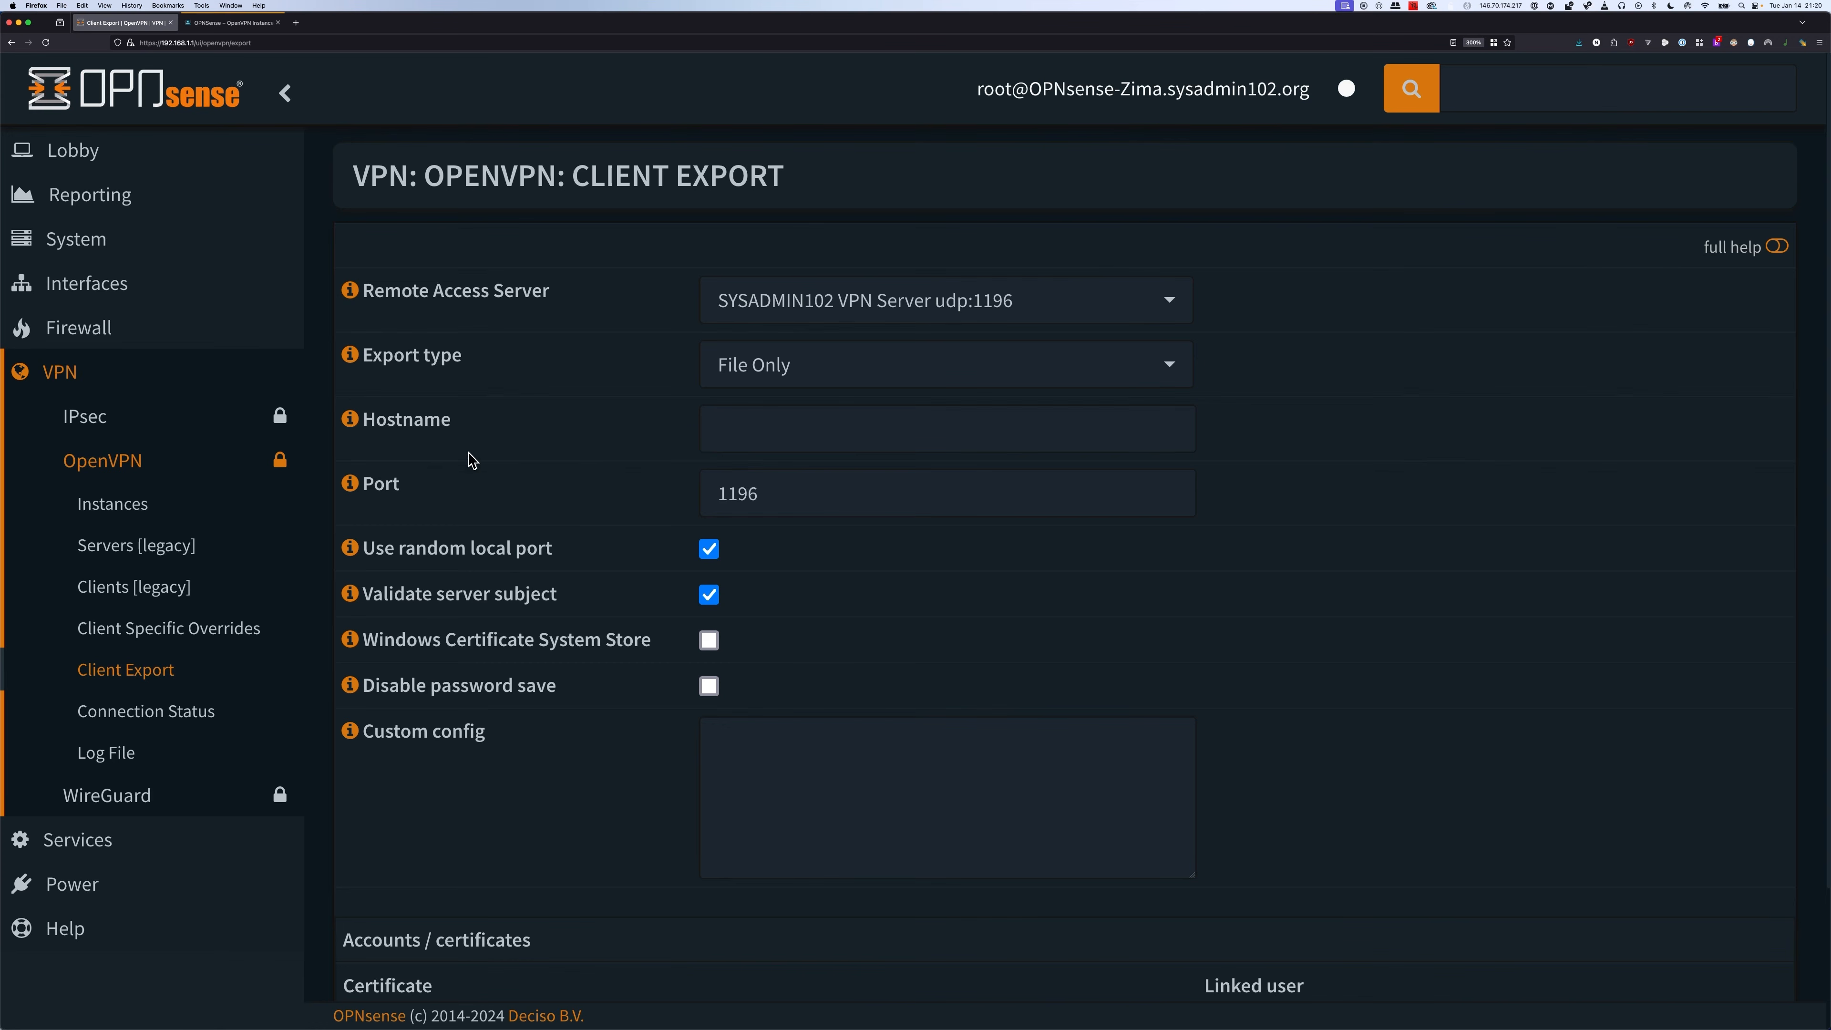
# - Set the client export hostname to ddns.sysadmin102.org
pyautogui.click(759, 418)
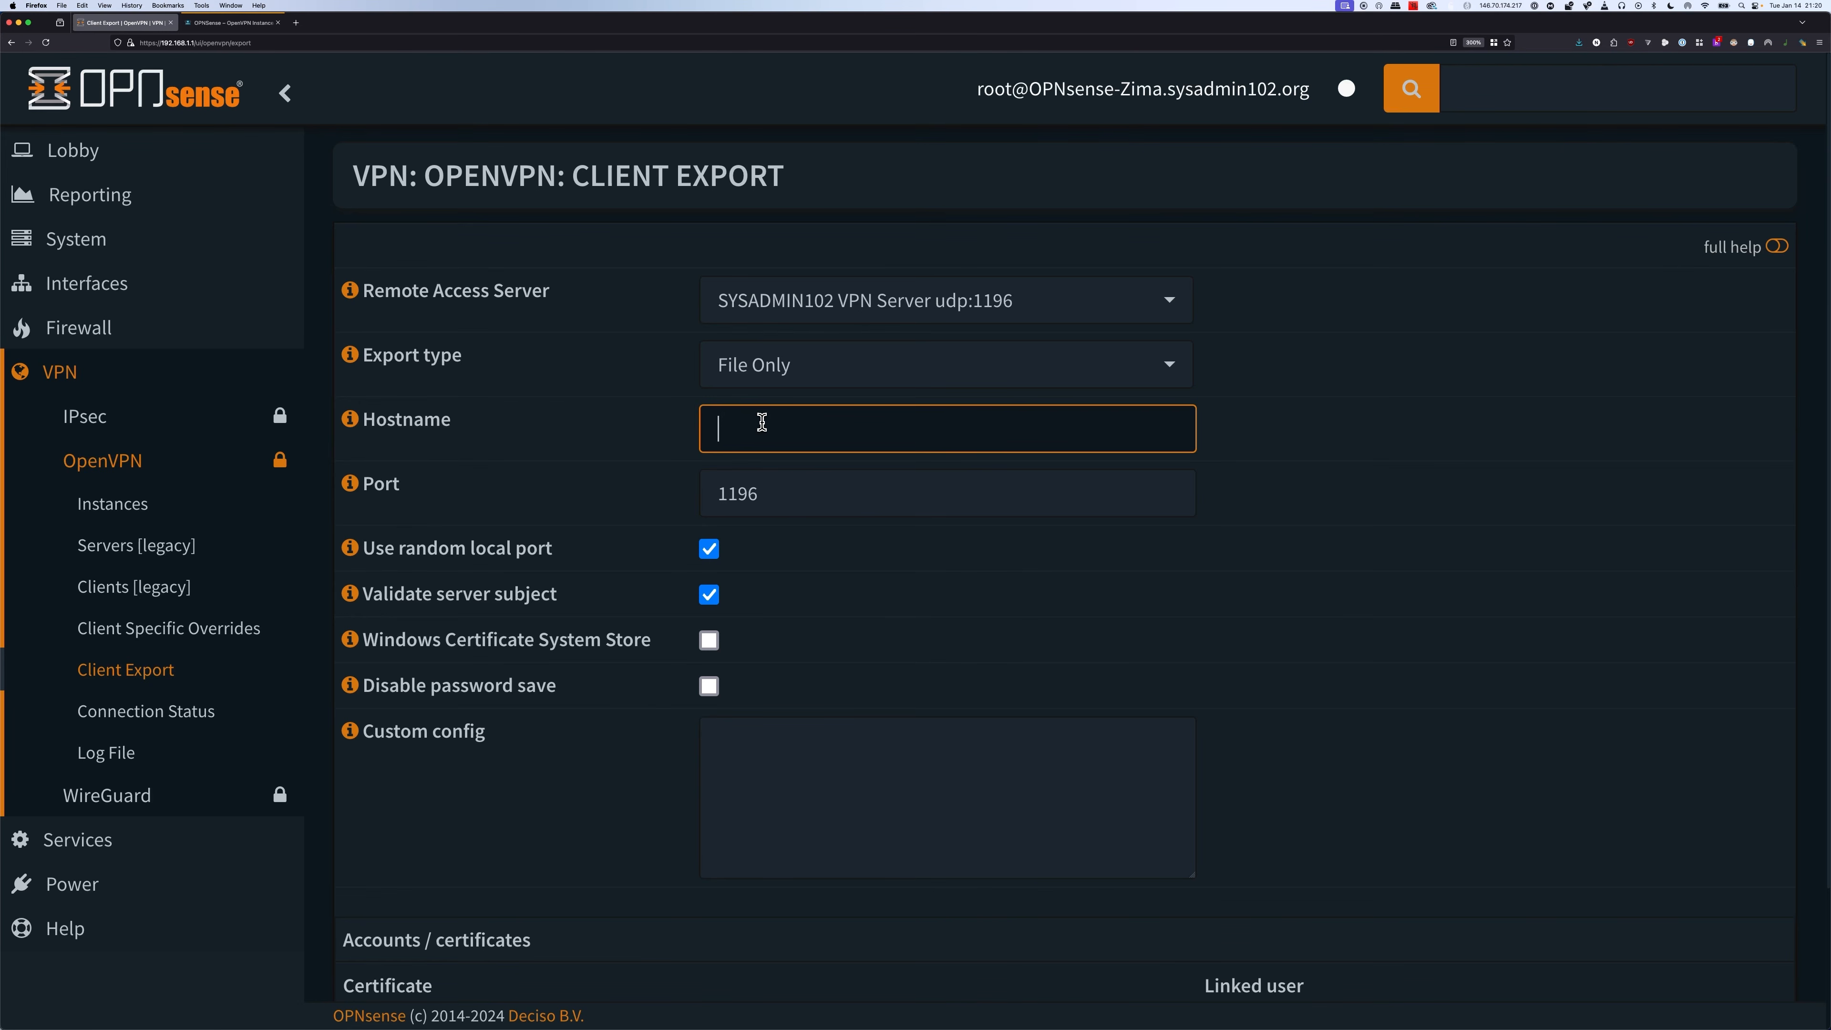
pyautogui.write('ddns.sysadmin102.org')
pyautogui.click(688, 629)
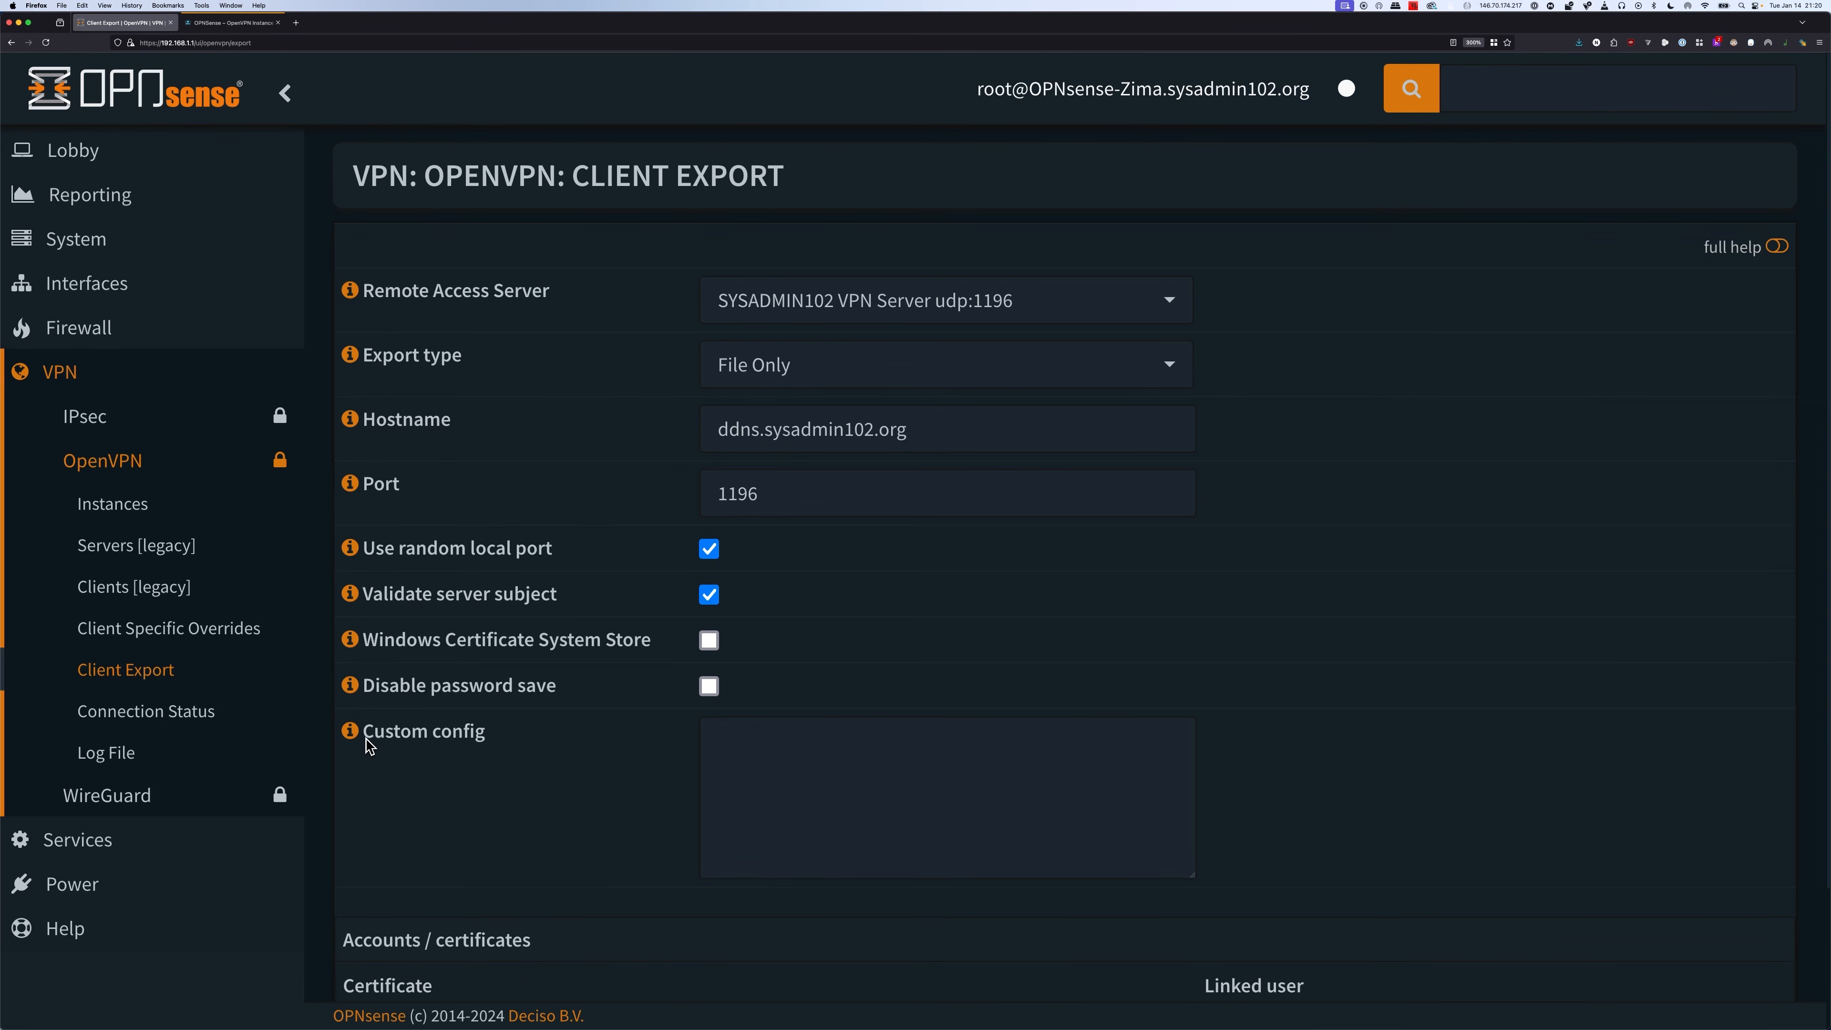
# - Show the help for the custom config option, then export the sysadmin102_user1 client profile and save it in the Downloads folder
pyautogui.click(351, 732)
pyautogui.click(703, 800)
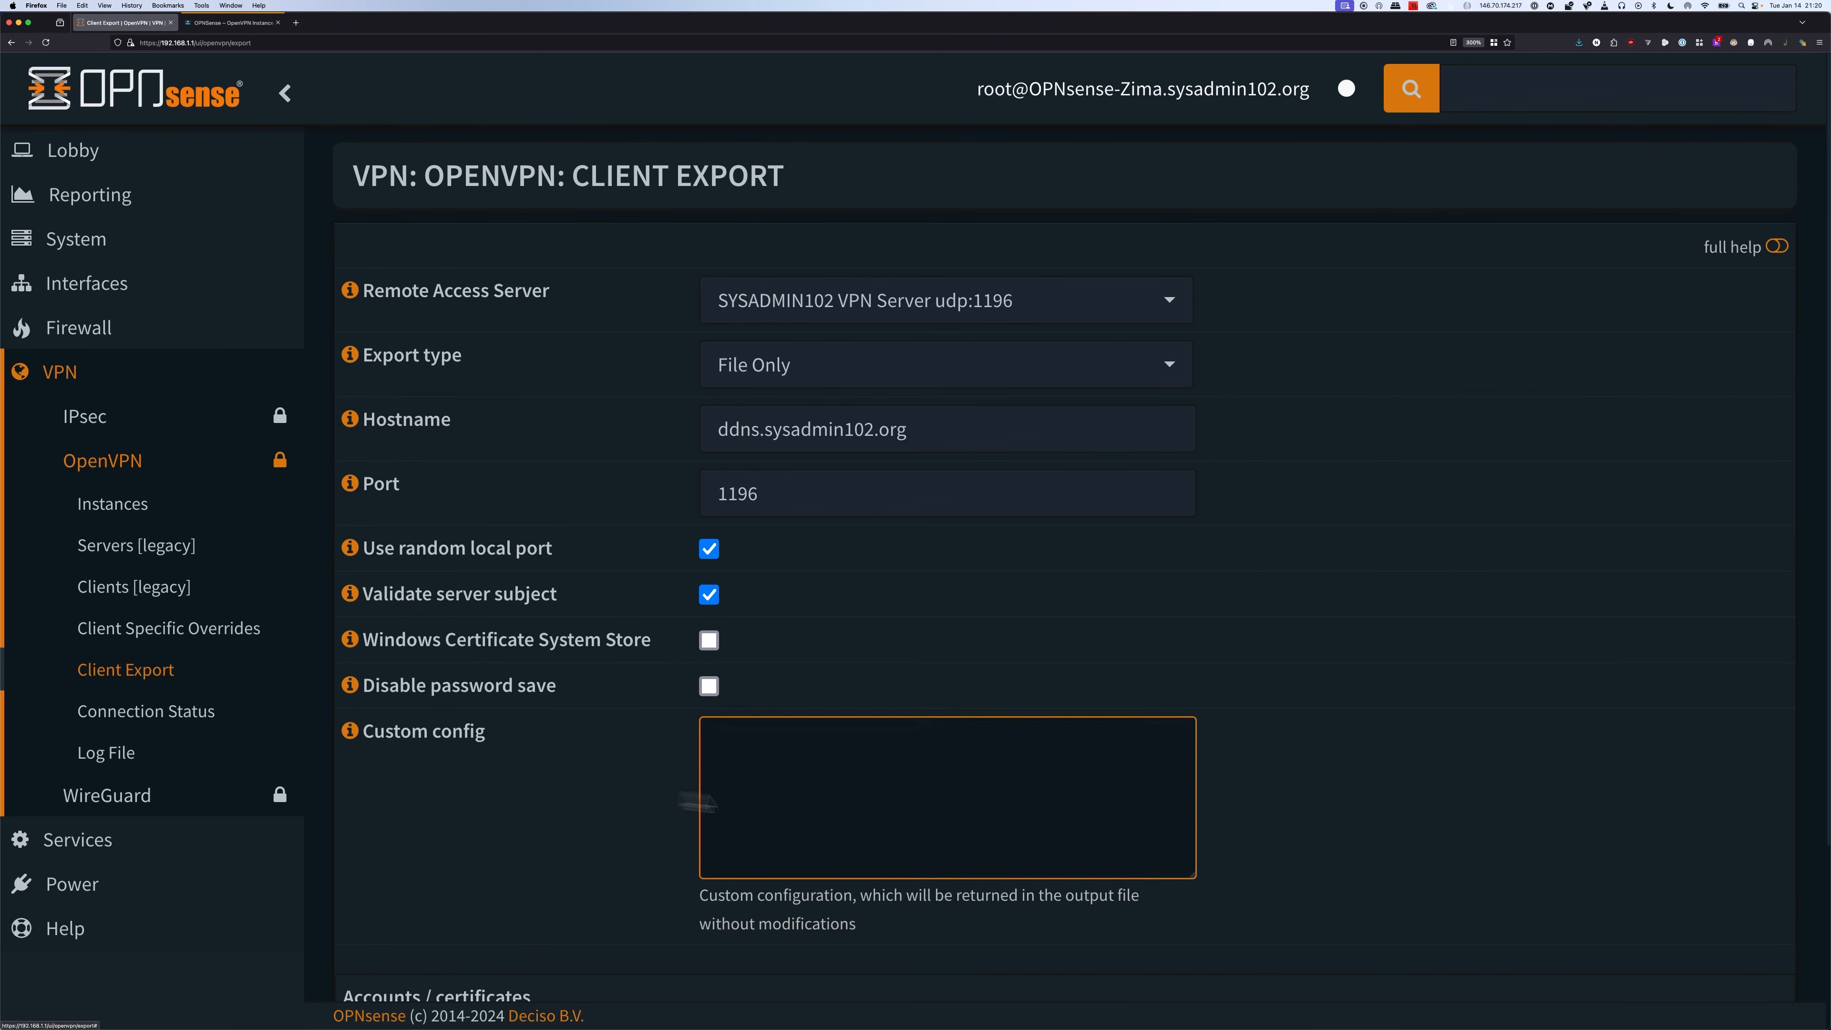
pyautogui.scroll(-3, 1427, 862)
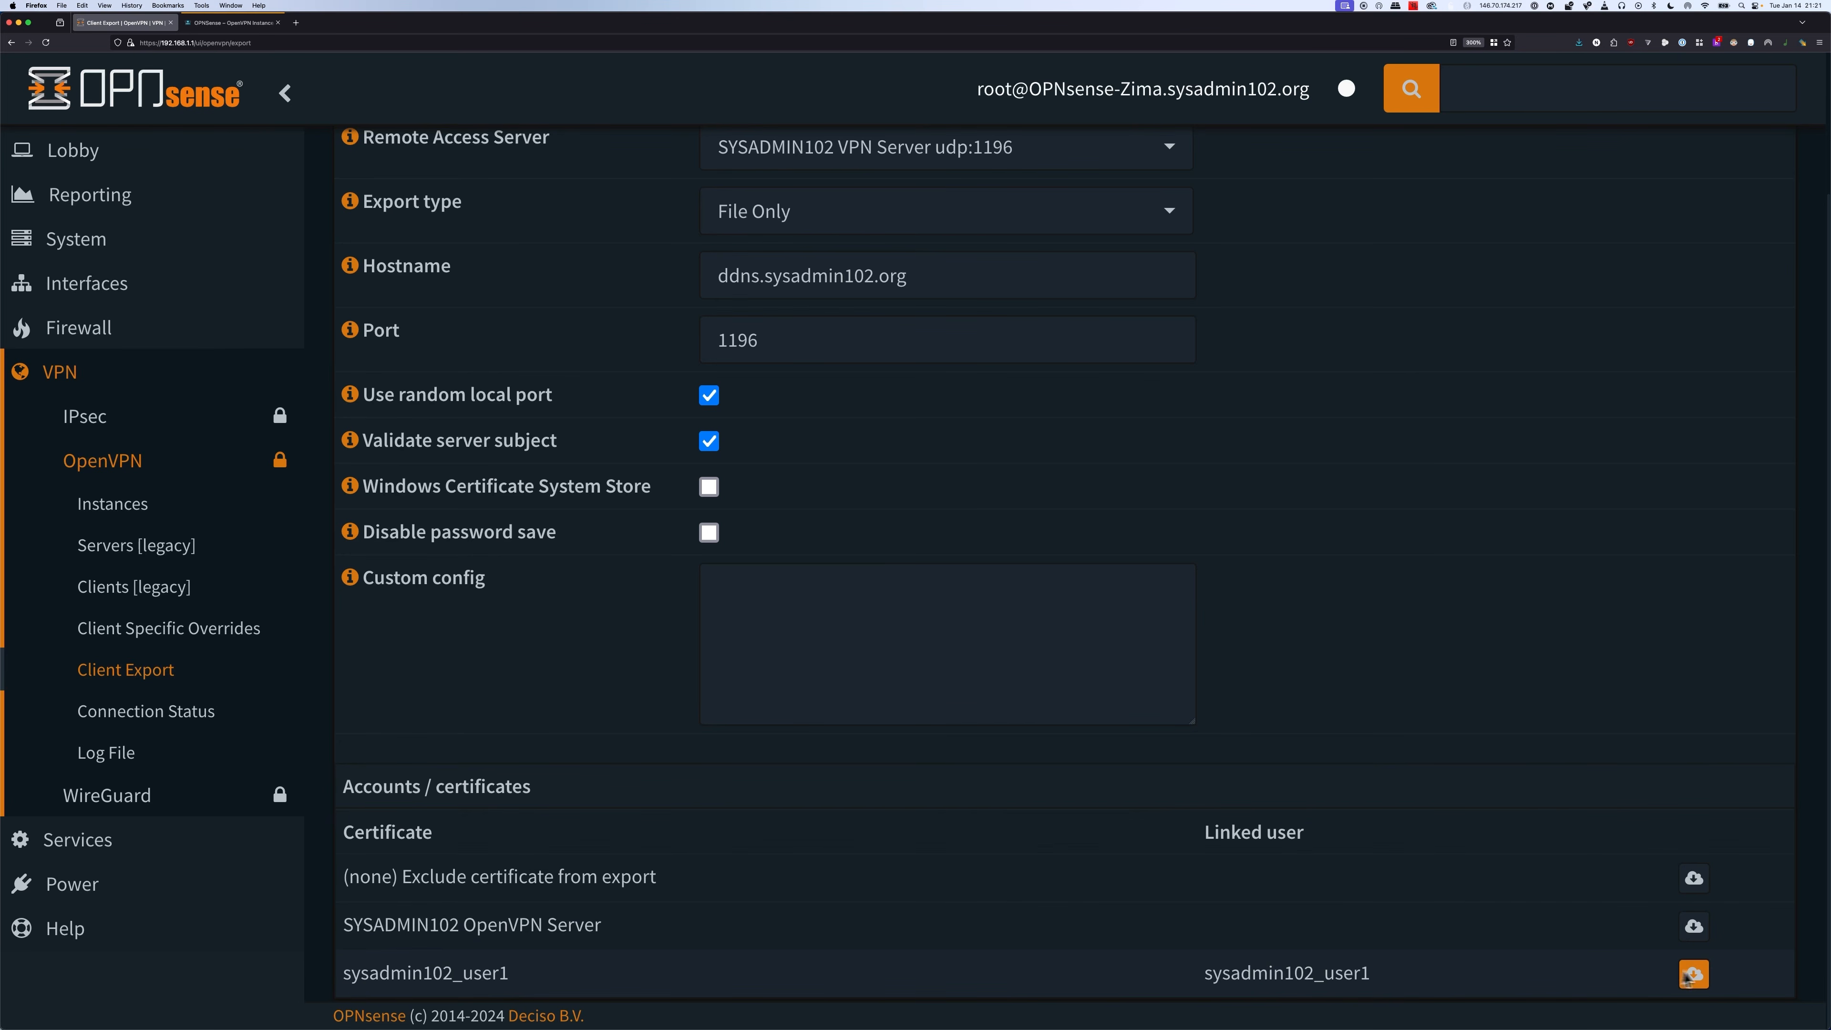
pyautogui.click(1695, 979)
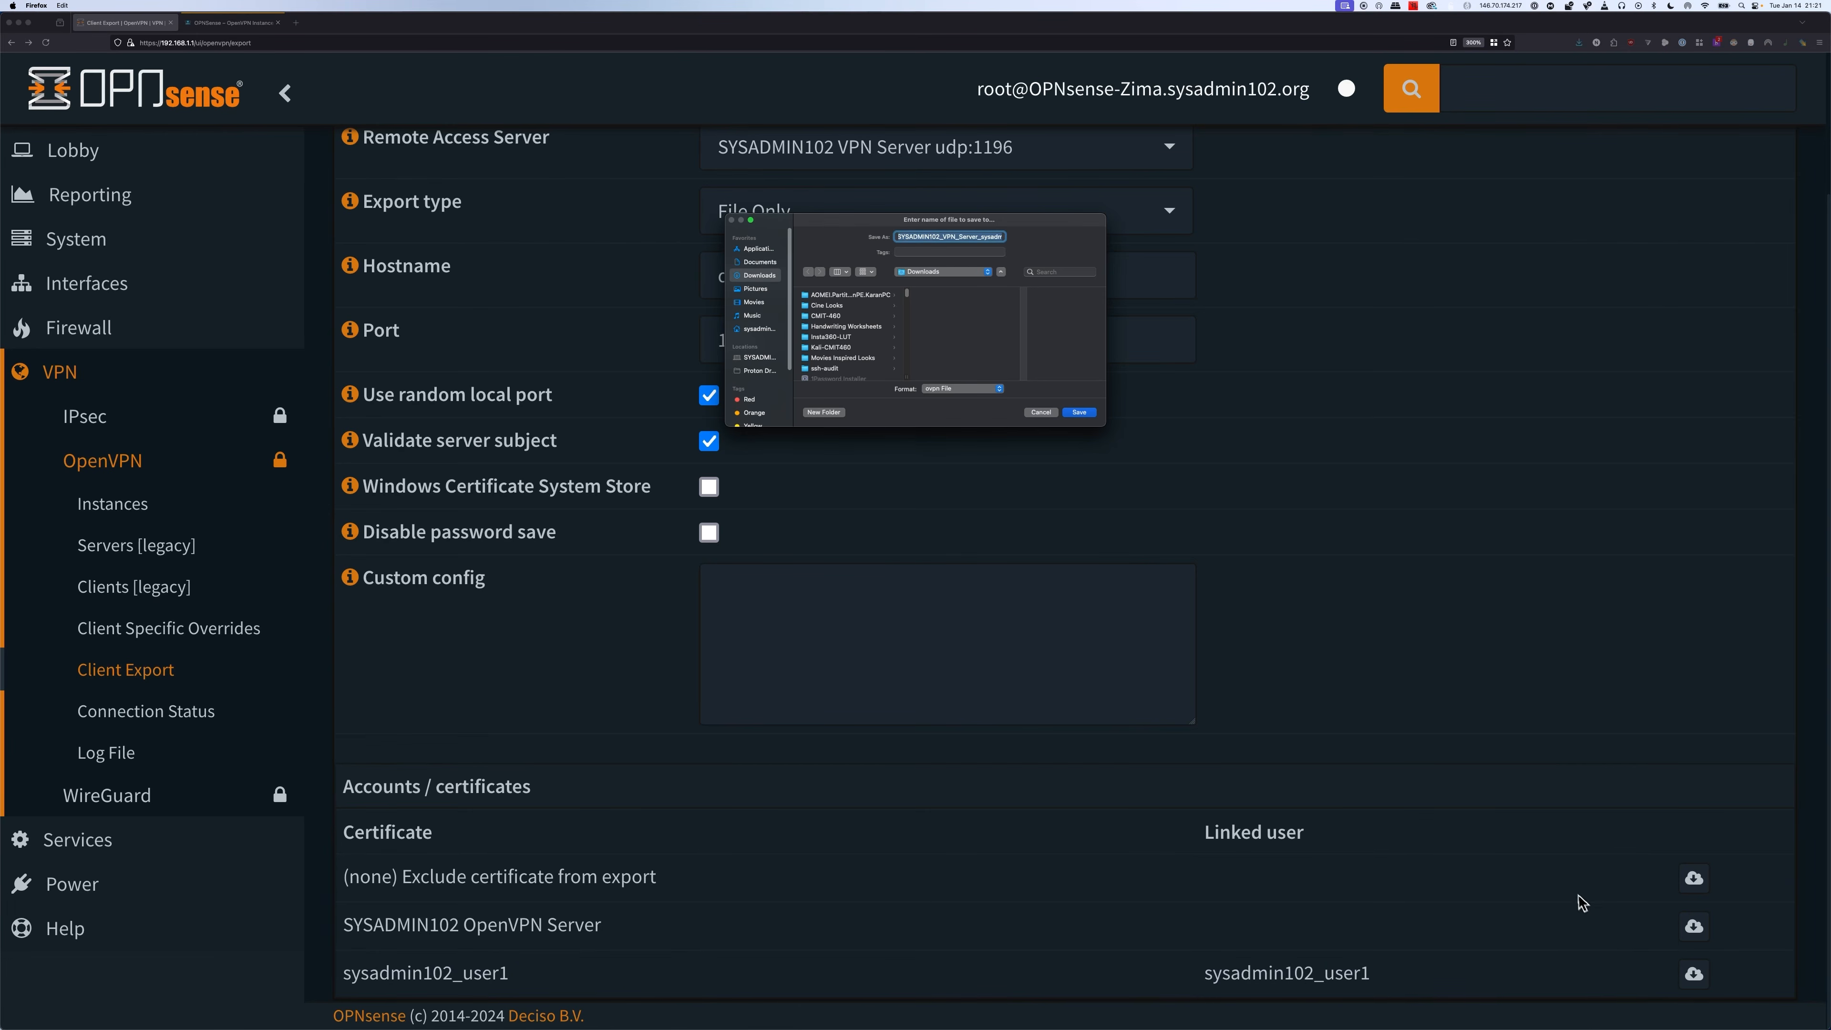
pyautogui.click(1079, 412)
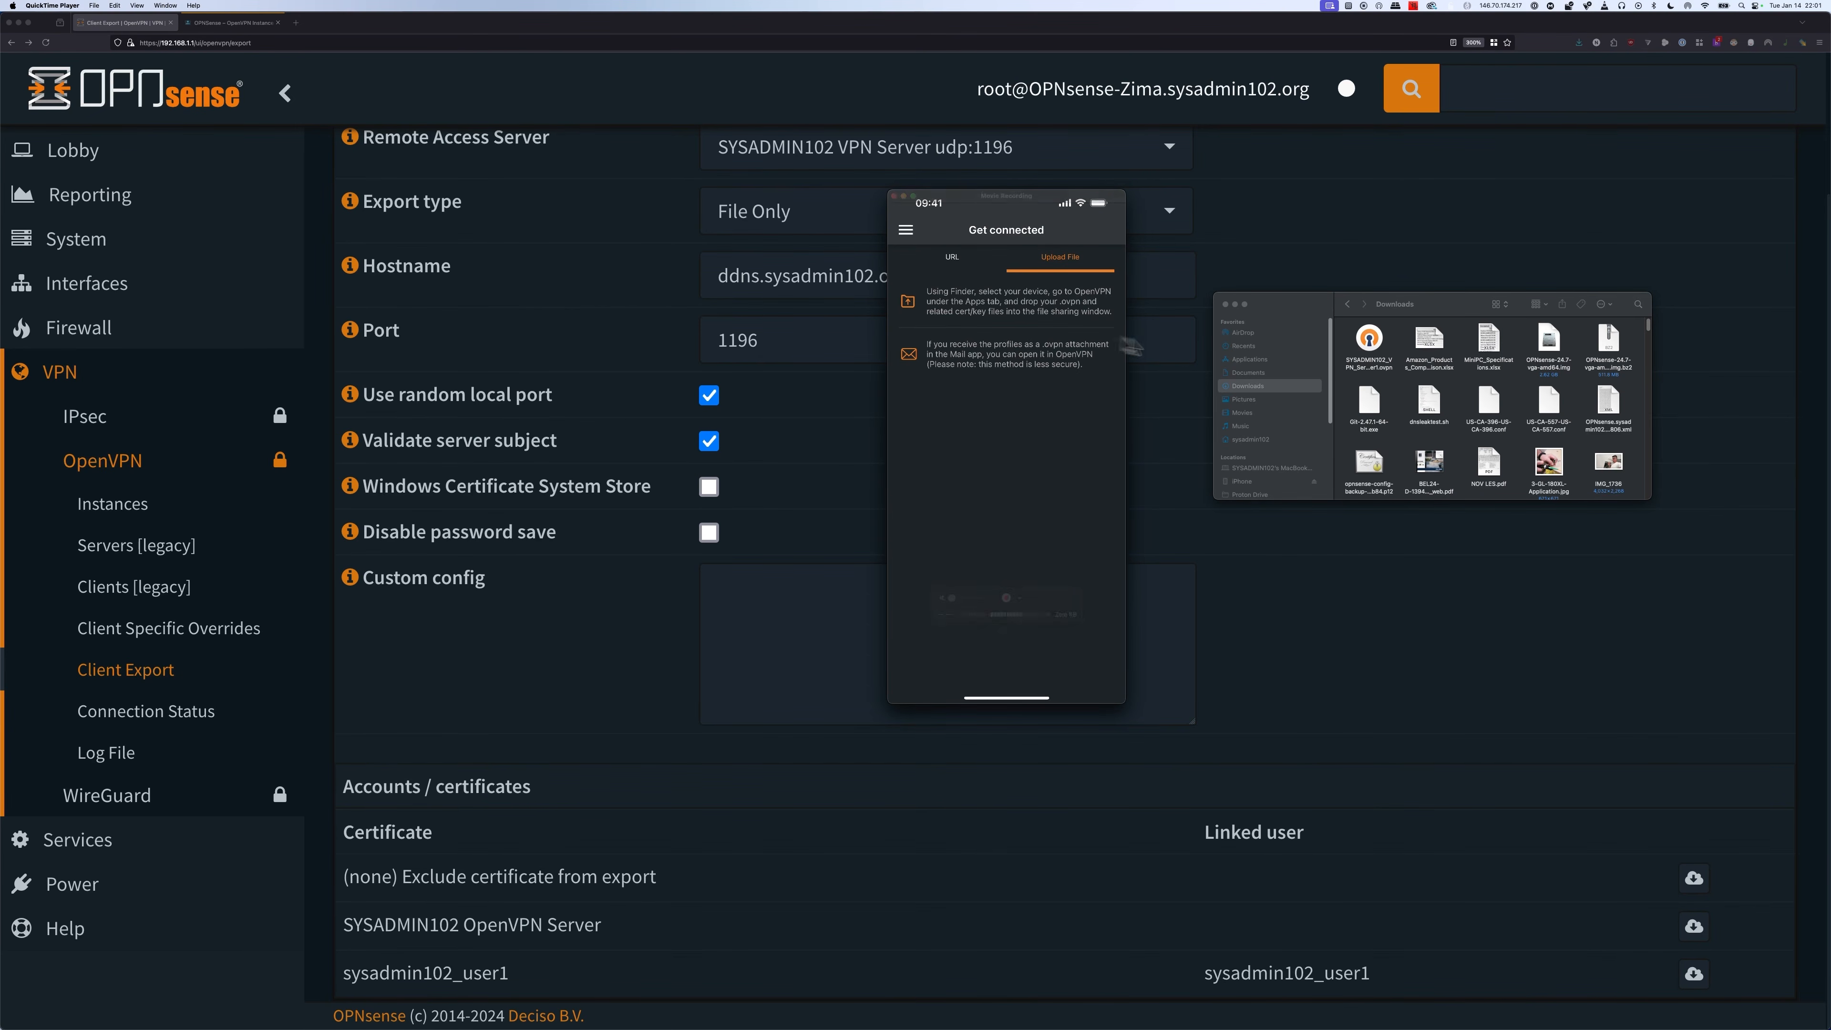
# - In Finder, share the exported SYSADMIN102 VPN Server .ovpn file from Downloads with the iPhone through AirDrop
pyautogui.click(1373, 346)
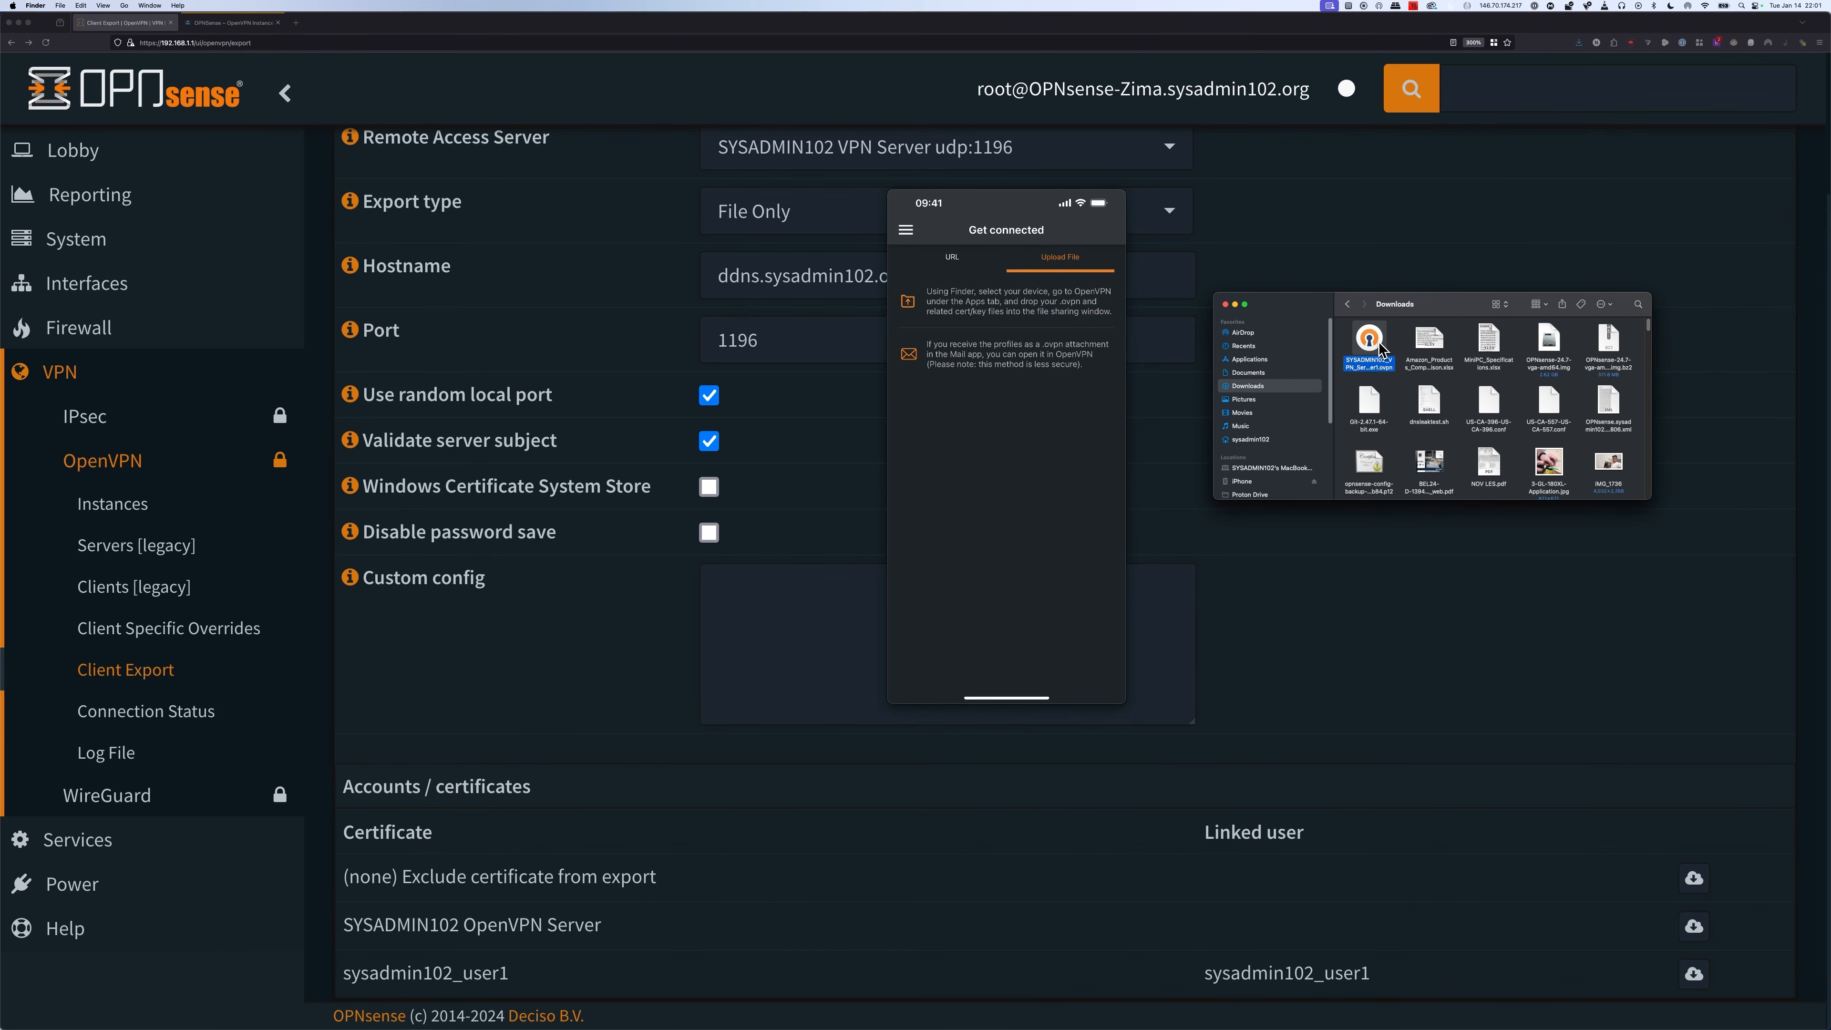
pyautogui.moveTo(1380, 349)
pyautogui.mouseDown()
pyautogui.moveTo(1260, 339)
pyautogui.moveTo(1340, 342)
pyautogui.moveTo(1359, 366)
pyautogui.mouseUp()
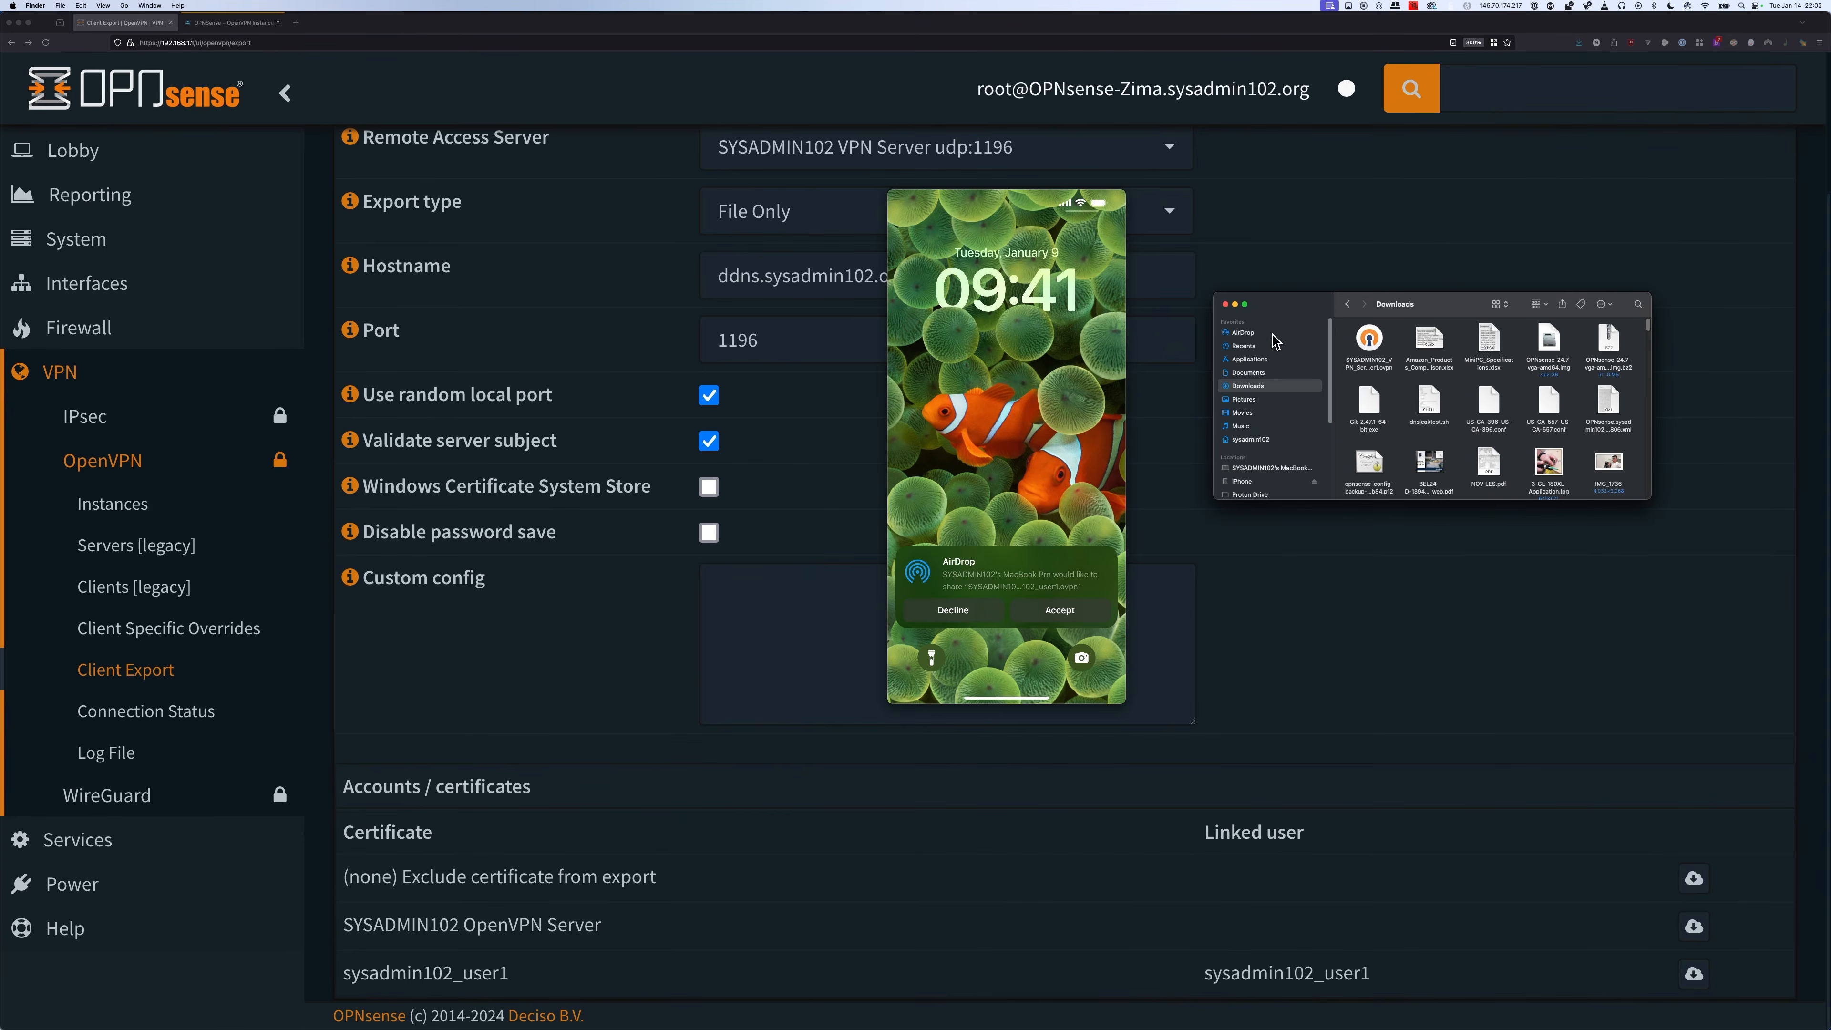